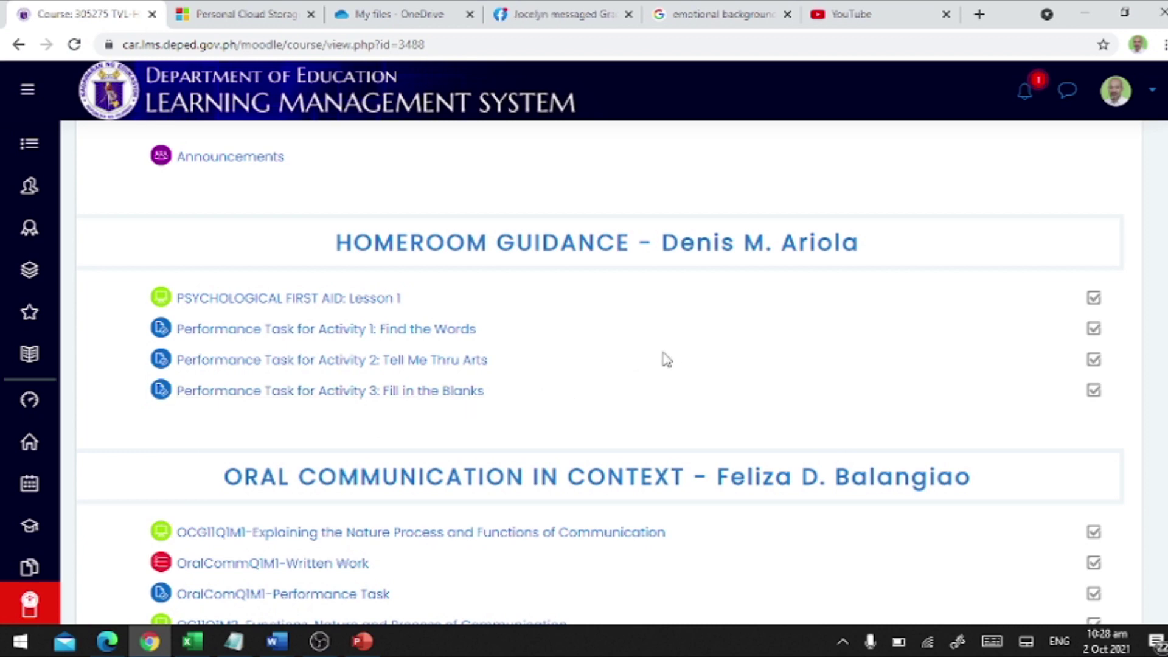
# - Open the PFA Lesson 2 folder on the desktop, enlarge the thumbnails, and examine its numbered slide images
pyautogui.press('super+d')
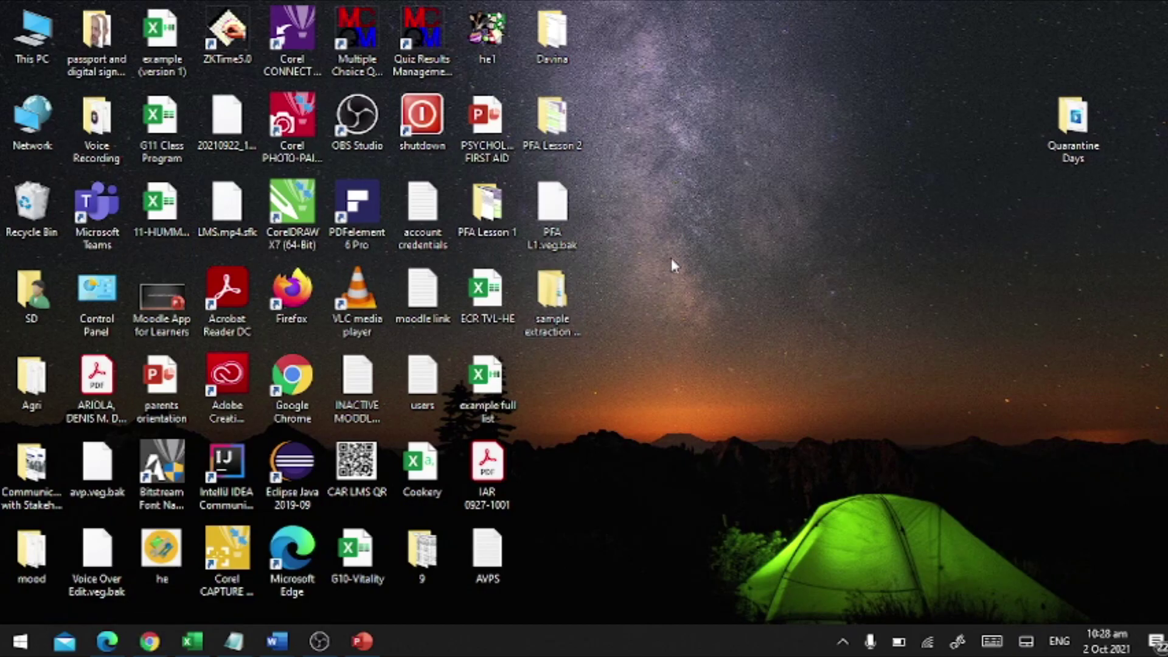
pyautogui.doubleClick(552, 119)
pyautogui.scroll(2, 834, 387)
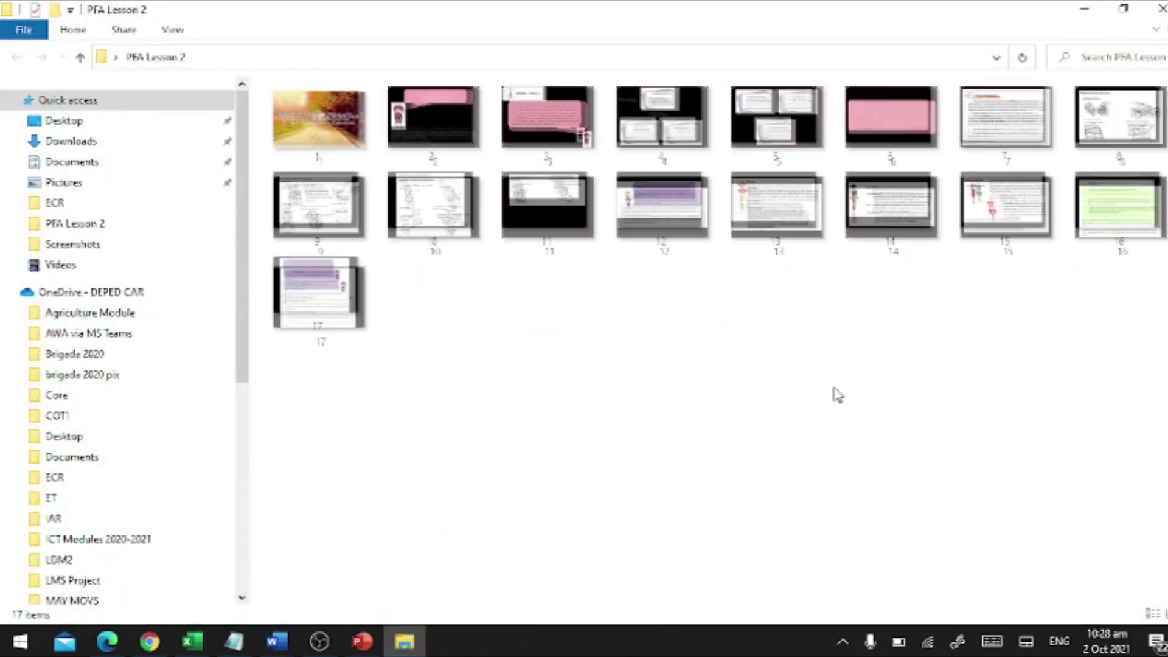
pyautogui.scroll(1, 838, 396)
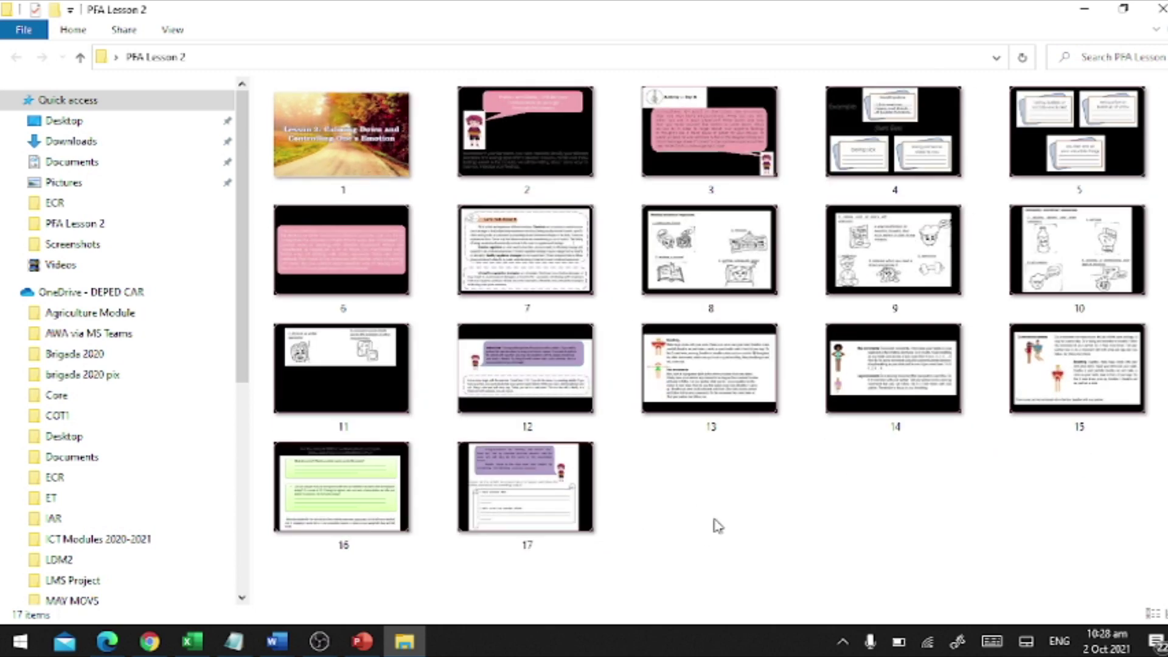
pyautogui.click(591, 510)
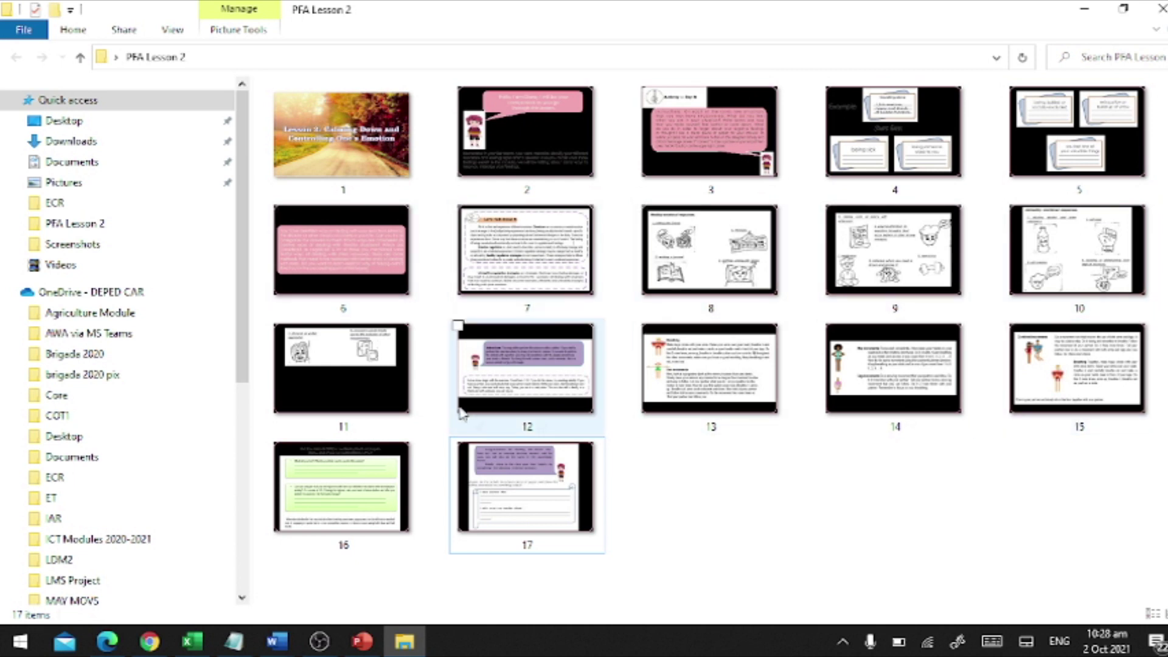
pyautogui.click(555, 491)
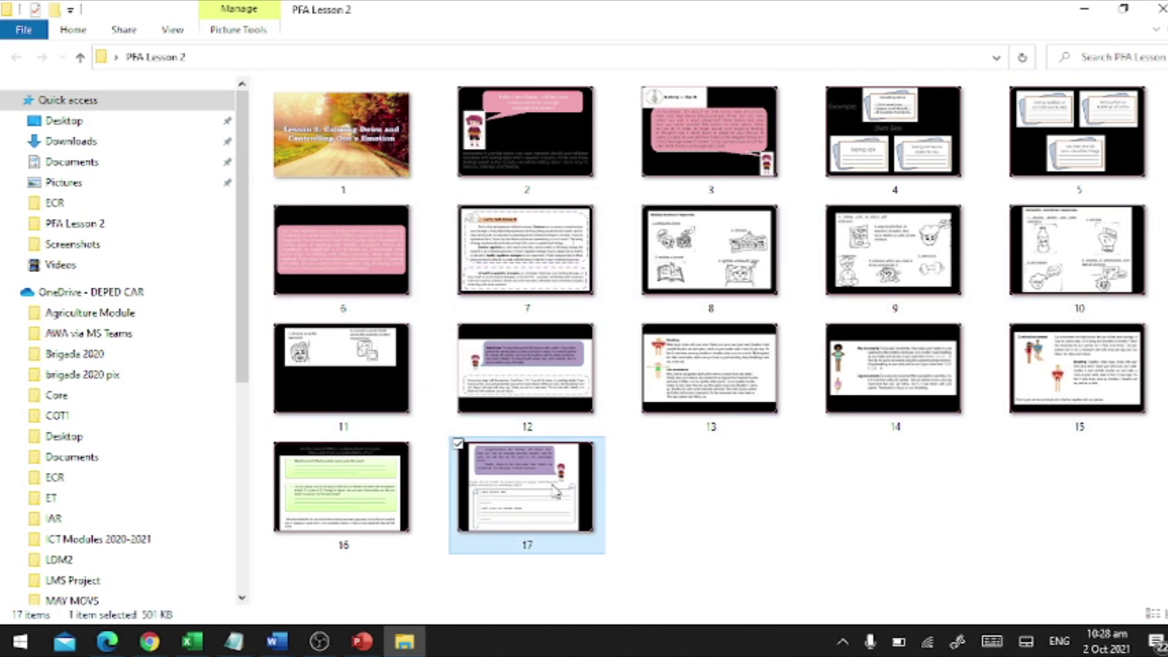
pyautogui.click(645, 510)
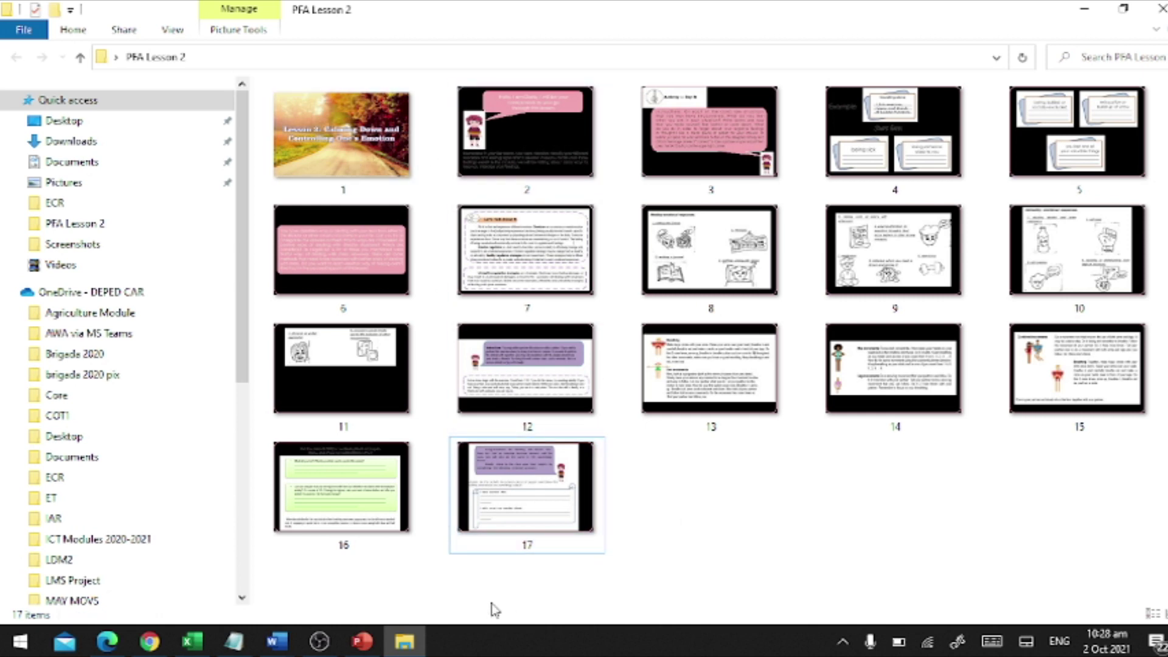
pyautogui.click(1084, 9)
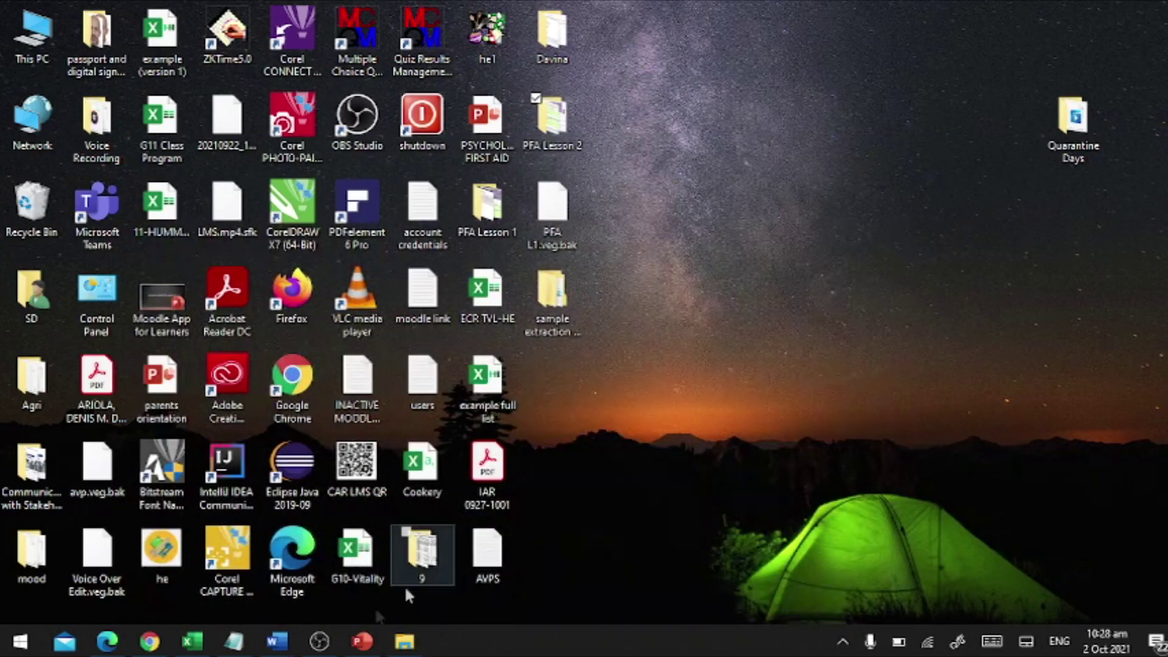
# - Switch to PowerPoint and look through the DepEd LMS Roll-out presentation from the first slide to the last
pyautogui.click(363, 642)
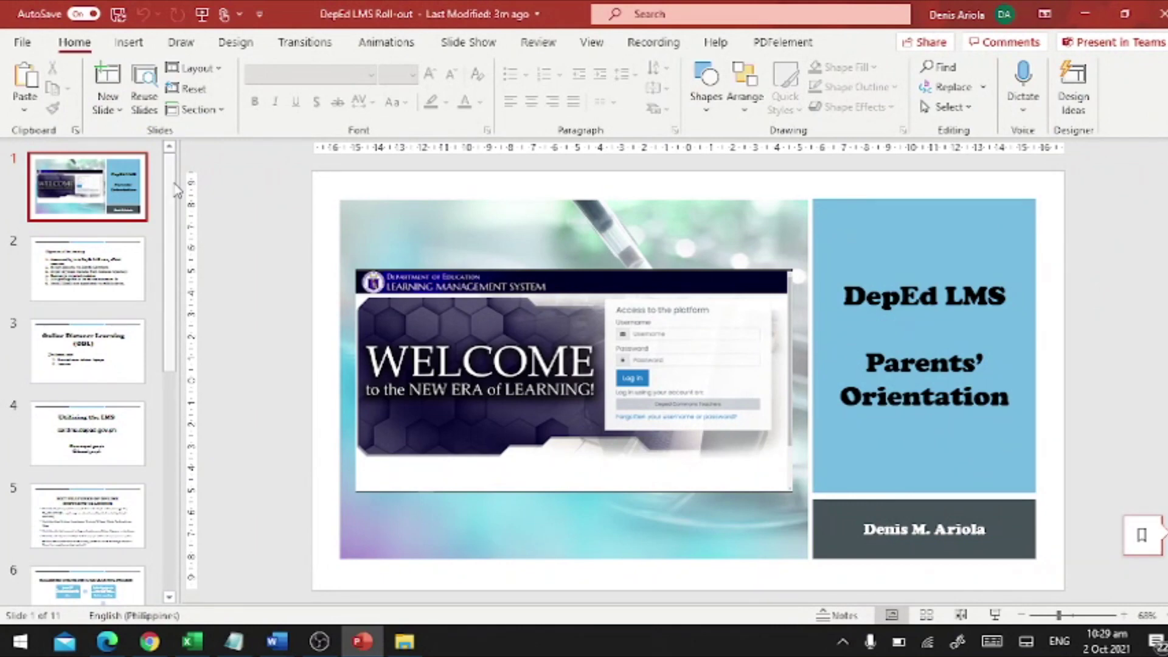
pyautogui.press('Down')
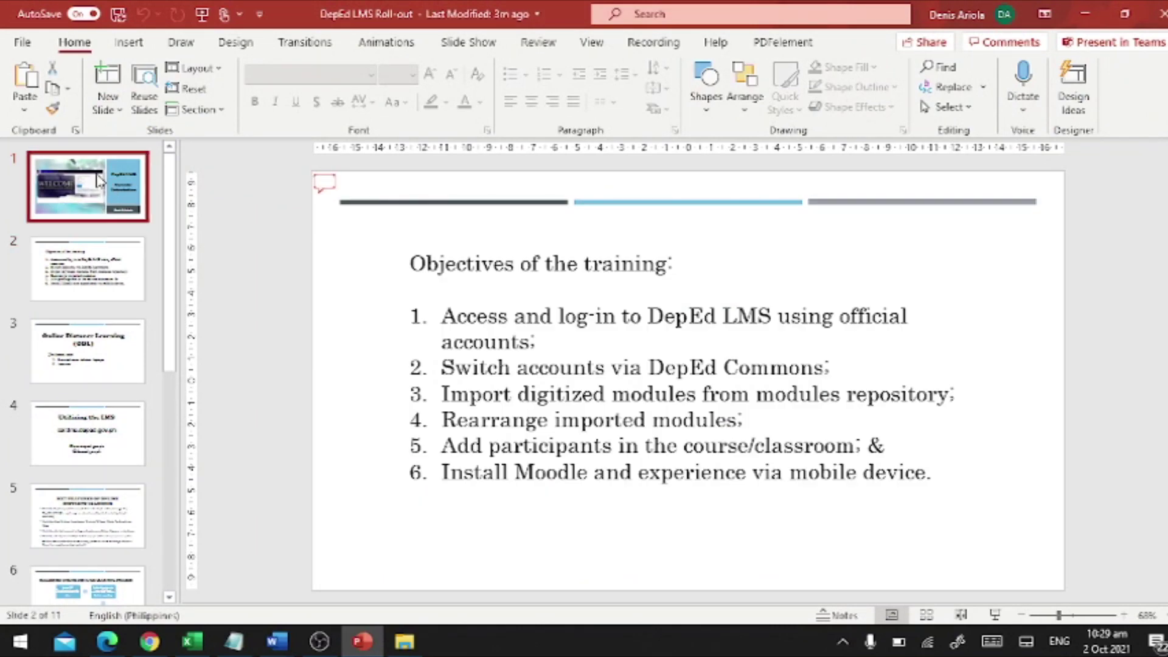
pyautogui.click(108, 271)
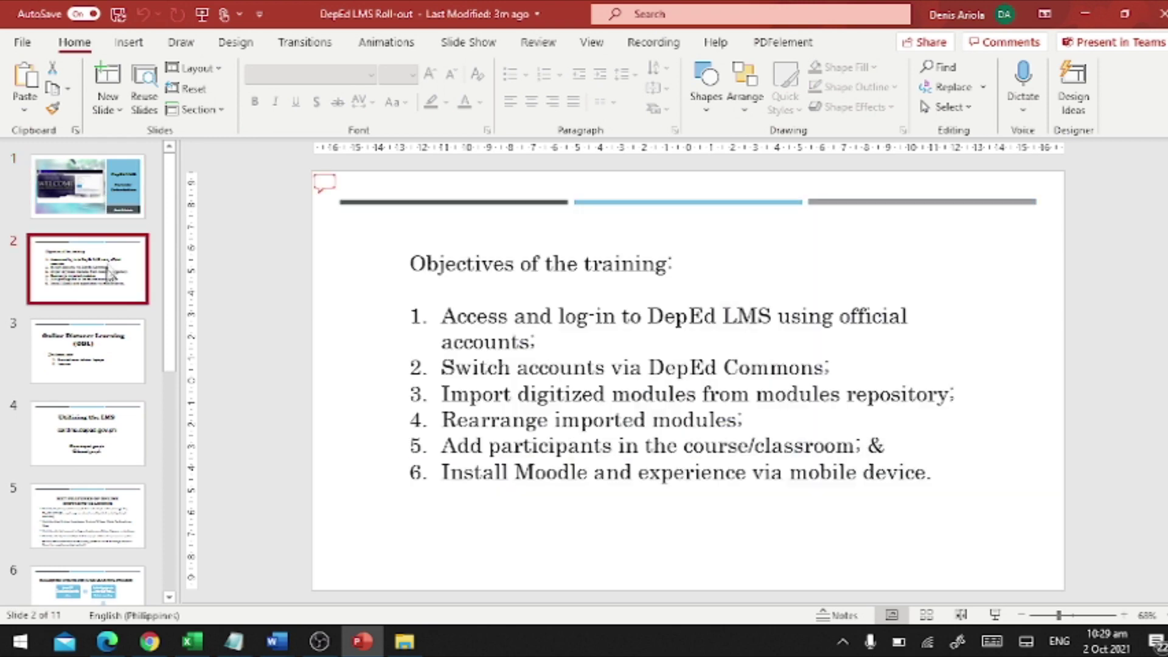
pyautogui.moveTo(171, 243); pyautogui.dragTo(179, 526)
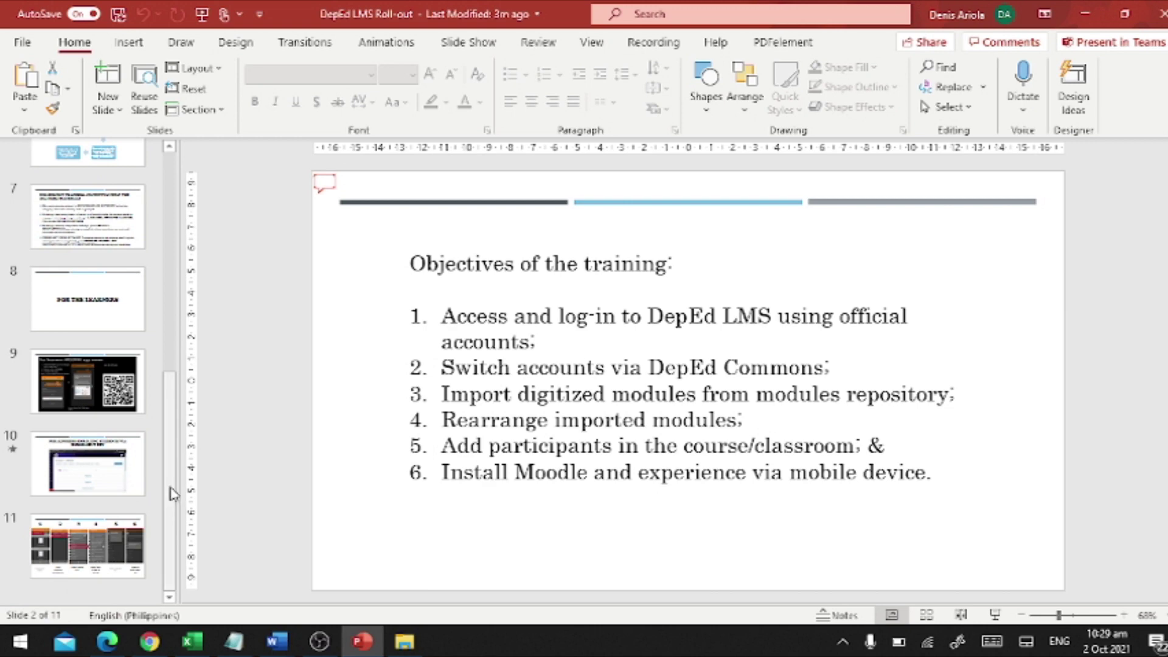
pyautogui.click(85, 548)
pyautogui.scroll(10, 91, 365)
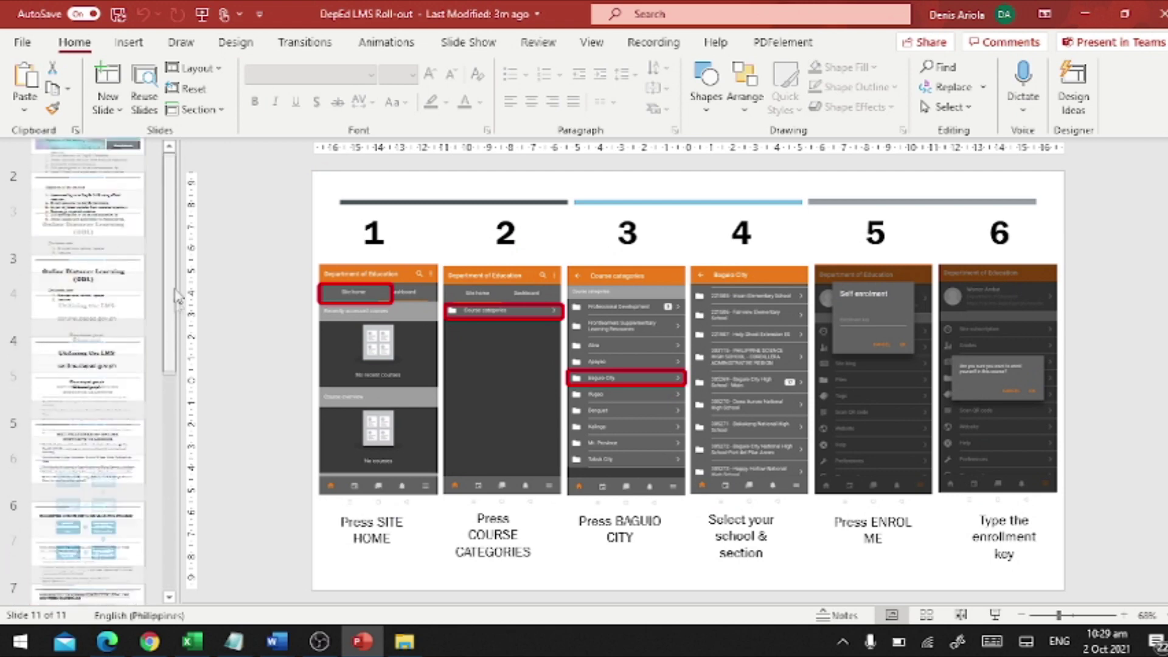
# - Start exporting the presentation with the file type changed to JPEG File Interchange Format
pyautogui.click(23, 43)
pyautogui.click(23, 50)
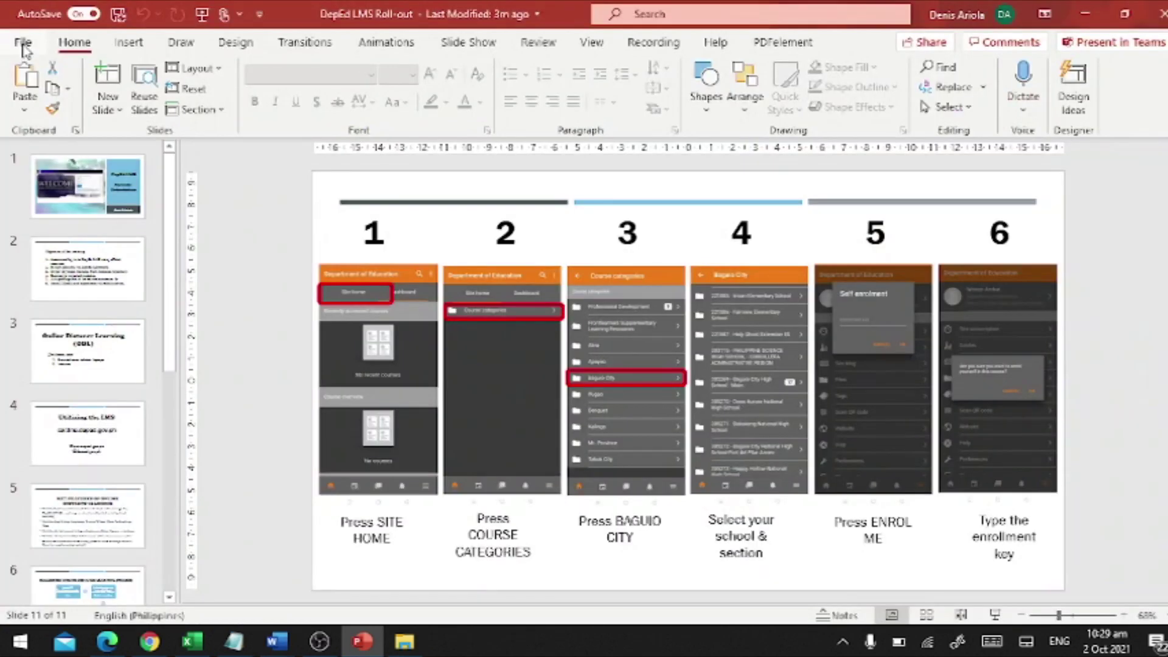
pyautogui.click(24, 43)
pyautogui.click(44, 343)
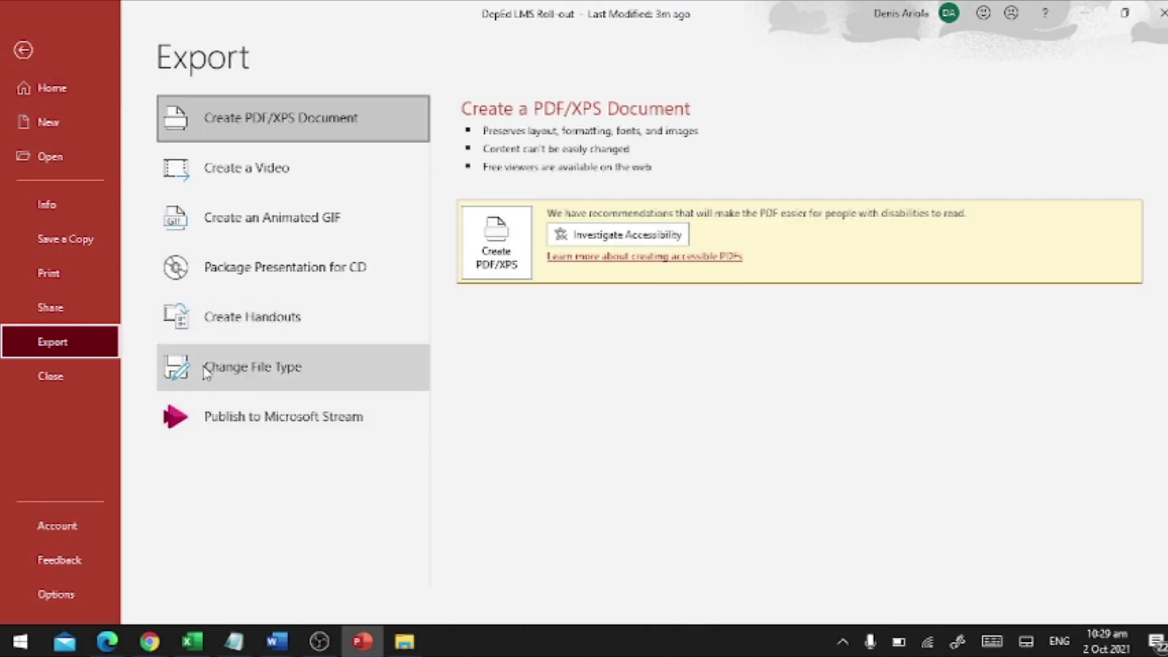
pyautogui.click(275, 368)
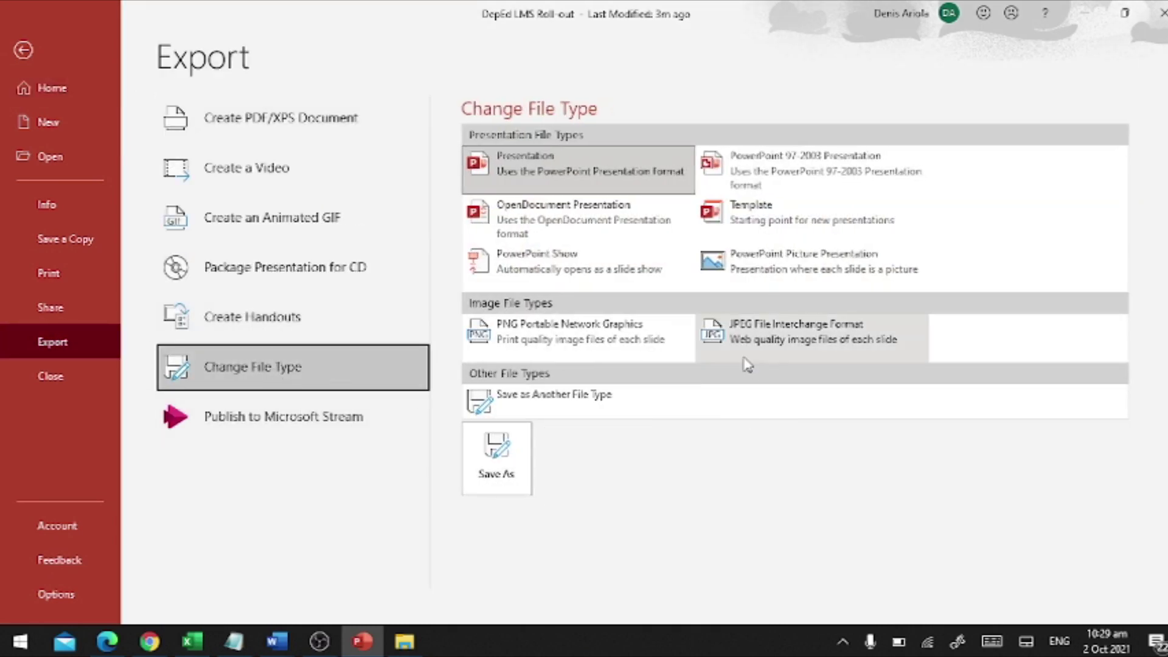
pyautogui.click(794, 342)
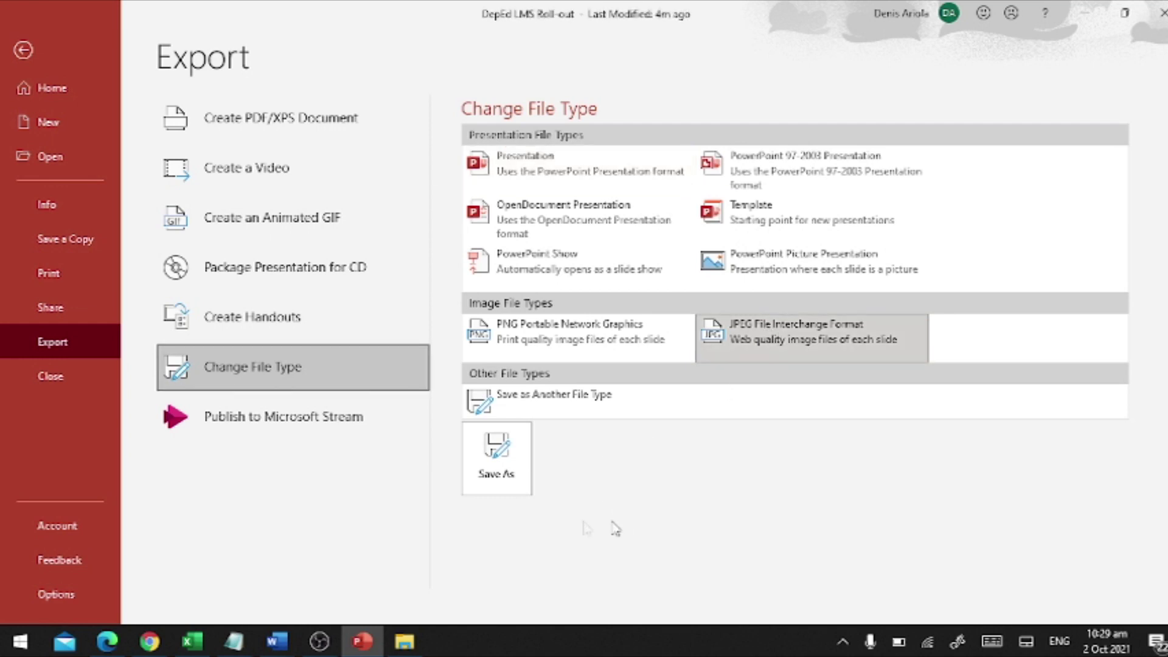
pyautogui.click(499, 463)
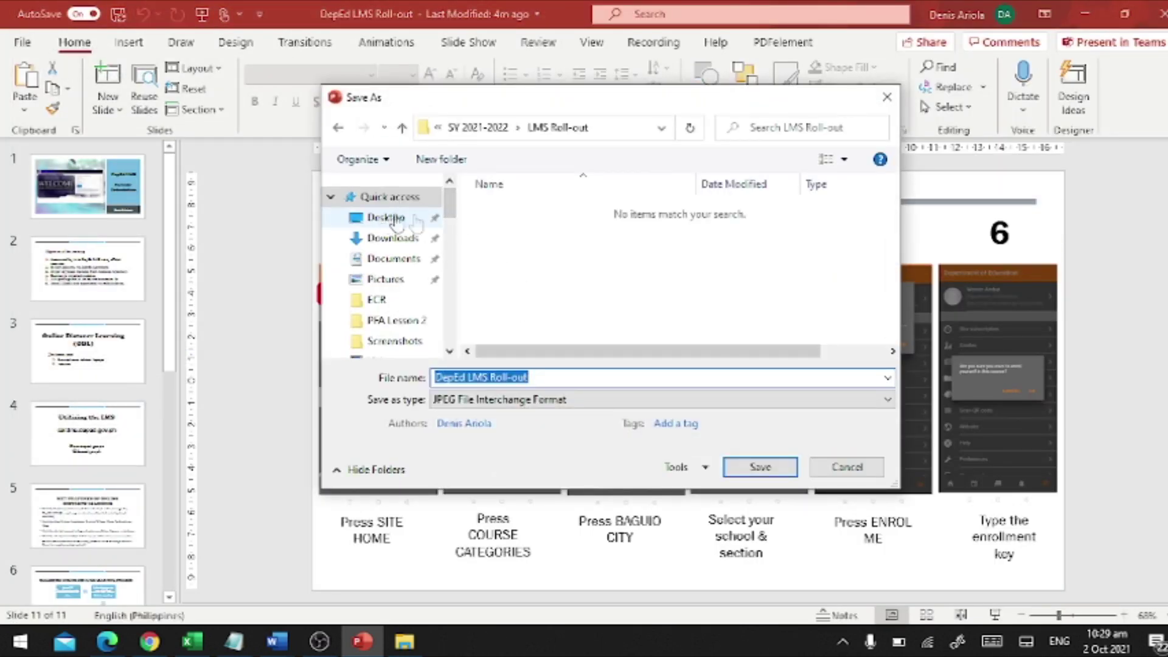
# - Save the JPEG export to the Desktop under the name Sample Powerpoint Slide Export
pyautogui.click(380, 218)
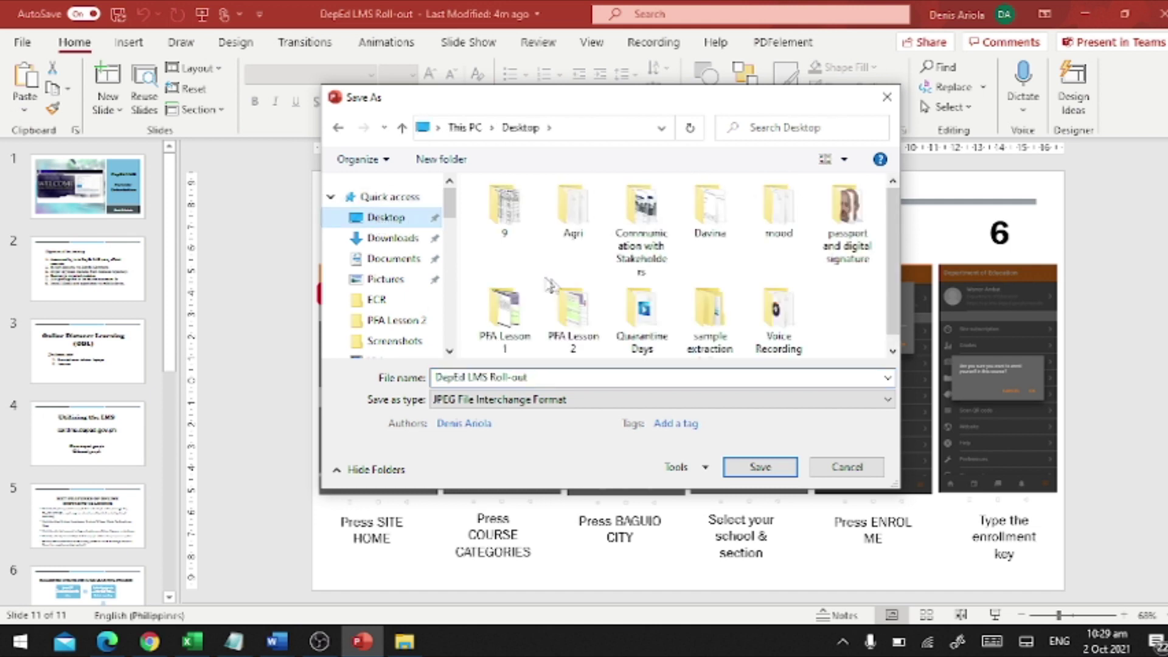
pyautogui.click(582, 380)
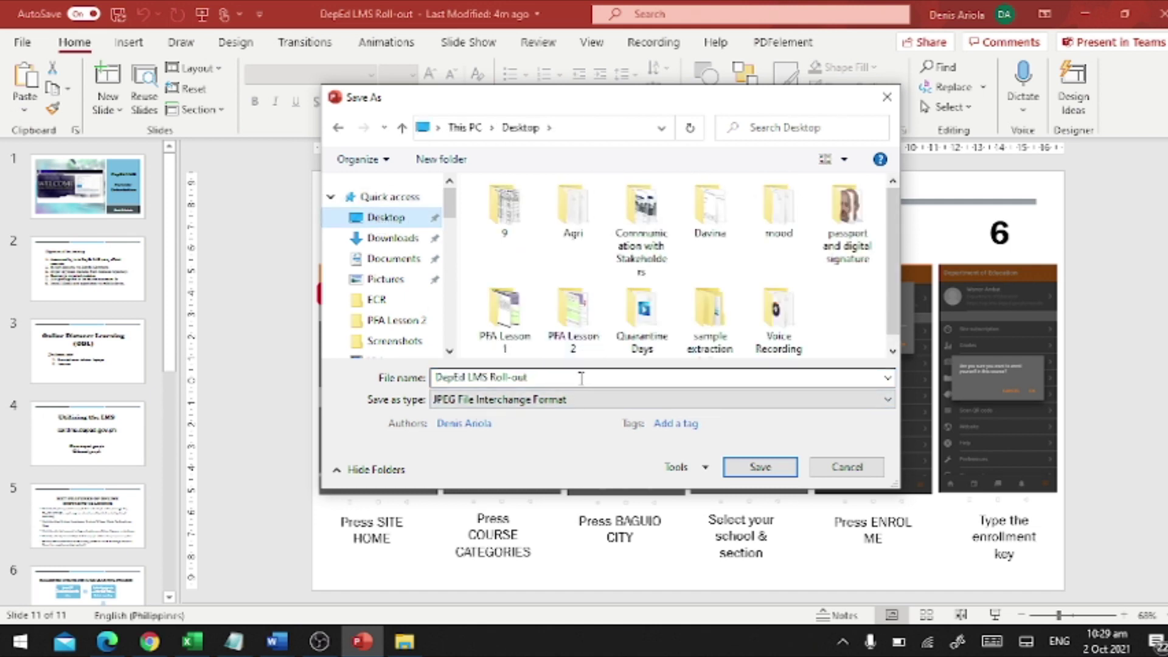
pyautogui.click(581, 378)
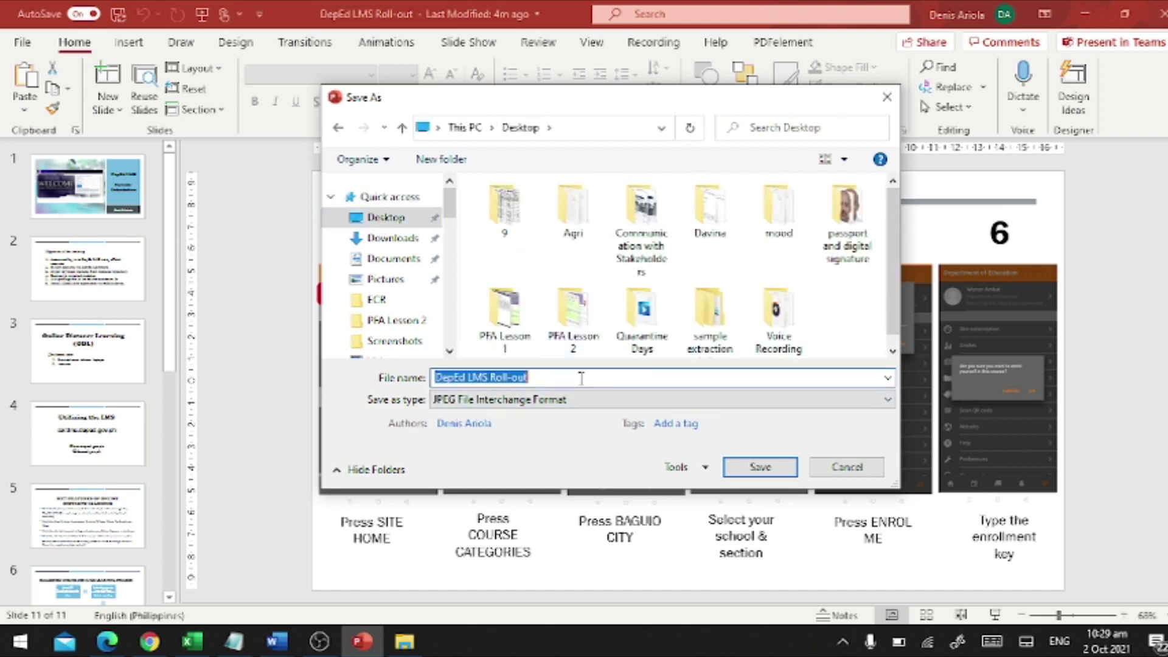
pyautogui.click(578, 378)
pyautogui.moveTo(577, 378); pyautogui.dragTo(433, 381)
pyautogui.write('Samp')
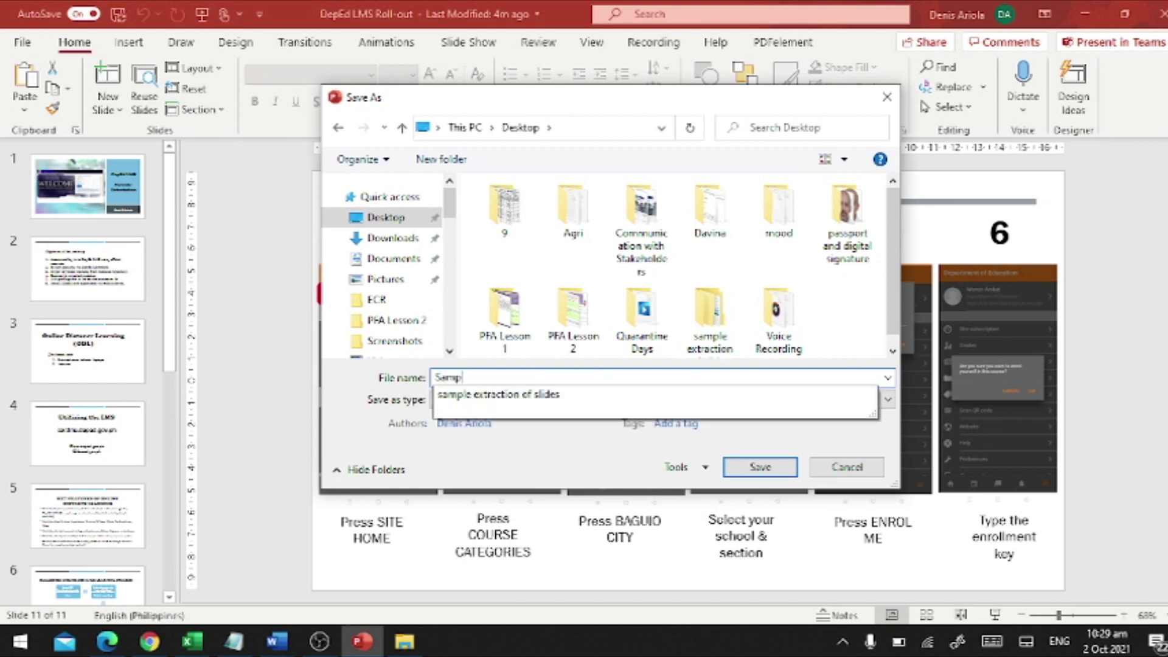
pyautogui.write('le Export')
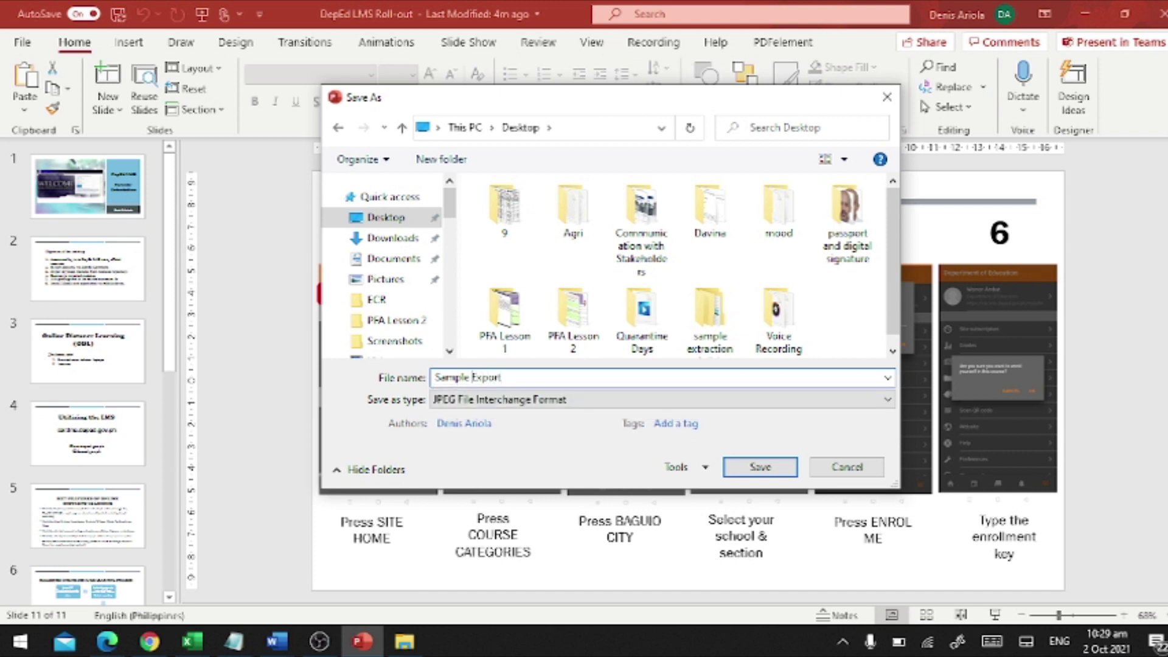
pyautogui.write('werpoint Slid')
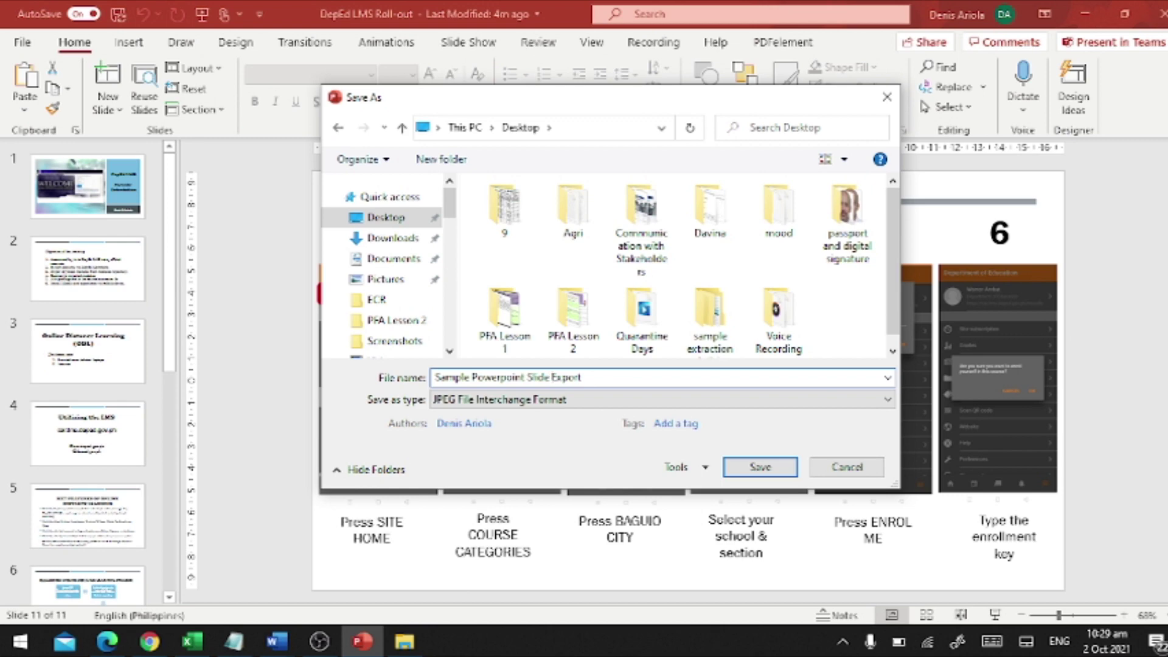
pyautogui.click(784, 468)
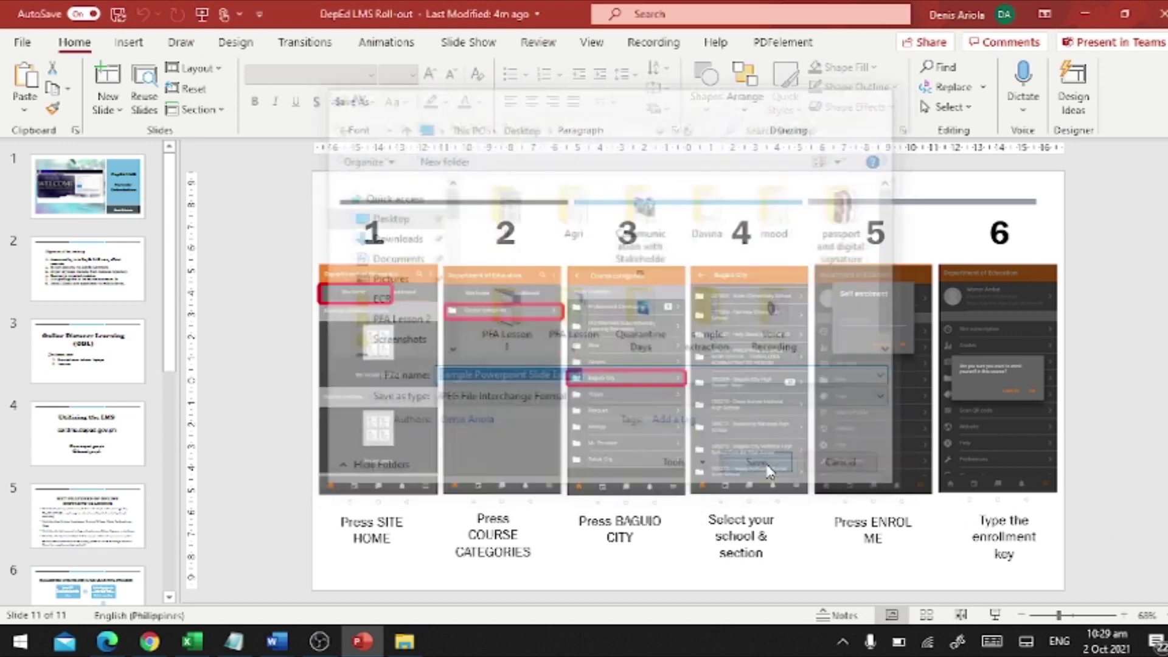
# - Choose to export all slides and dismiss the completion message
pyautogui.moveTo(607, 304)
pyautogui.mouseDown()
pyautogui.moveTo(618, 253)
pyautogui.moveTo(611, 303)
pyautogui.mouseUp()
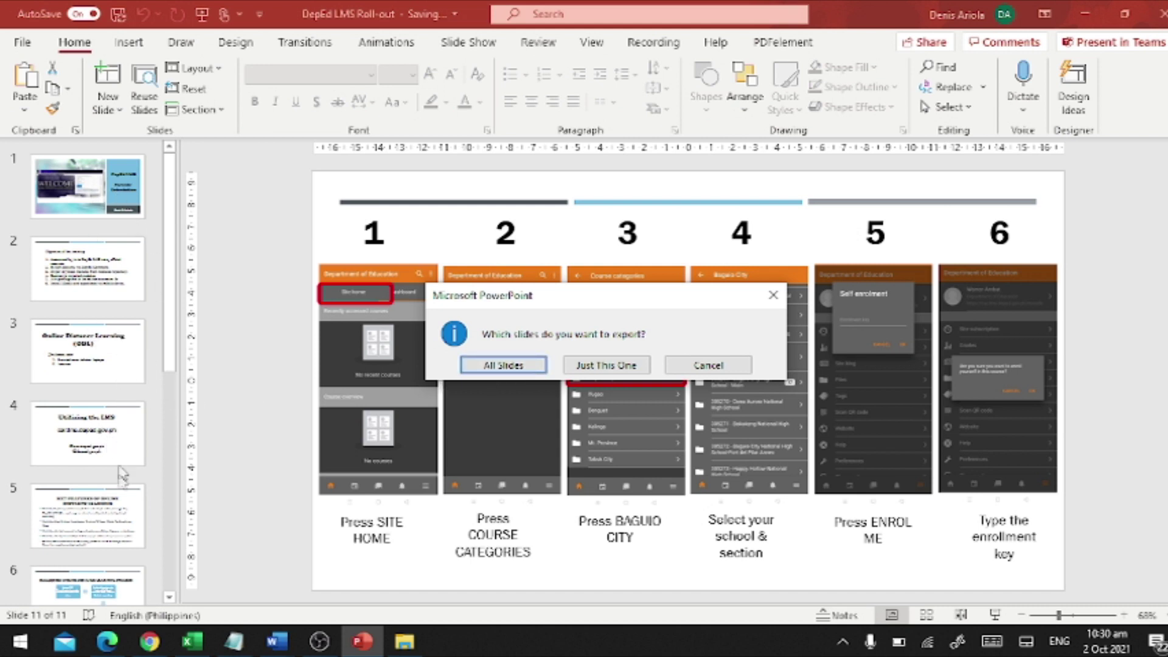
pyautogui.click(510, 368)
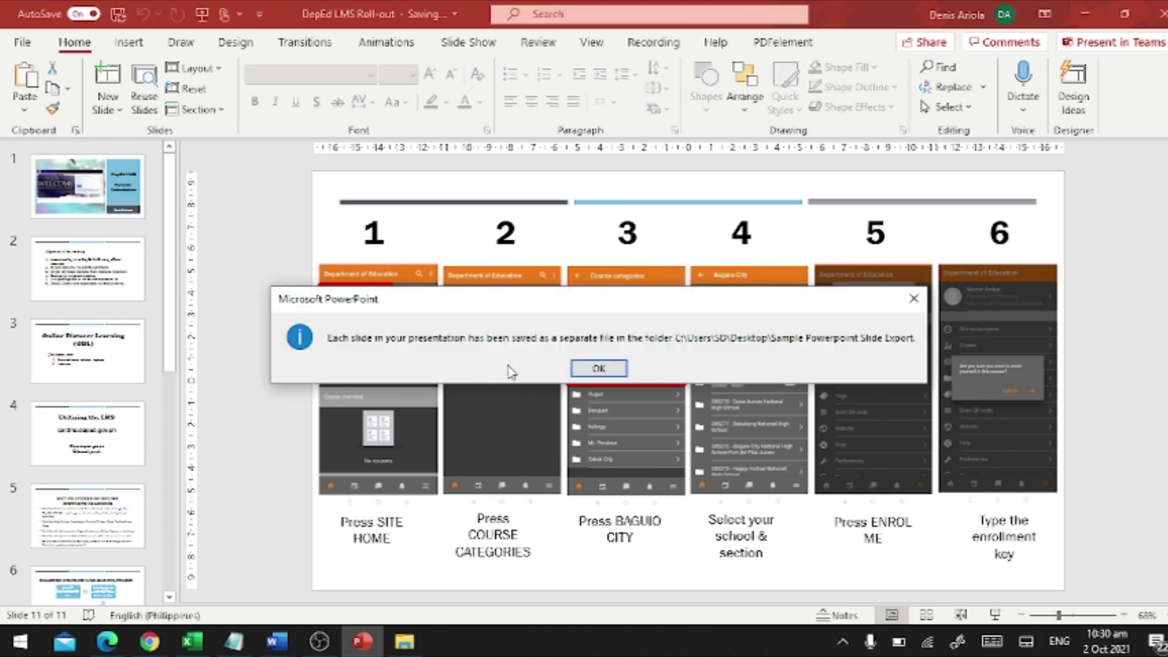
pyautogui.click(605, 369)
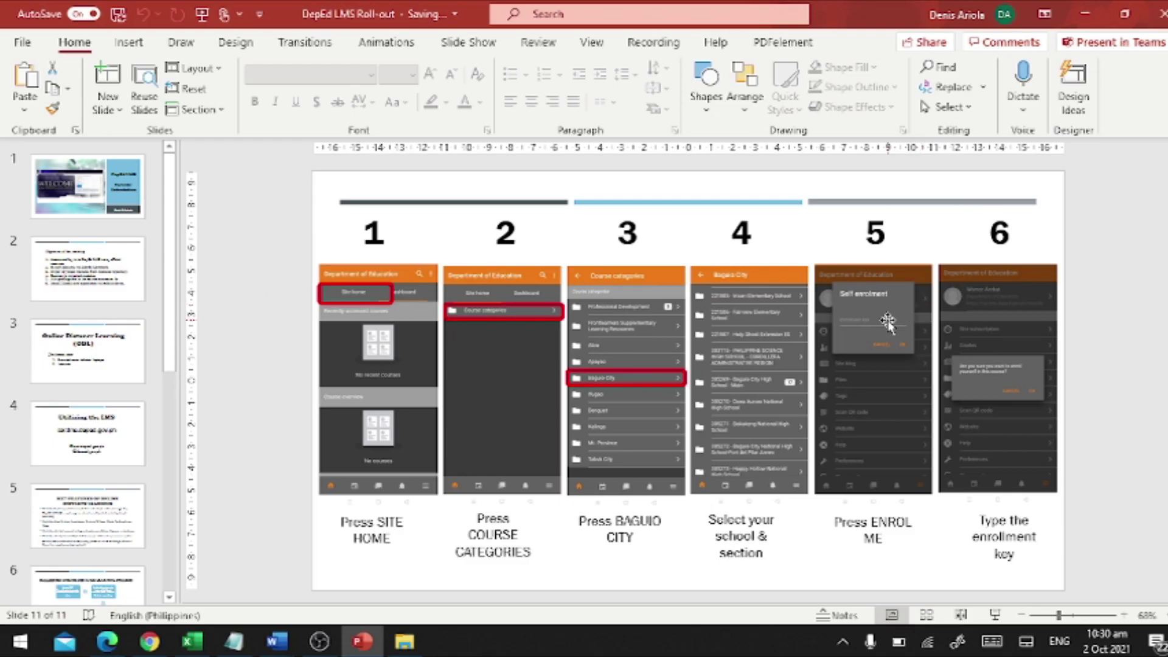
# - Open the Sample Powerpoint Slide Export folder on the desktop and examine the exported images as larger thumbnails
pyautogui.press('super+d')
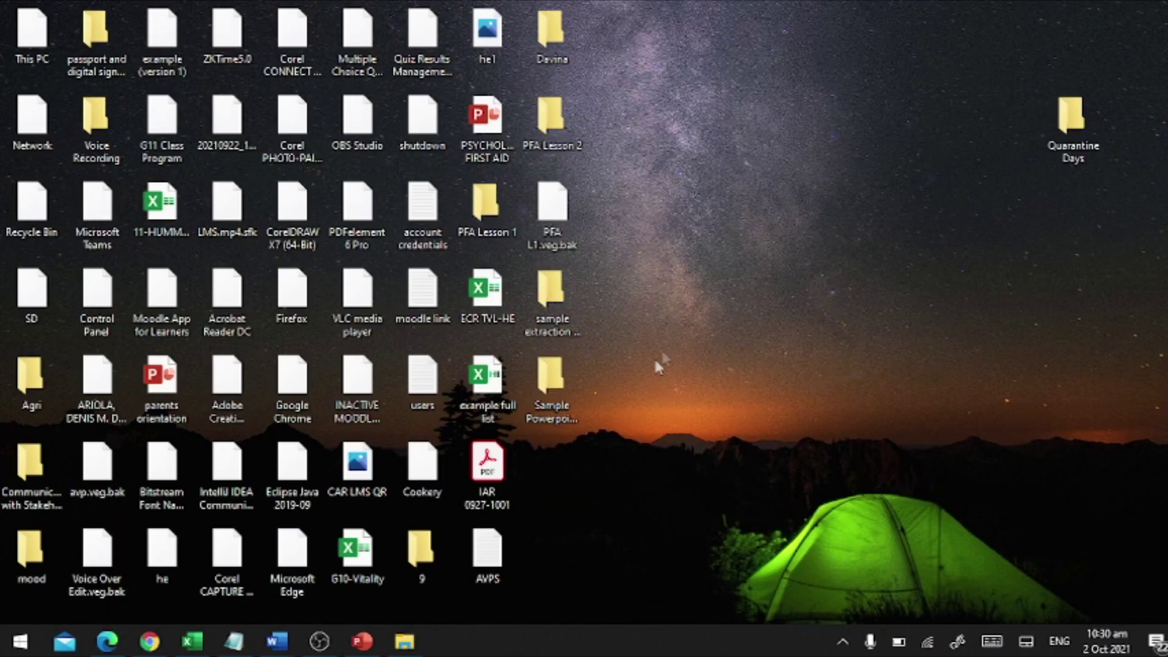
pyautogui.click(559, 380)
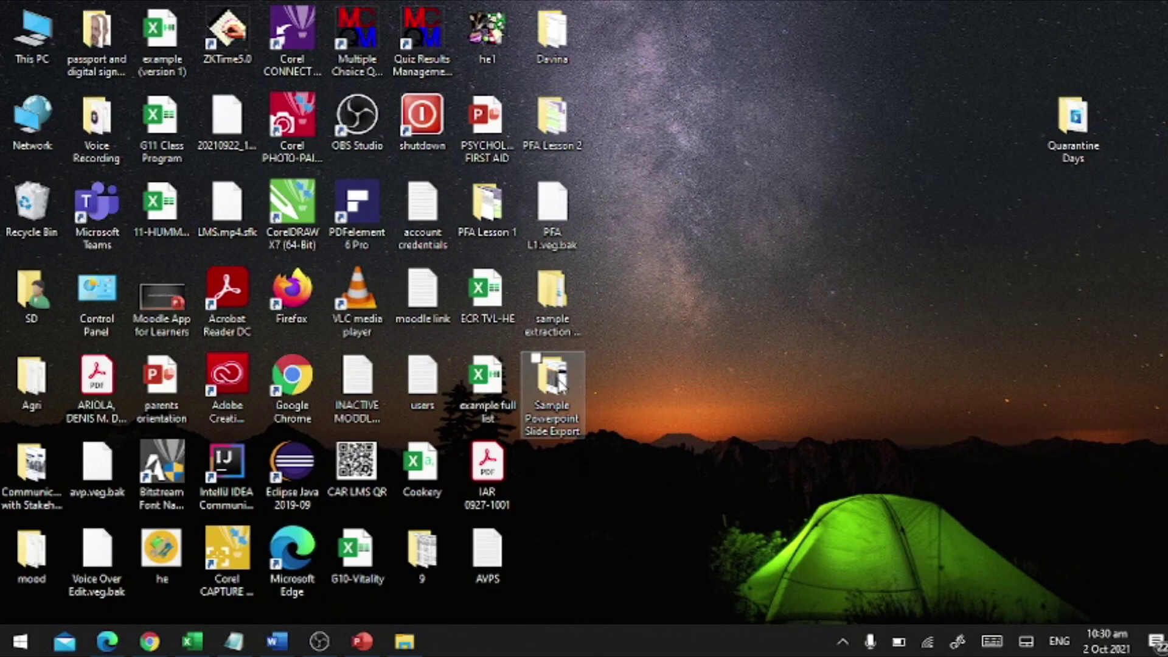
pyautogui.doubleClick(561, 382)
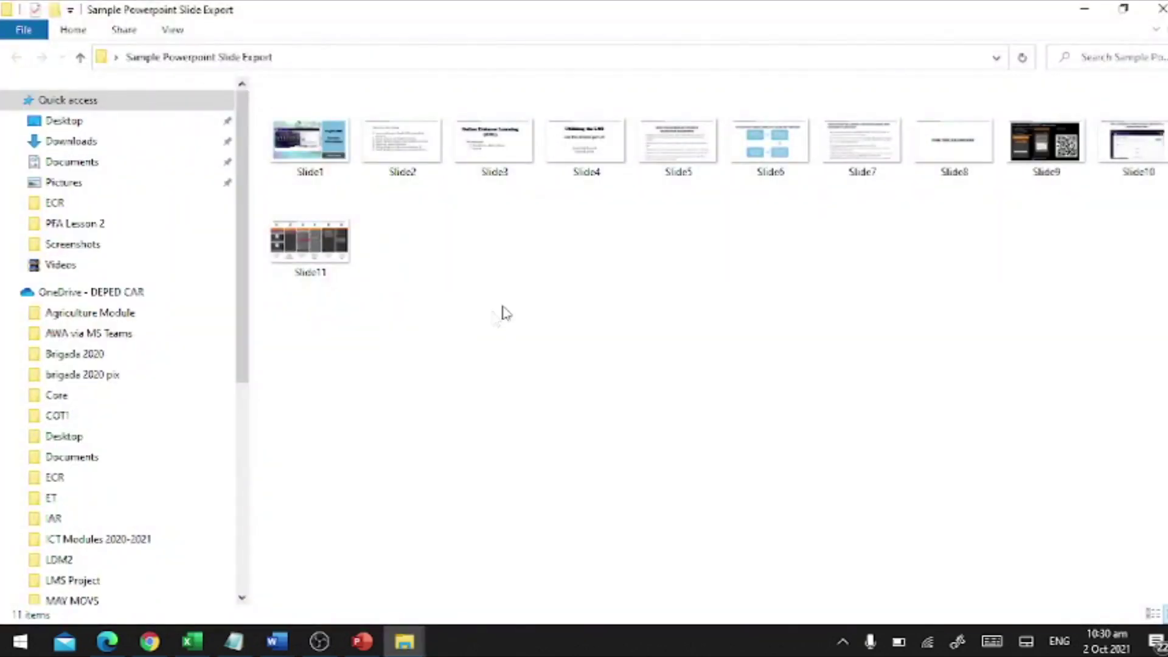
pyautogui.scroll(2, 627, 336)
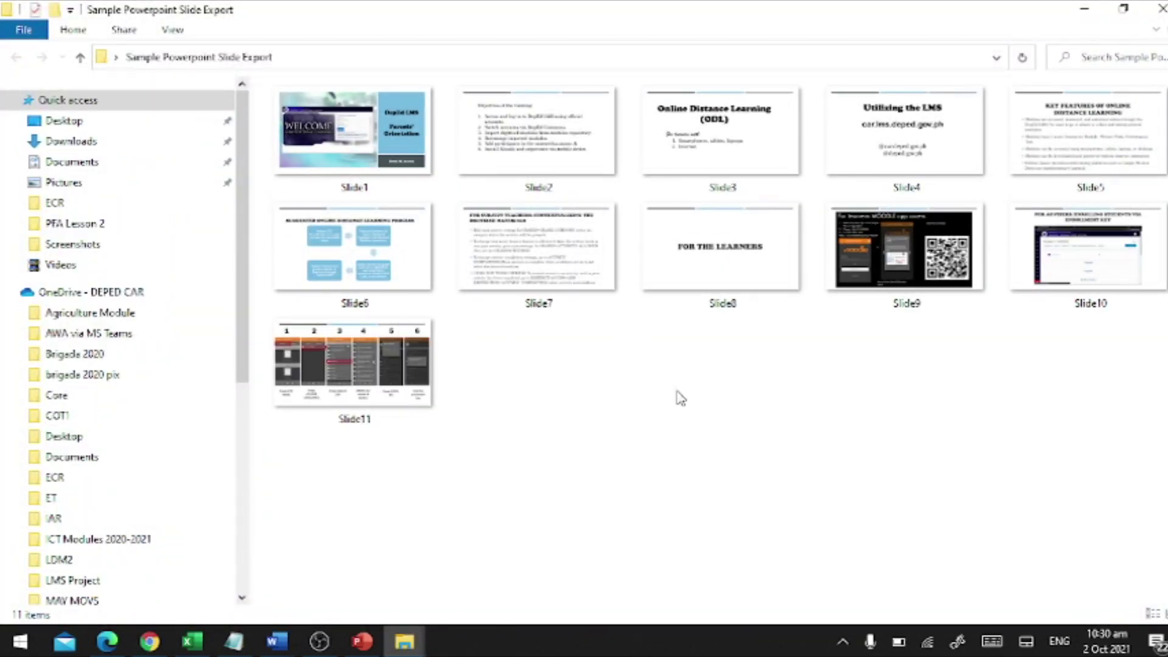
pyautogui.click(324, 428)
pyautogui.scroll(2, 328, 426)
pyautogui.scroll(-1, 596, 463)
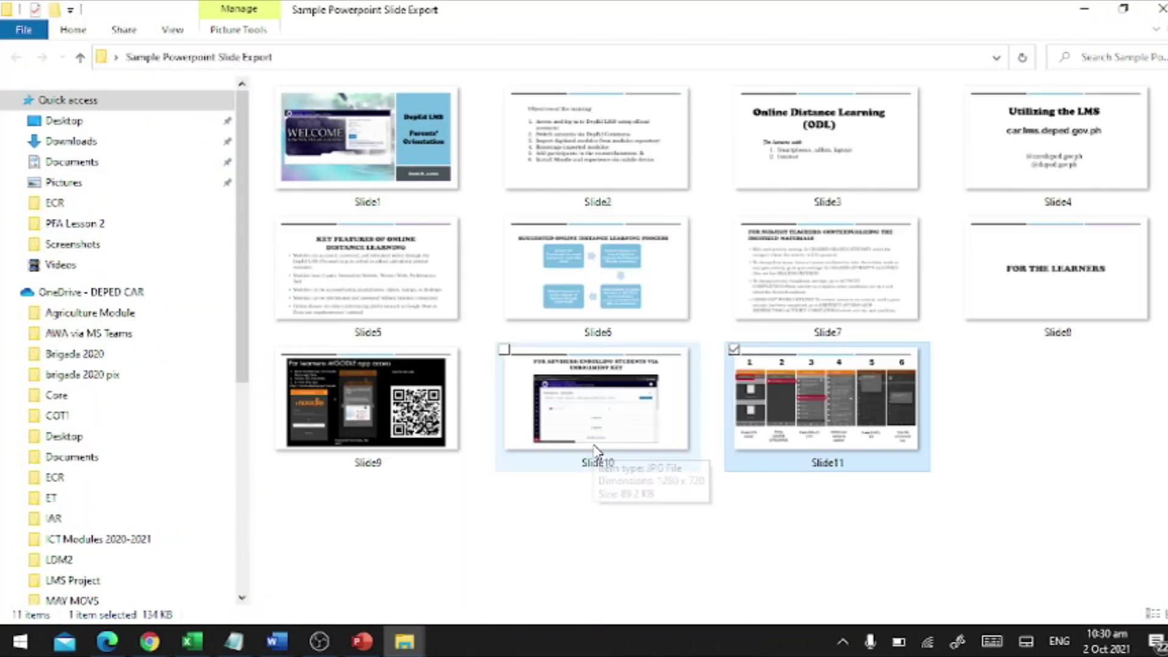
pyautogui.click(359, 172)
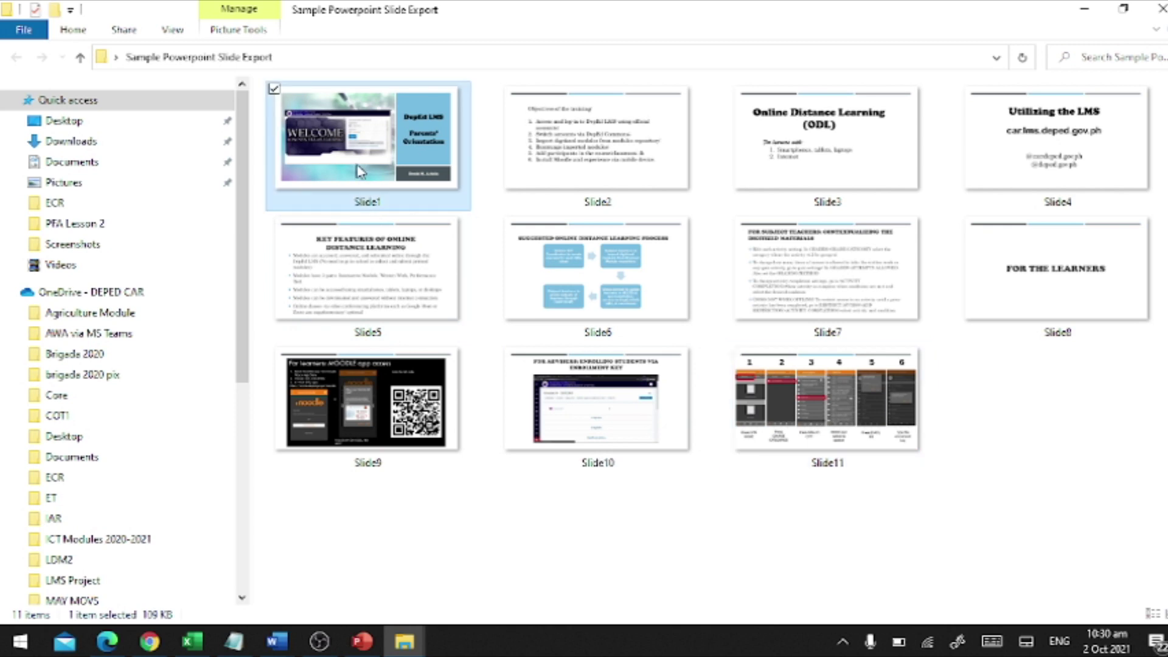
pyautogui.click(770, 377)
pyautogui.click(858, 540)
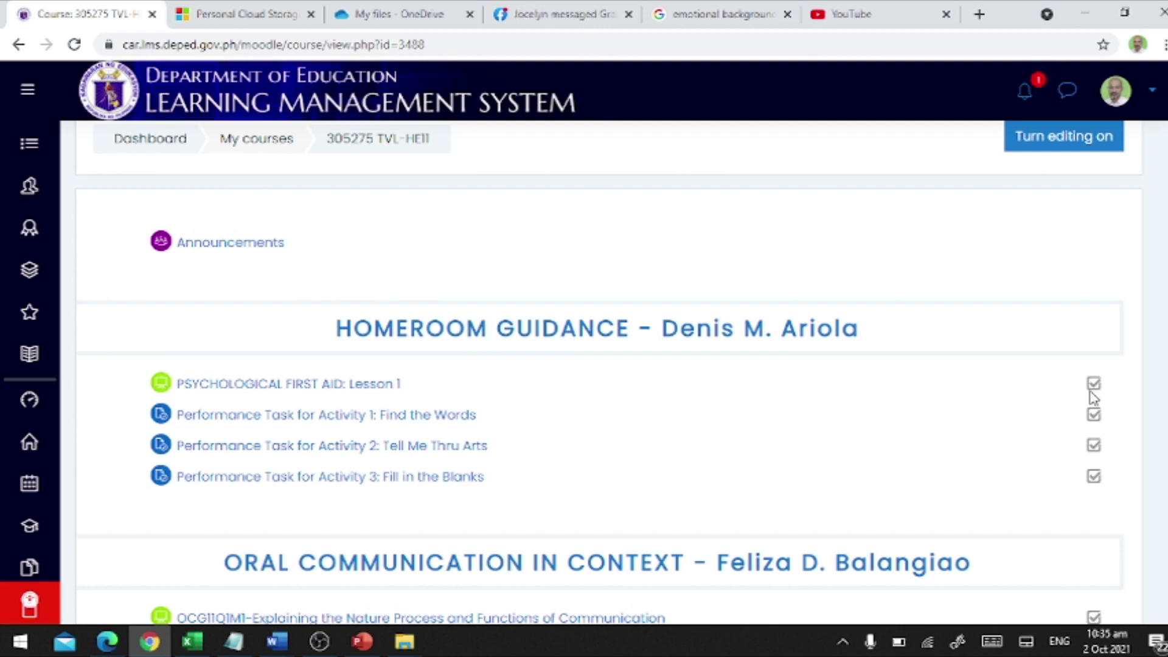
# - Turn on editing for the course and start adding a Lesson activity to the HOMEROOM GUIDANCE section
pyautogui.scroll(2, 1118, 196)
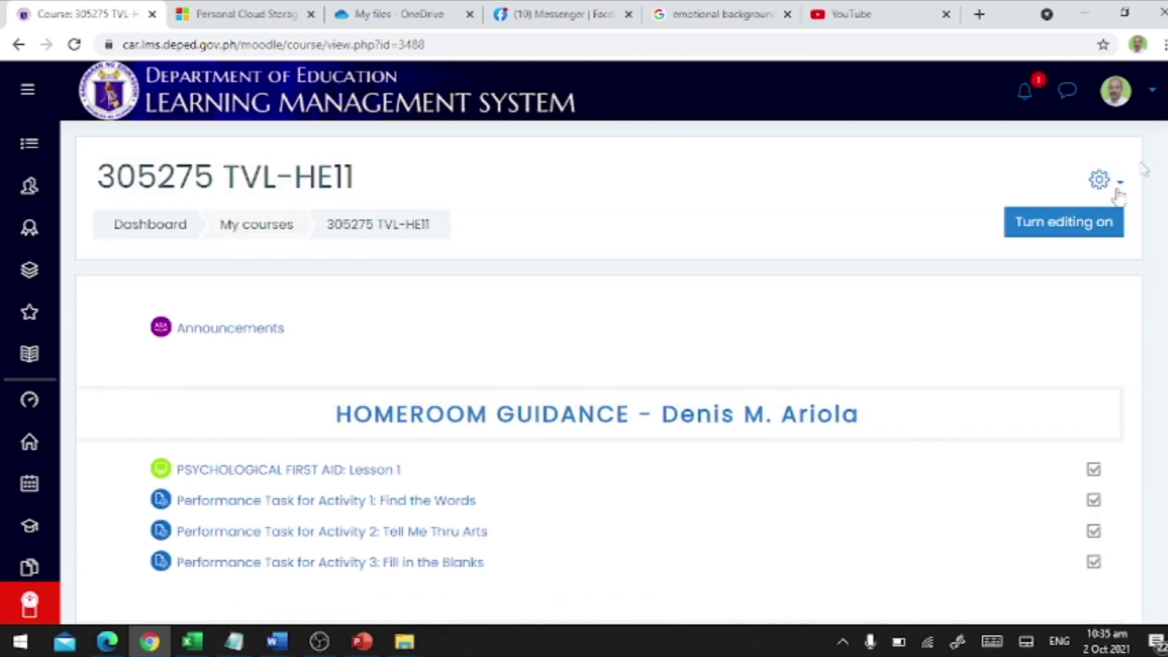
pyautogui.click(1052, 228)
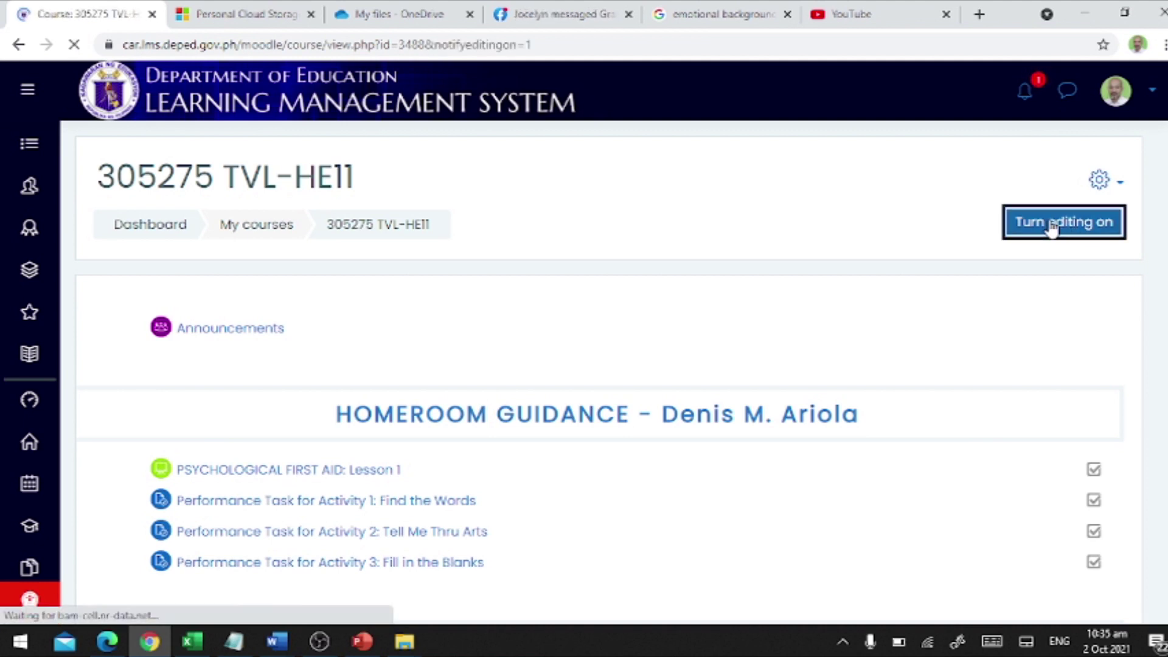
pyautogui.scroll(-1, 784, 471)
pyautogui.scroll(-2, 784, 471)
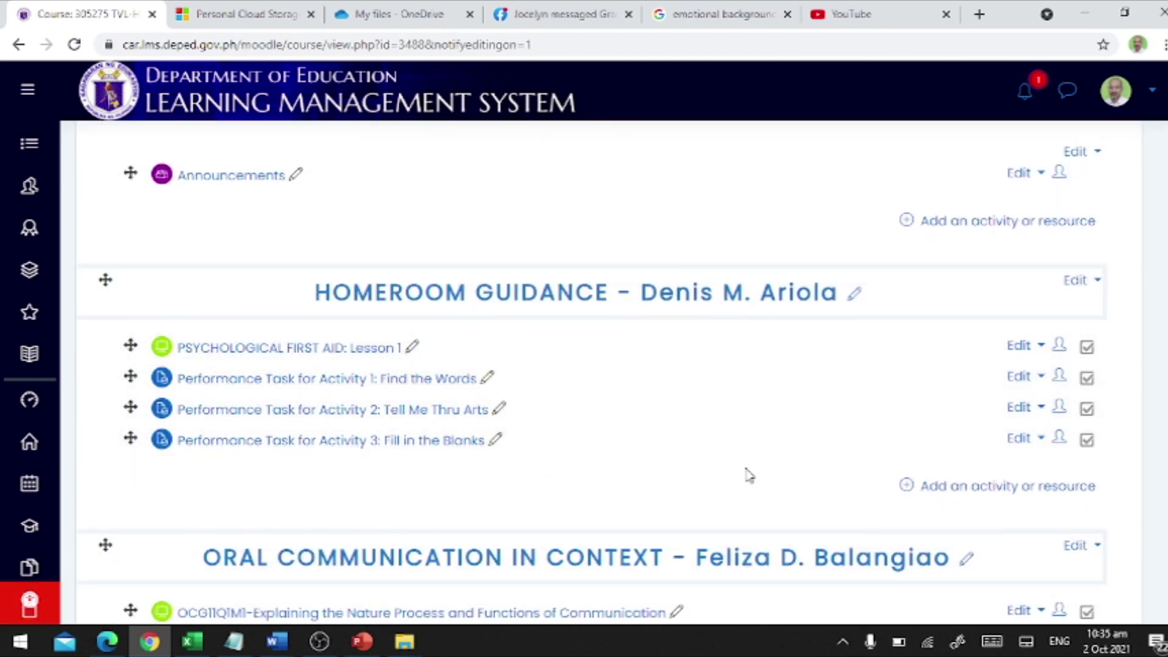
pyautogui.scroll(-1, 748, 475)
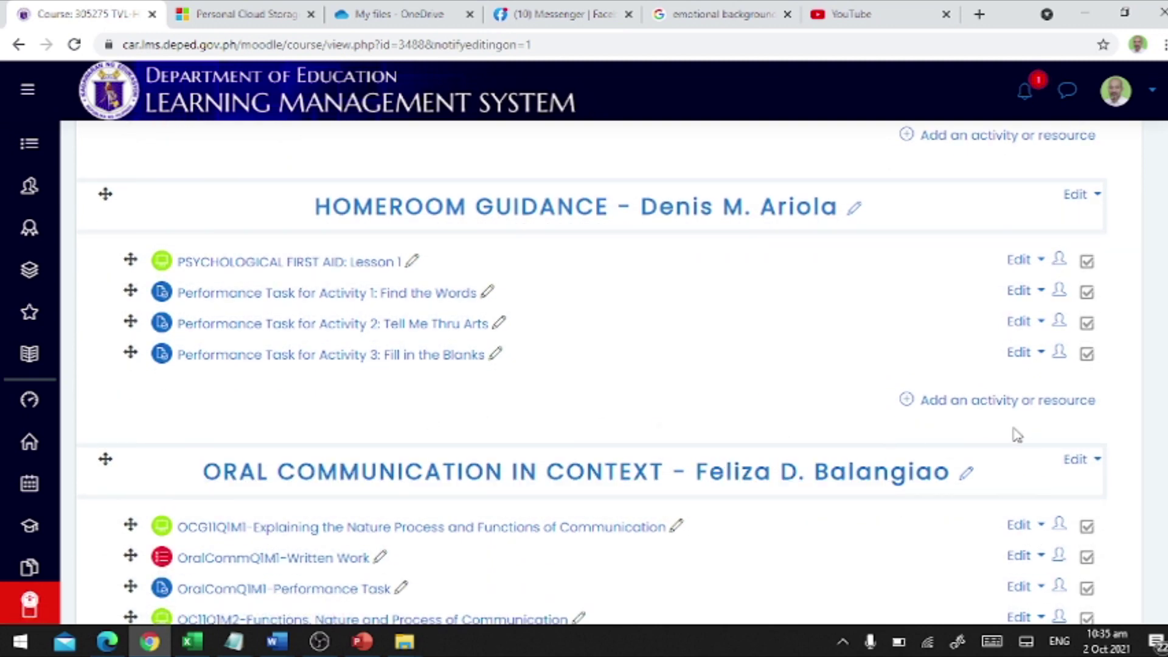
pyautogui.click(1008, 409)
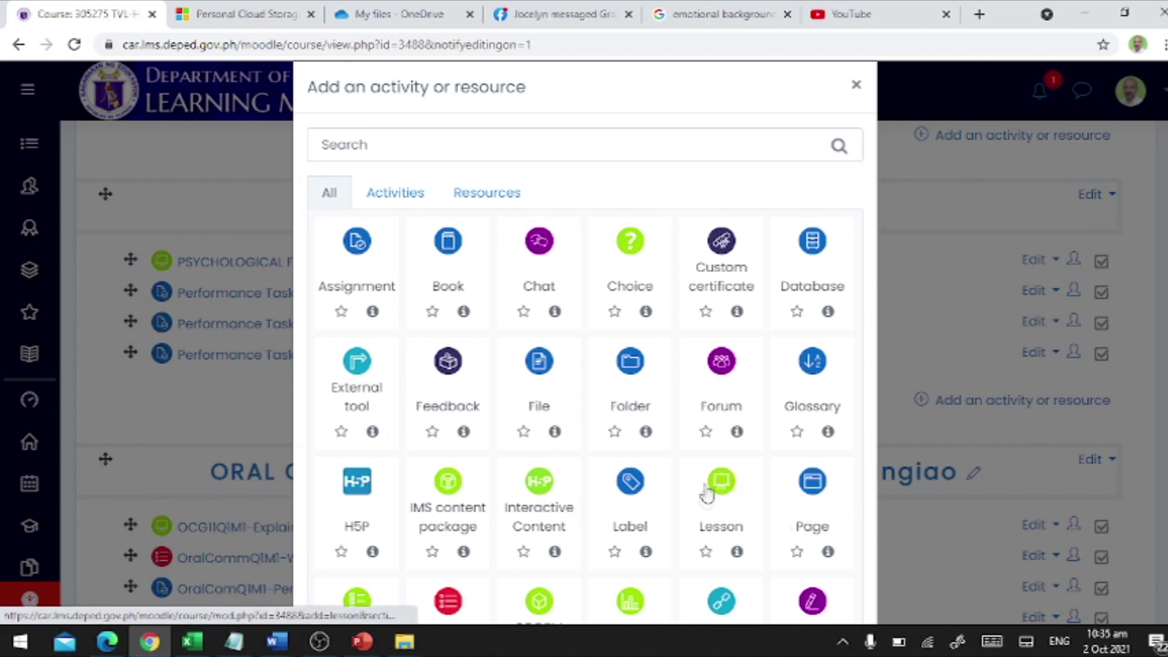
pyautogui.click(728, 490)
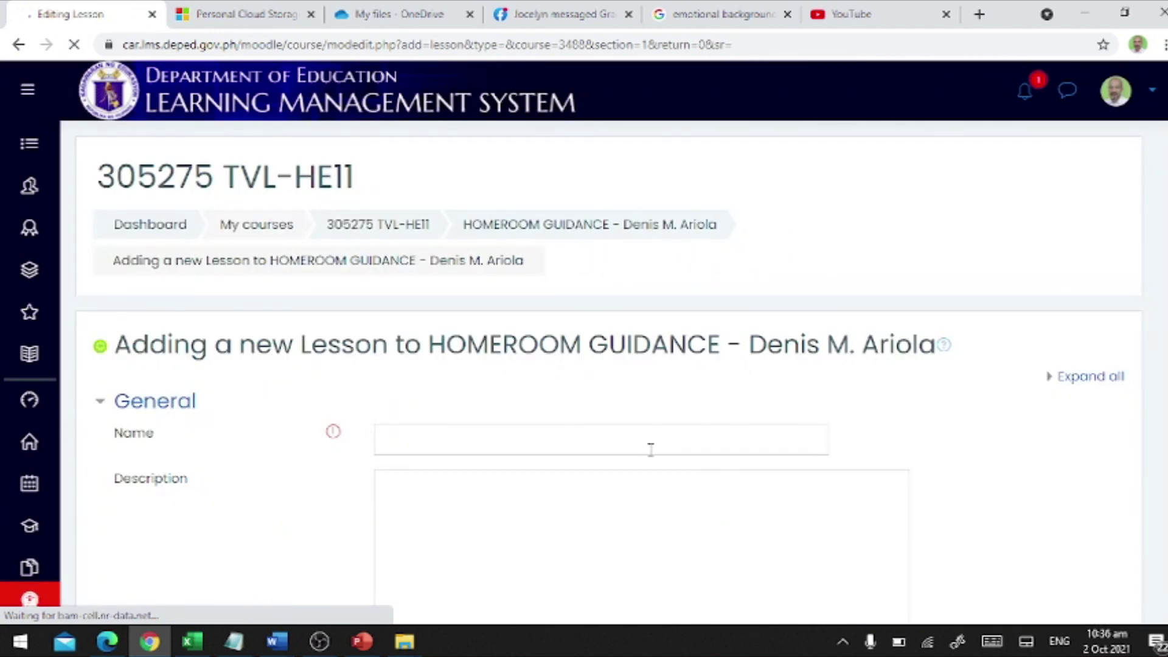
# - Name the new lesson PFA Lesson 2, save it and display it
pyautogui.scroll(-3, 494, 421)
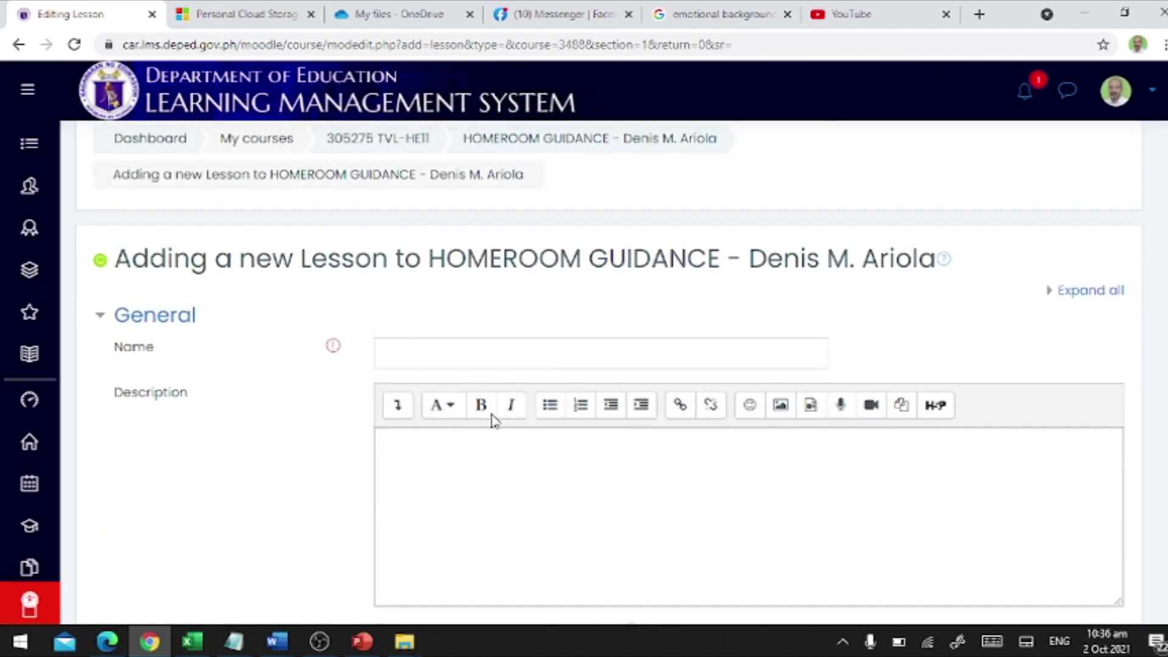
pyautogui.click(495, 279)
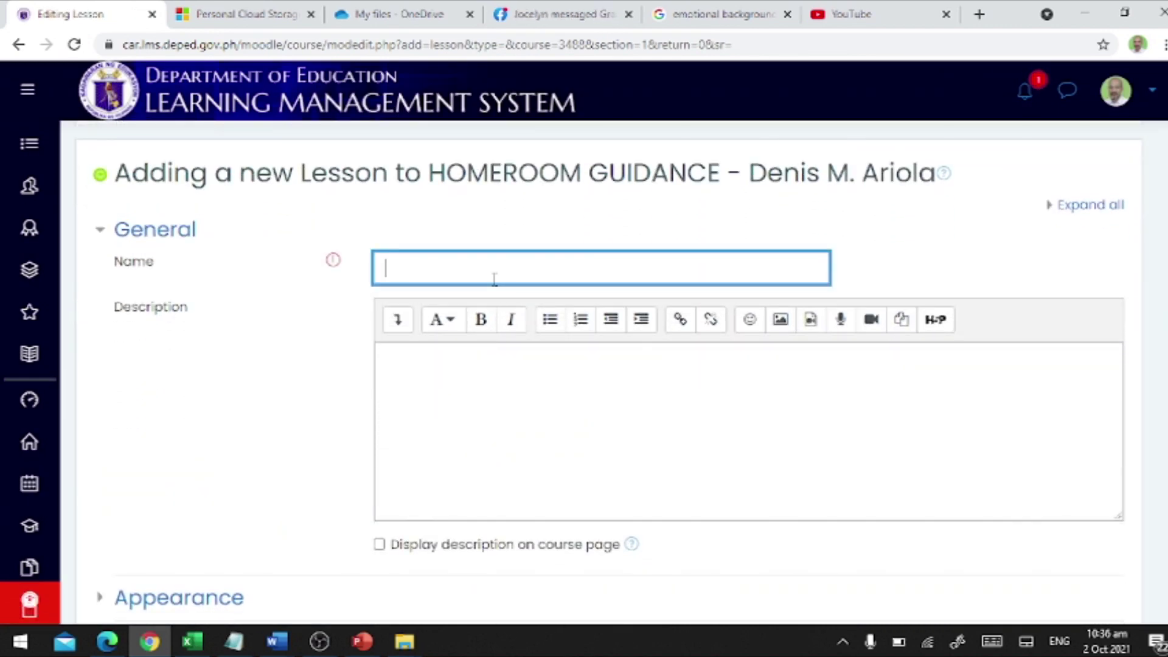
pyautogui.write('PFA Lesson 2')
pyautogui.scroll(-5, 562, 343)
pyautogui.scroll(-5, 572, 373)
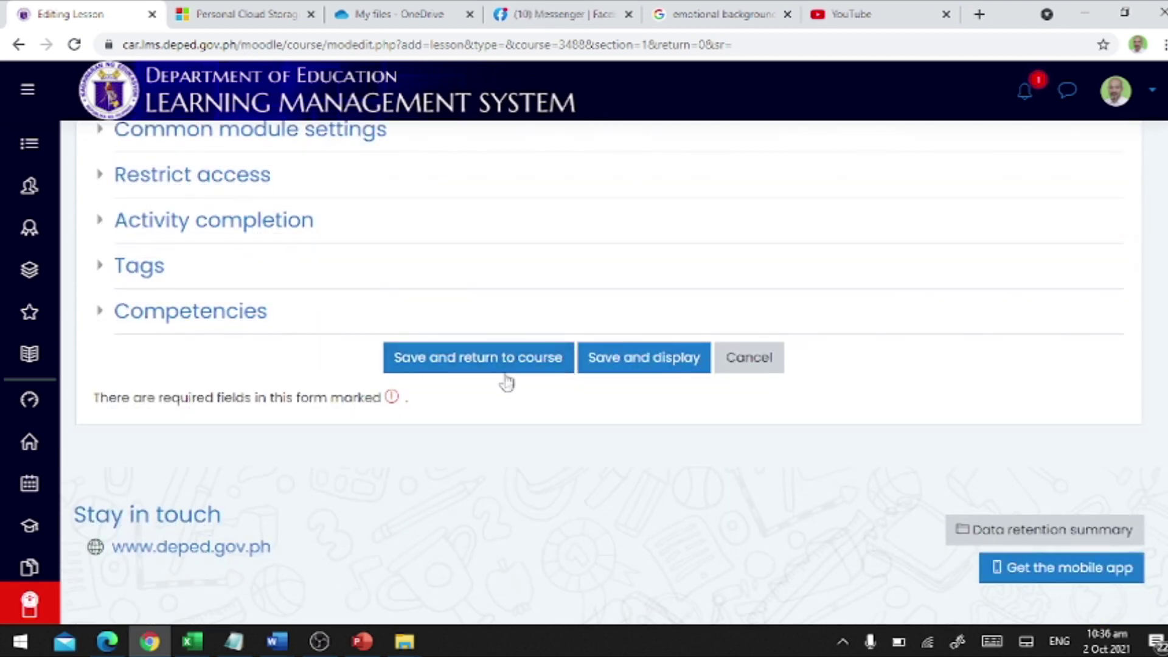
pyautogui.click(610, 365)
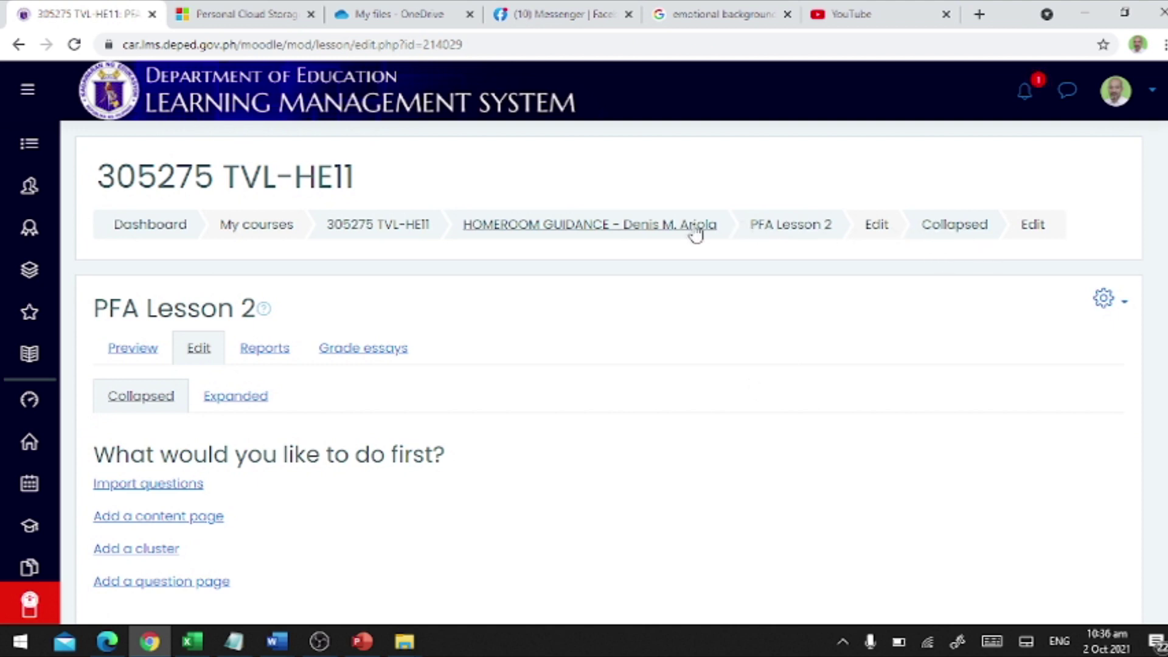
# - Return to the HOMEROOM GUIDANCE section and retitle PFA Lesson 2 as PSYCHOLOGICAL FIST AID: Lesson 2
pyautogui.click(652, 235)
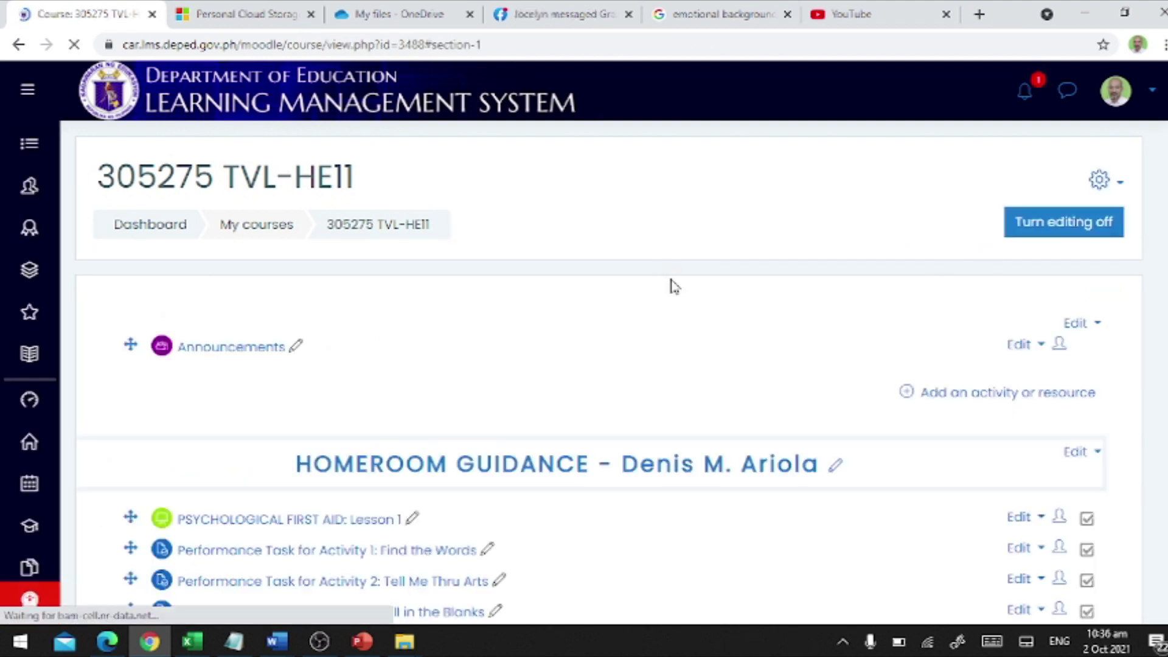
pyautogui.scroll(3, 519, 403)
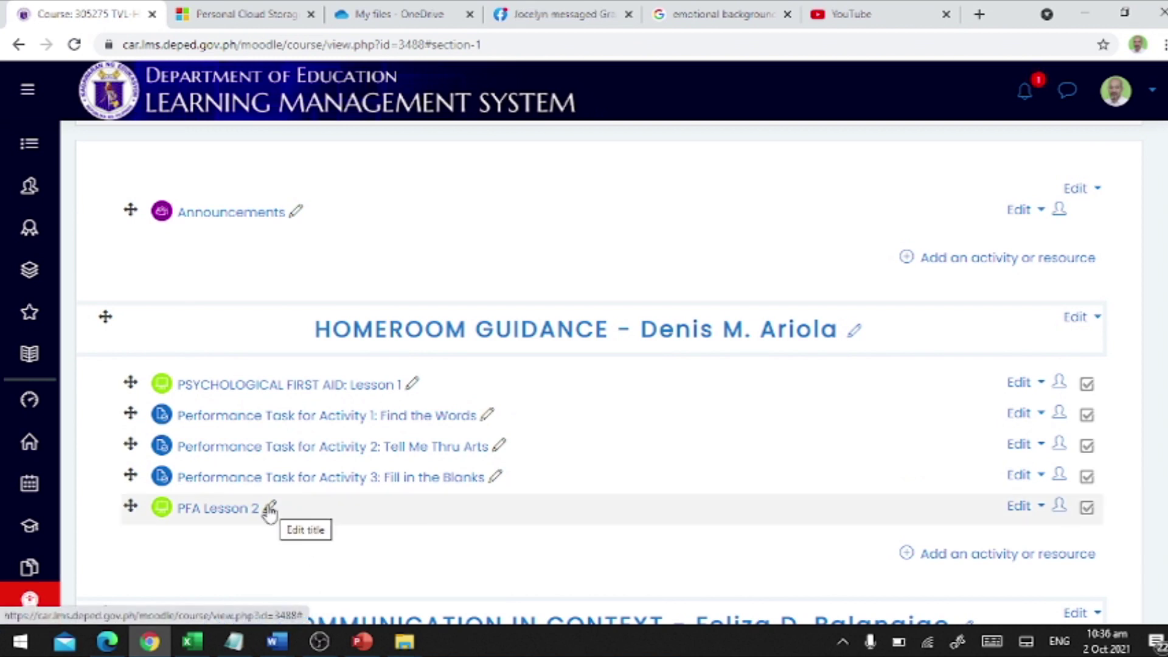
pyautogui.click(271, 510)
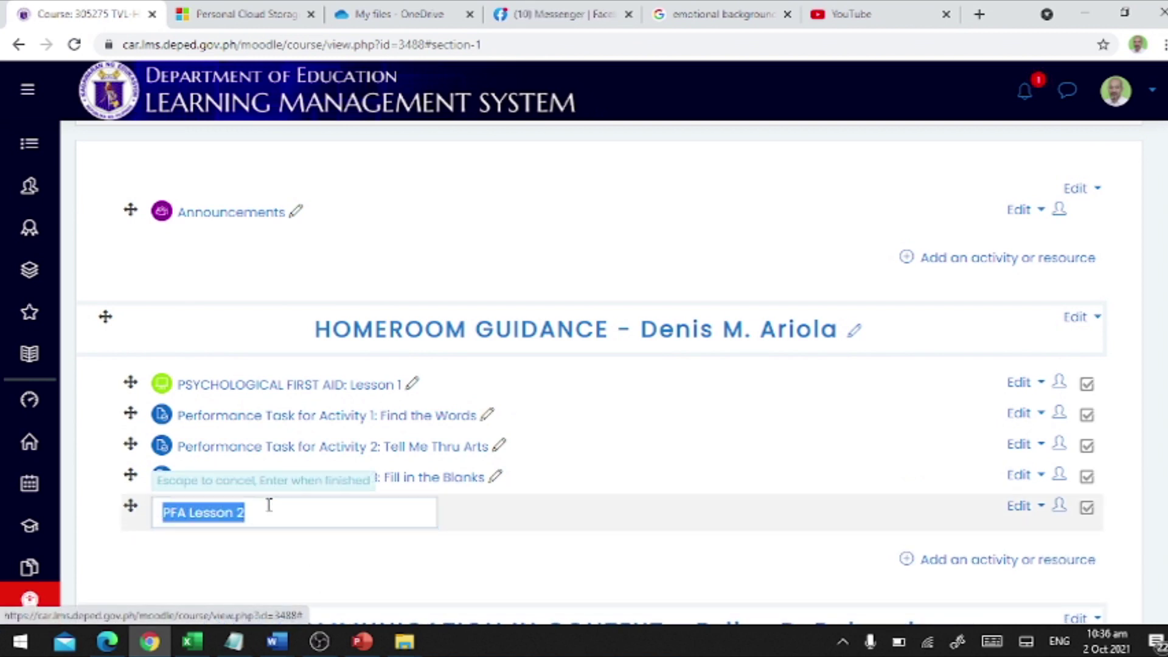
pyautogui.click(171, 515)
pyautogui.write('SYCHO')
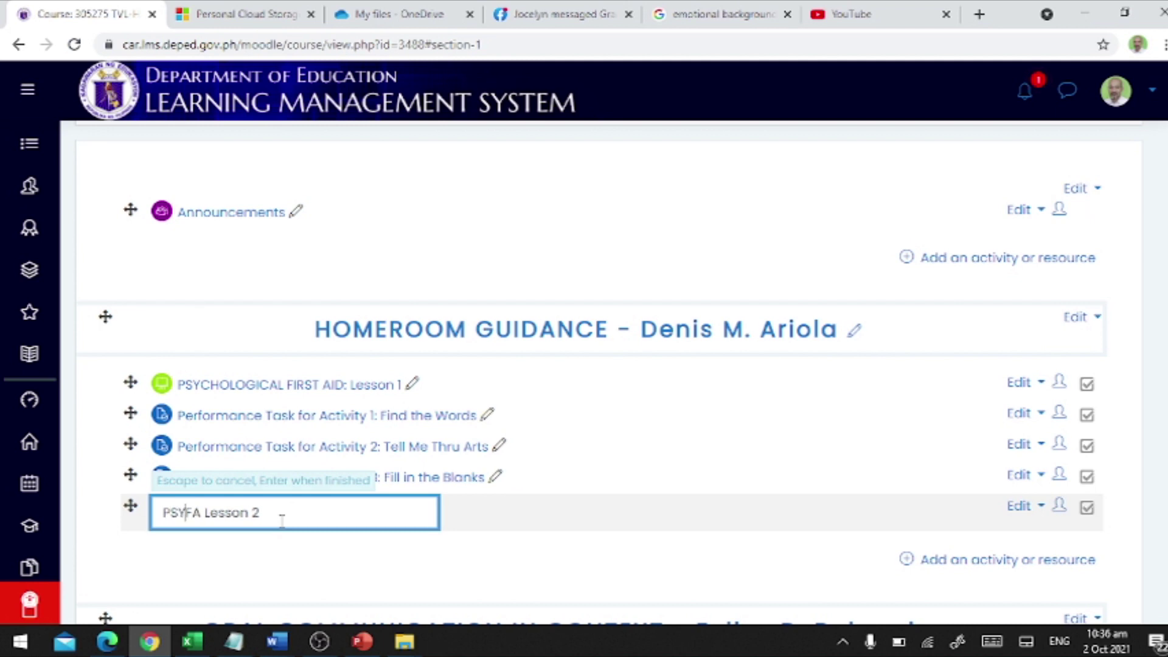
pyautogui.write('LOGICAL FIST')
pyautogui.press('Right')
pyautogui.write('ID')
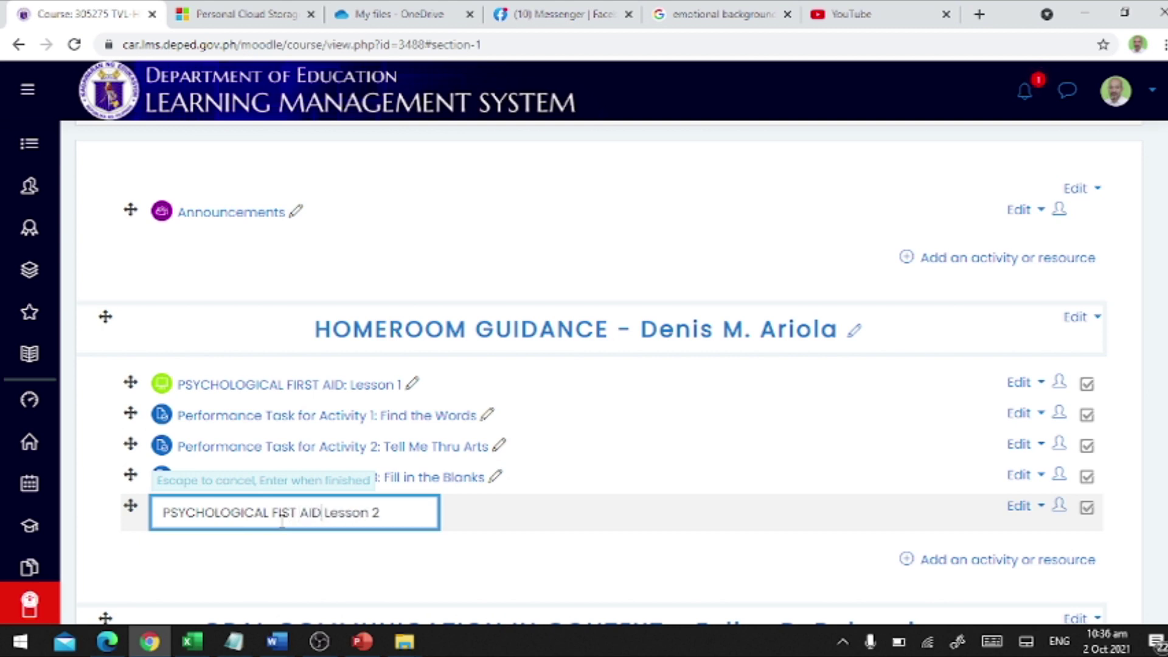
pyautogui.write(':')
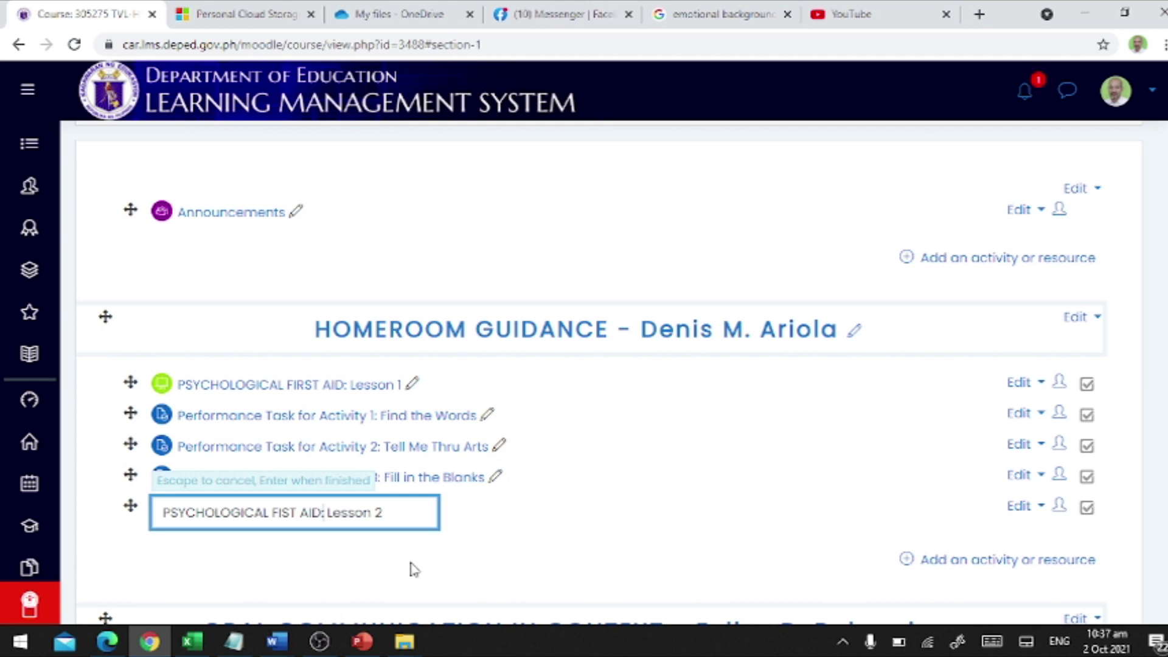
pyautogui.press('Return')
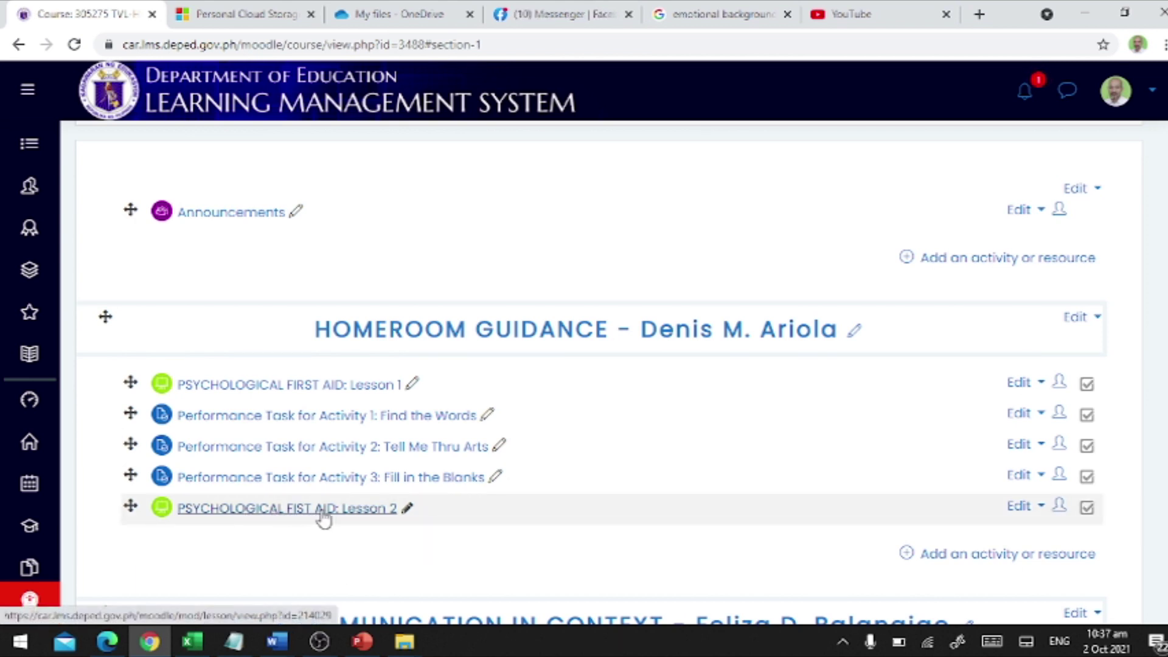
# - Correct the spelling in the lesson's title so it reads PSYCHOLOGICAL FIRST AID: Lesson 2
pyautogui.click(407, 508)
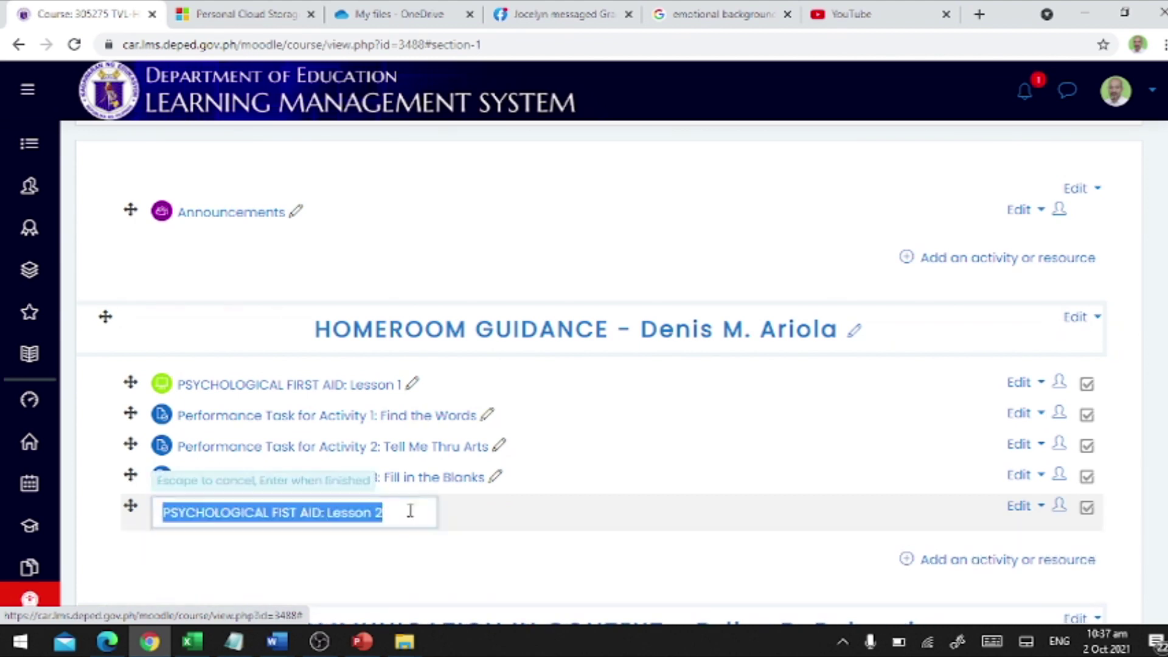
pyautogui.click(285, 510)
pyautogui.write('R')
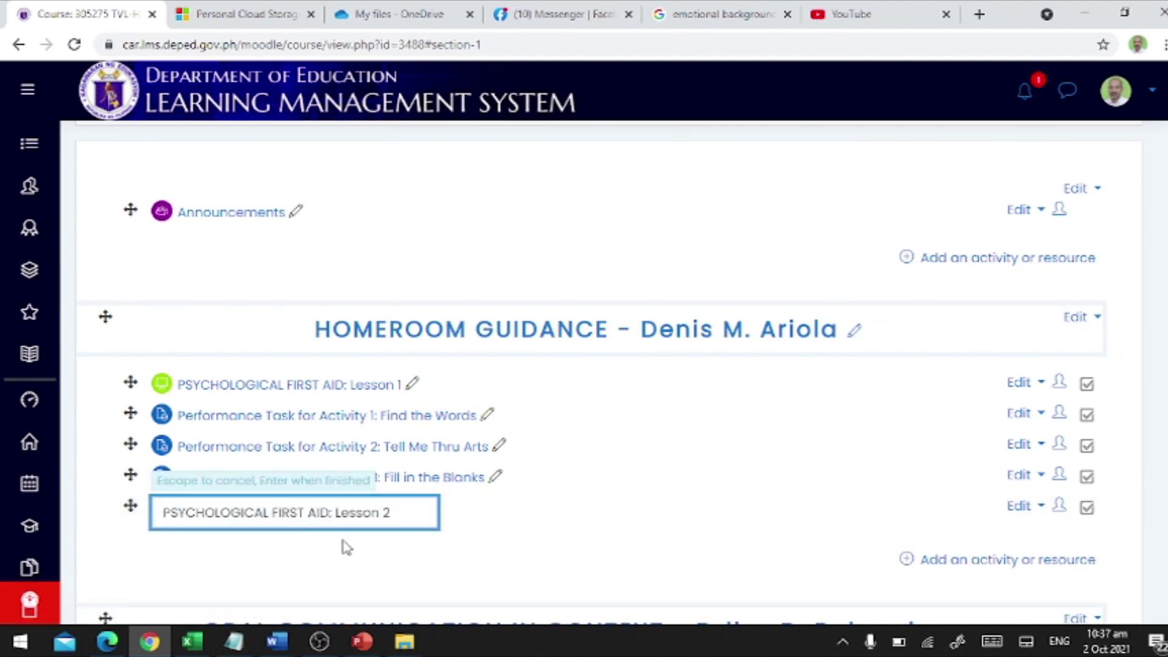
pyautogui.press('Return')
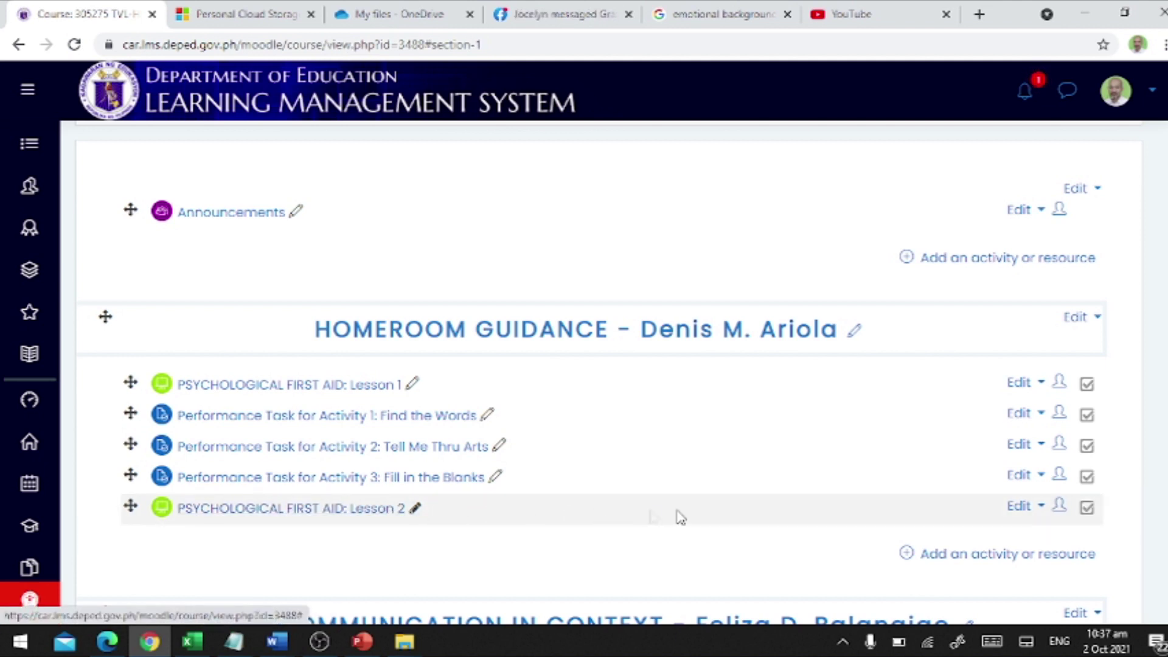
# - Open the settings of PSYCHOLOGICAL FIRST AID: Lesson 2 and place the cursor in its description
pyautogui.click(1019, 512)
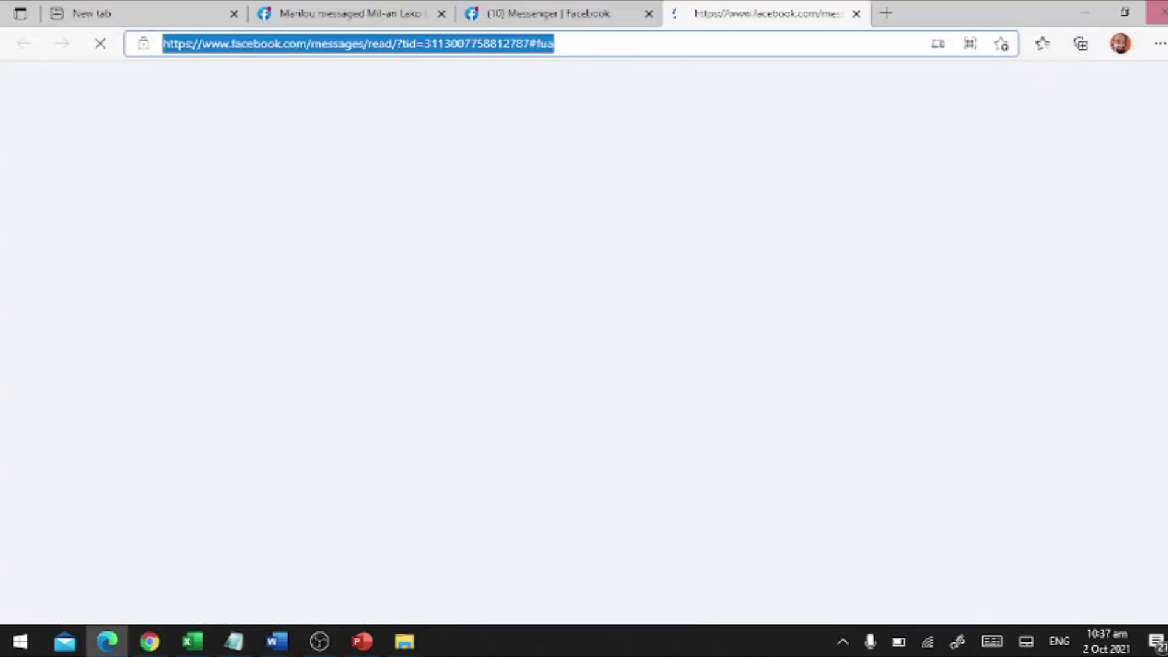
pyautogui.hotkey('alt', 'Tab')
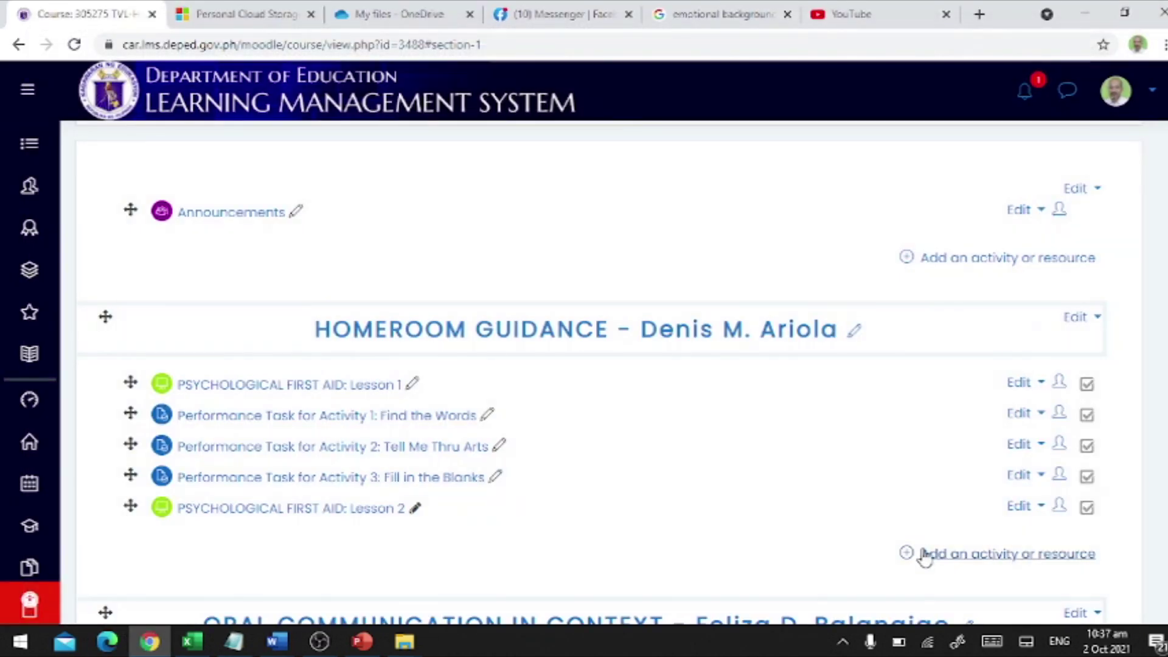
pyautogui.click(1016, 508)
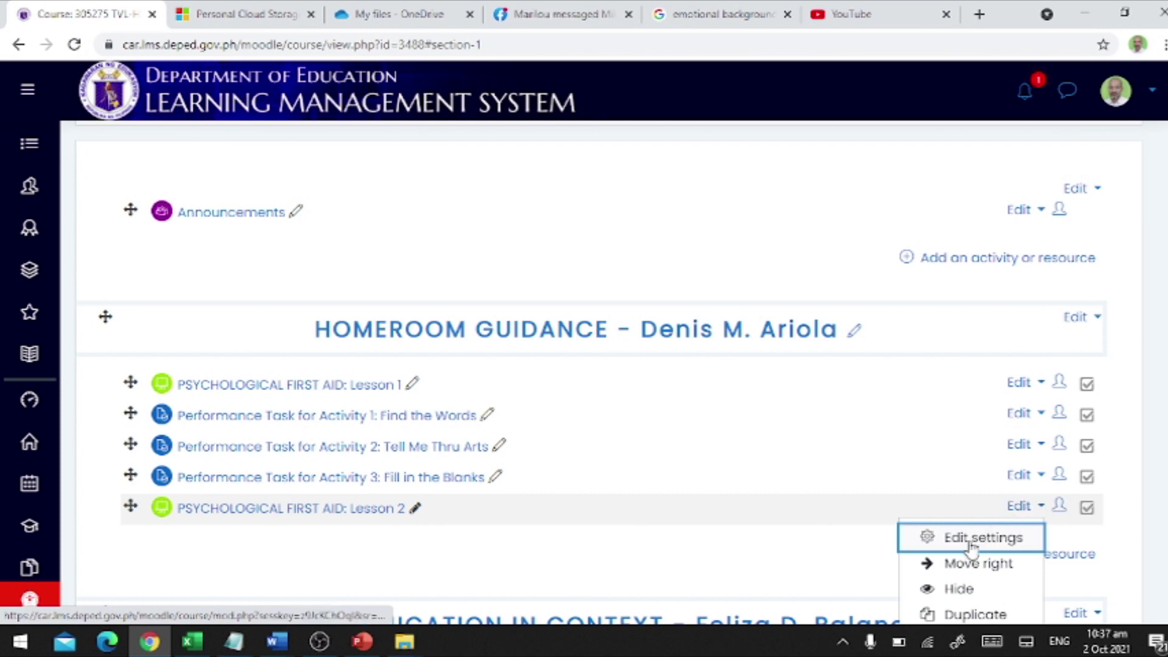
pyautogui.click(964, 541)
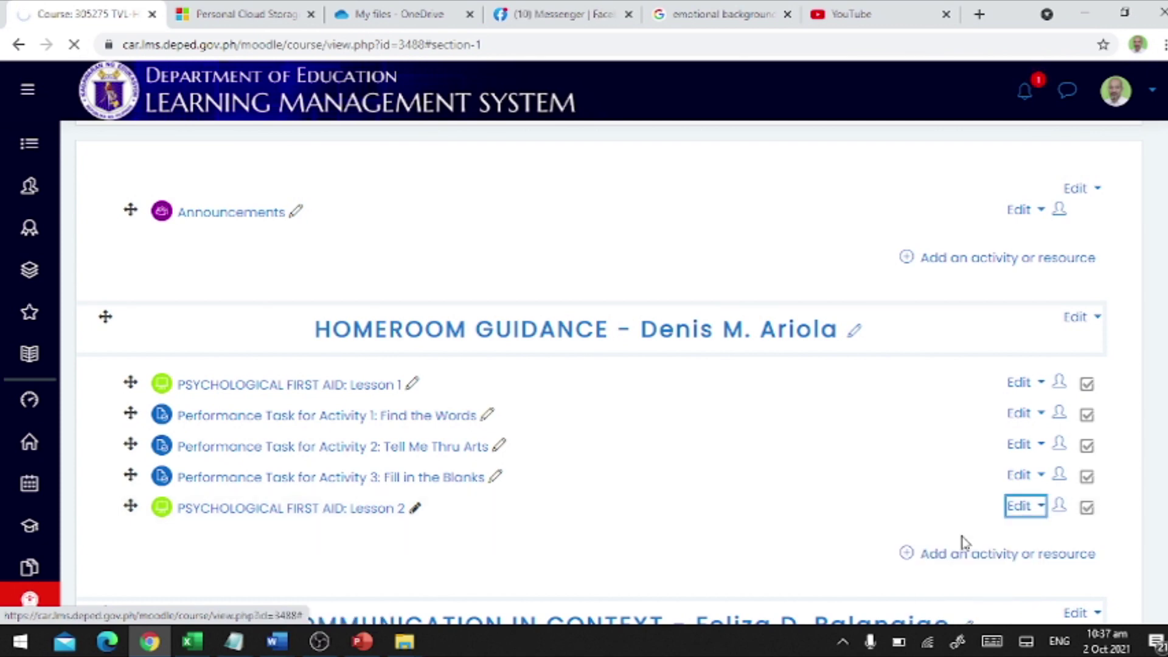
pyautogui.scroll(-3, 621, 467)
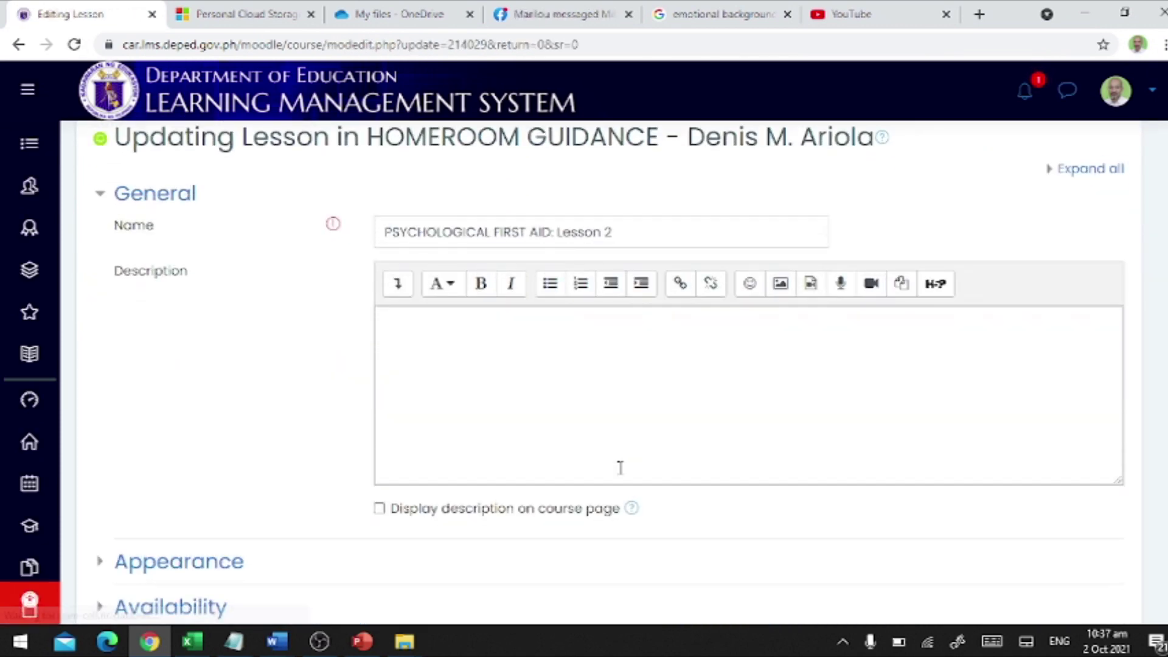
pyautogui.click(510, 349)
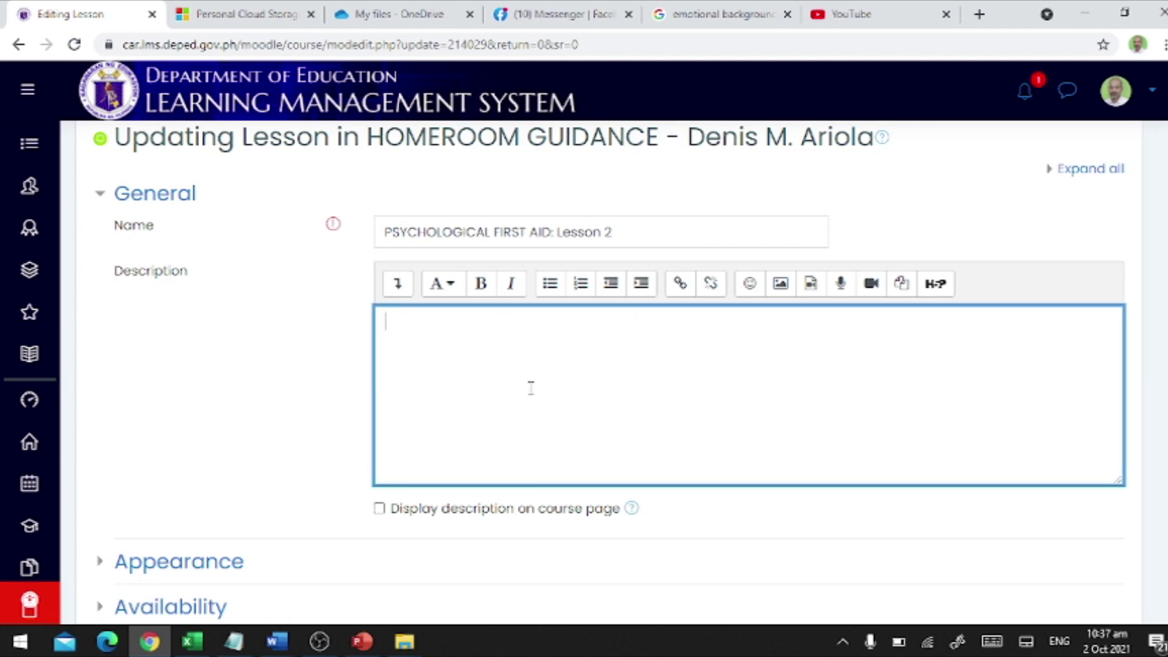
pyautogui.scroll(-3, 532, 387)
pyautogui.scroll(3, 539, 381)
# - Open the PFA Lesson 2 folder in File Explorer, select image 1, and place the window beside the lesson form
pyautogui.click(404, 642)
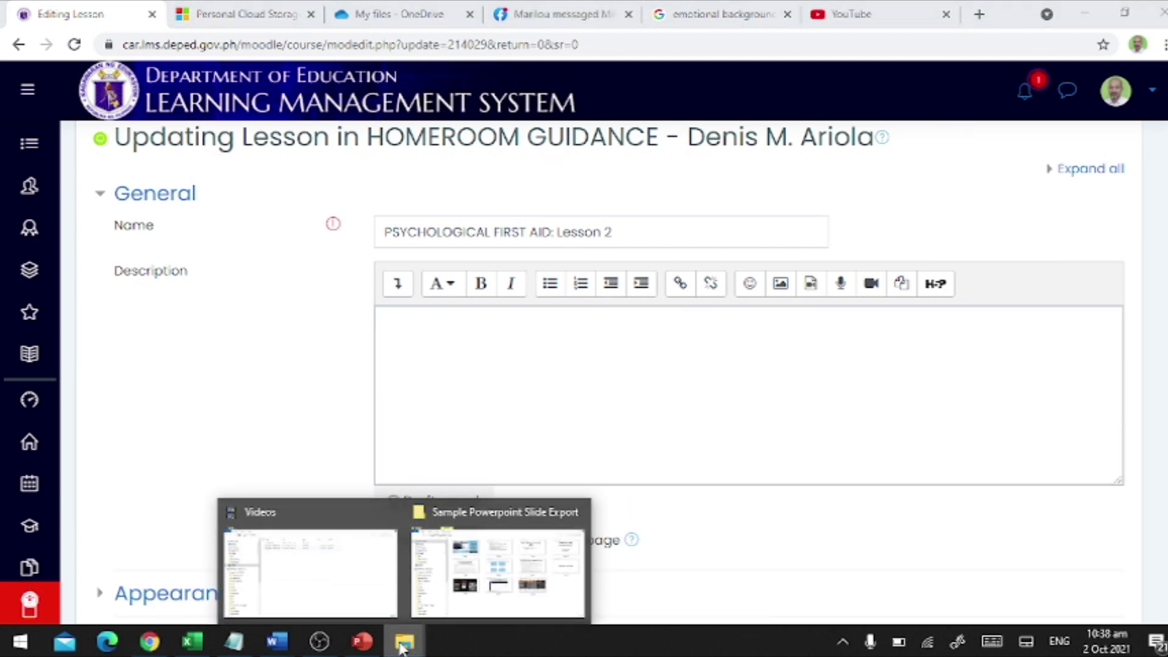
pyautogui.click(499, 572)
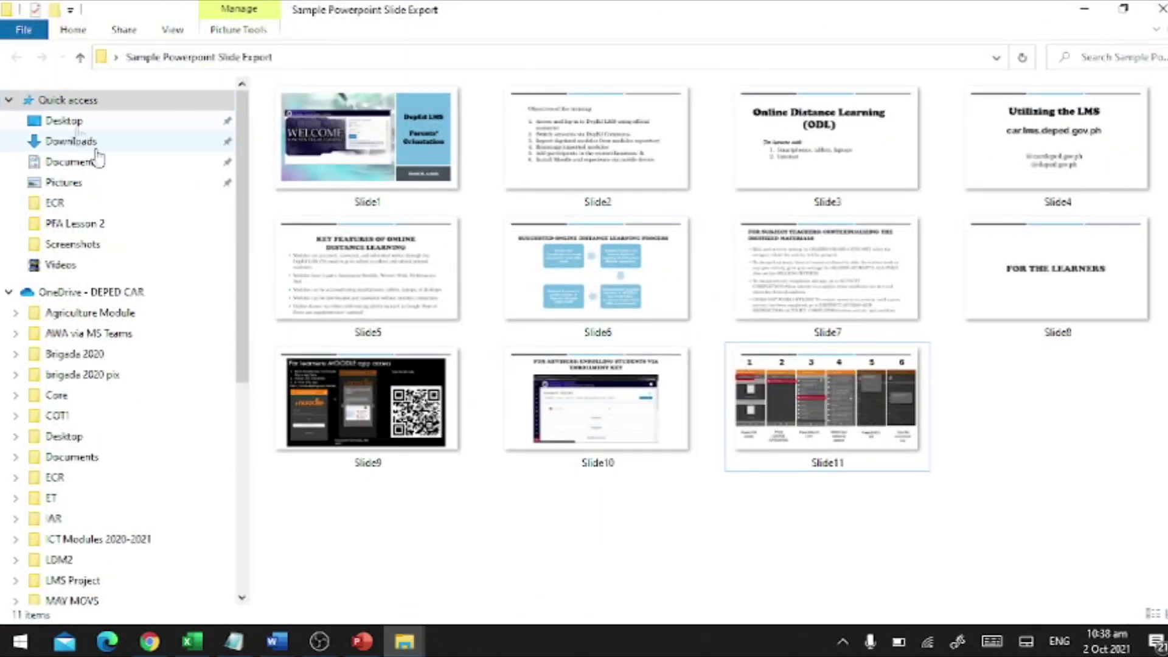
pyautogui.click(71, 225)
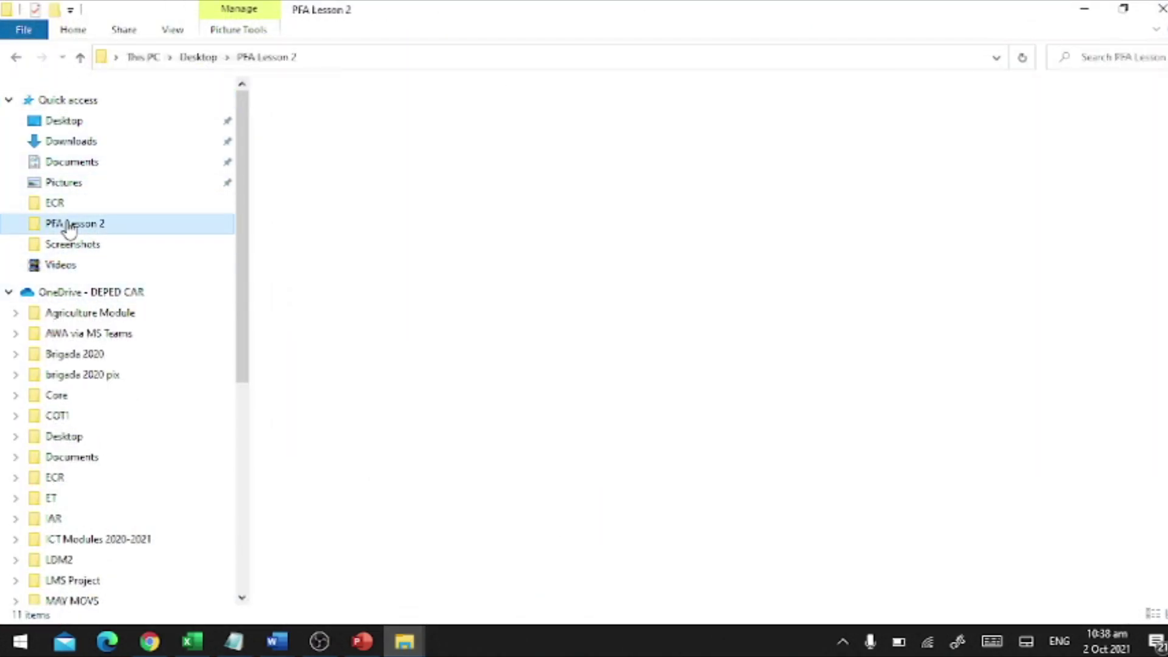
pyautogui.click(375, 210)
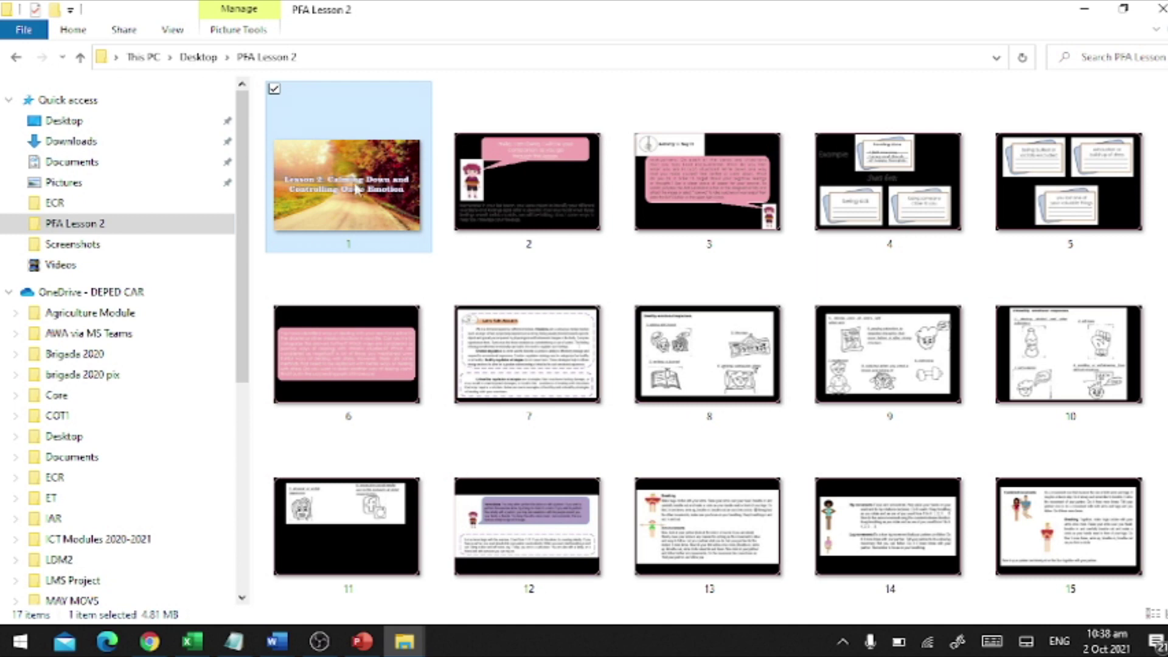
pyautogui.moveTo(477, 6); pyautogui.dragTo(1042, 107)
# - Insert image 1 from the PFA Lesson 2 folder into the lesson's description and check how it fits
pyautogui.moveTo(1057, 299); pyautogui.dragTo(482, 365)
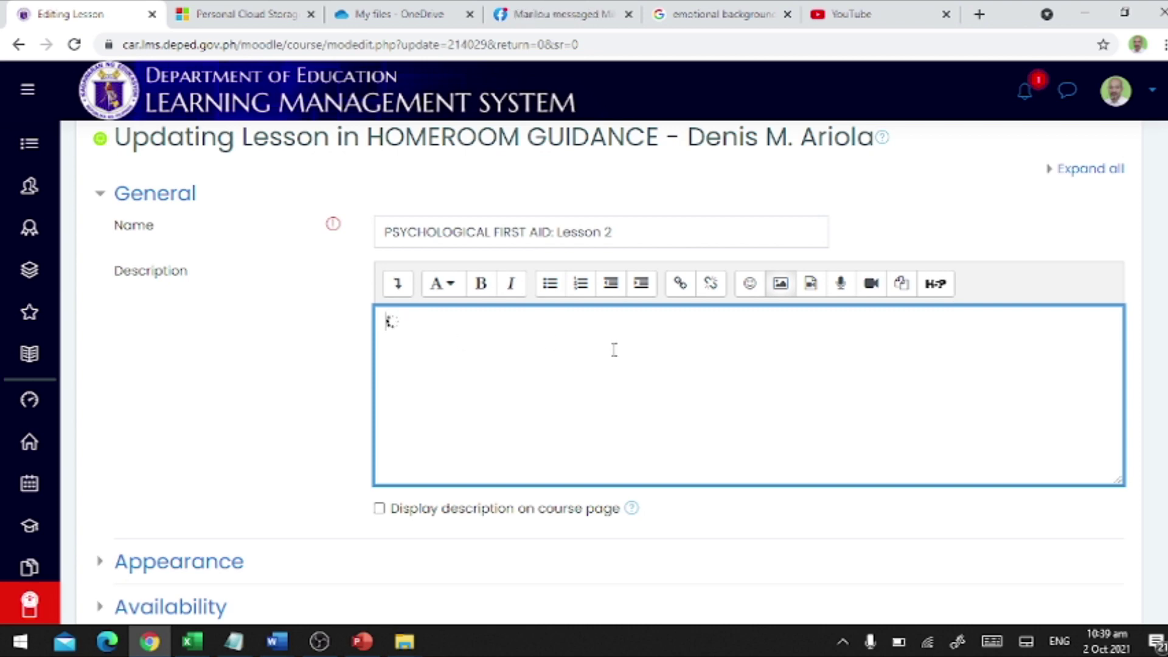
pyautogui.moveTo(403, 647)
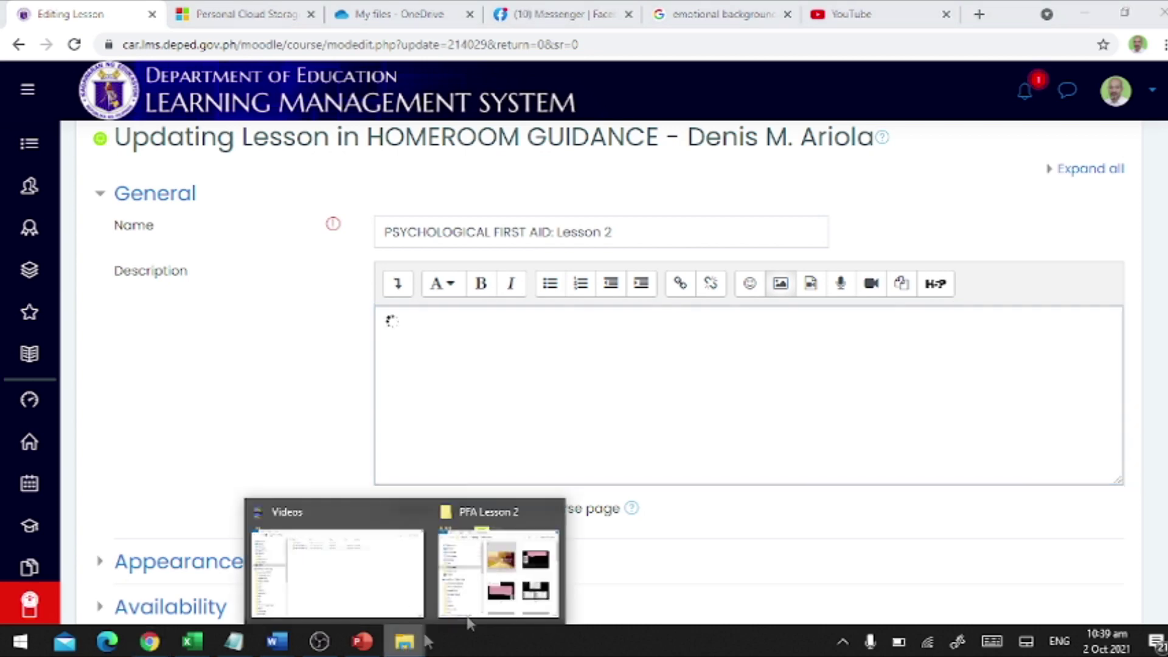
pyautogui.click(540, 561)
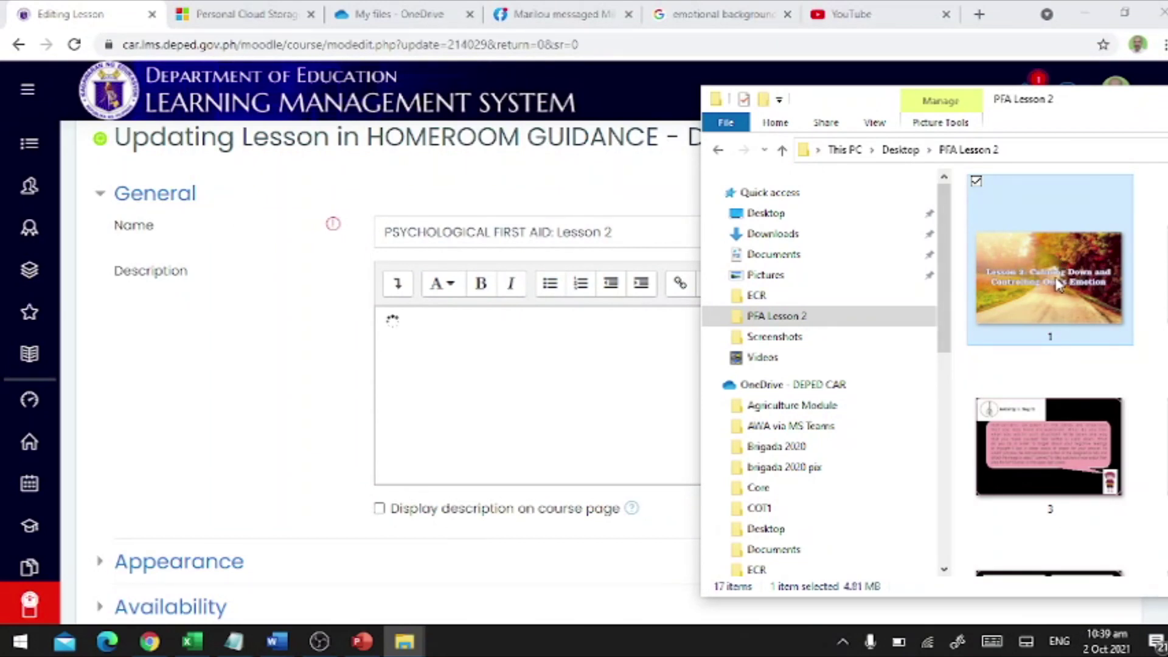
pyautogui.moveTo(1103, 275); pyautogui.dragTo(378, 324)
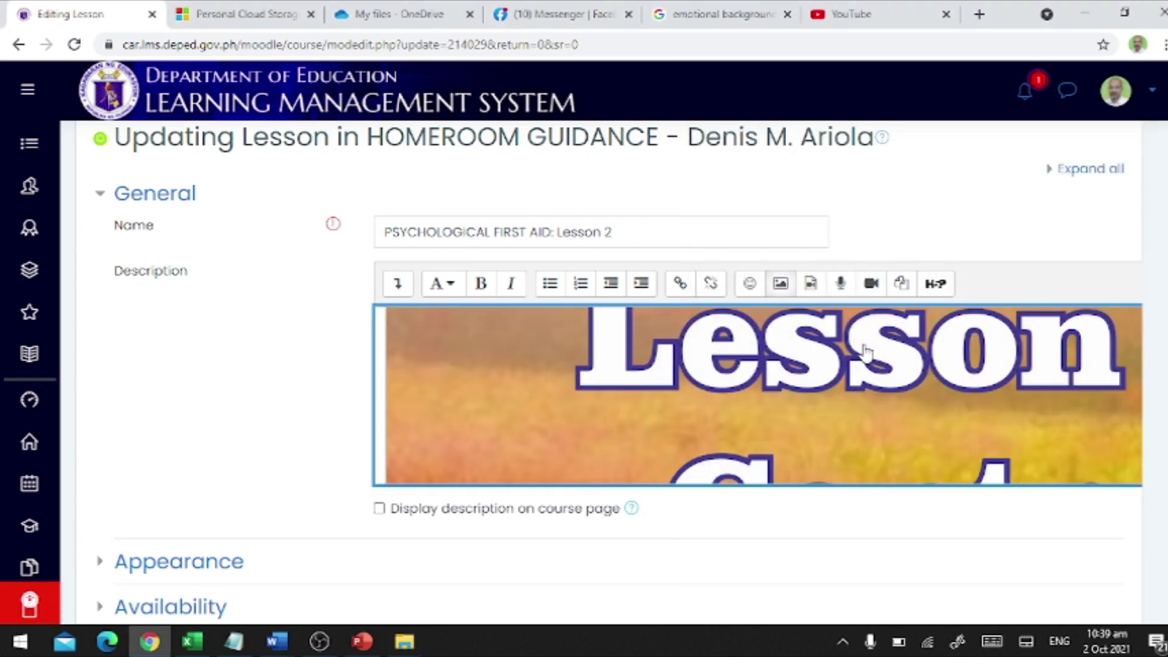
pyautogui.scroll(3, 866, 355)
pyautogui.scroll(-6, 896, 356)
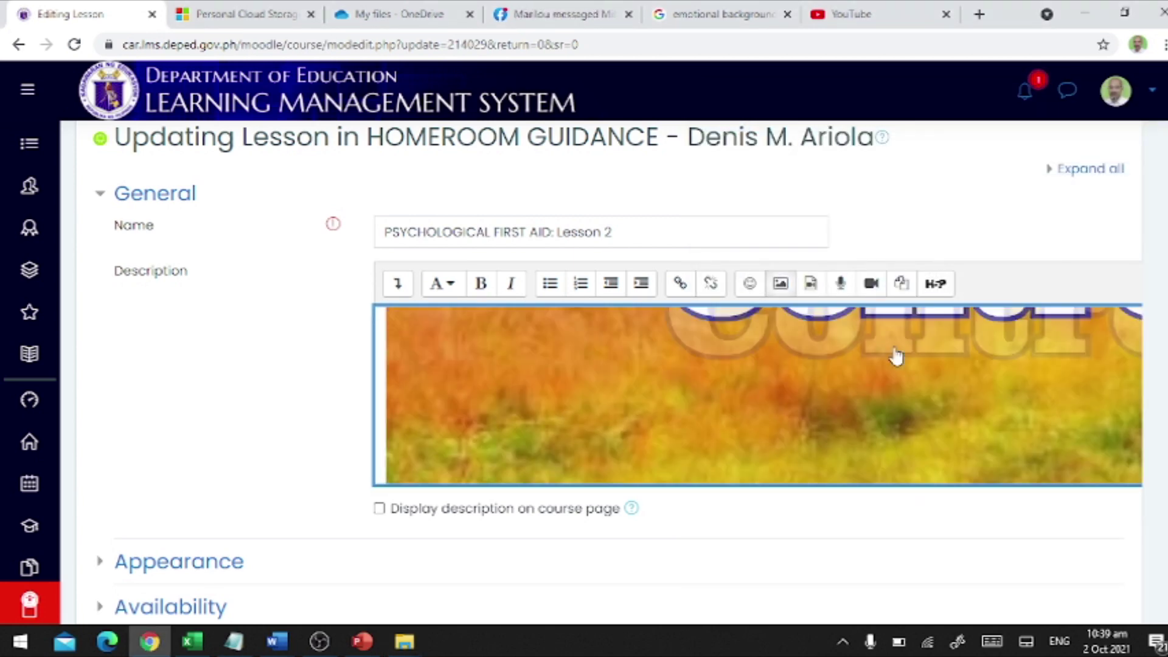
# - Clear image 1 out of the lesson's description and put it back in
pyautogui.scroll(-3, 897, 356)
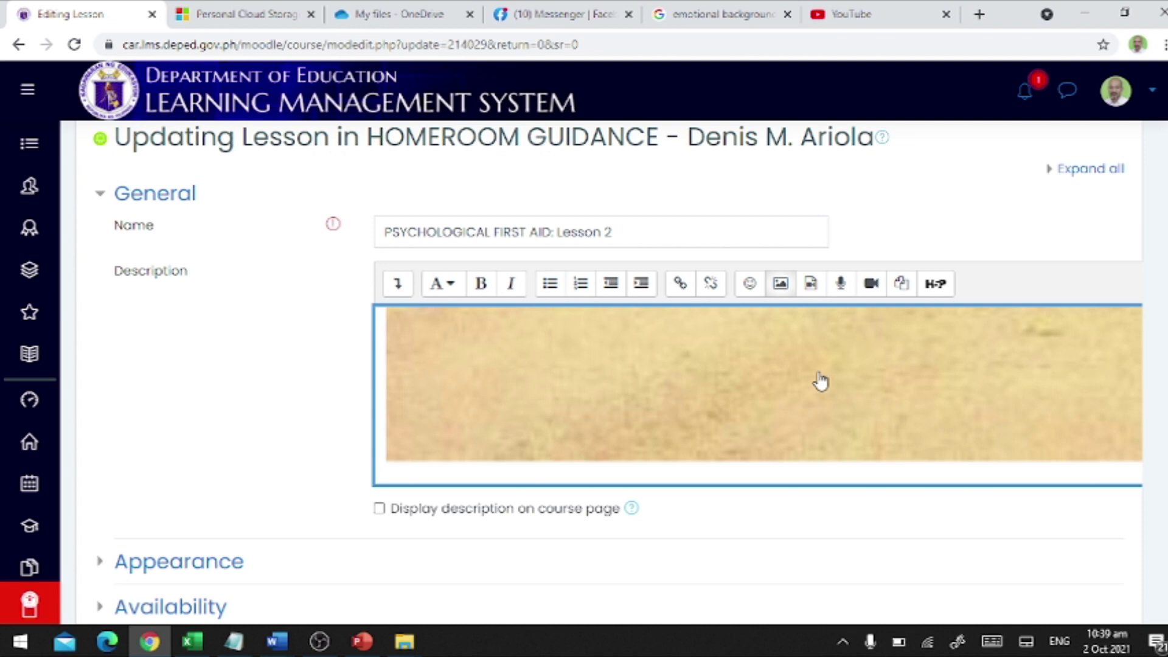
pyautogui.scroll(8, 820, 382)
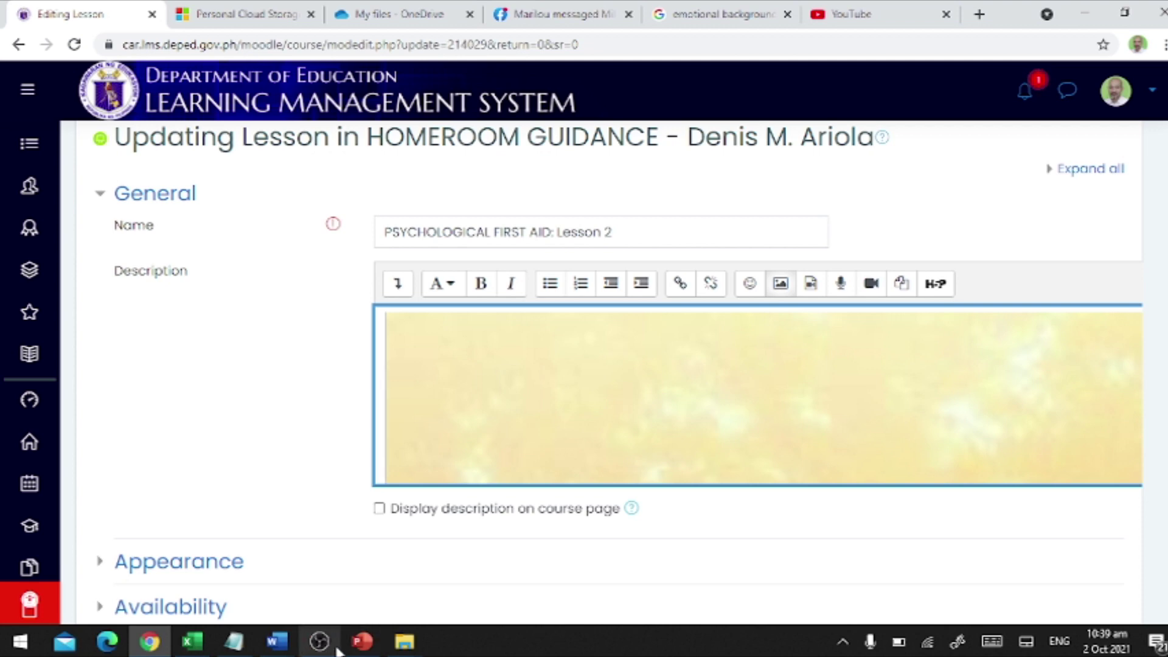
pyautogui.scroll(-10, 547, 414)
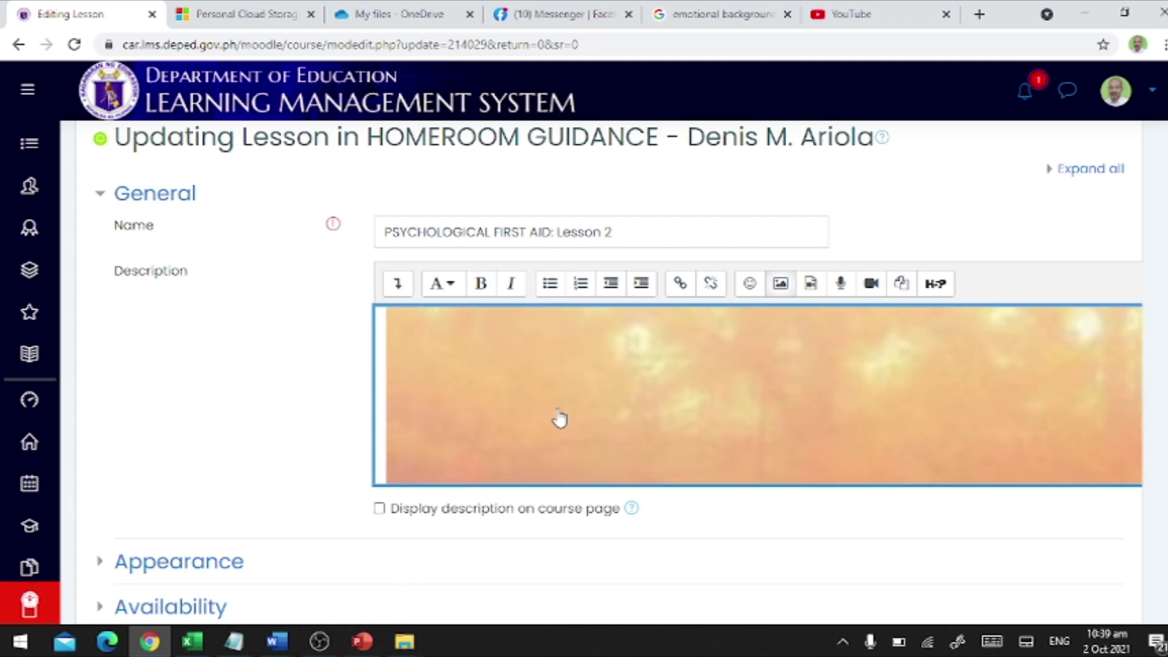
pyautogui.hotkey('ctrl', 'a')
pyautogui.press('Delete')
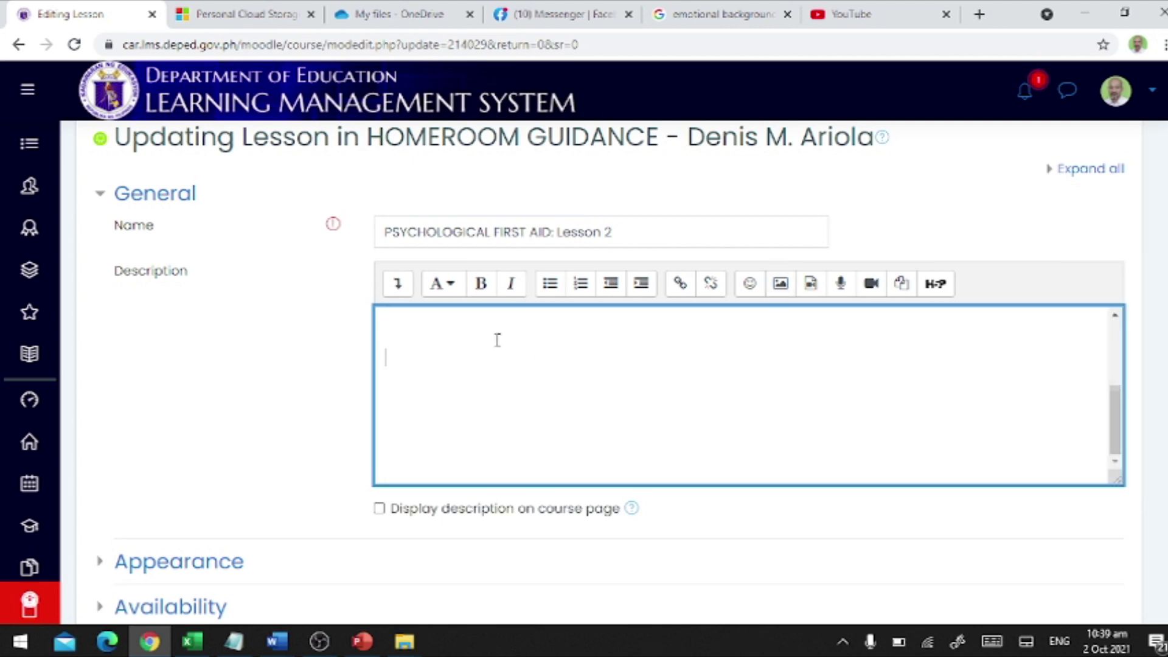
pyautogui.hotkey('ctrl', 'v')
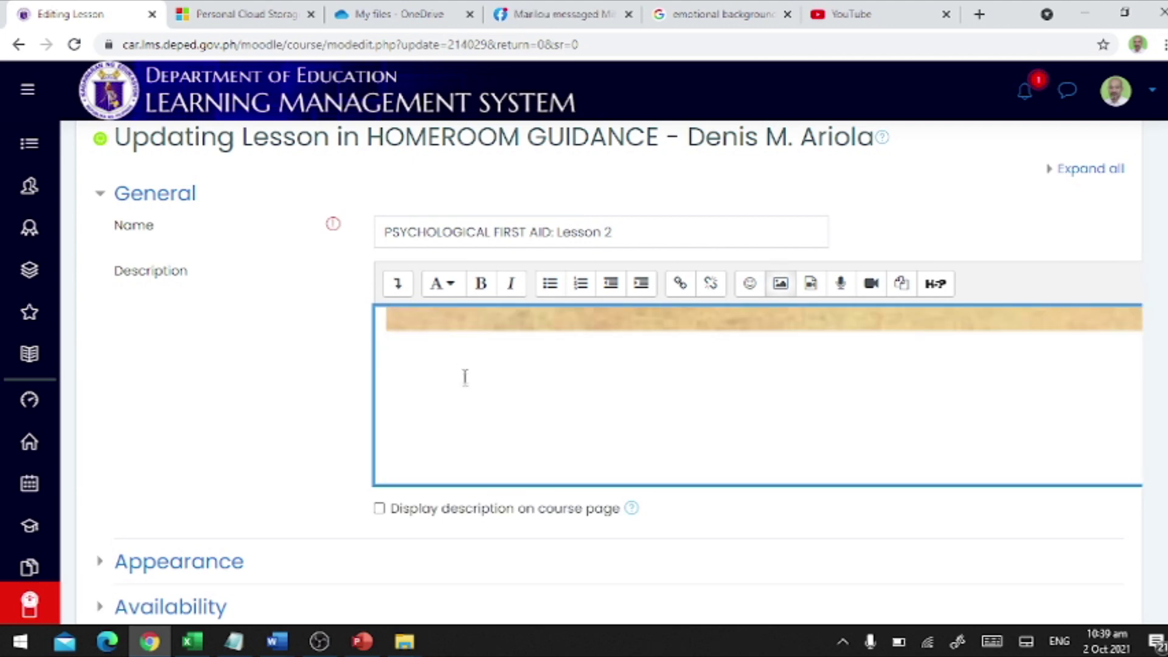
# - Insert image 2 from the PFA Lesson 2 folder below image 1 in the lesson's description
pyautogui.scroll(-4, 456, 281)
pyautogui.scroll(7, 540, 368)
pyautogui.scroll(-5, 518, 248)
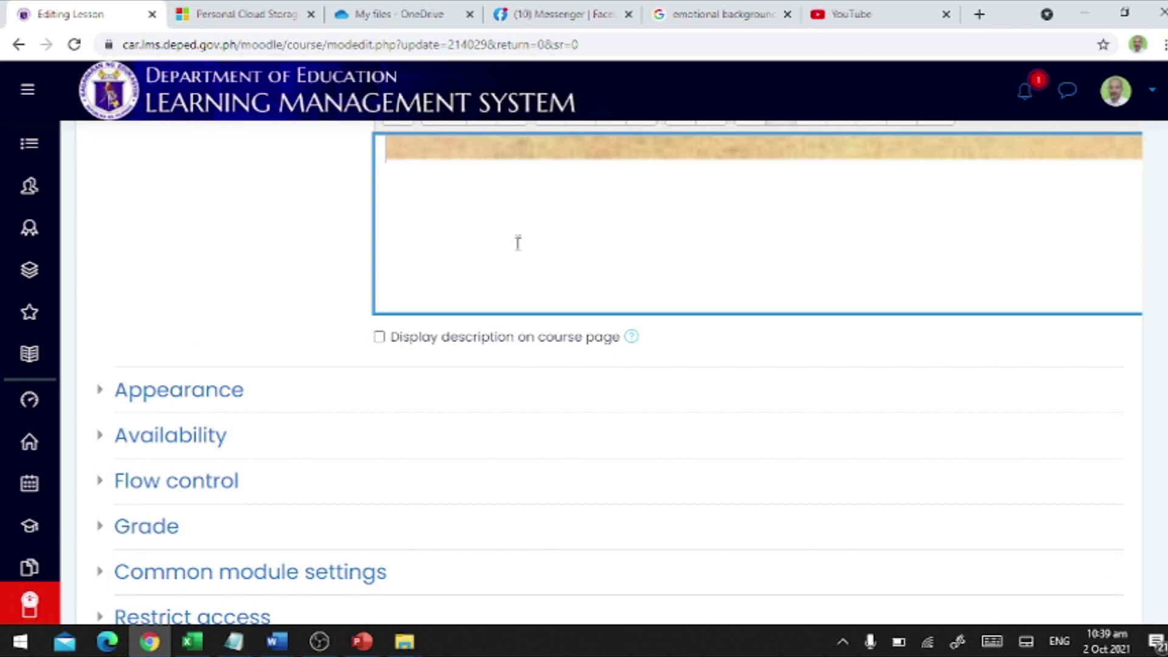
pyautogui.scroll(2, 426, 198)
pyautogui.scroll(-1, 513, 277)
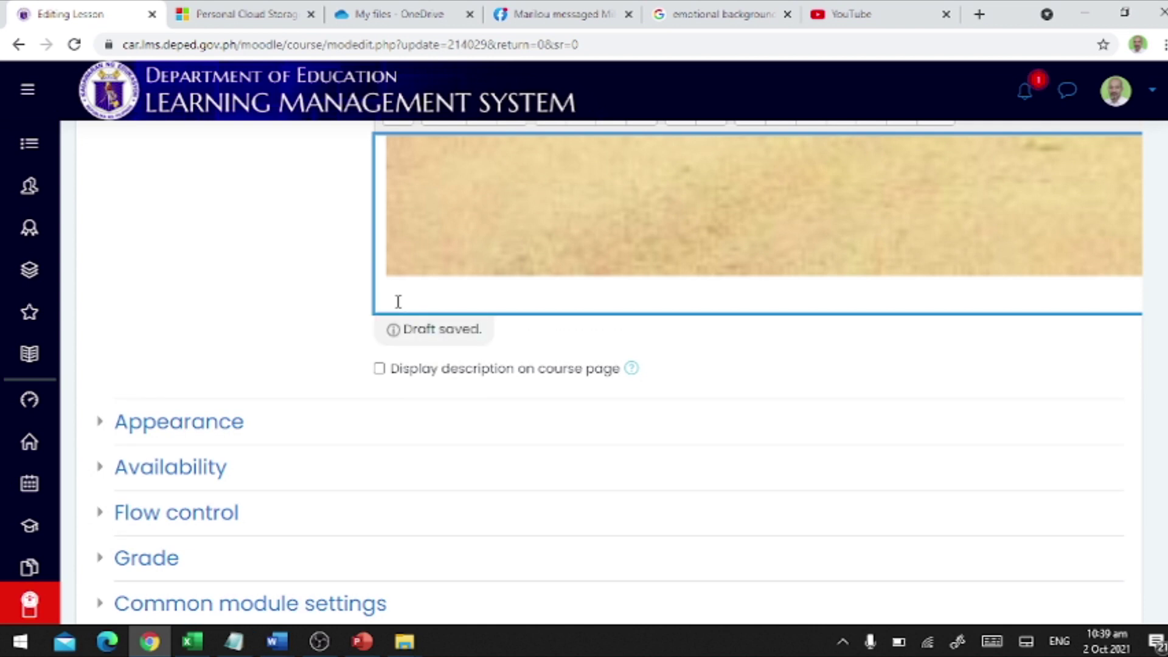
pyautogui.scroll(-2, 399, 302)
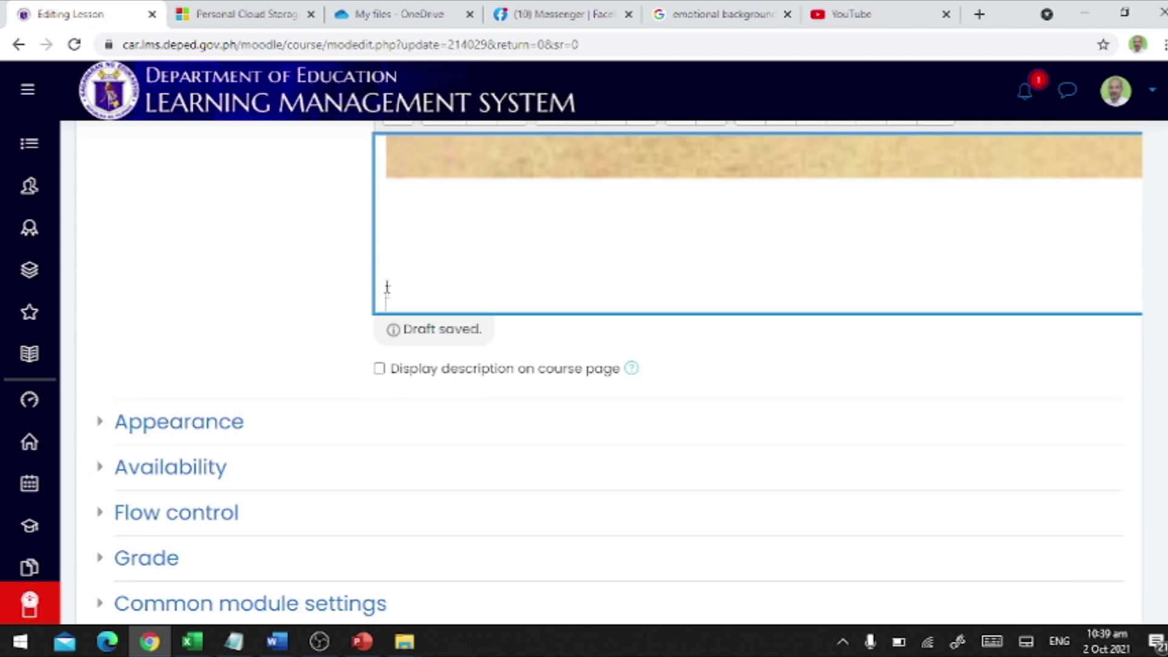
pyautogui.click(396, 209)
pyautogui.moveTo(405, 642)
pyautogui.click(495, 575)
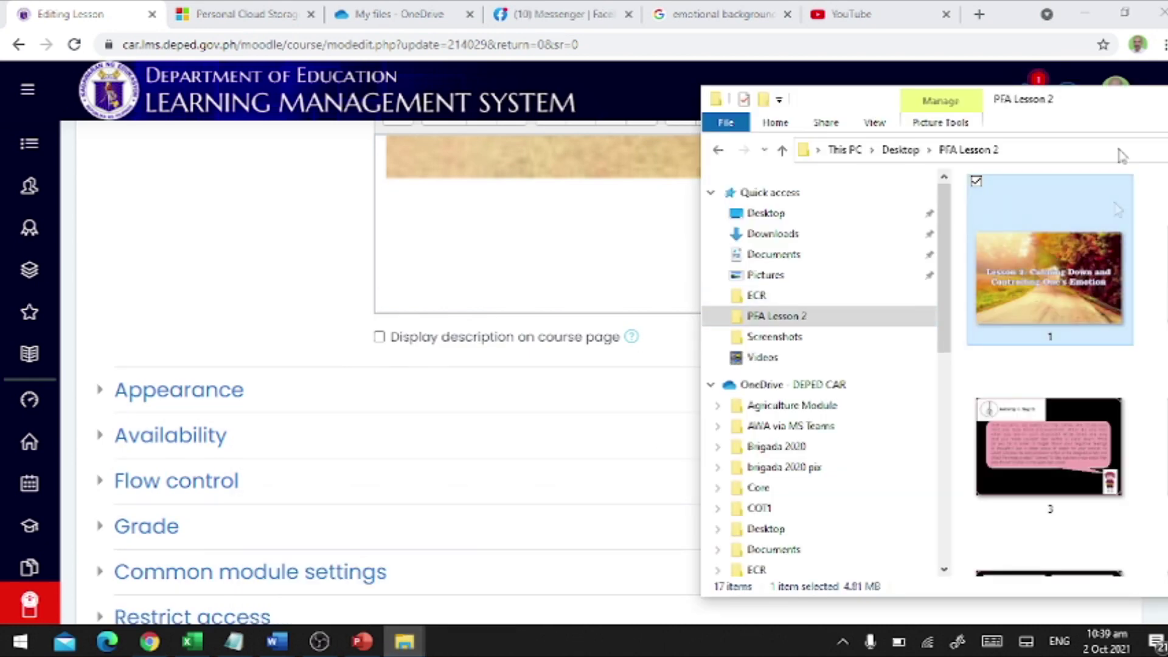
pyautogui.moveTo(1095, 104); pyautogui.dragTo(937, 68)
pyautogui.moveTo(1022, 259); pyautogui.dragTo(512, 248)
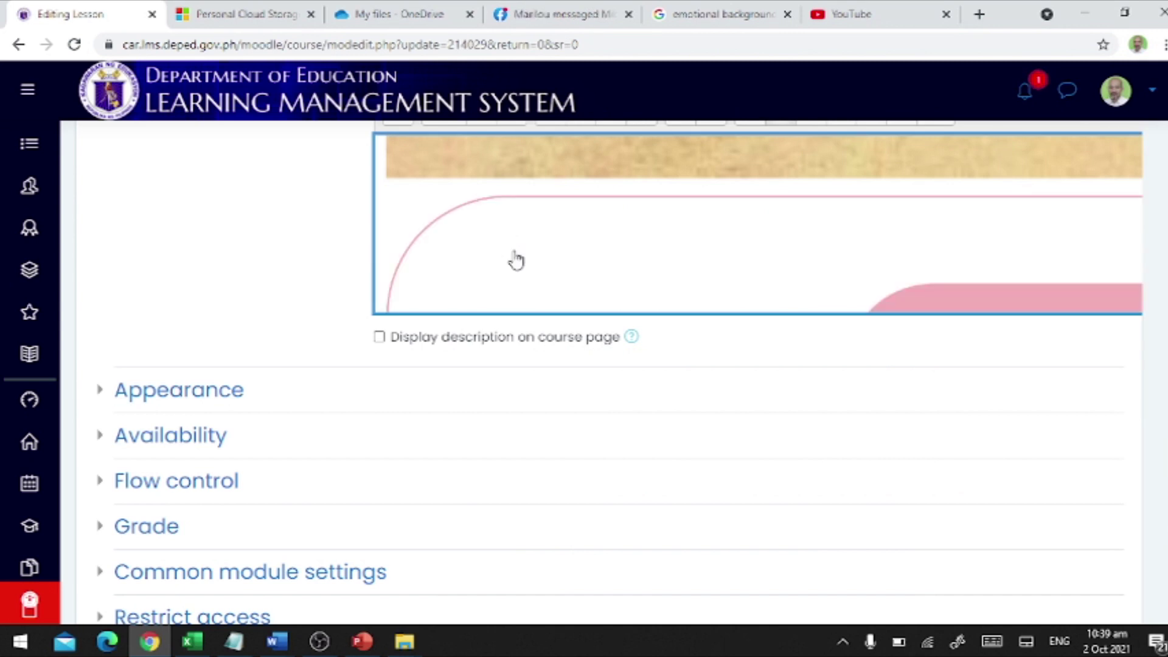
# - Tidy the end of the description below image 2 and add blank lines there
pyautogui.scroll(-10, 419, 225)
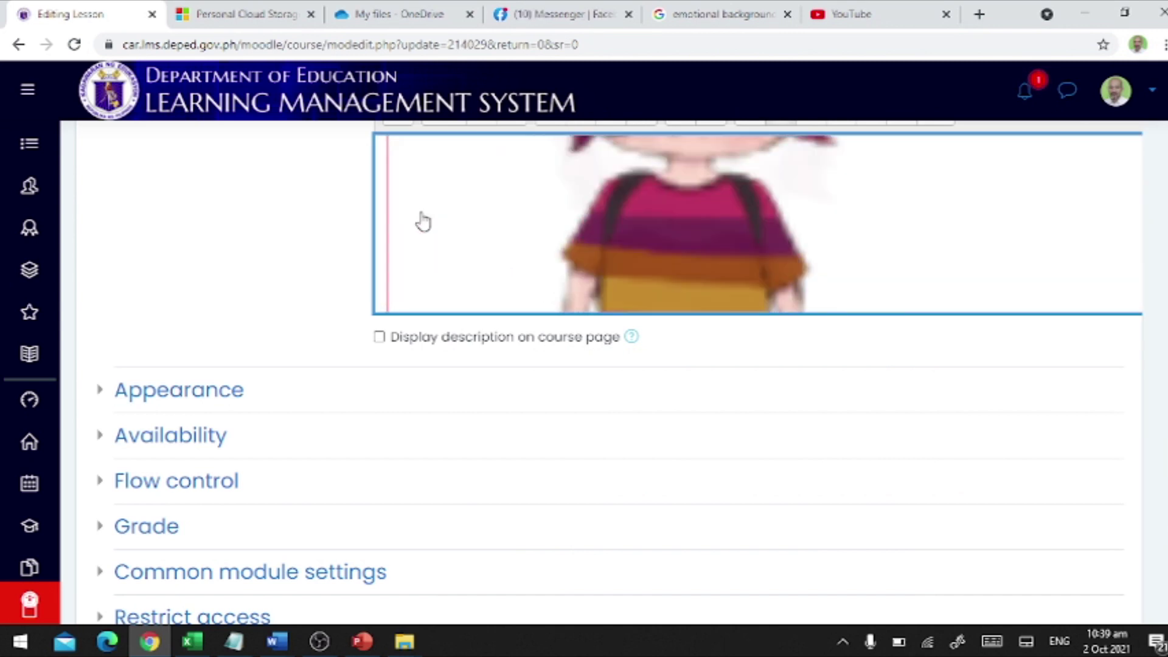
pyautogui.scroll(-3, 424, 221)
pyautogui.scroll(5, 447, 243)
pyautogui.scroll(-3, 434, 250)
pyautogui.click(417, 265)
pyautogui.press('Delete')
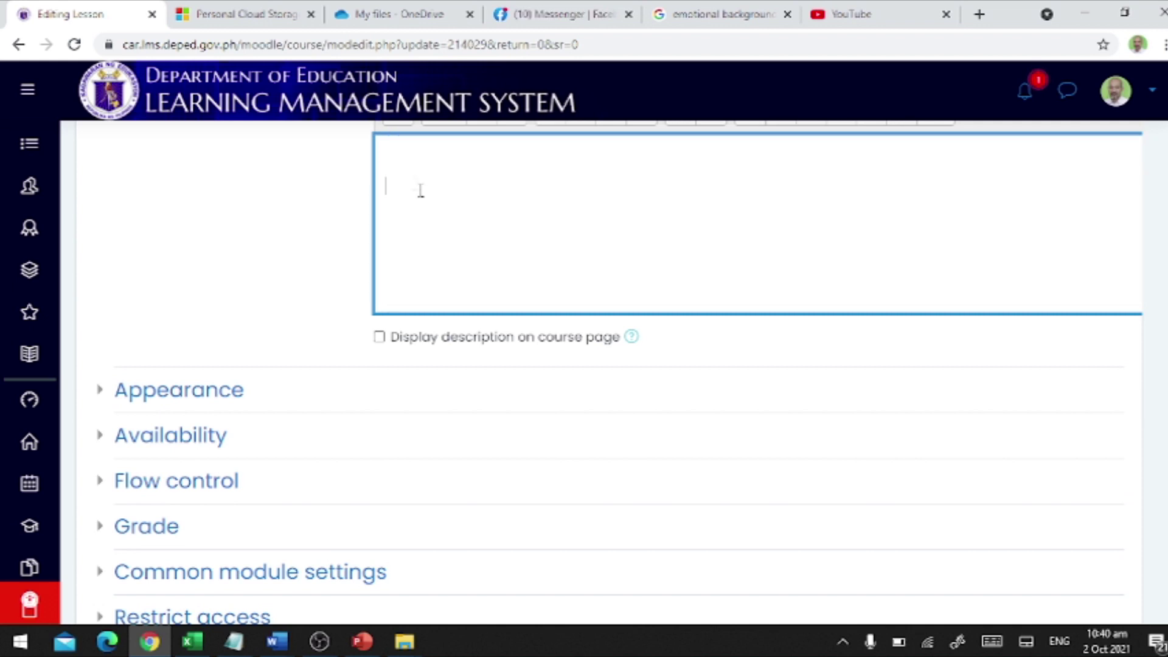
pyautogui.scroll(2, 423, 209)
pyautogui.click(401, 268)
pyautogui.click(401, 285)
pyautogui.press('Return')
pyautogui.press('Return')
pyautogui.press('Return')
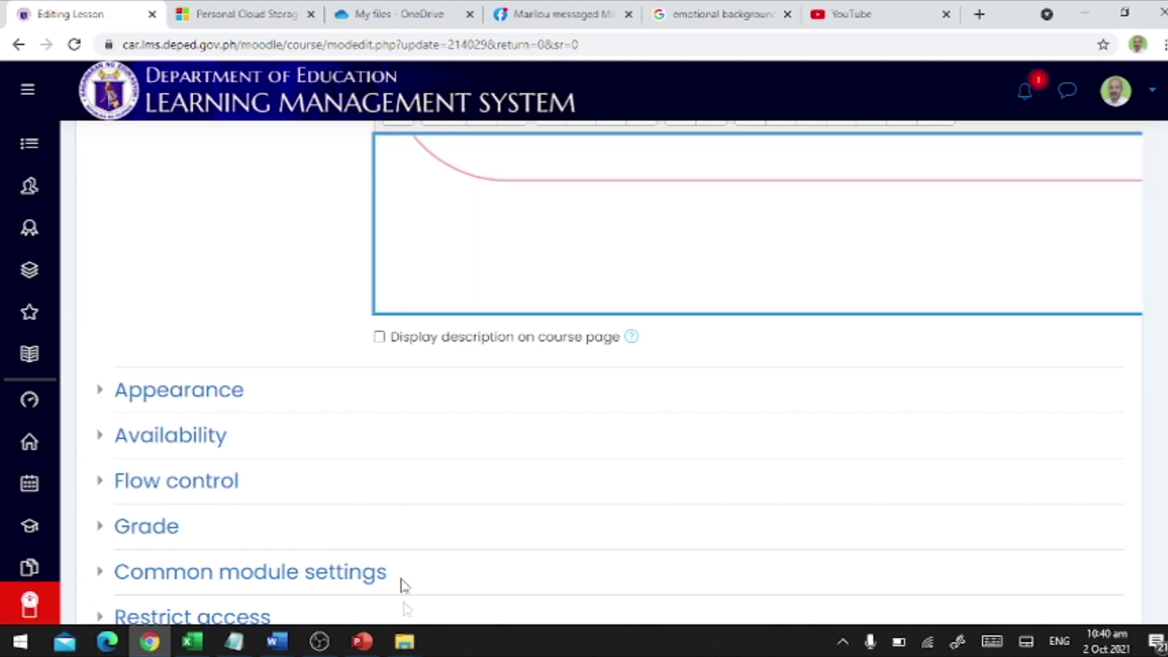
# - Insert images 3 and 4 from the PFA Lesson 2 folder one after the other below image 2 in the description
pyautogui.moveTo(405, 640)
pyautogui.moveTo(910, 438); pyautogui.dragTo(495, 234)
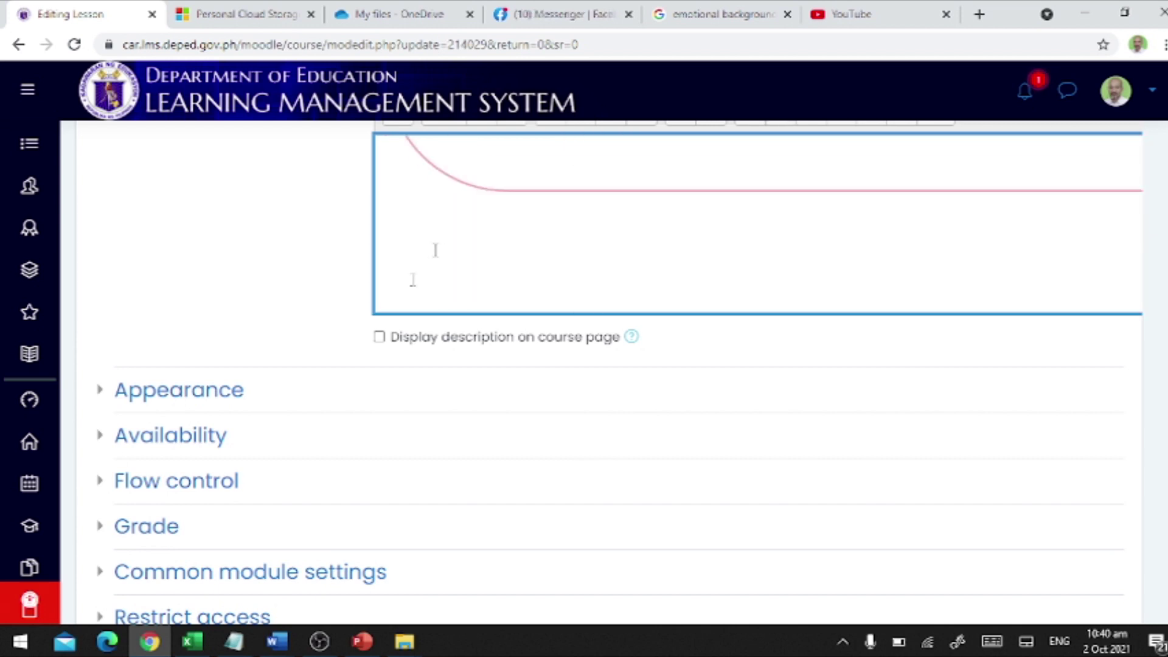
pyautogui.click(405, 642)
pyautogui.click(513, 585)
pyautogui.moveTo(1089, 426); pyautogui.dragTo(453, 254)
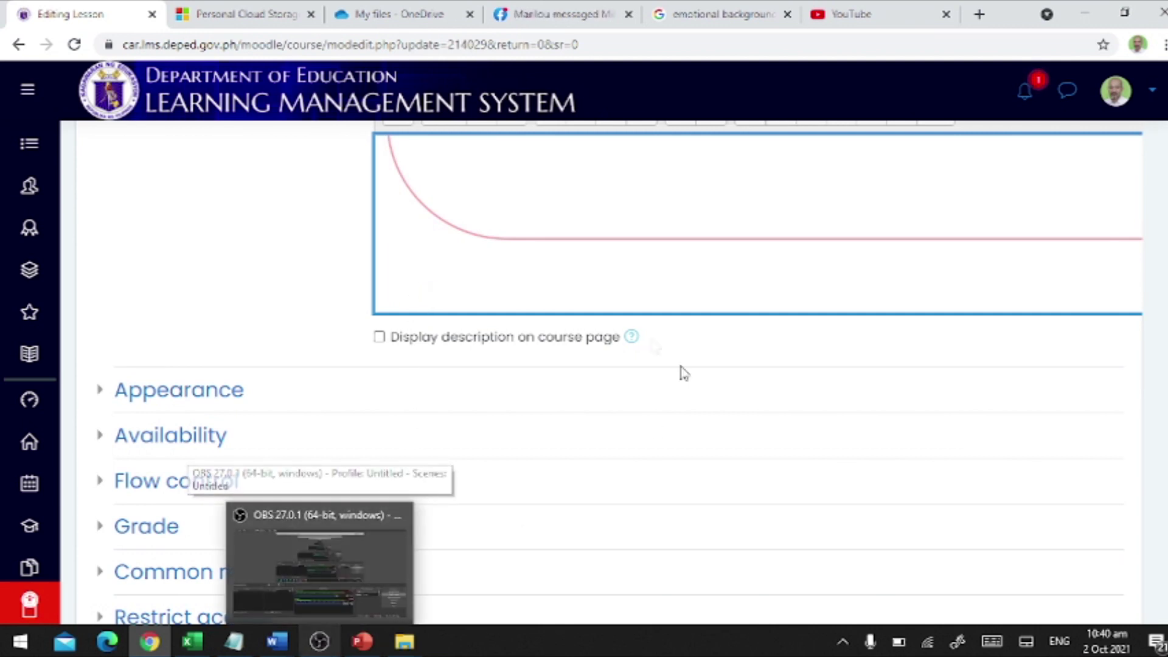
pyautogui.click(434, 287)
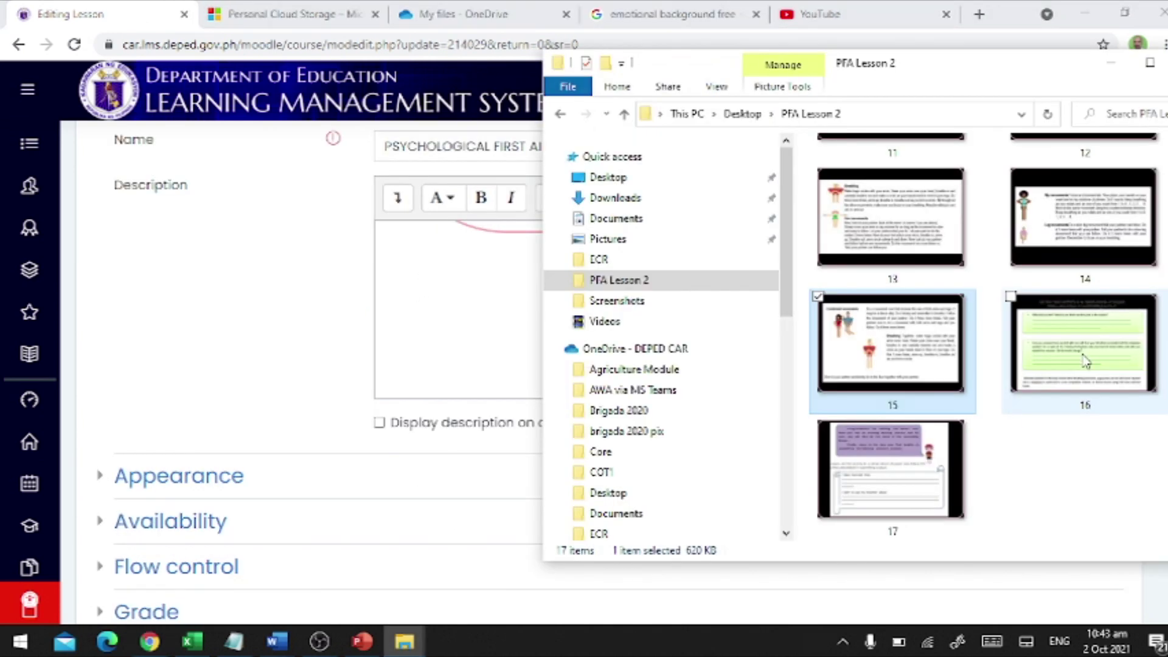
# - Insert image 16 from the PFA Lesson 2 folder at the end of the lesson's description
pyautogui.click(1087, 360)
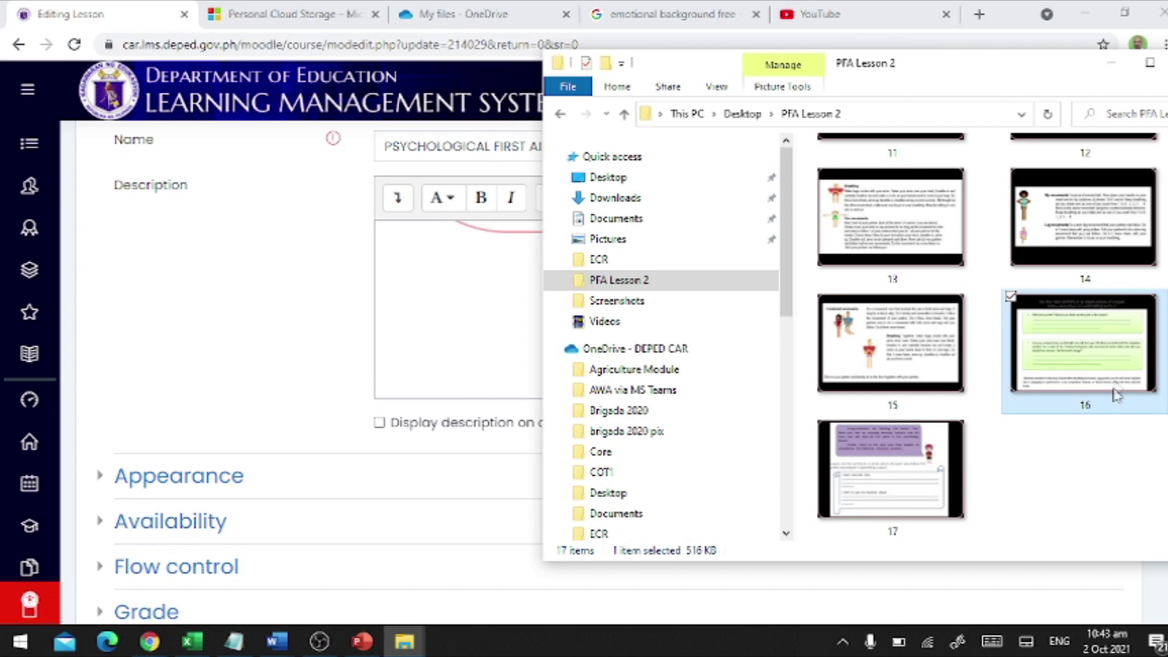
pyautogui.moveTo(1092, 363); pyautogui.dragTo(463, 316)
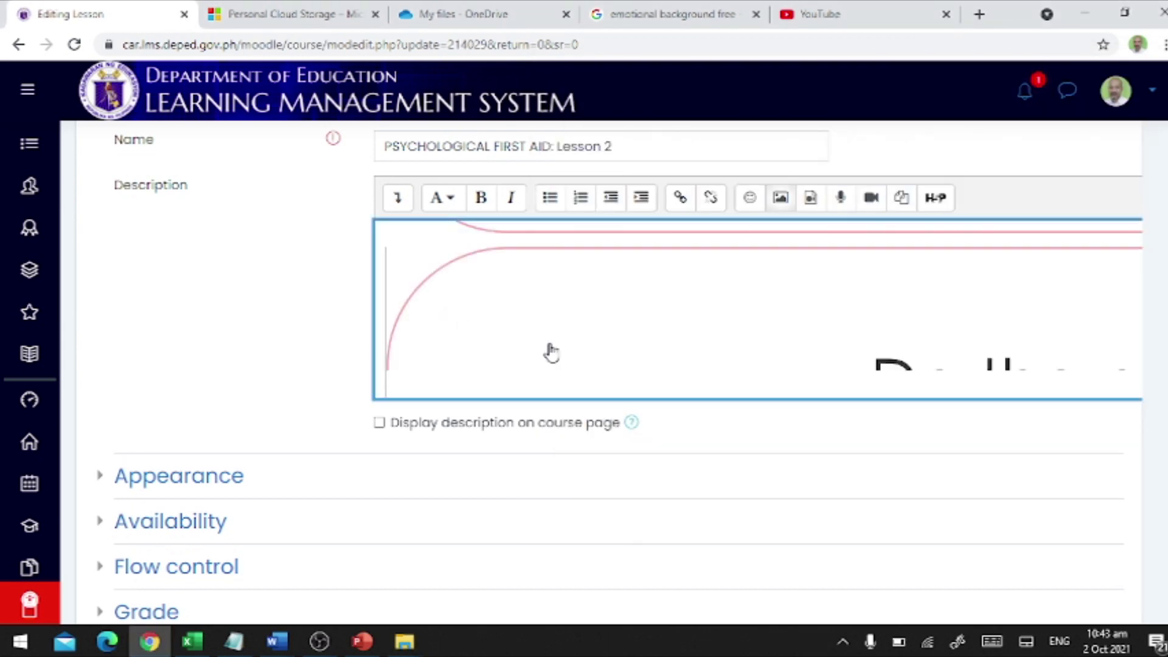
pyautogui.scroll(-12, 552, 350)
pyautogui.scroll(-4, 551, 348)
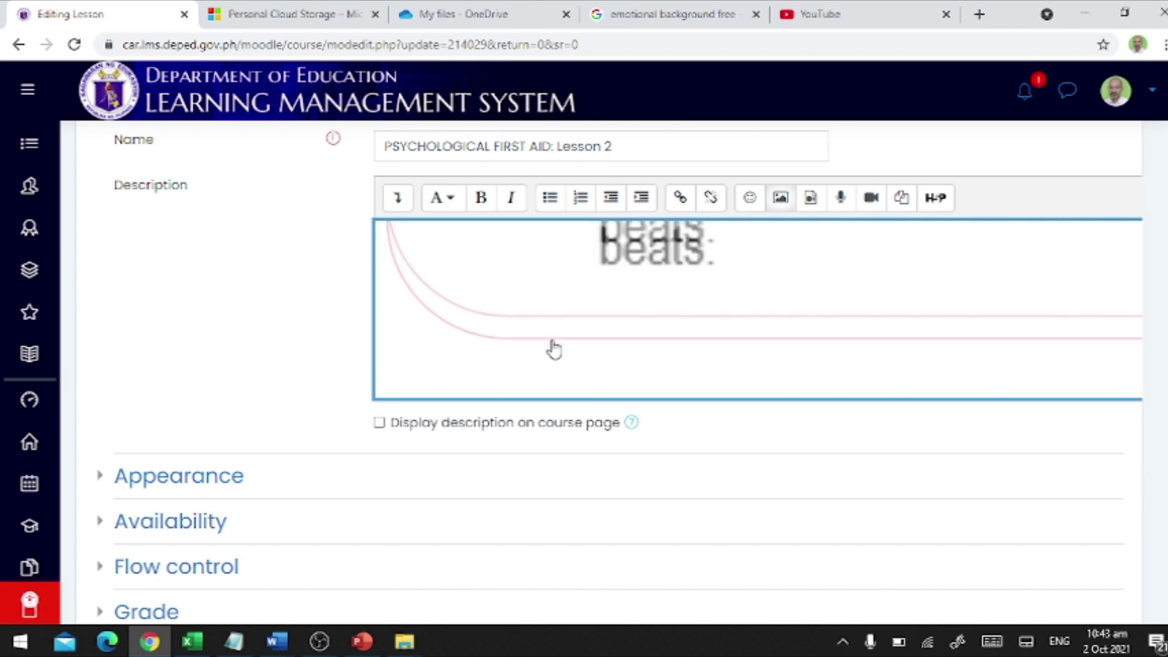
pyautogui.scroll(2, 518, 347)
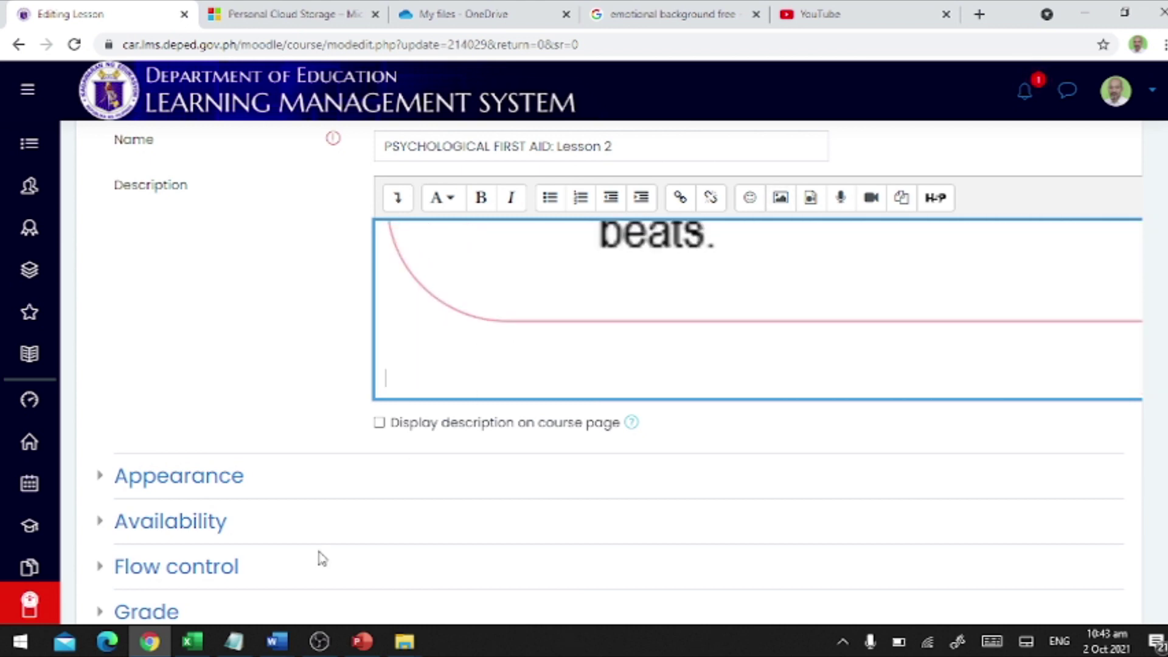
# - Insert image 17 from the PFA Lesson 2 folder below image 16 in the description
pyautogui.moveTo(404, 642)
pyautogui.click(535, 561)
pyautogui.click(949, 495)
pyautogui.moveTo(952, 499); pyautogui.dragTo(446, 339)
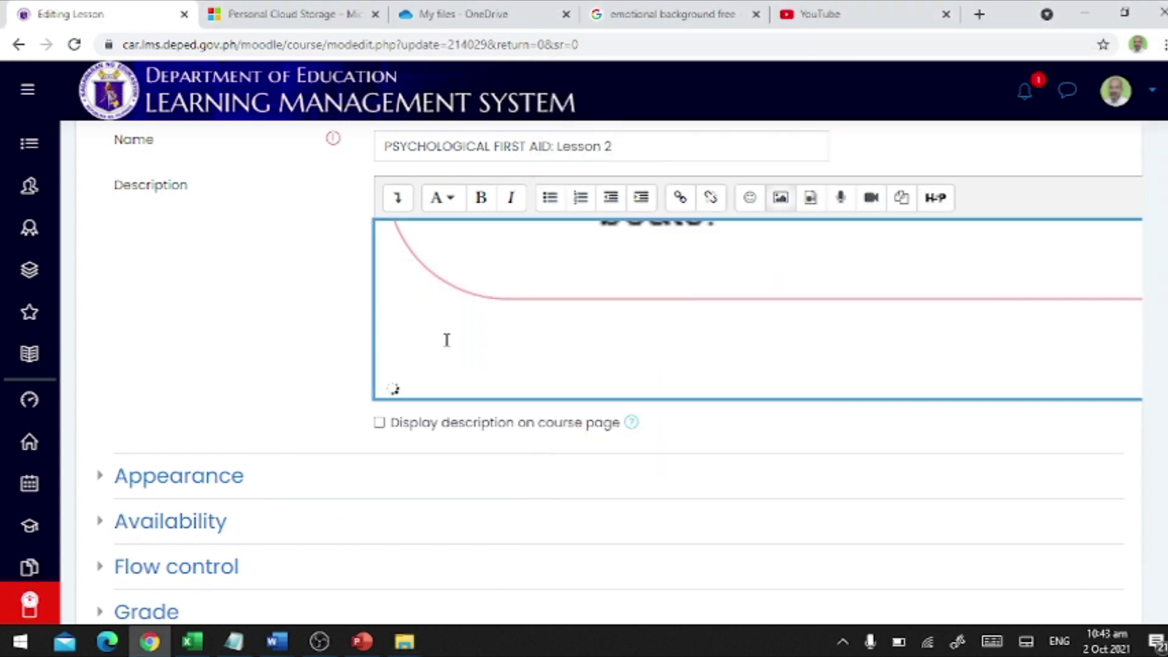
pyautogui.click(540, 337)
pyautogui.press('BackSpace')
pyautogui.press('BackSpace')
# - Look through the slide images in the description back to image 1, checking their order and size
pyautogui.scroll(-15, 913, 311)
pyautogui.scroll(-15, 913, 311)
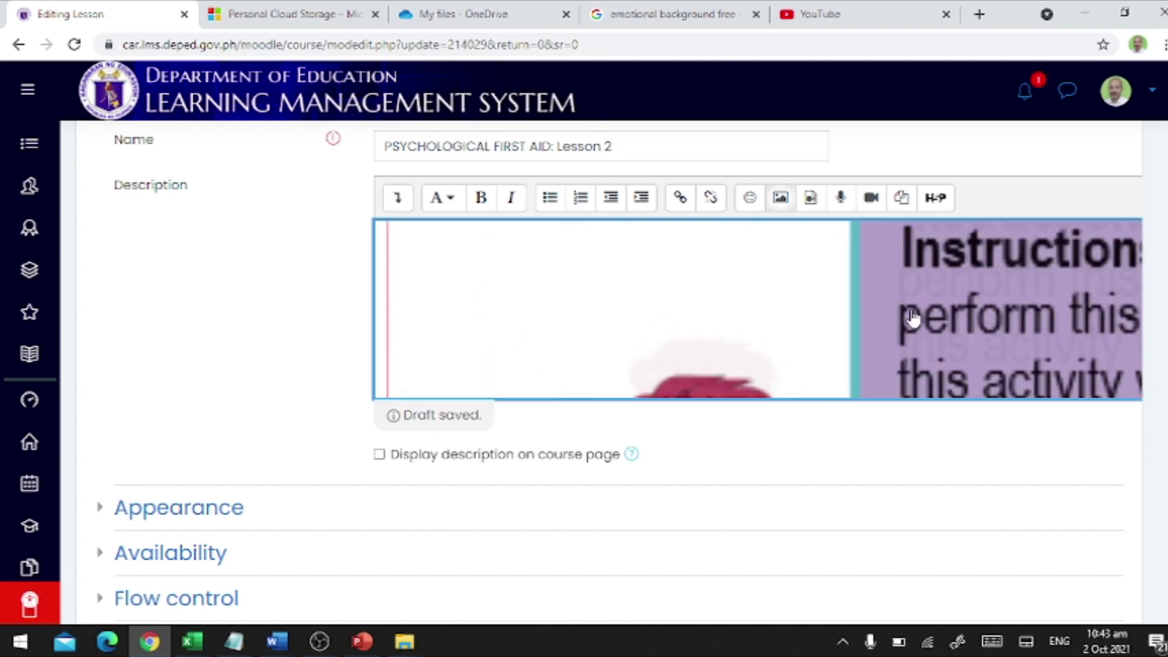
pyautogui.scroll(-15, 913, 316)
pyautogui.scroll(-15, 858, 317)
pyautogui.scroll(-15, 610, 299)
pyautogui.scroll(-15, 596, 300)
pyautogui.scroll(-15, 596, 300)
pyautogui.scroll(-15, 595, 300)
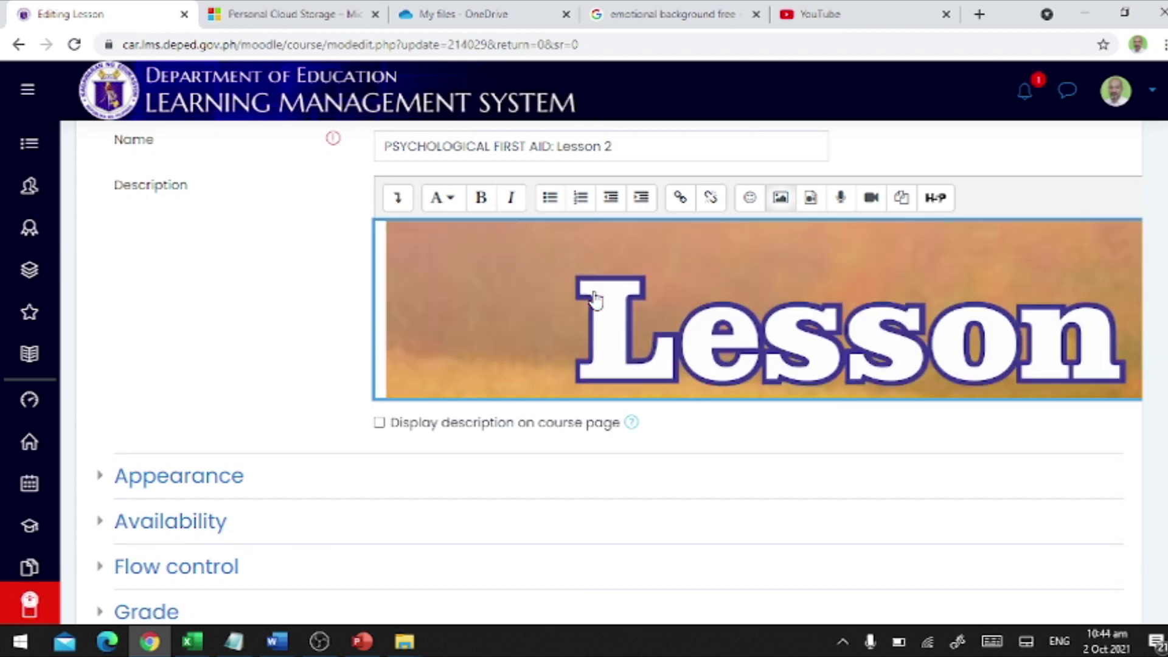
pyautogui.scroll(-5, 596, 300)
pyautogui.scroll(4, 558, 271)
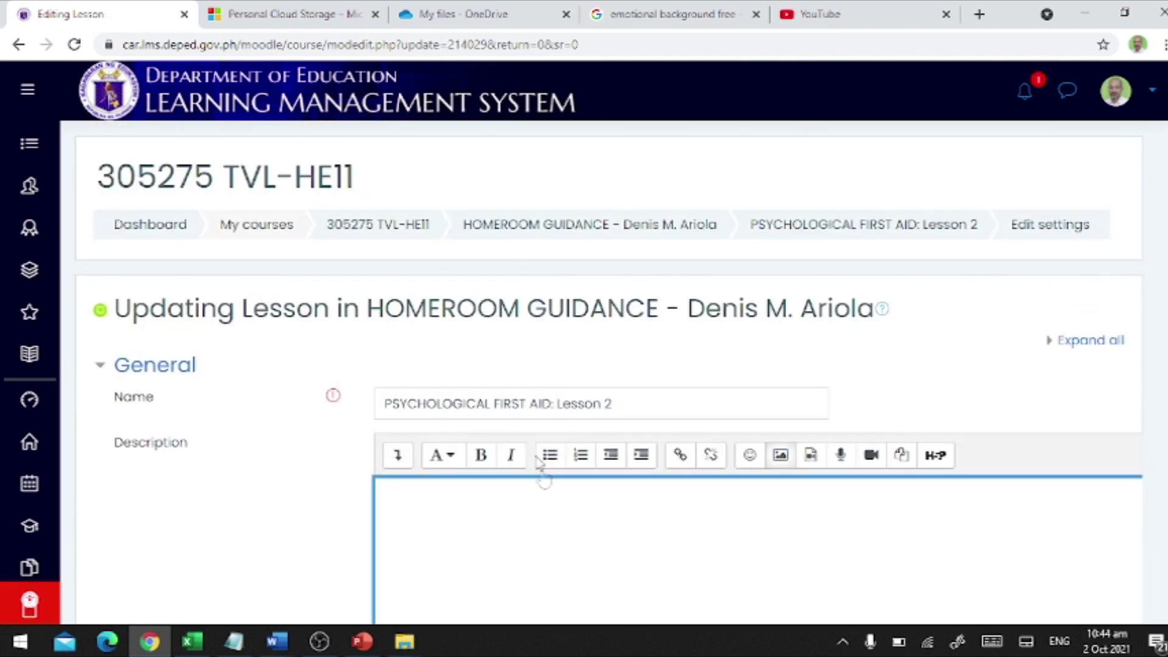
# - Delete the extra blank lines above image 1 at the start of the description
pyautogui.press('Delete')
pyautogui.press('Delete')
pyautogui.scroll(-2, 537, 496)
pyautogui.scroll(2, 555, 510)
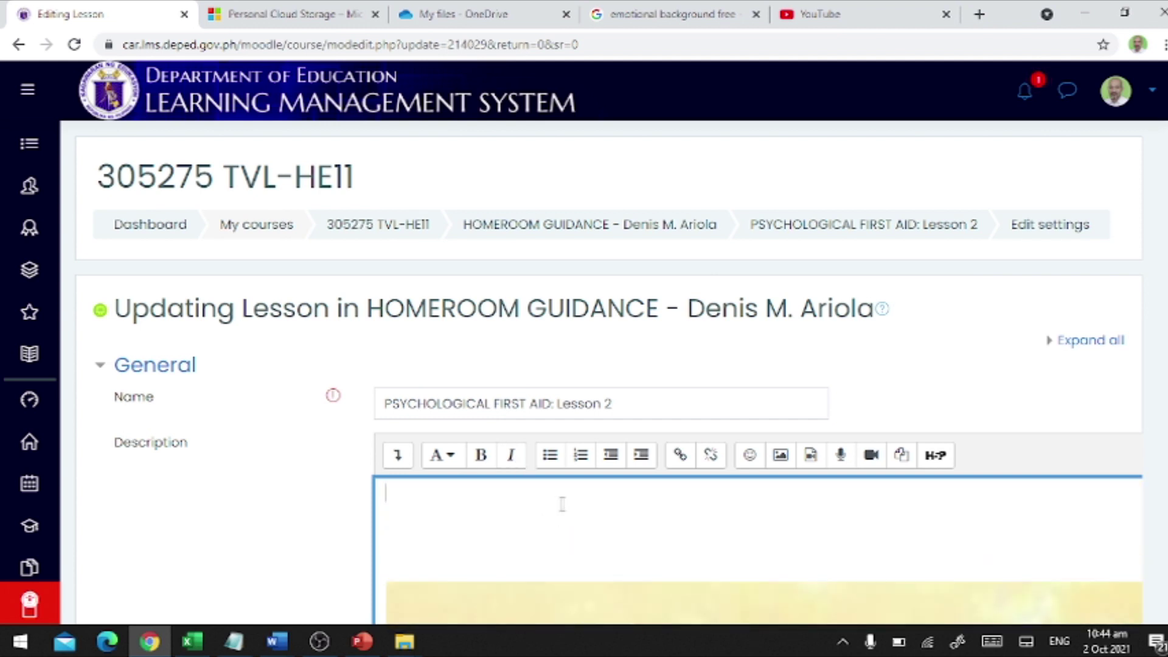
pyautogui.press('Delete')
pyautogui.press('Delete')
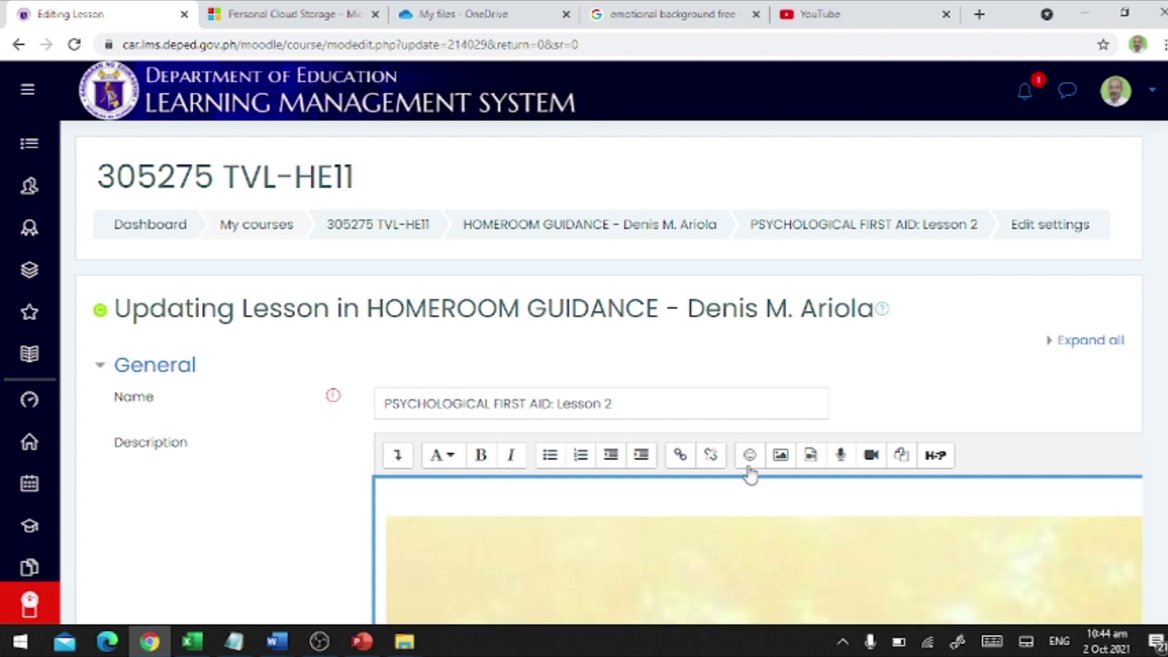
# - Show the description editor's advanced tools and switch the description to its HTML source
pyautogui.scroll(-2, 746, 485)
pyautogui.scroll(2, 730, 540)
pyautogui.scroll(-3, 1077, 269)
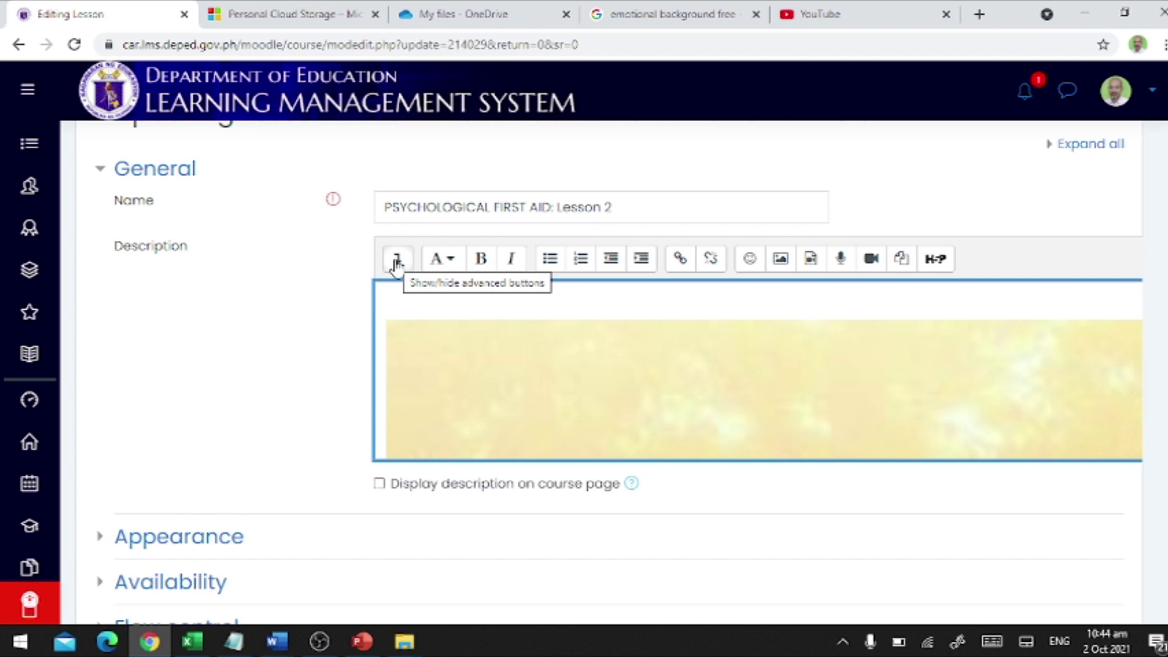
pyautogui.click(397, 259)
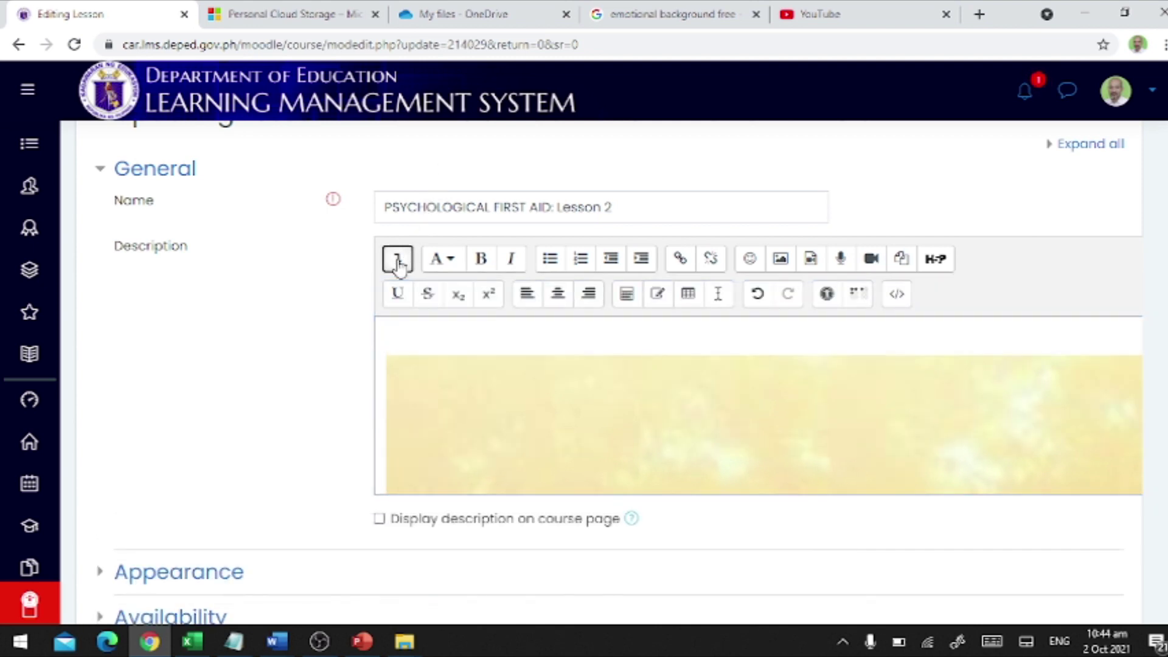
pyautogui.click(898, 296)
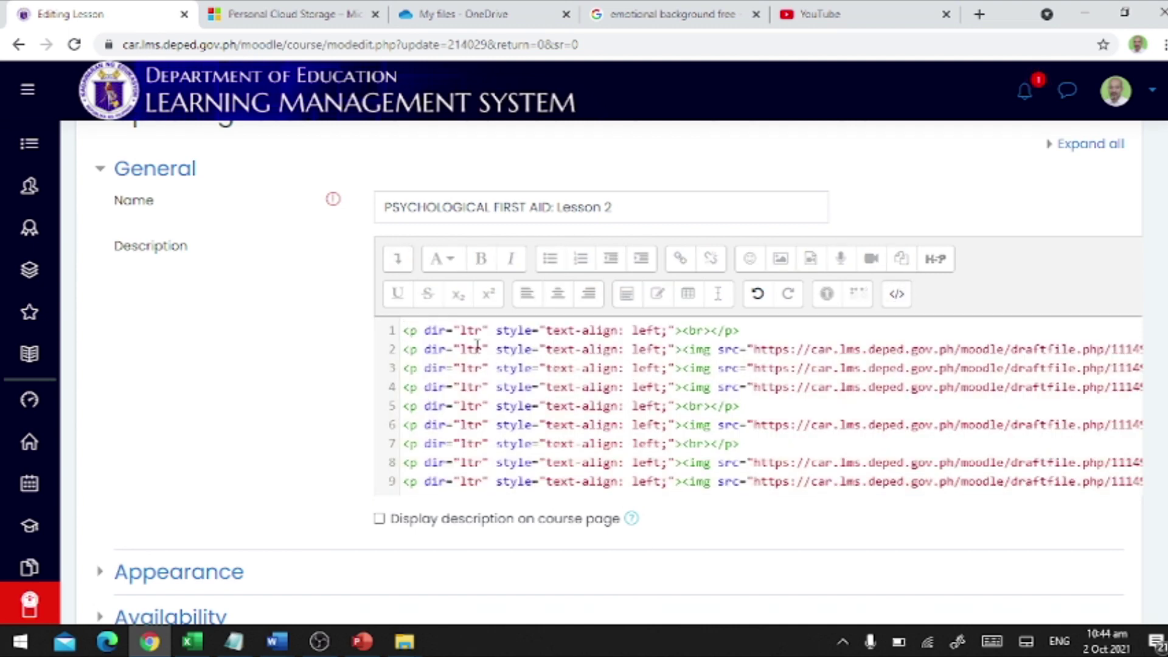
pyautogui.scroll(3, 675, 388)
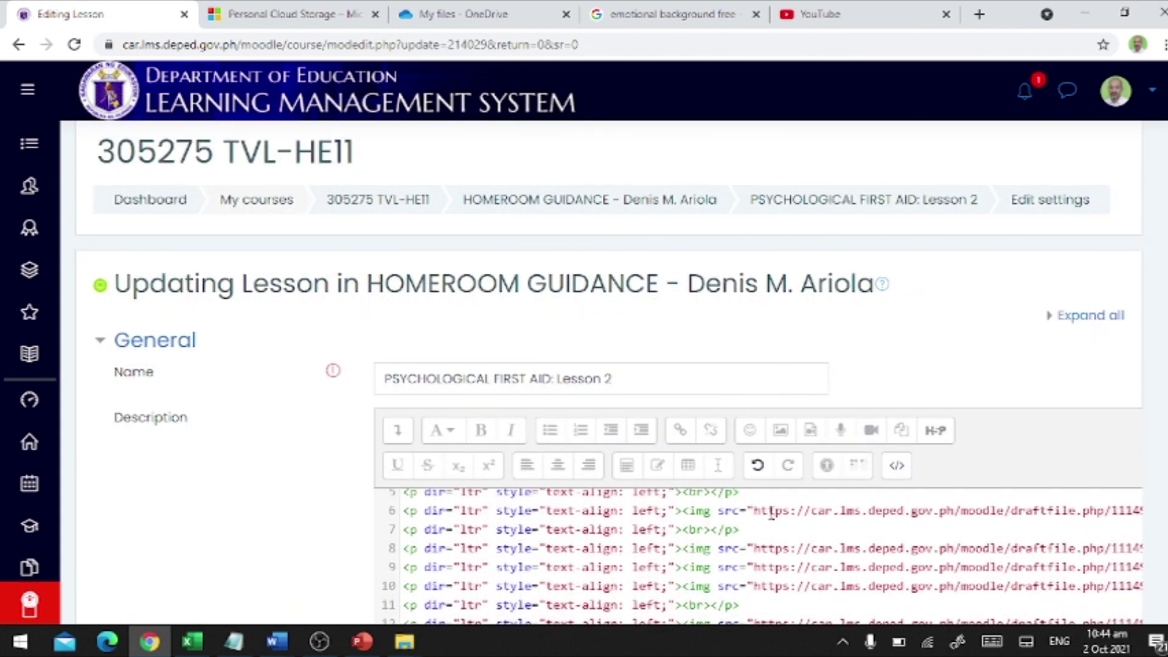
pyautogui.scroll(-2, 922, 403)
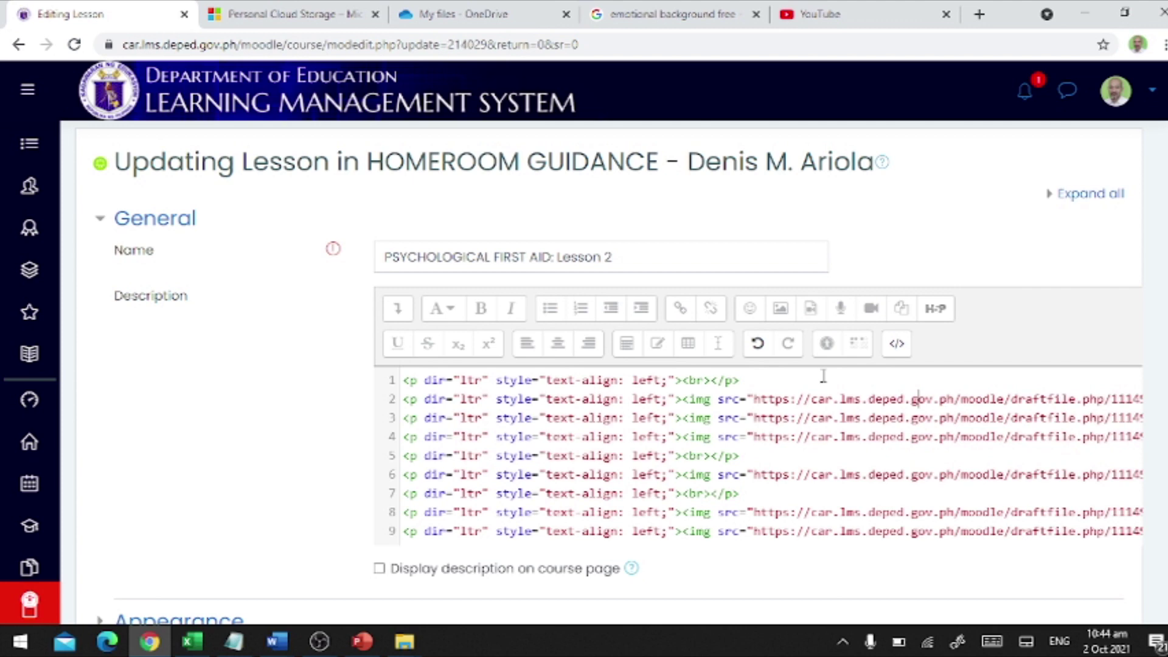
# - Examine image 1's tag in the HTML source, from its address to the attributes after the file name
pyautogui.moveTo(596, 399); pyautogui.dragTo(698, 399)
pyautogui.click(741, 401)
pyautogui.scroll(-3, 734, 402)
pyautogui.scroll(3, 735, 401)
pyautogui.hscroll(10, 734, 401)
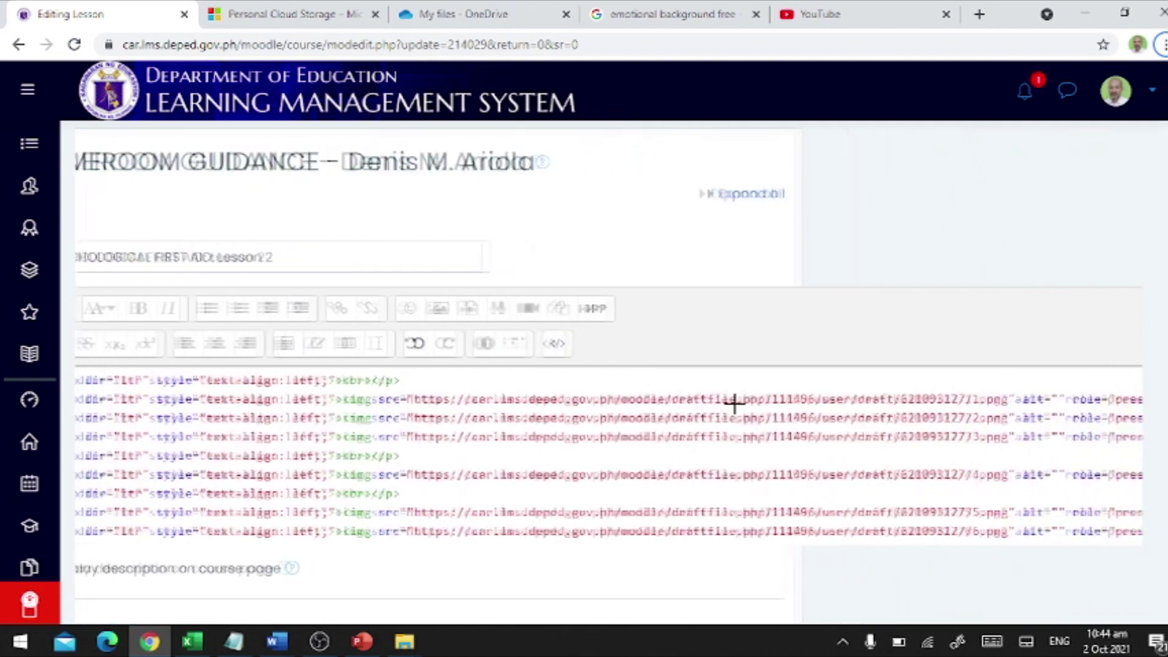
pyautogui.hscroll(1, 735, 404)
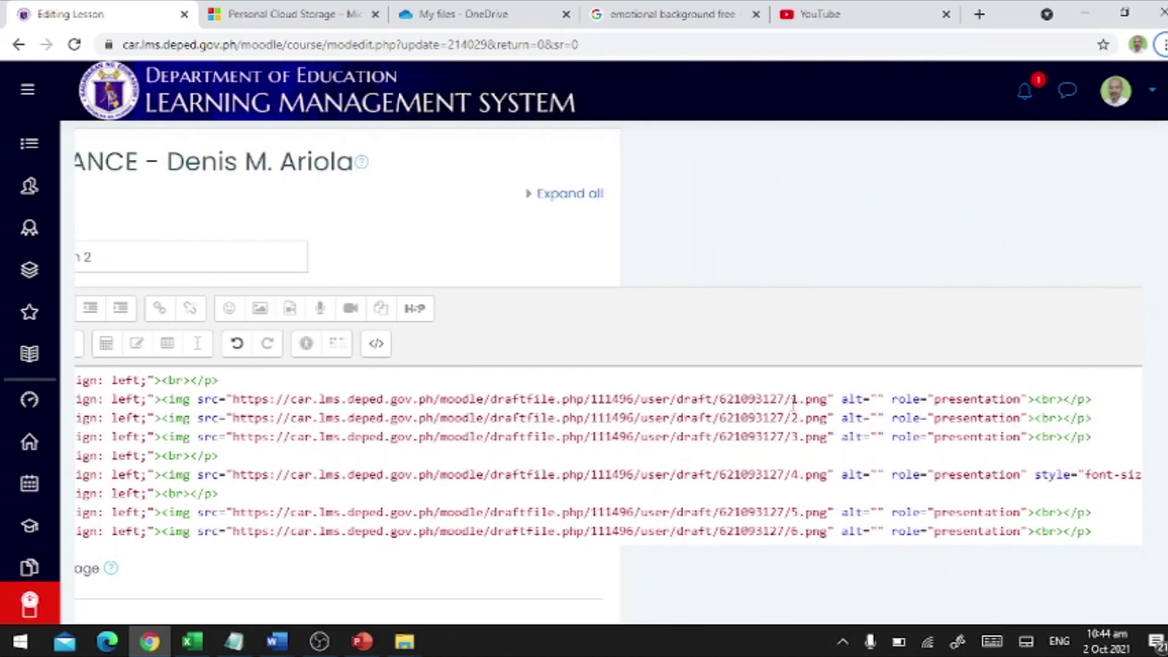
pyautogui.hscroll(-6, 846, 401)
pyautogui.hscroll(4, 846, 402)
pyautogui.hscroll(1, 846, 401)
# - Add a width attribute of 800 to image 1's tag, just before its alt attribute
pyautogui.keyDown('shift'); pyautogui.click(844, 399); pyautogui.keyUp('shift')
pyautogui.click(842, 399)
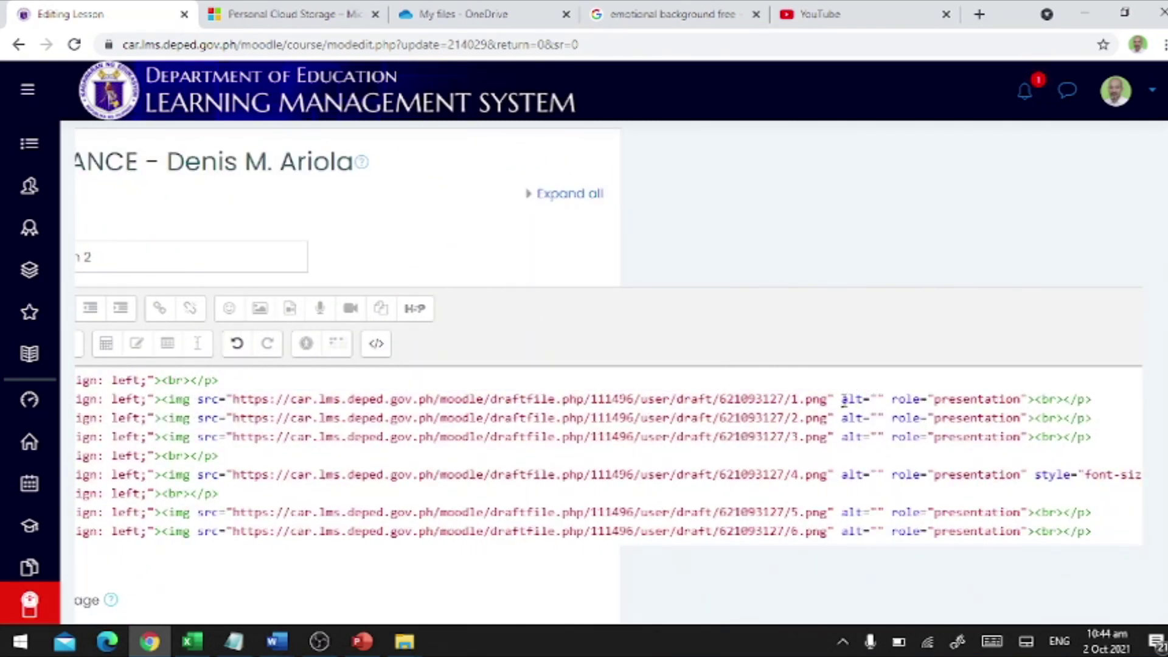
pyautogui.write('wi')
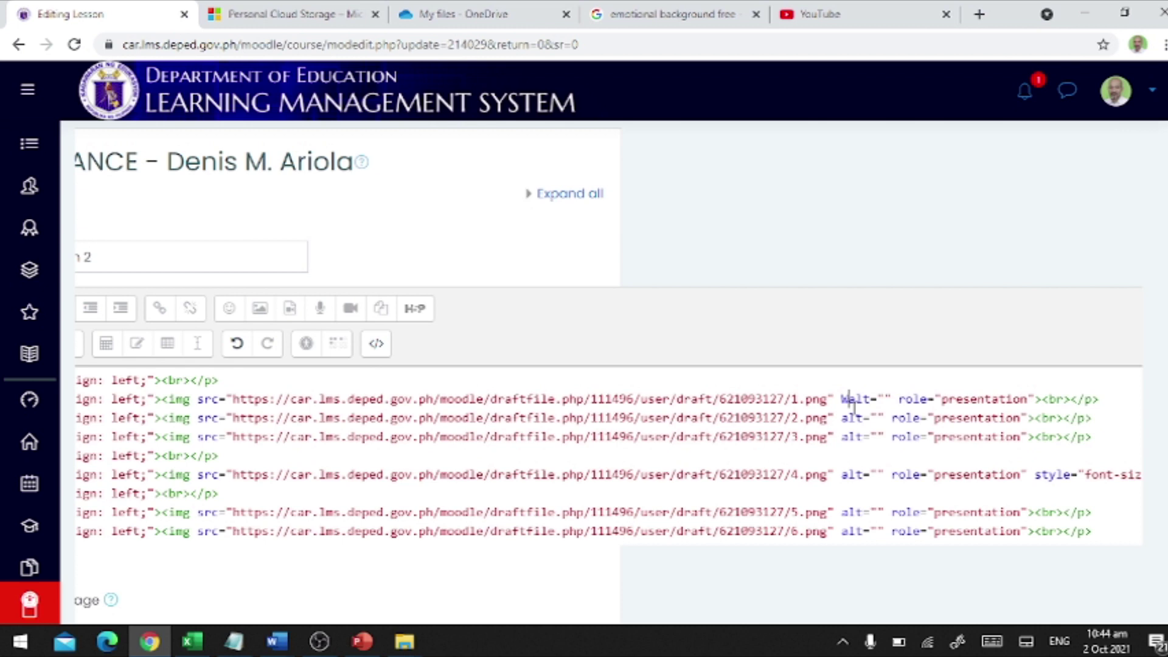
pyautogui.write('dth')
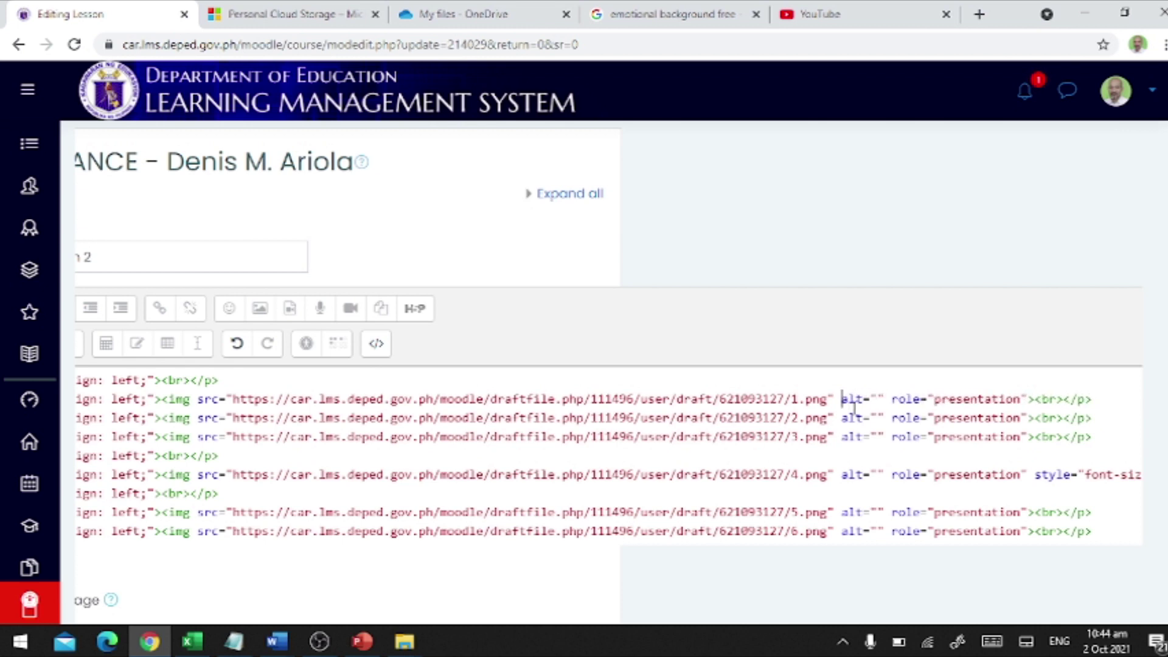
pyautogui.write('=')
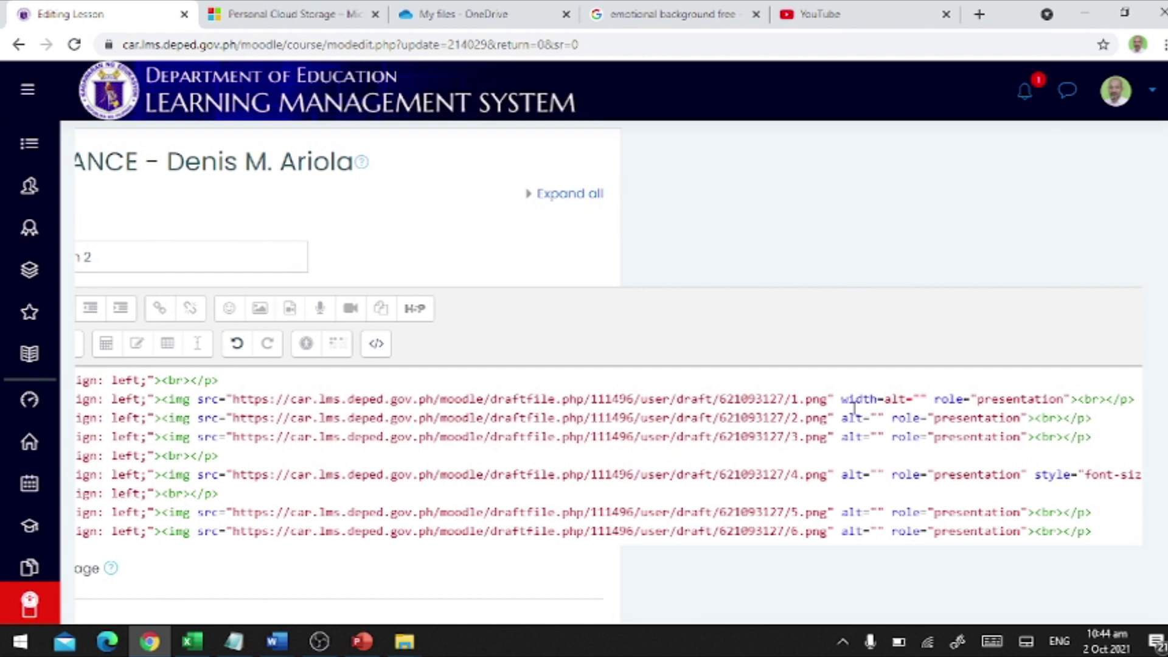
pyautogui.write('800')
pyautogui.press('BackSpace')
pyautogui.press('BackSpace')
pyautogui.press('BackSpace')
pyautogui.write('"800')
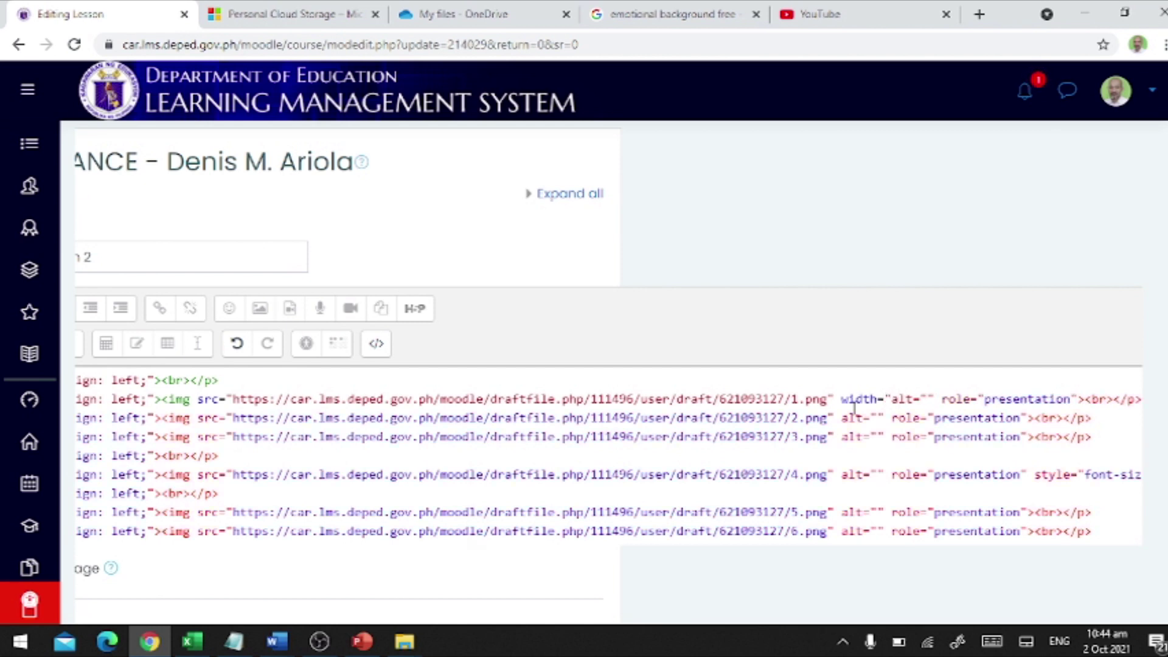
pyautogui.write('" ')
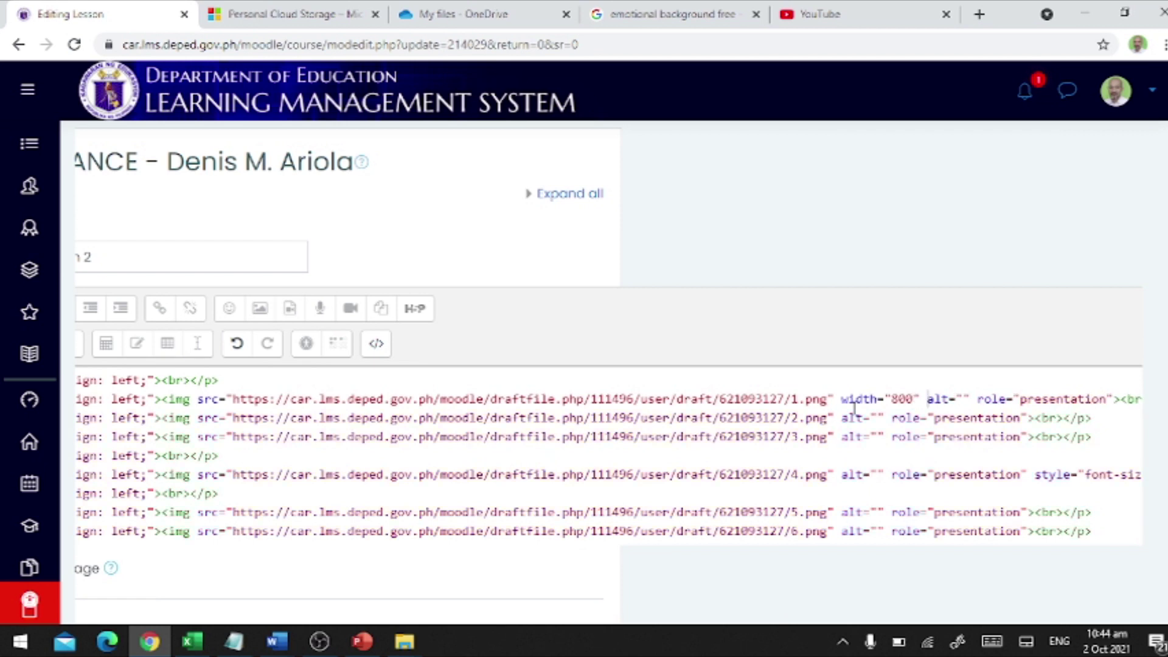
# - Add a height attribute of 420 after the width in image 1's tag
pyautogui.write('height')
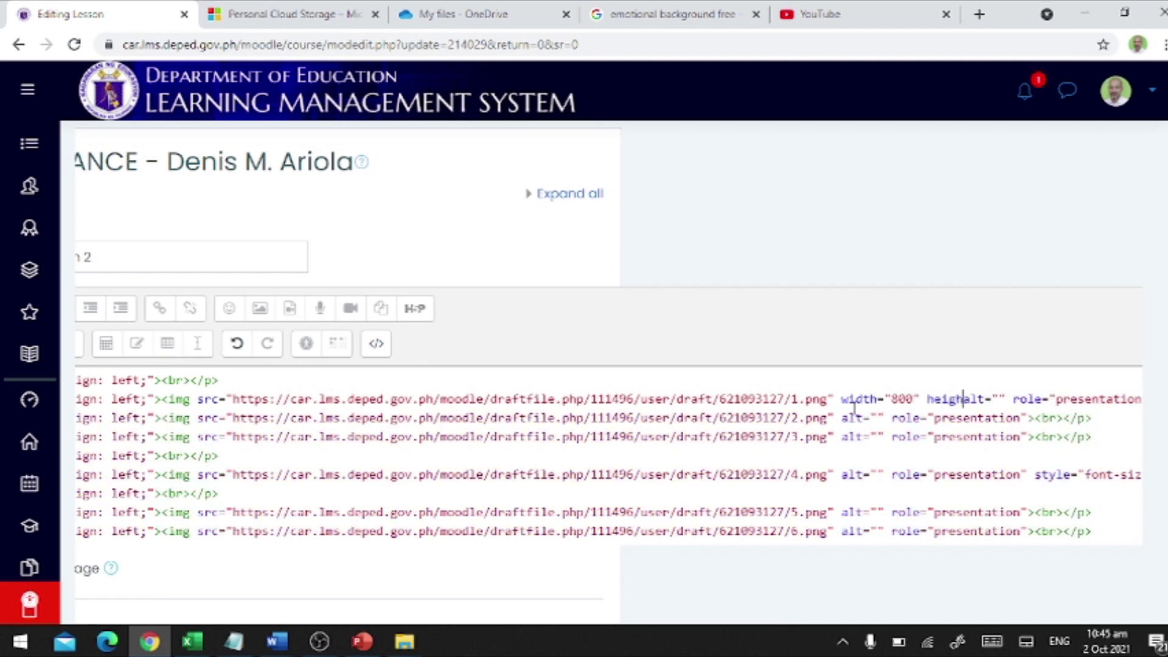
pyautogui.write('="')
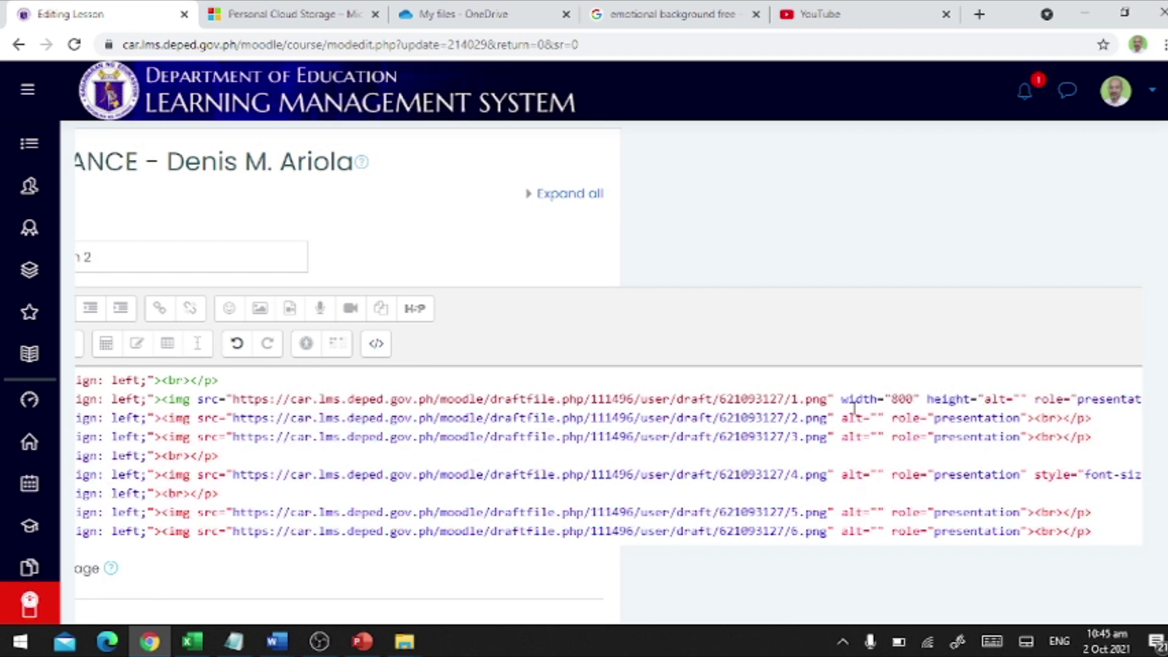
pyautogui.write('420"')
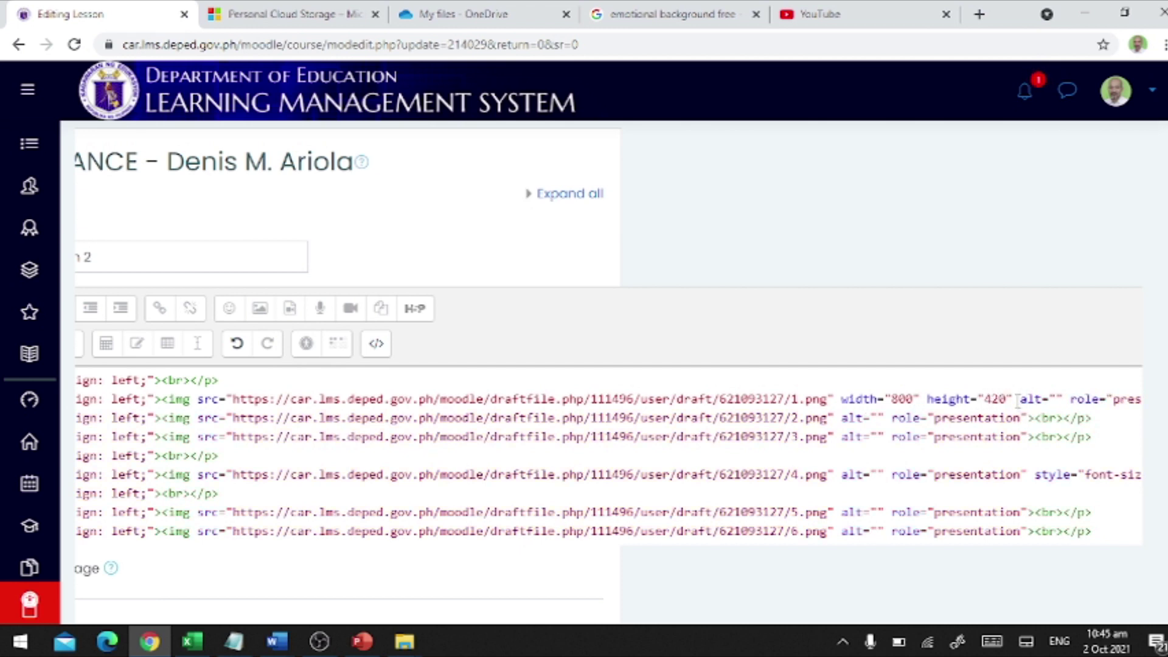
# - Copy image 1's width="800" height="420" attributes into the tags of images 2, 3 and 4, before alt
pyautogui.moveTo(1011, 400); pyautogui.dragTo(848, 401)
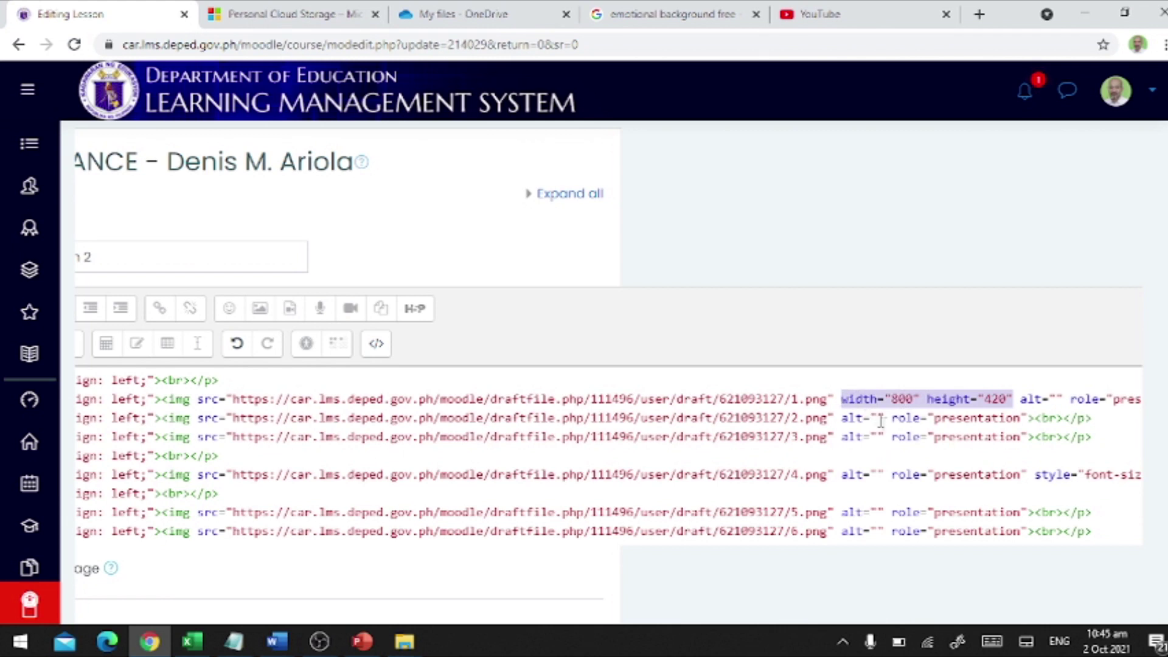
pyautogui.click(842, 418)
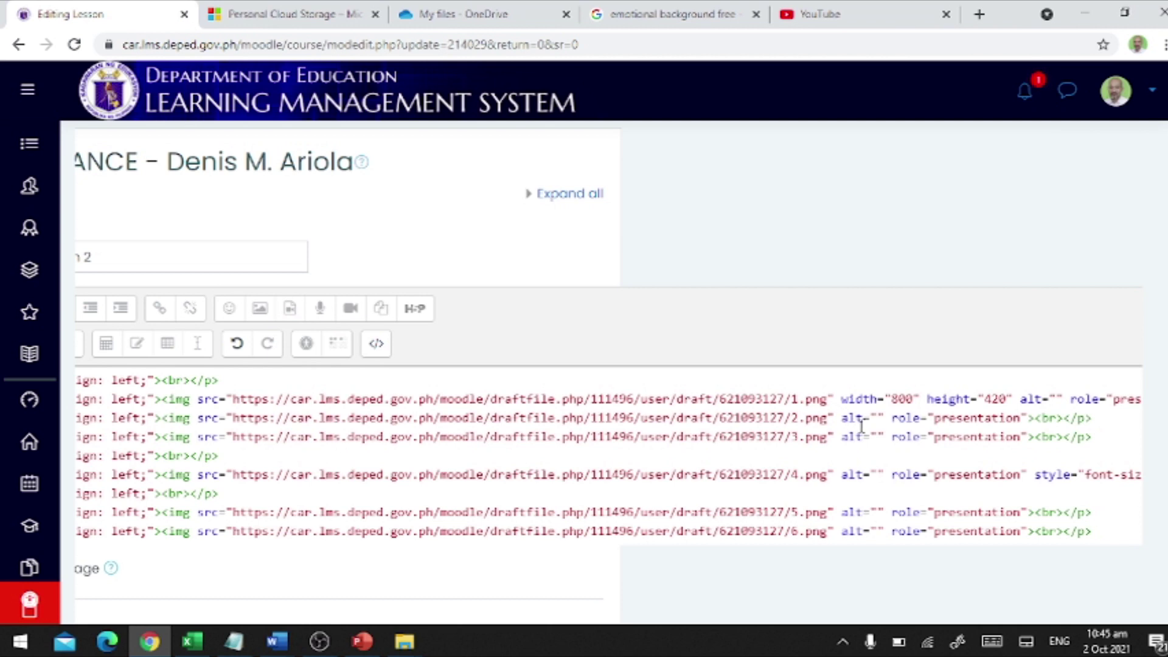
pyautogui.write('width="800" height="420"')
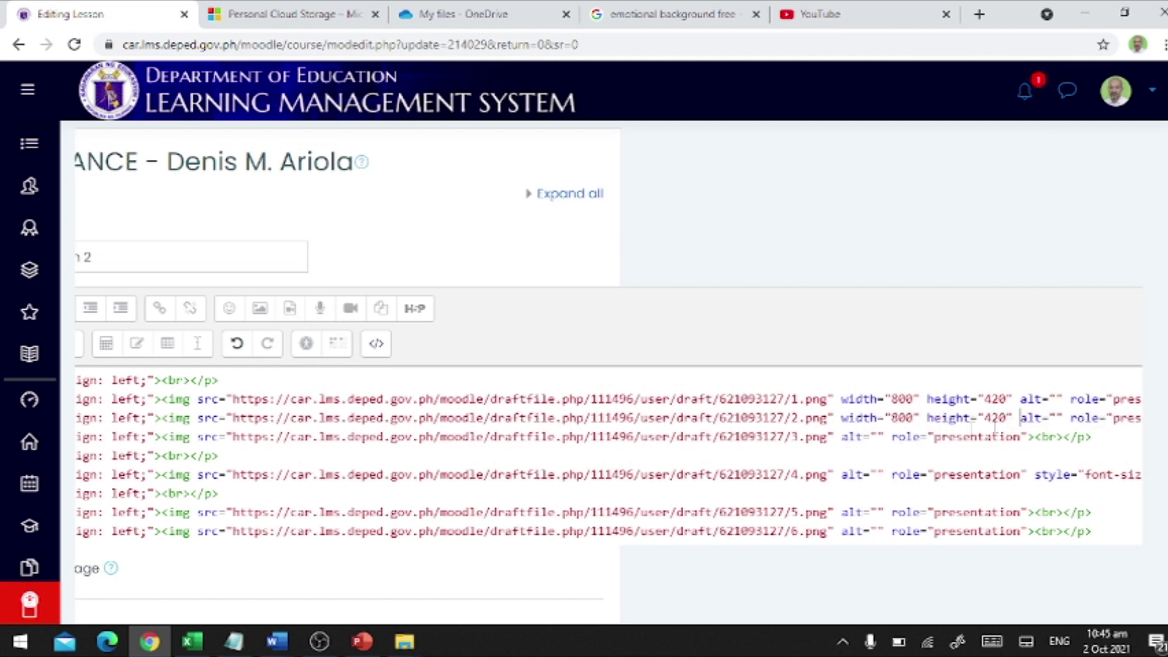
pyautogui.write('width="800" height="420"')
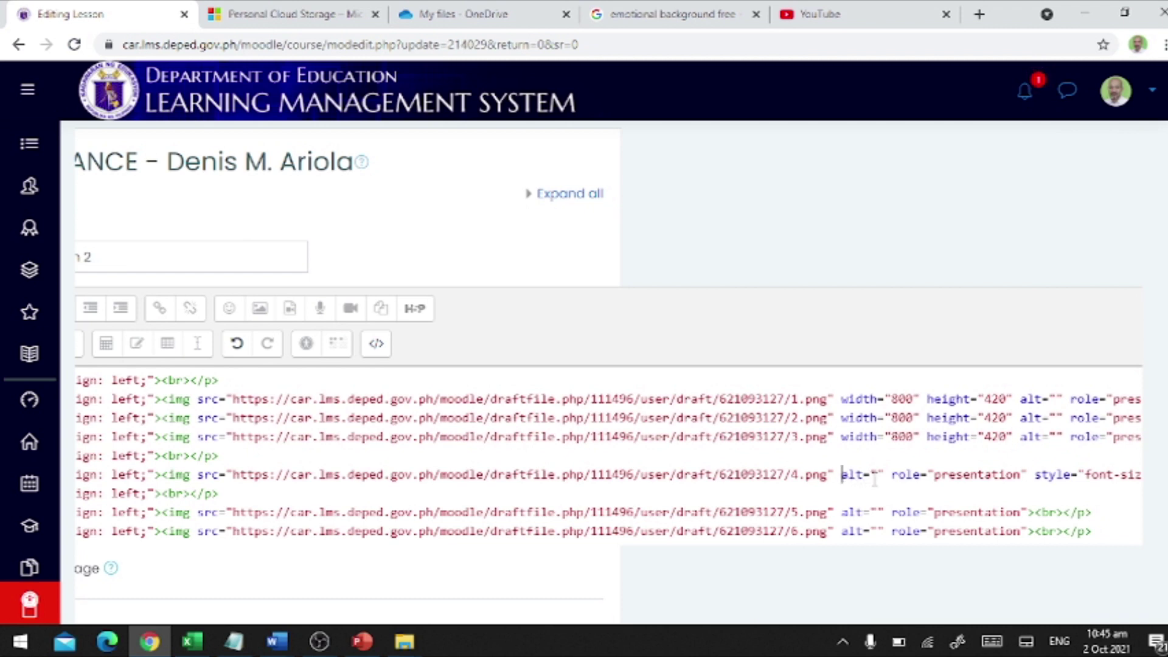
pyautogui.write('width="800" height="420"')
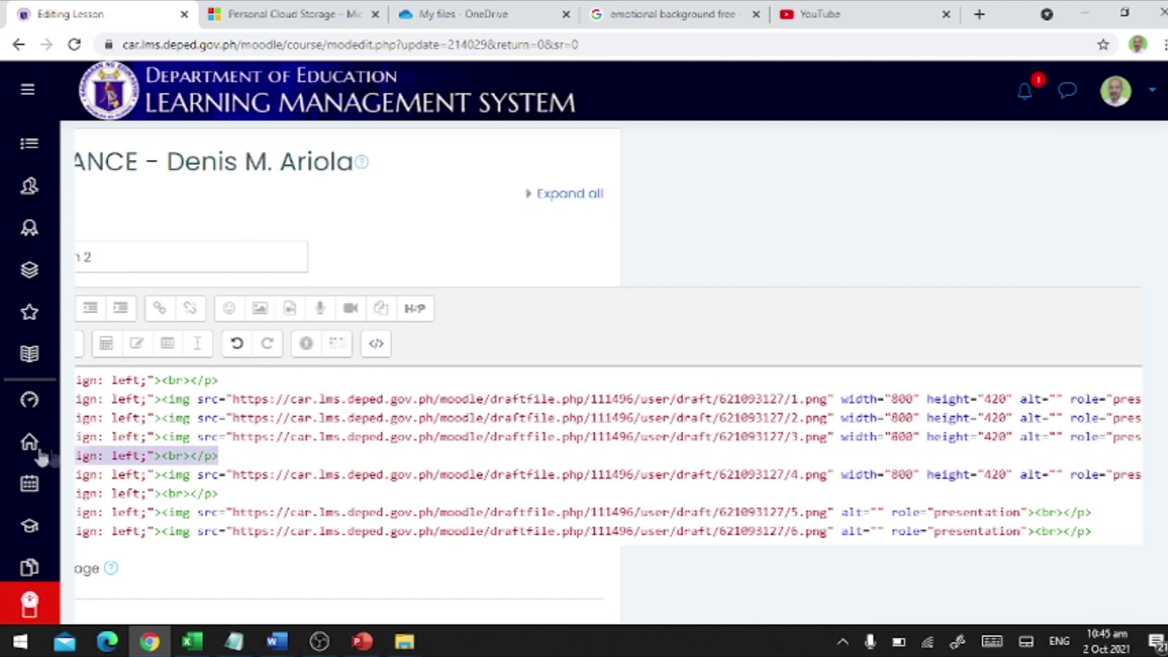
# - Delete the empty paragraph between images 3 and 4 from the HTML source, leaving no stray characters
pyautogui.click(281, 451)
pyautogui.scroll(-2, 316, 445)
pyautogui.scroll(2, 310, 439)
pyautogui.hscroll(2, 305, 432)
pyautogui.hscroll(-5, 311, 443)
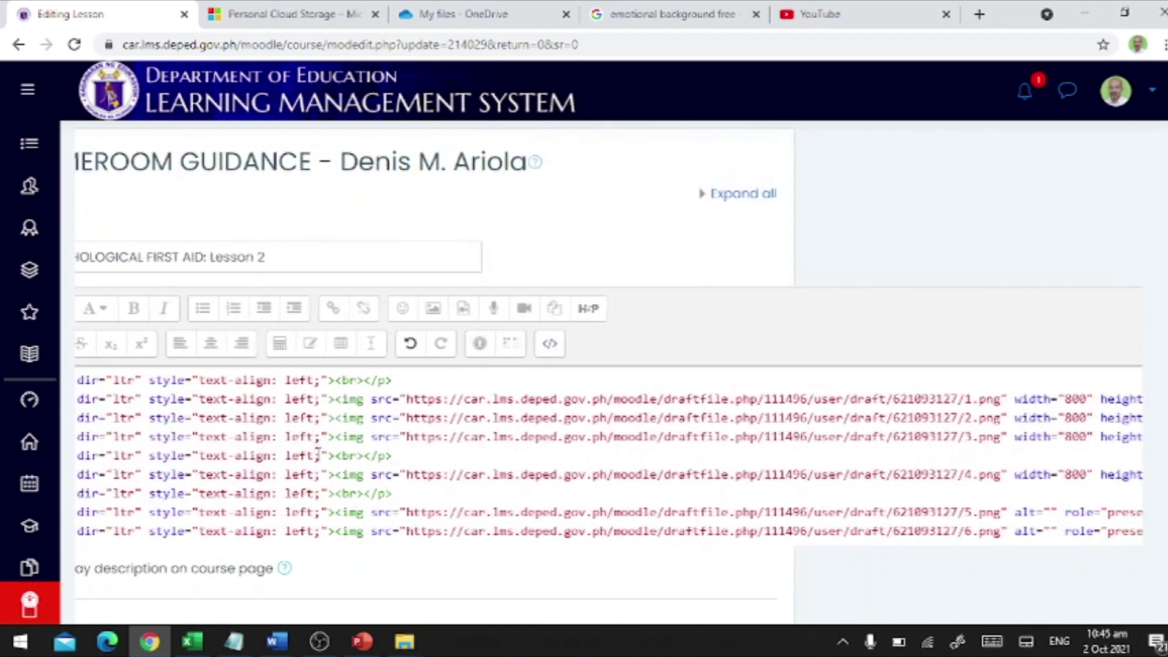
pyautogui.moveTo(409, 456); pyautogui.dragTo(119, 456)
pyautogui.hscroll(-5, 244, 456)
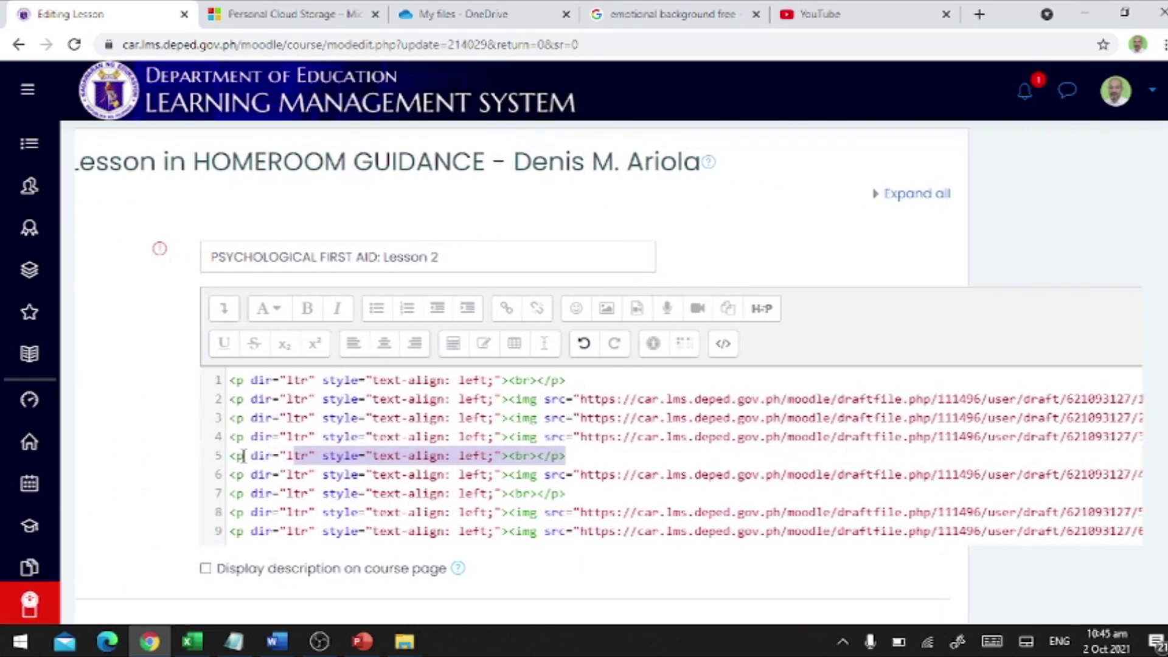
pyautogui.hotkey('shift', 'Left')
pyautogui.hotkey('shift', 'Left')
pyautogui.hotkey('shift', 'Left')
pyautogui.hotkey('shift', 'Left')
pyautogui.hotkey('shift', 'Left')
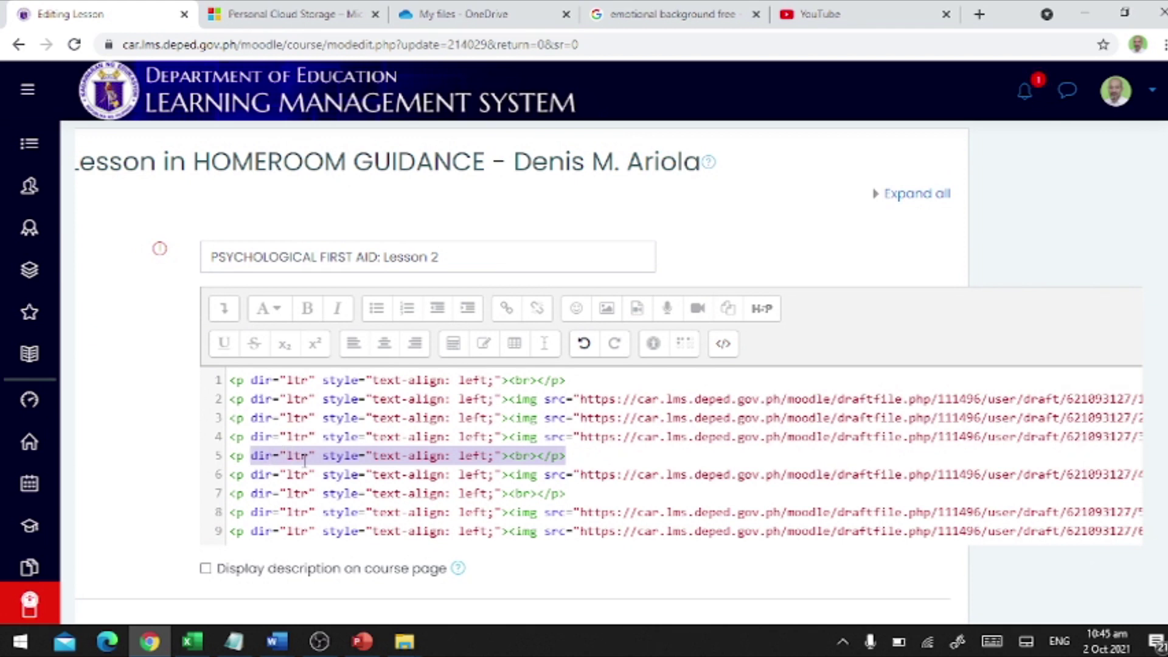
pyautogui.press('Delete')
pyautogui.press('Delete')
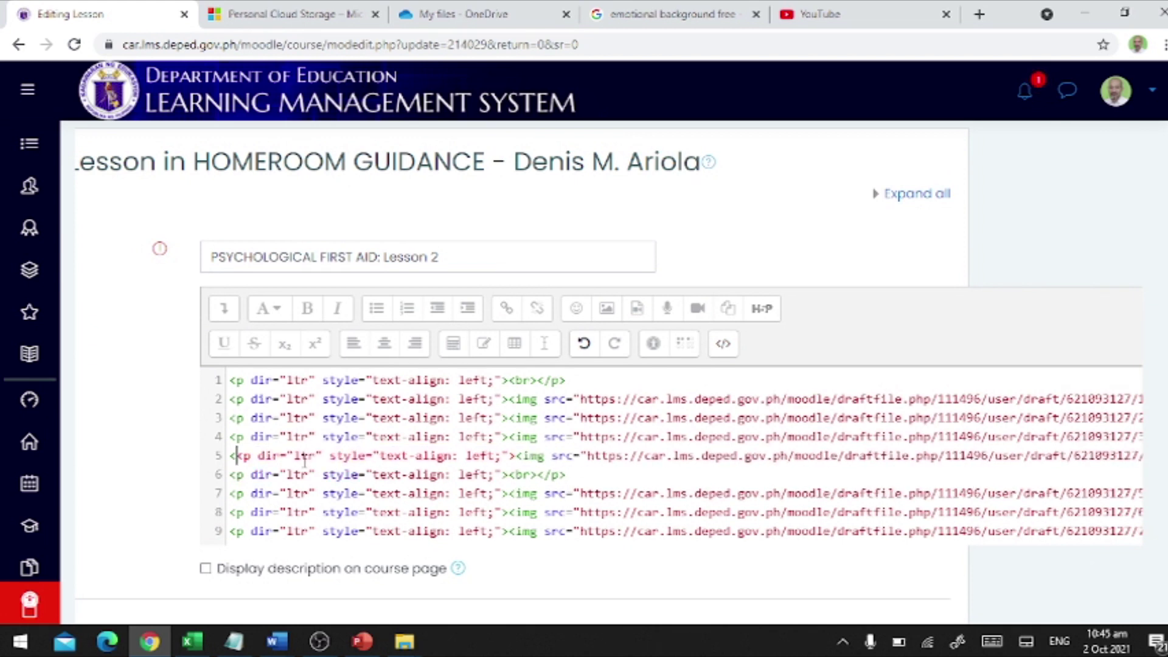
pyautogui.press('BackSpace')
# - Delete the empty paragraph between images 4 and 5, including its leftover blank code line
pyautogui.moveTo(585, 473); pyautogui.dragTo(210, 484)
pyautogui.press('Delete')
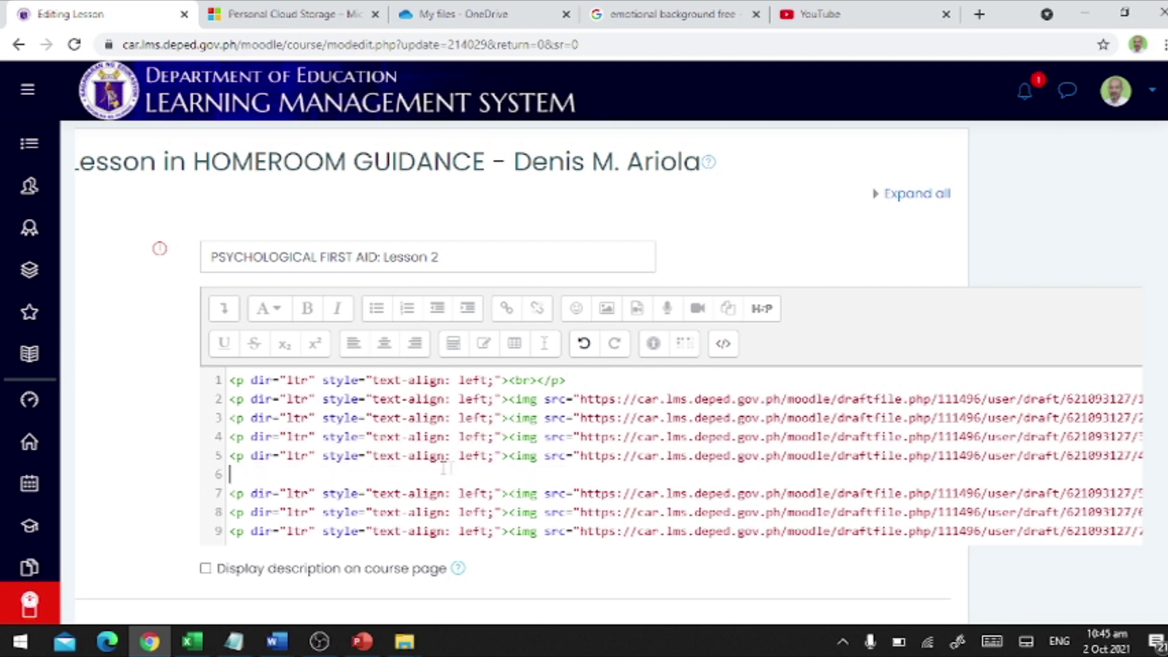
pyautogui.press('Delete')
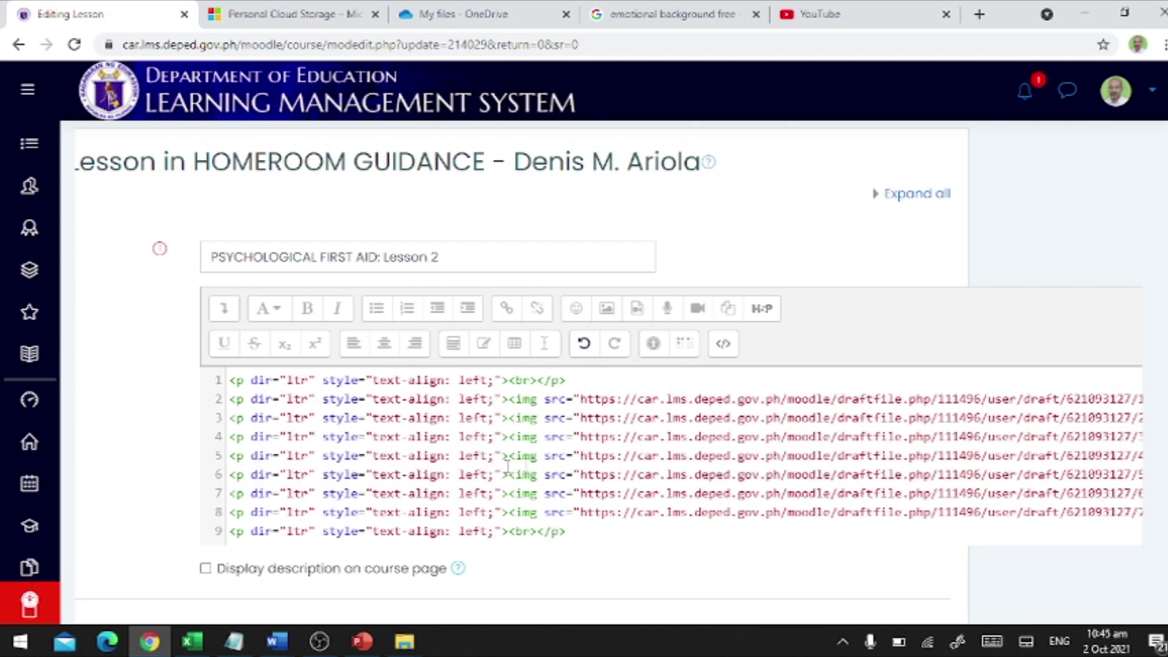
# - Paste width="800" height="420" before alt in the tags of images 5, 6 and 7
pyautogui.hscroll(5, 651, 461)
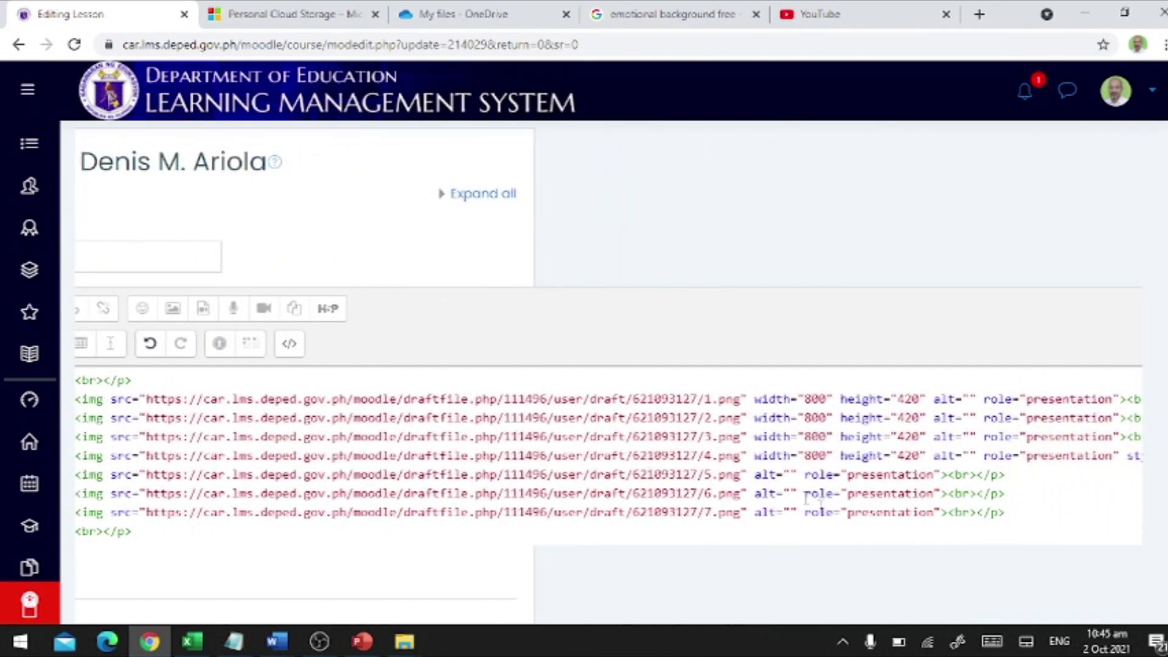
pyautogui.write('width="800" height="420"')
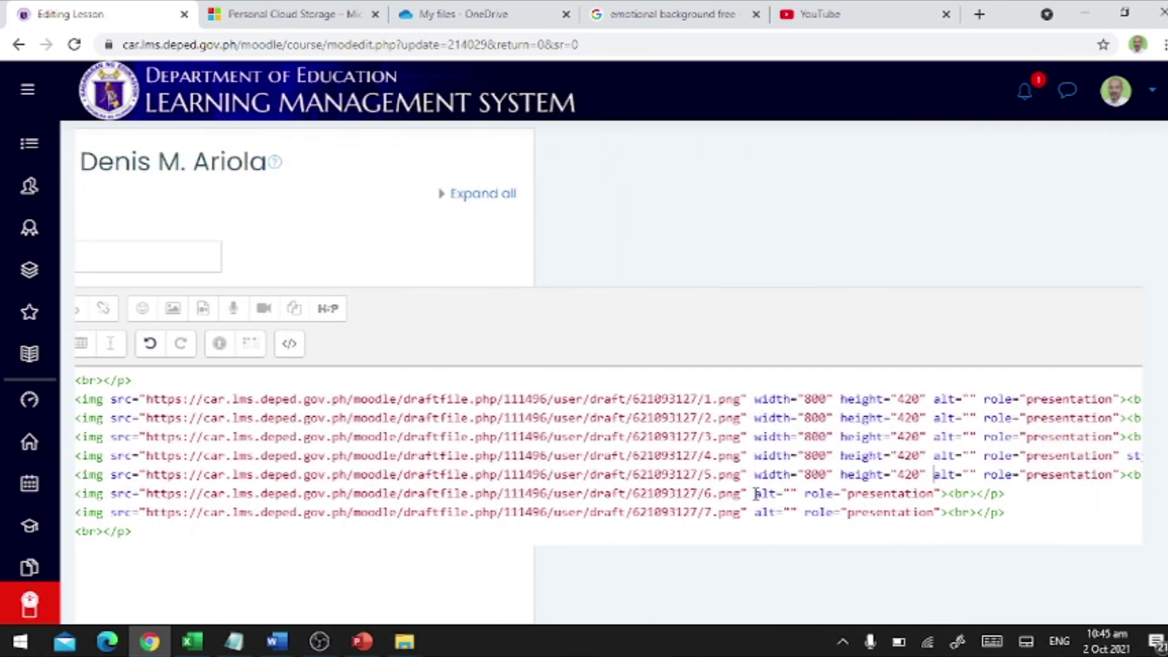
pyautogui.write('width="800" height="420"')
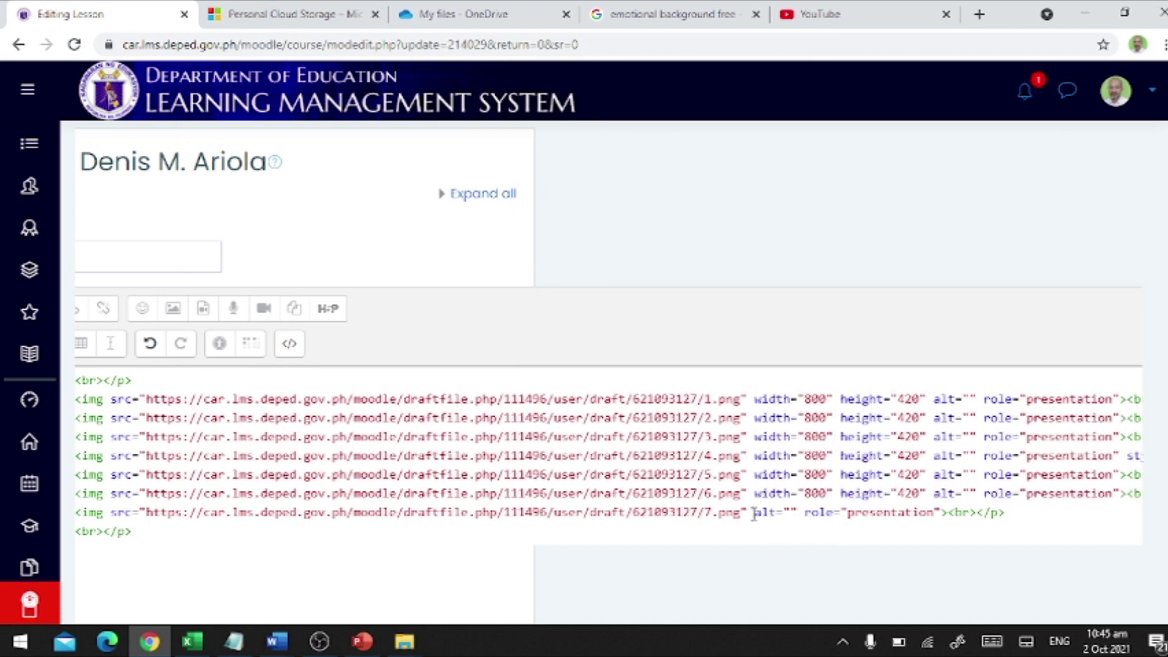
pyautogui.write('width="800" height="420"')
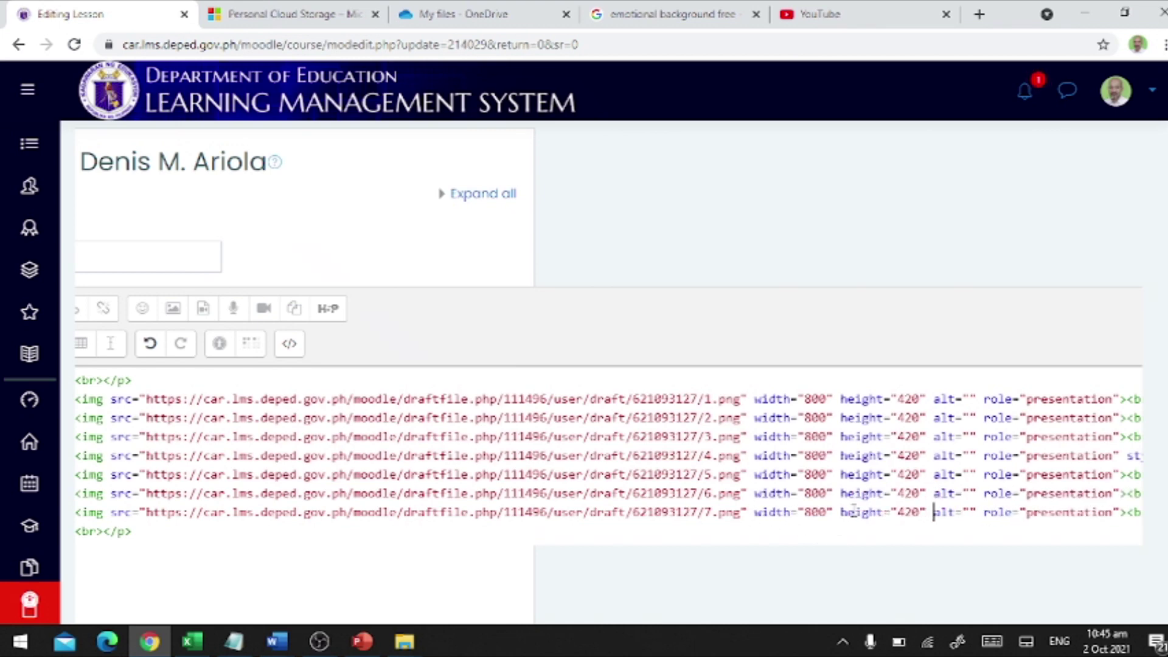
# - Delete the empty paragraphs between images 7 and 8 and between images 9 and 10 in the HTML source
pyautogui.hscroll(3, 853, 513)
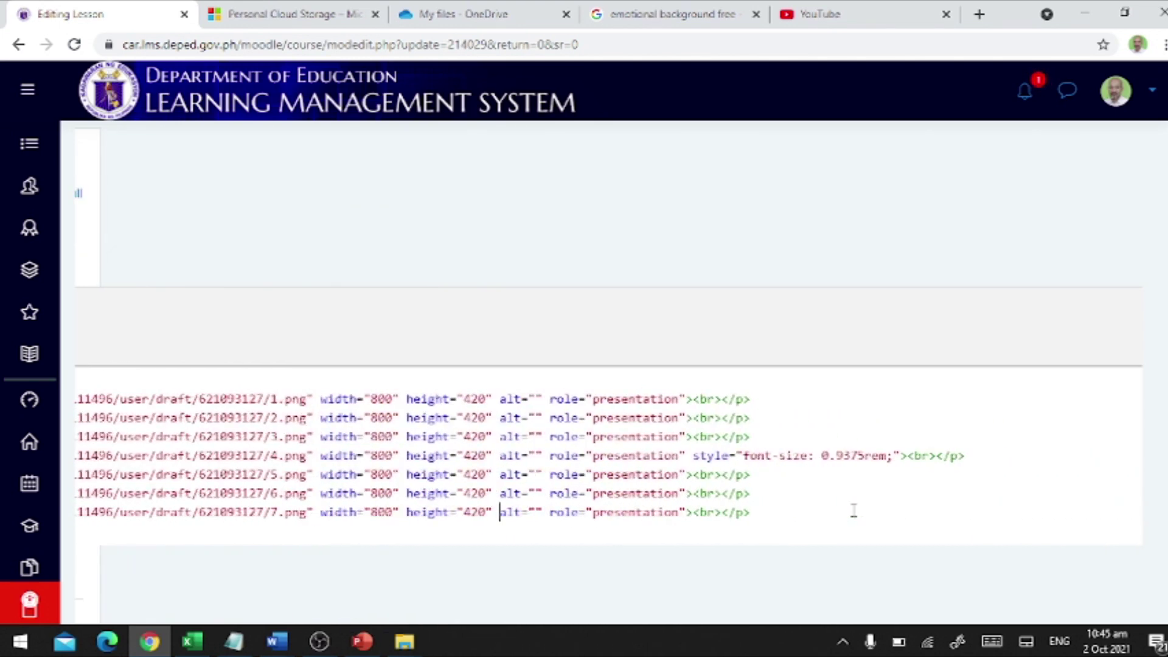
pyautogui.hscroll(-5, 854, 511)
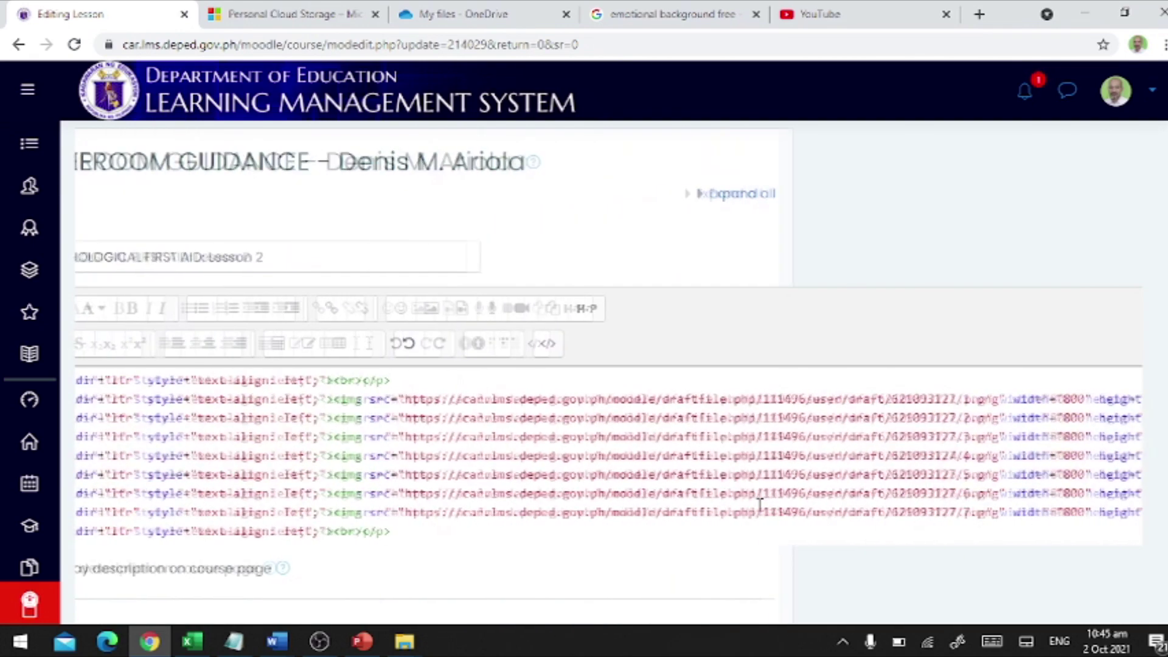
pyautogui.scroll(-3, 700, 532)
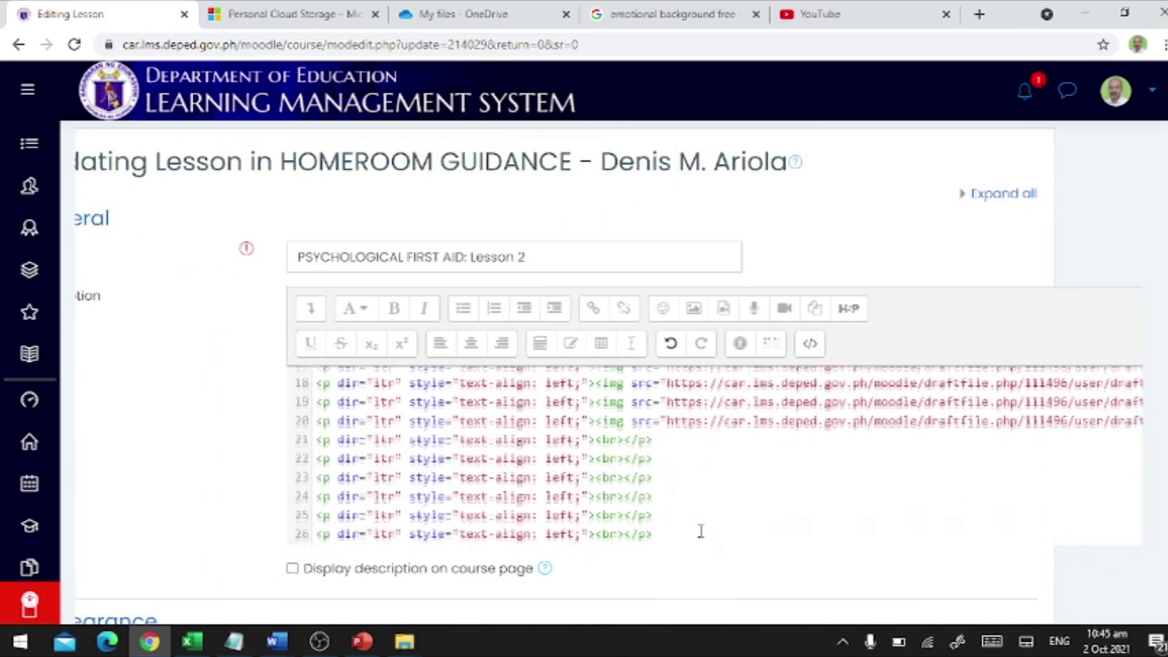
pyautogui.scroll(2, 699, 487)
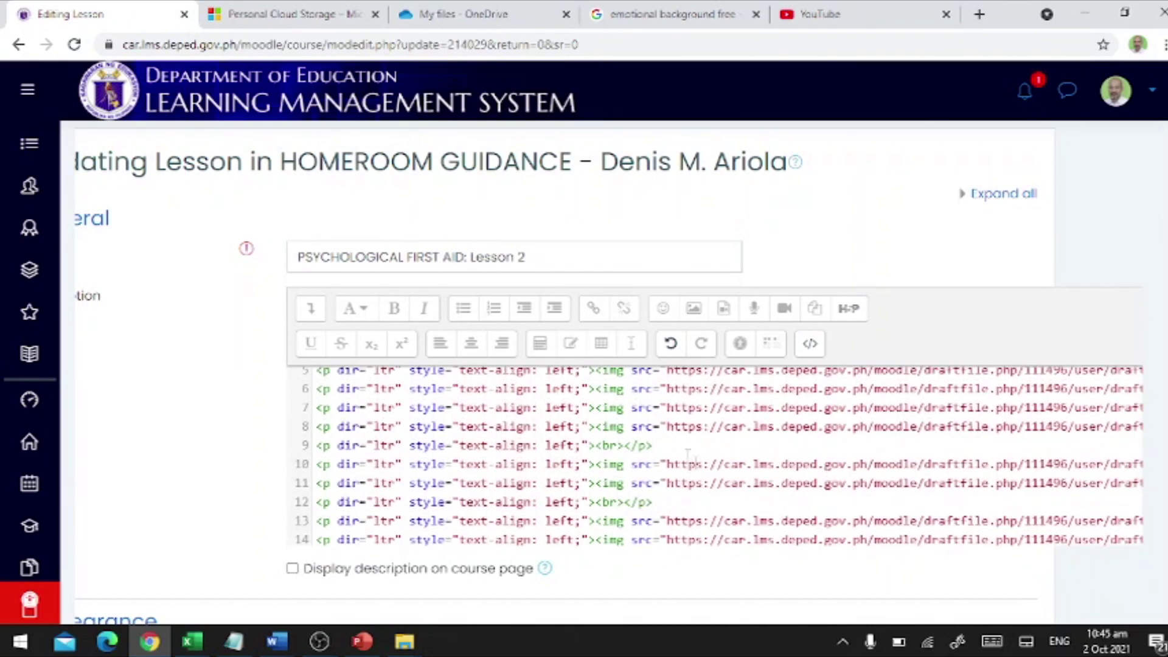
pyautogui.moveTo(653, 445); pyautogui.dragTo(272, 456)
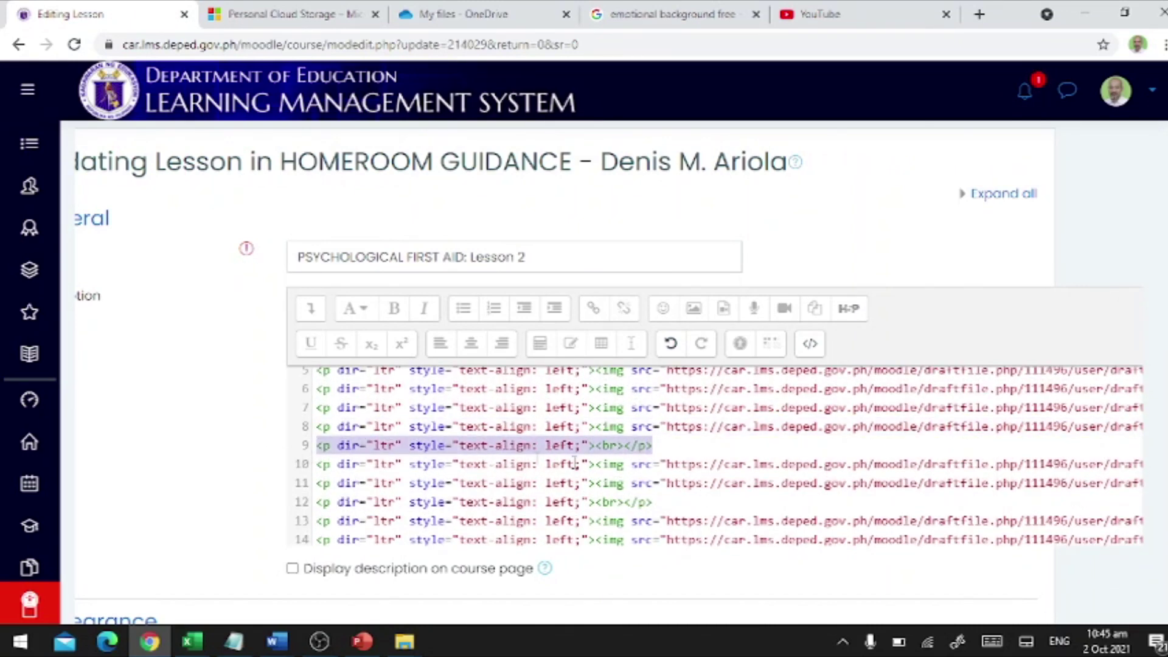
pyautogui.press('Delete')
pyautogui.moveTo(663, 483); pyautogui.dragTo(315, 487)
pyautogui.press('Delete')
pyautogui.press('Delete')
# - Paste width="800" height="420" before alt in the tags of images 8 through 12
pyautogui.hscroll(7, 783, 478)
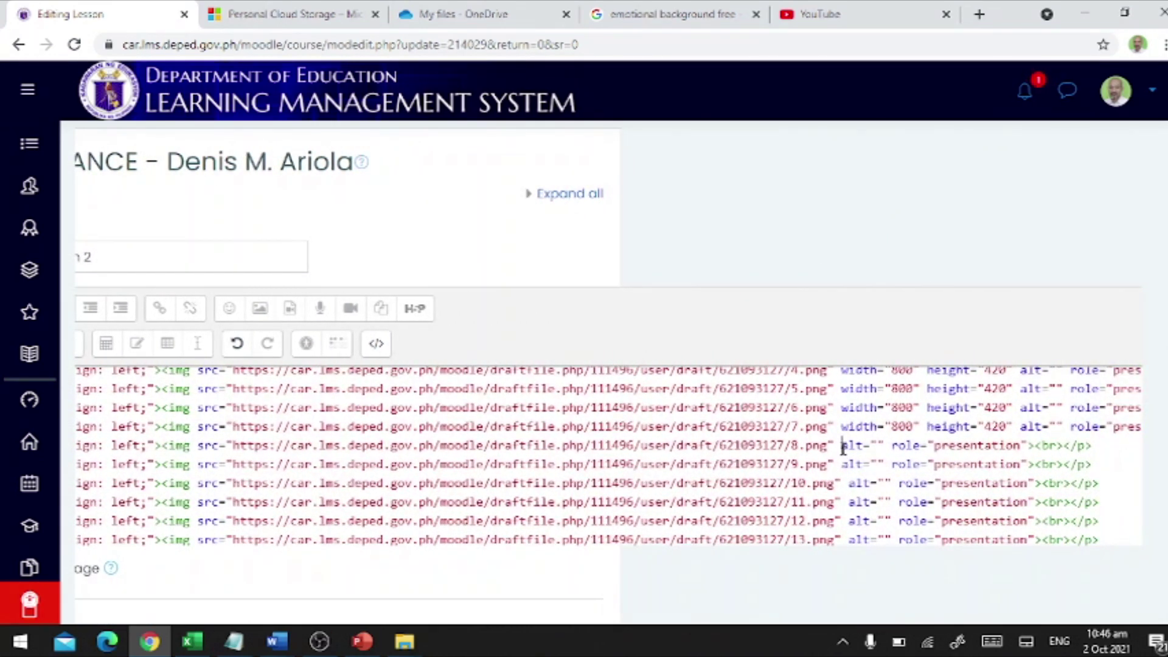
pyautogui.write('width="800" height="420"')
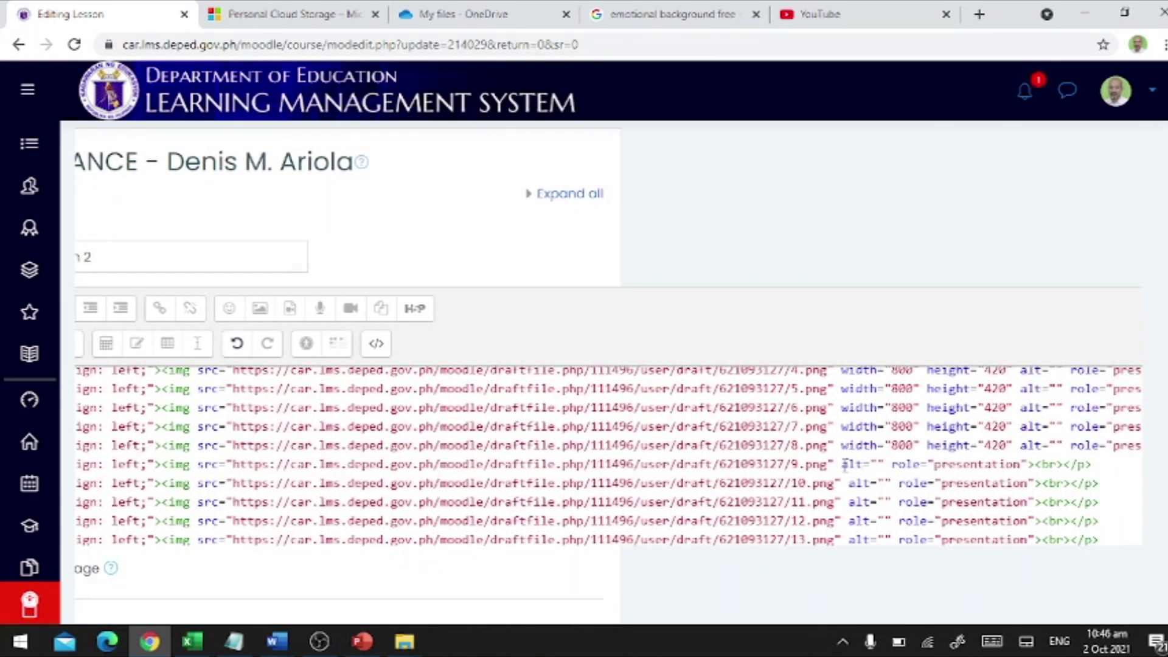
pyautogui.write('width="800" height="420"')
pyautogui.scroll(-1, 931, 496)
pyautogui.scroll(1, 931, 496)
pyautogui.write('width="800" height="420"')
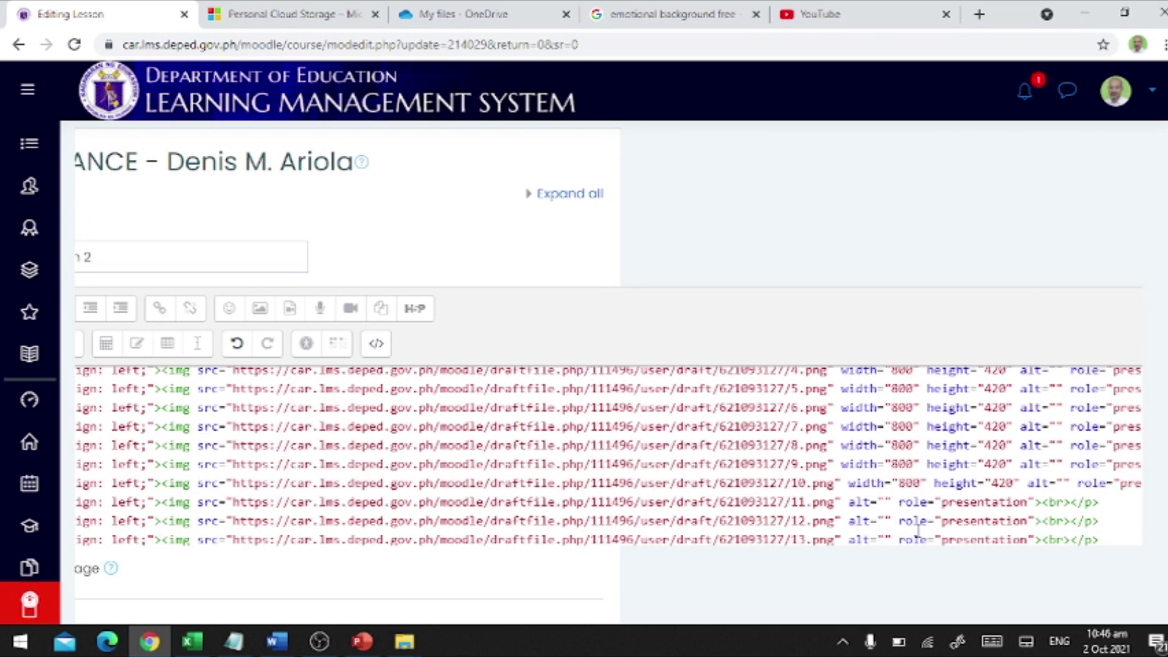
pyautogui.click(849, 502)
pyautogui.write('width="800" height="420"')
pyautogui.write('width="800" height="420"')
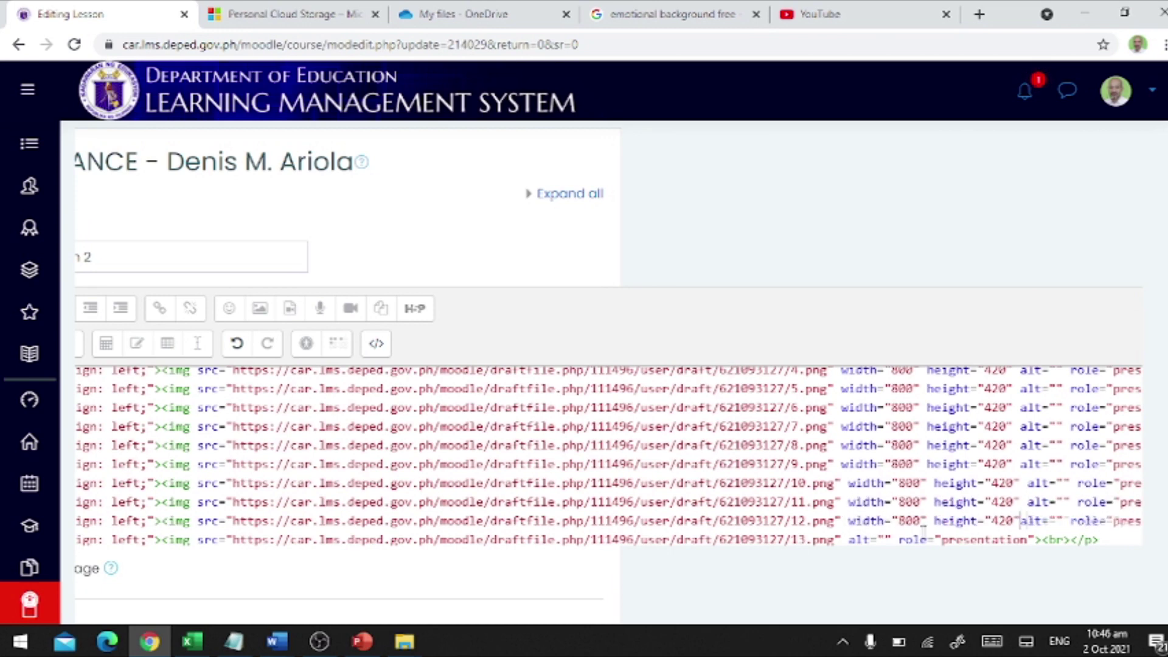
# - Insert width="800" height="420" before alt in the tags of images 13 through 17
pyautogui.scroll(-1, 933, 530)
pyautogui.write('width="800" height="420"')
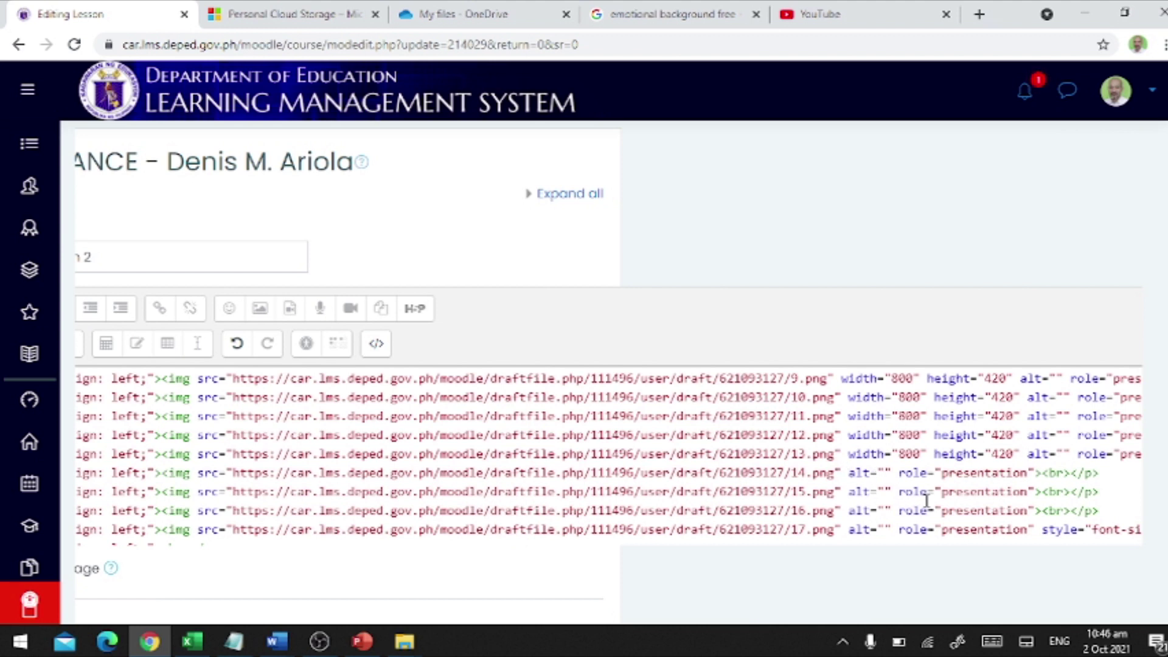
pyautogui.write('width="800" height="420"')
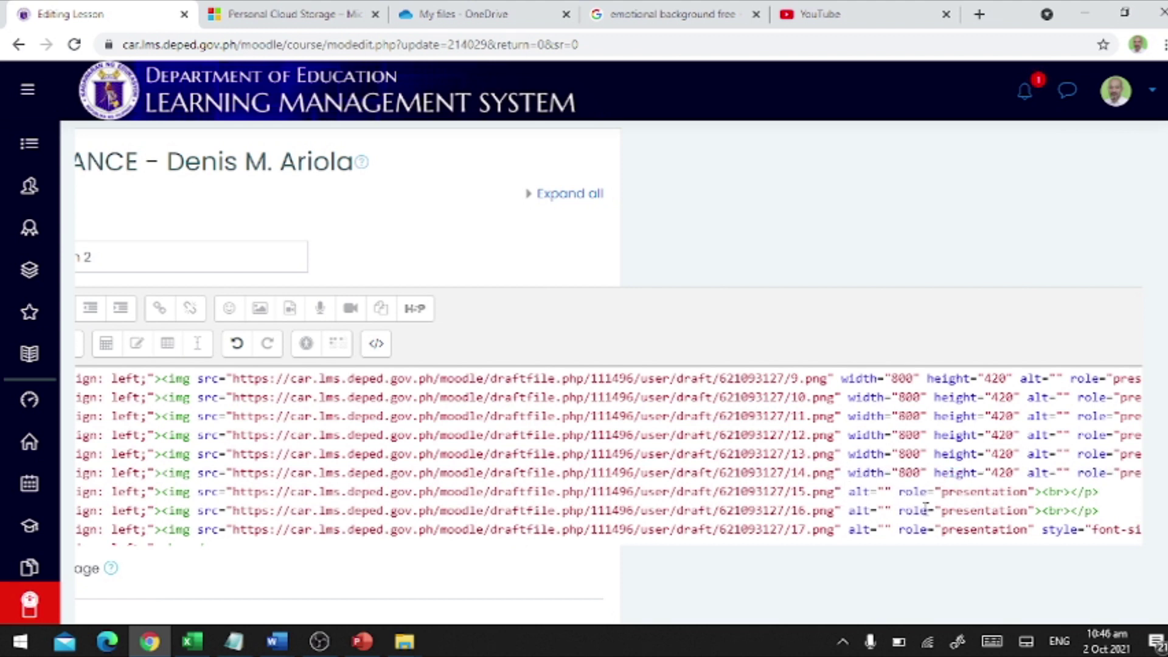
pyautogui.click(849, 492)
pyautogui.write('width="800" height="420"')
pyautogui.write('width="800" height="420"')
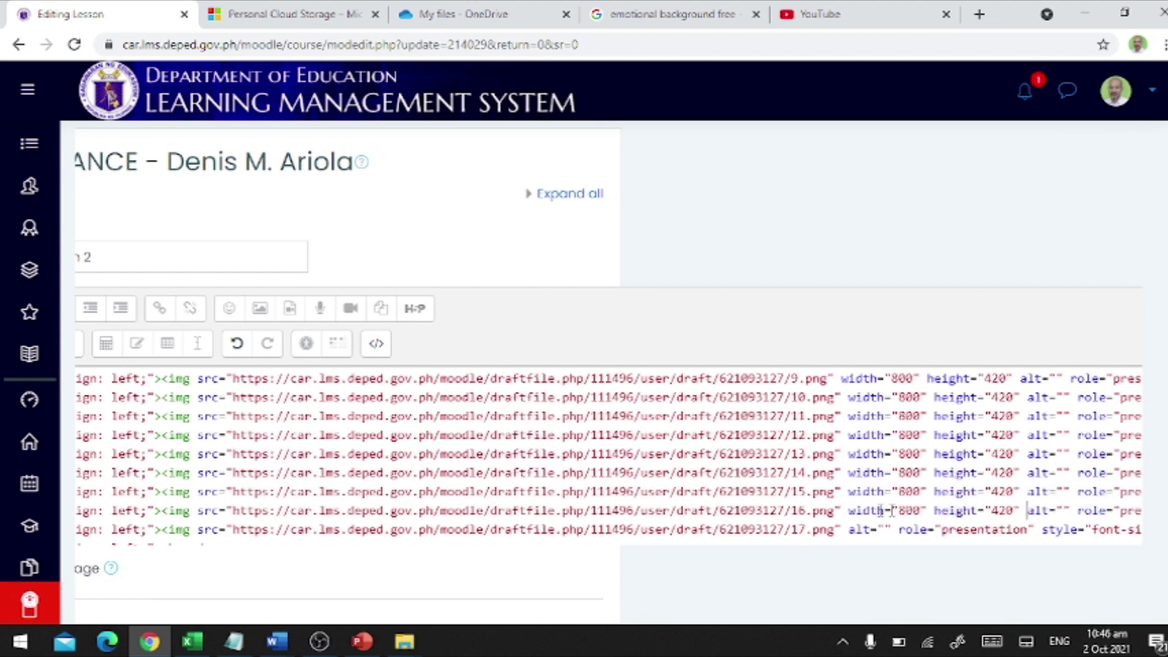
pyautogui.scroll(-2, 873, 496)
pyautogui.write('width="800" height="420"')
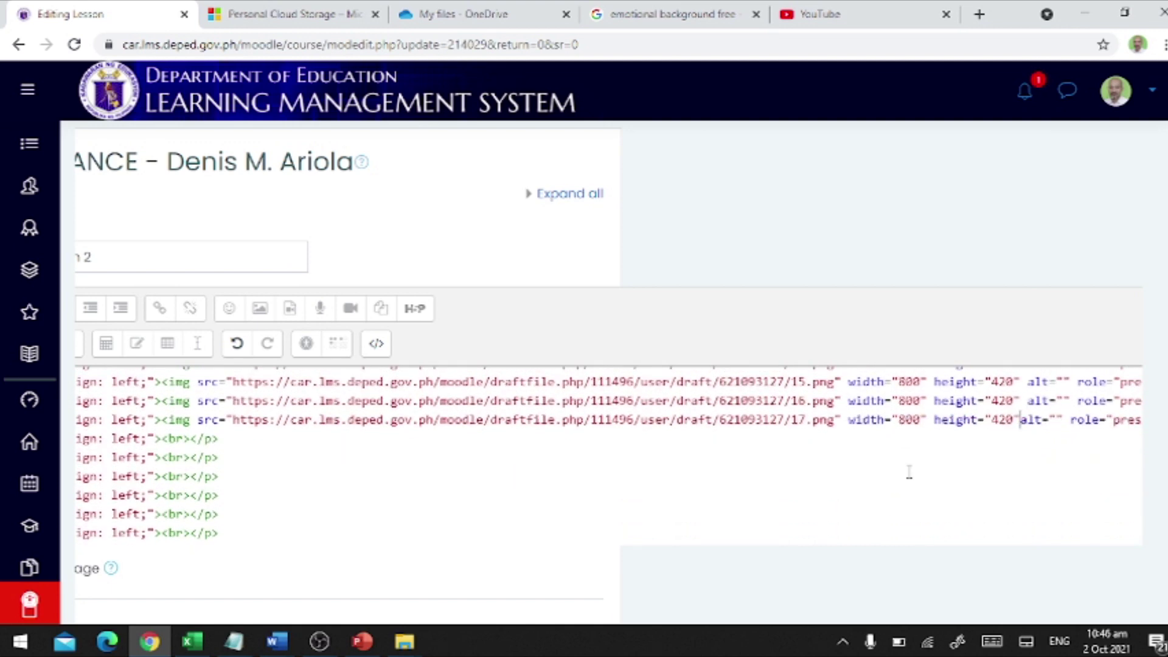
# - Delete the last five empty paragraphs on lines 20 to 24 of the HTML source, including the leftover blank line
pyautogui.moveTo(268, 544); pyautogui.dragTo(119, 462)
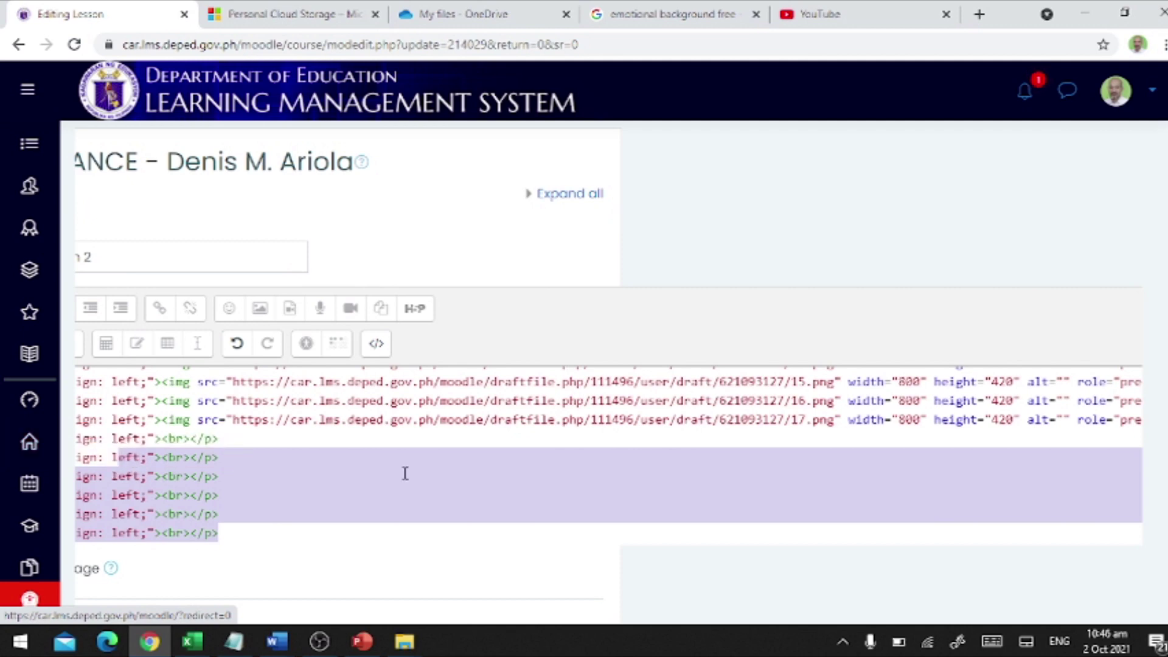
pyautogui.hscroll(4, 337, 472)
pyautogui.hscroll(-12, 336, 473)
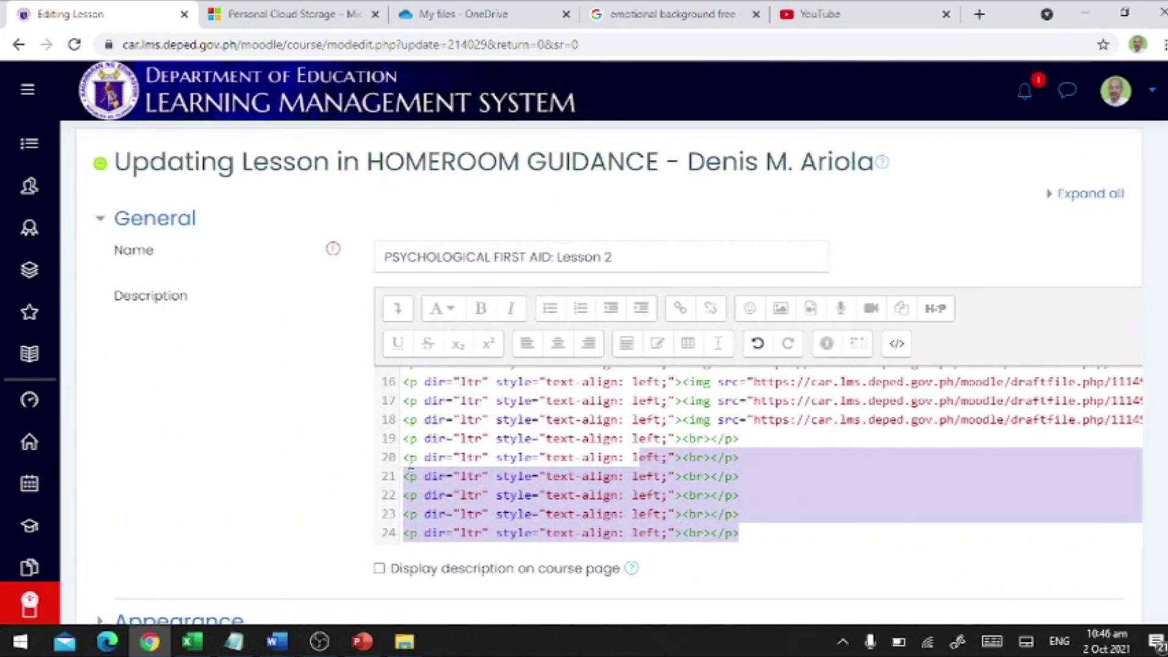
pyautogui.keyDown('shift'); pyautogui.click(406, 457); pyautogui.keyUp('shift')
pyautogui.press('BackSpace')
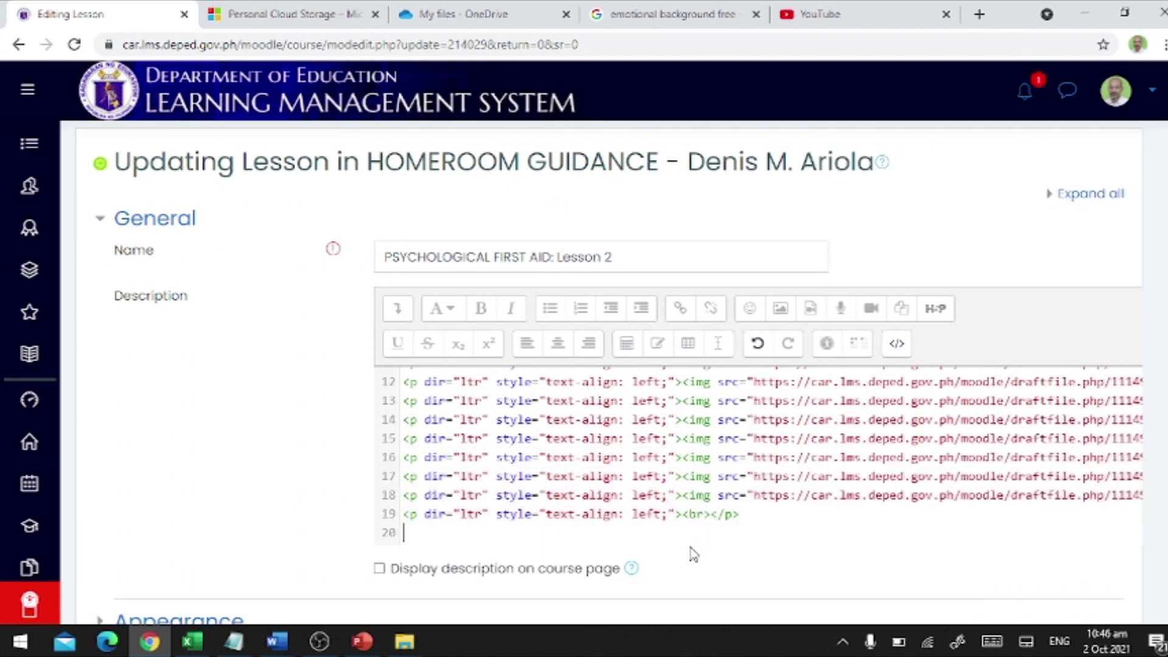
pyautogui.press('BackSpace')
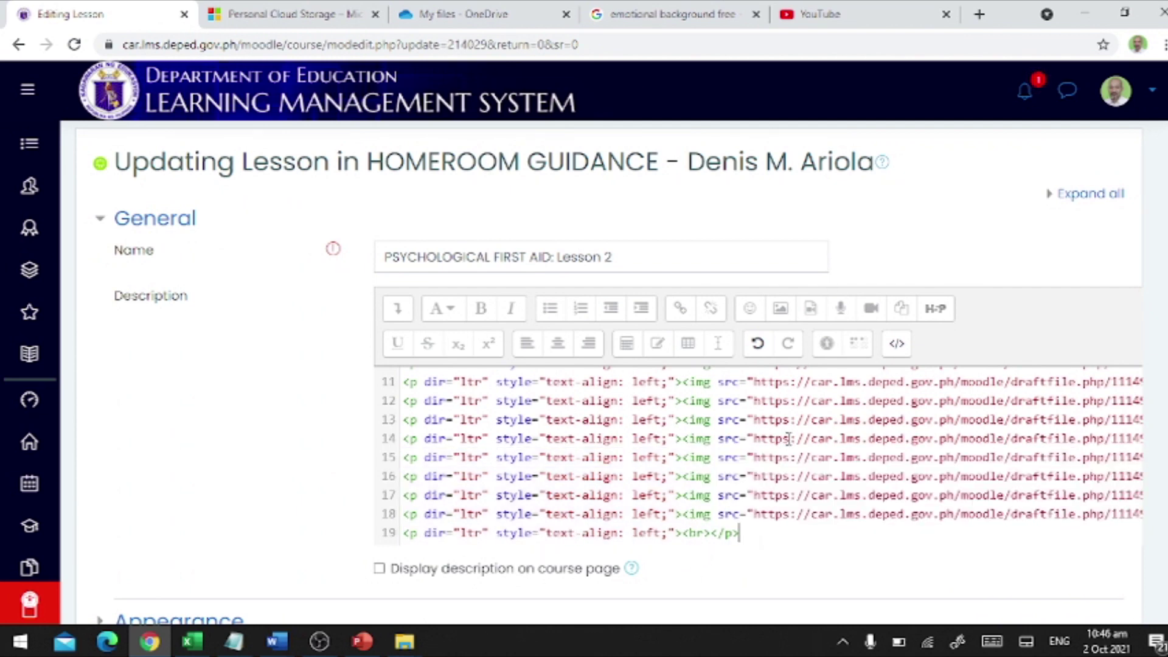
# - Return the description to the formatted view and examine the resized slide images from first to last
pyautogui.click(898, 346)
pyautogui.scroll(-3, 1061, 392)
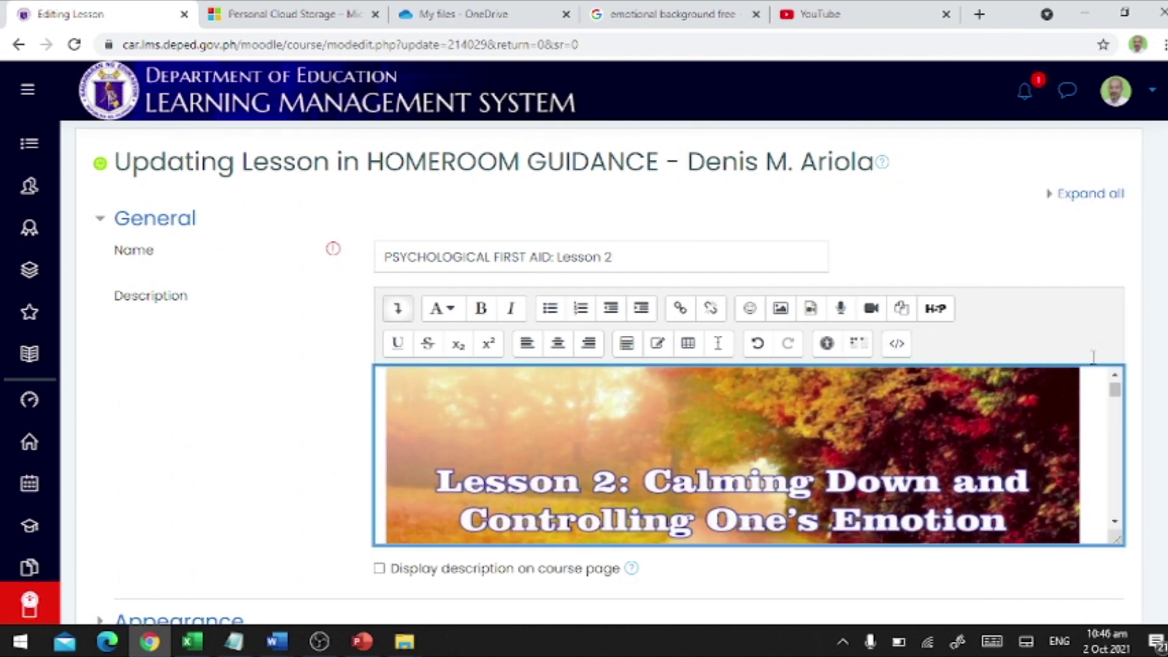
pyautogui.click(900, 347)
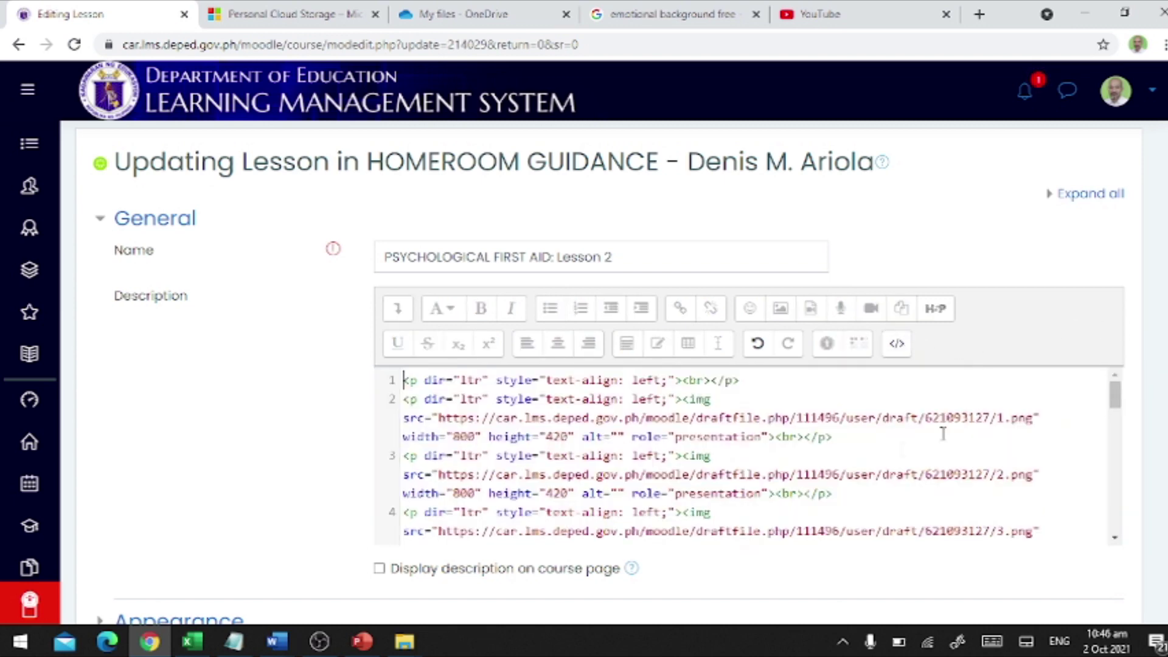
pyautogui.scroll(3, 627, 455)
pyautogui.scroll(-5, 876, 256)
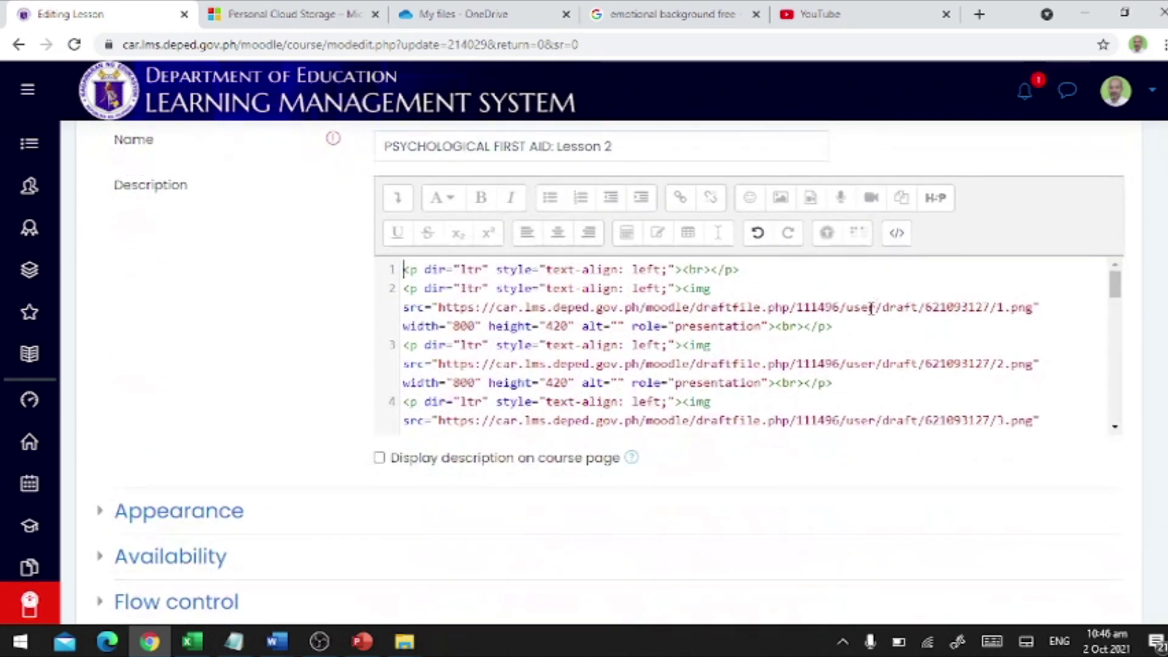
pyautogui.click(899, 235)
pyautogui.scroll(-10, 918, 335)
pyautogui.scroll(-10, 918, 344)
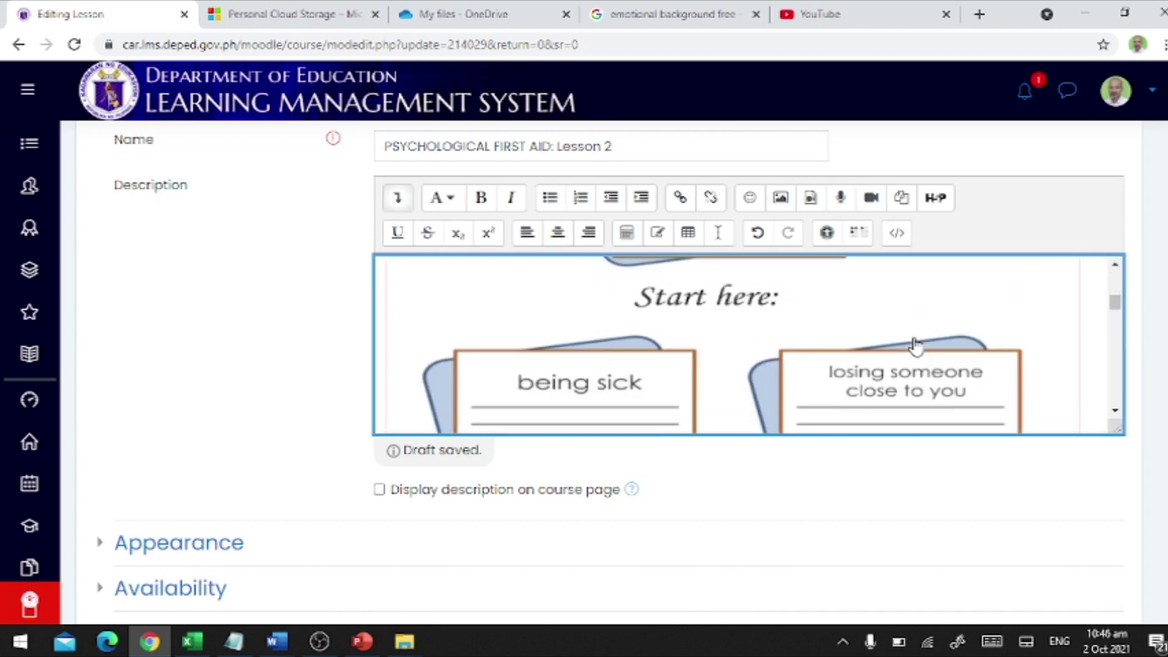
pyautogui.scroll(-10, 916, 339)
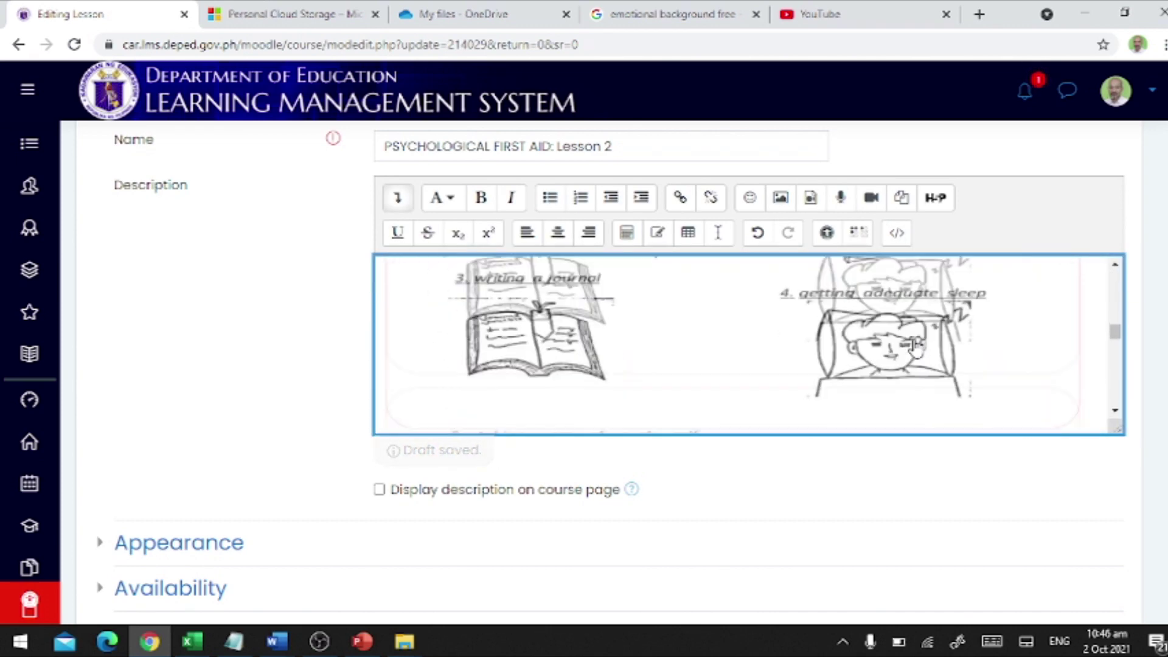
pyautogui.scroll(-10, 911, 346)
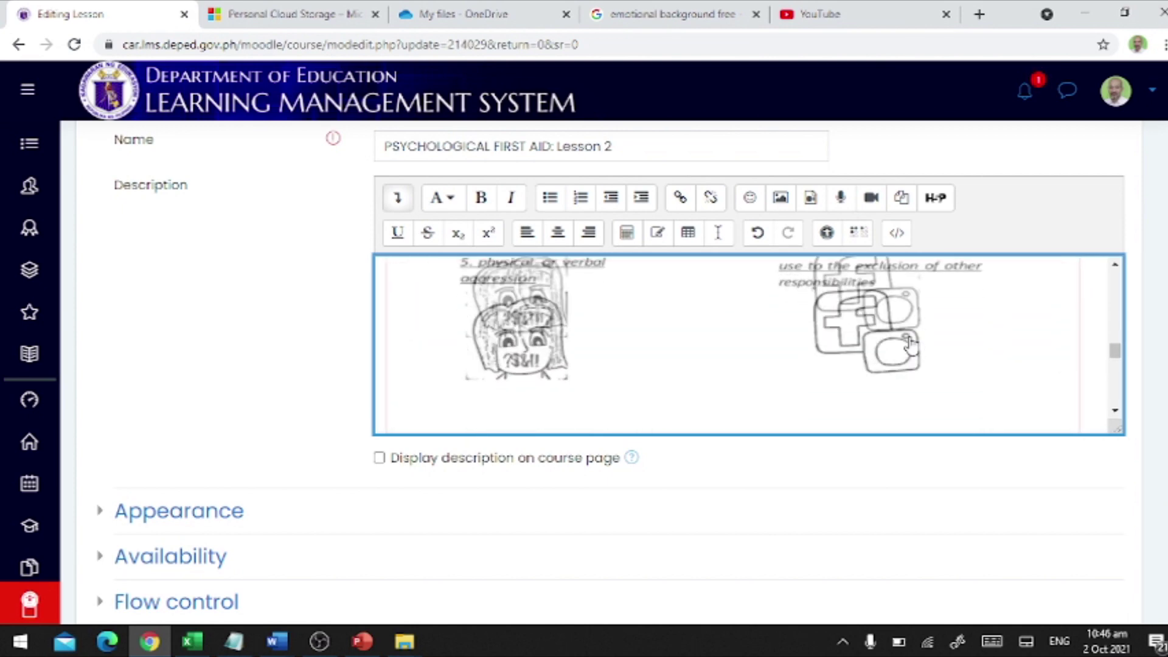
pyautogui.scroll(-10, 912, 343)
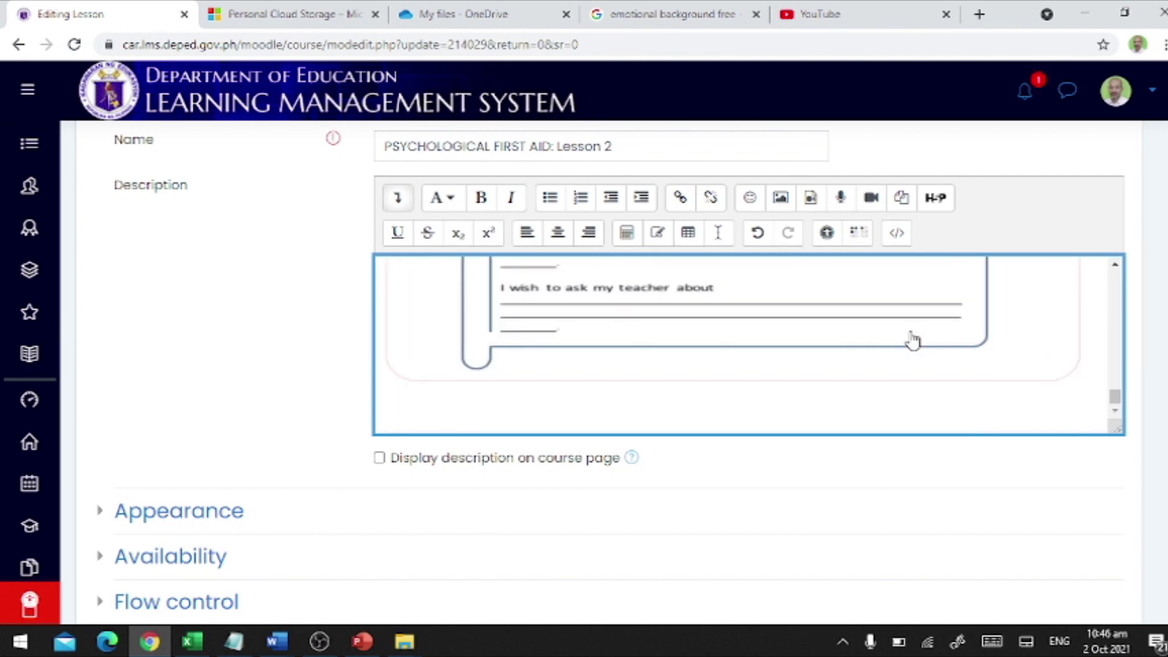
pyautogui.scroll(10, 913, 340)
pyautogui.scroll(5, 913, 341)
pyautogui.scroll(2, 118, 359)
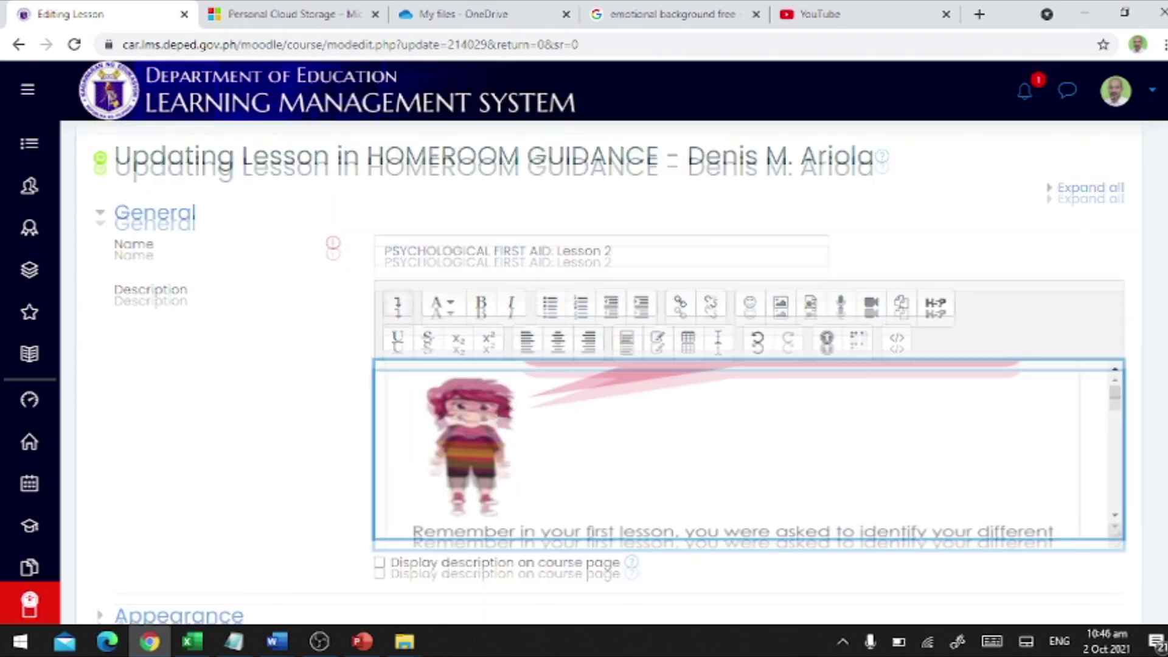
# - Check the lesson's Appearance options and its Availability dates and time limit
pyautogui.scroll(-3, 118, 359)
pyautogui.click(102, 438)
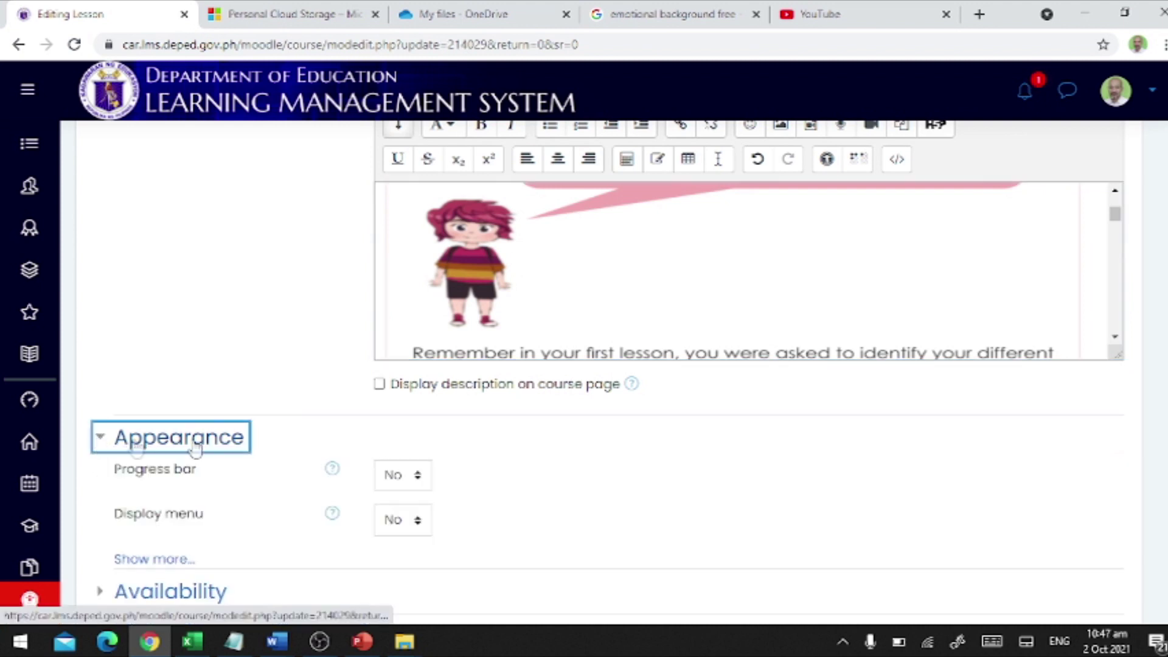
pyautogui.scroll(-3, 148, 444)
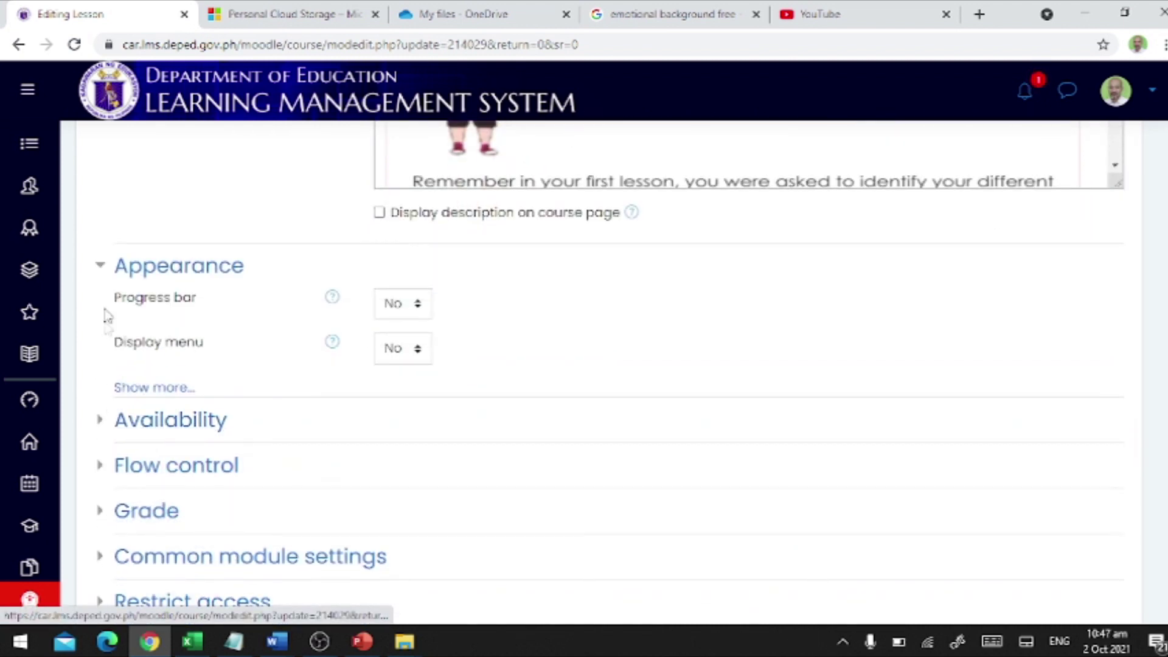
pyautogui.click(105, 265)
pyautogui.click(108, 311)
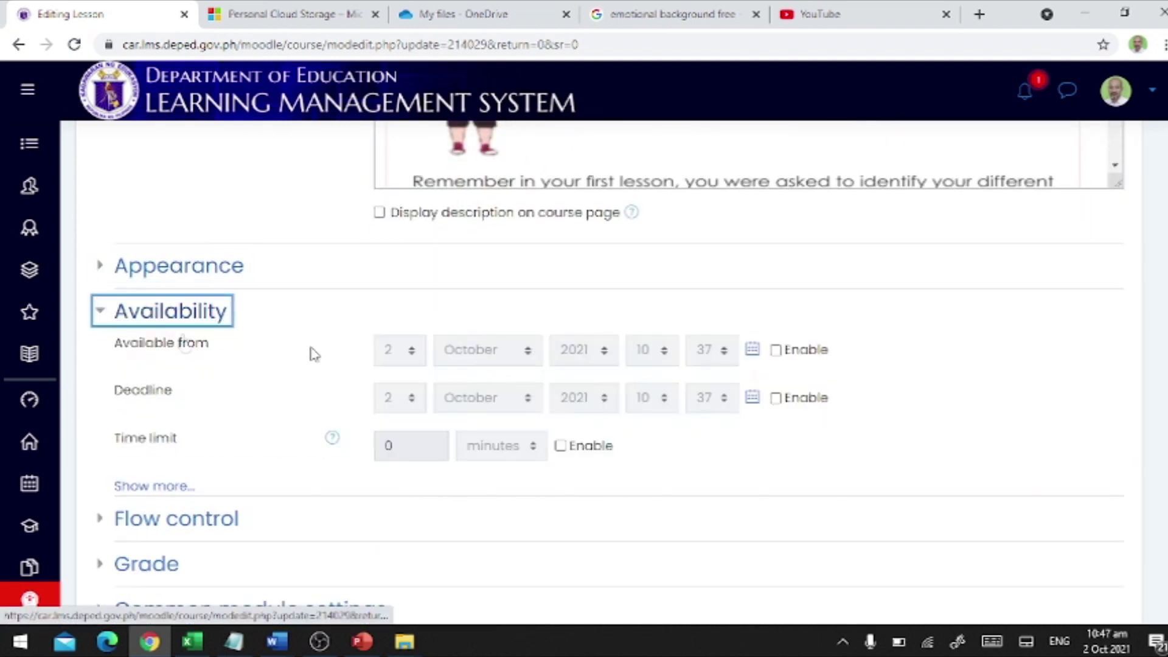
pyautogui.click(777, 350)
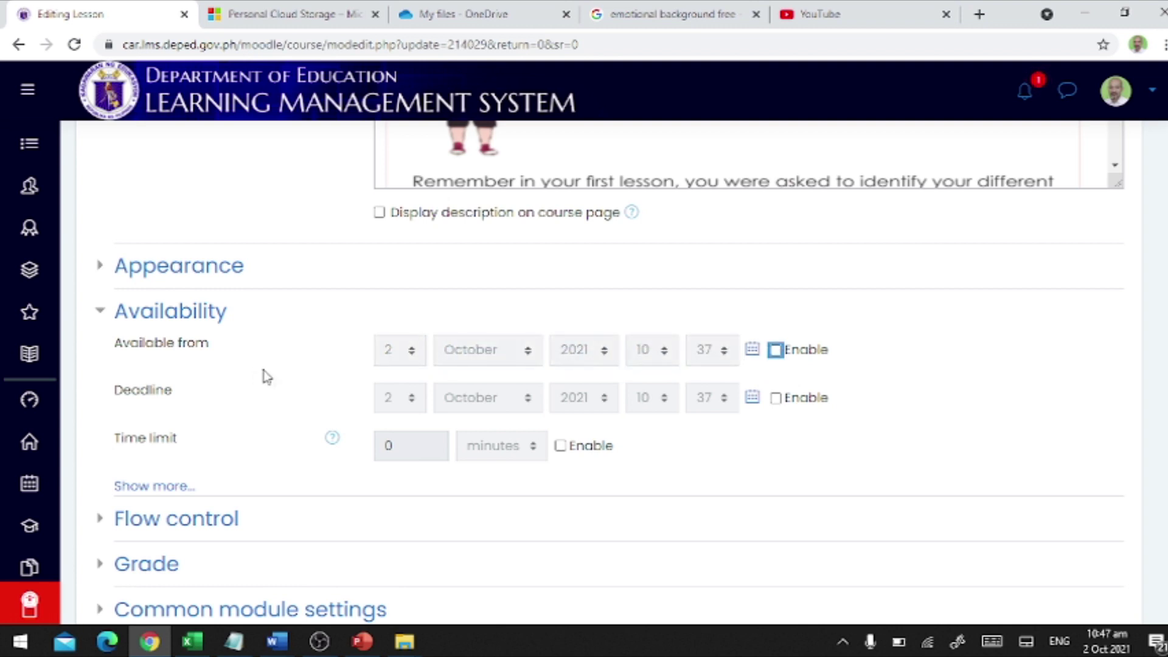
# - Save the lesson and return to the course
pyautogui.scroll(-8, 263, 375)
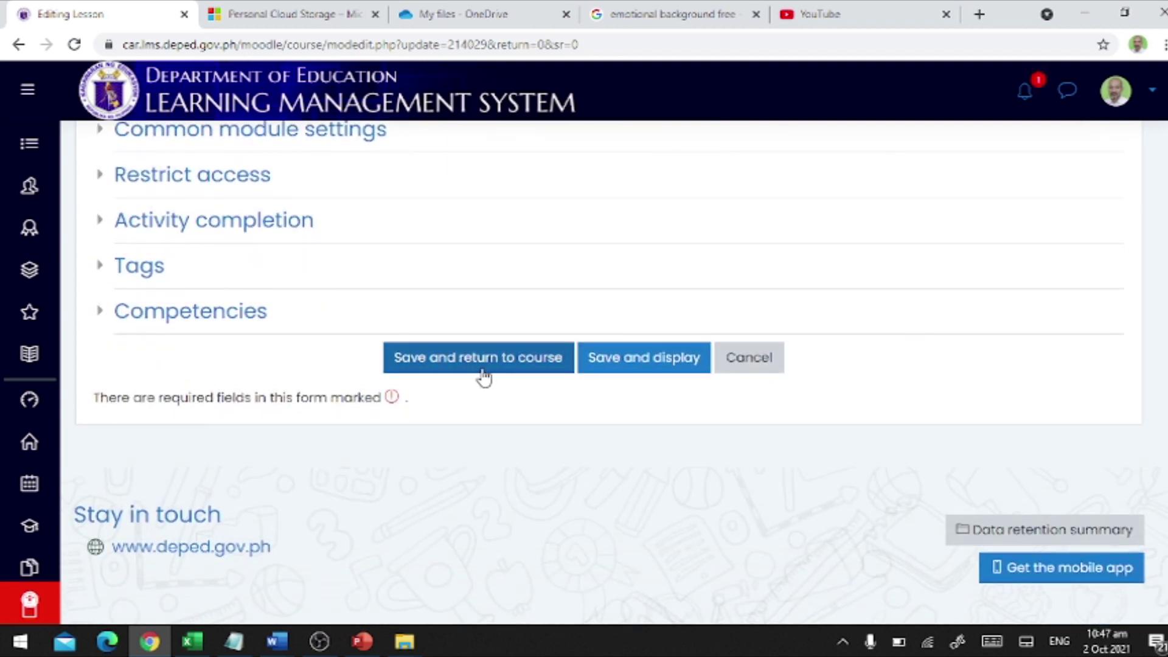
pyautogui.scroll(1, 497, 405)
pyautogui.click(485, 446)
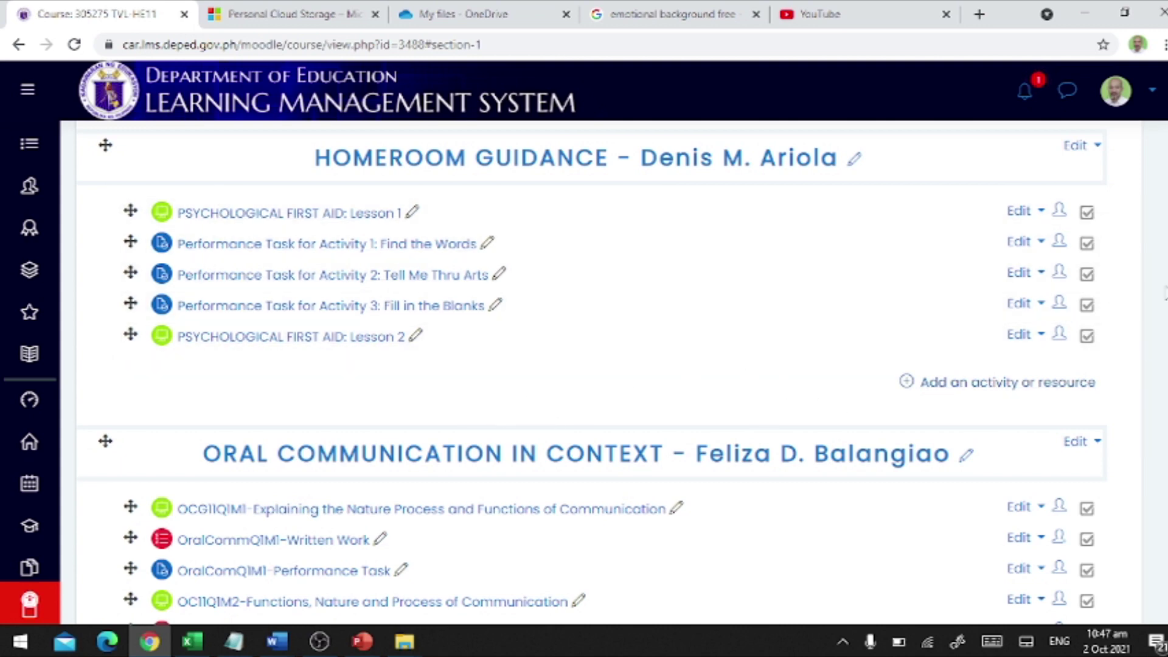
# - Turn course editing off and open PSYCHOLOGICAL FIRST AID: Lesson 2 to examine its slide images on the displayed page
pyautogui.scroll(5, 1090, 219)
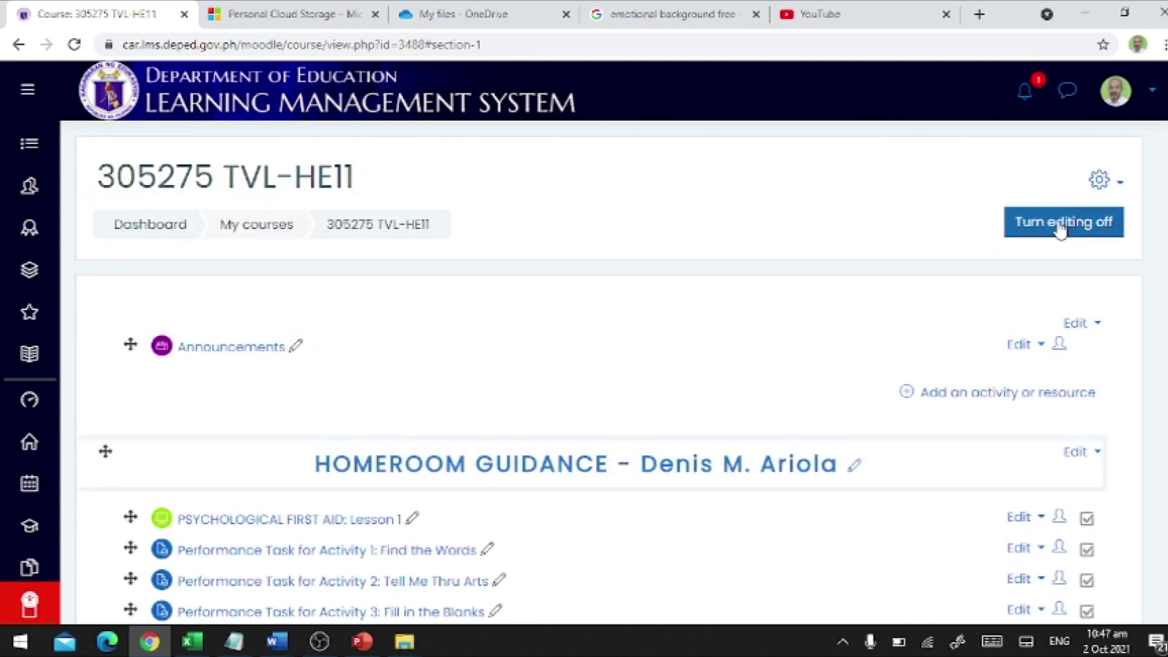
pyautogui.click(1060, 224)
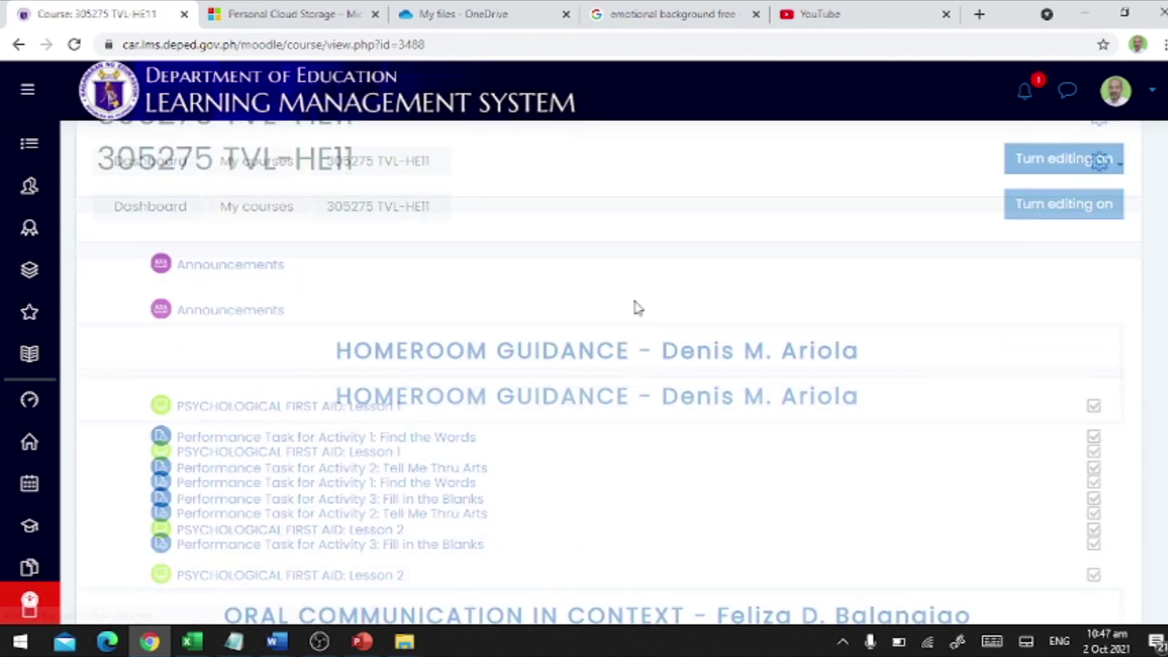
pyautogui.scroll(-4, 334, 334)
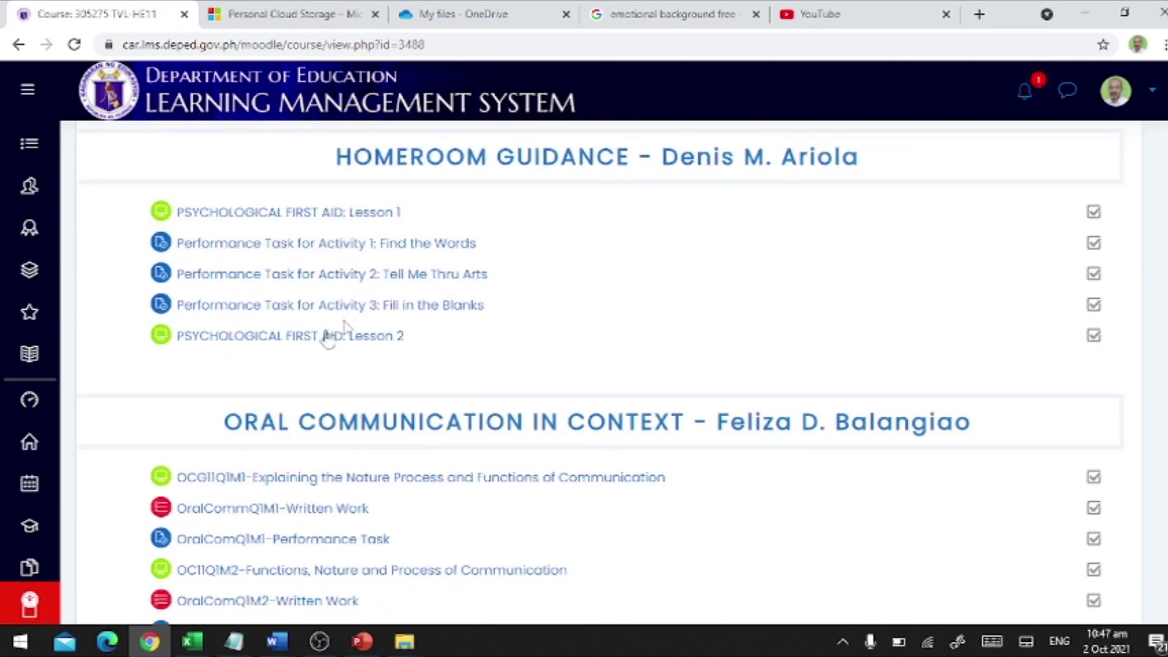
pyautogui.click(276, 338)
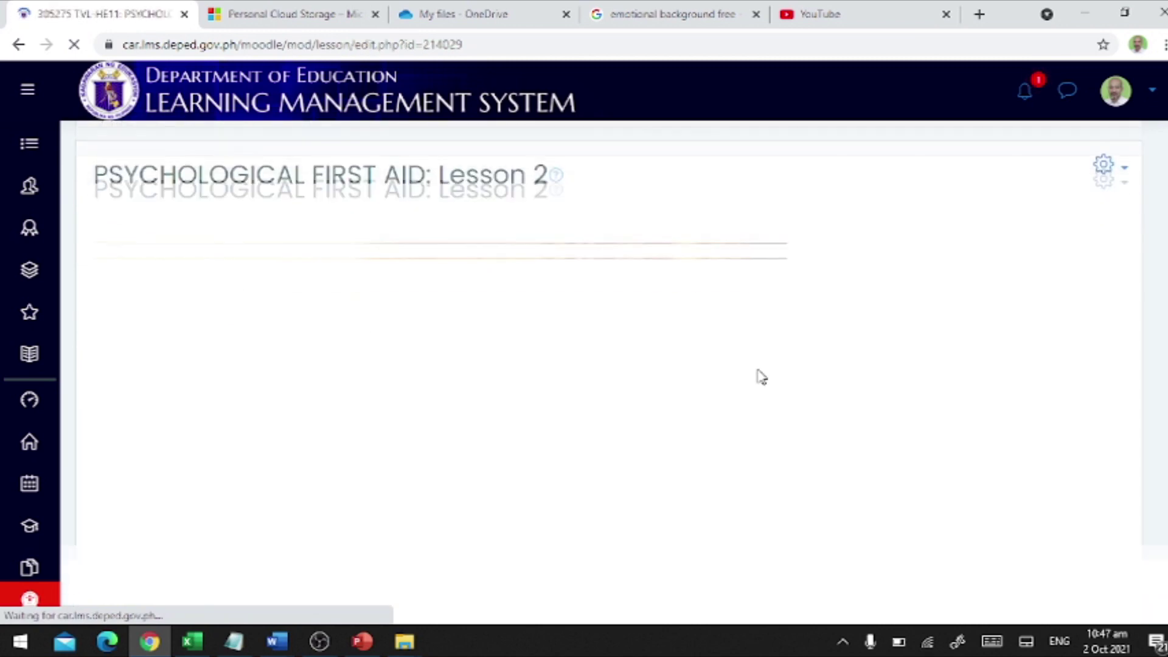
pyautogui.scroll(-4, 594, 342)
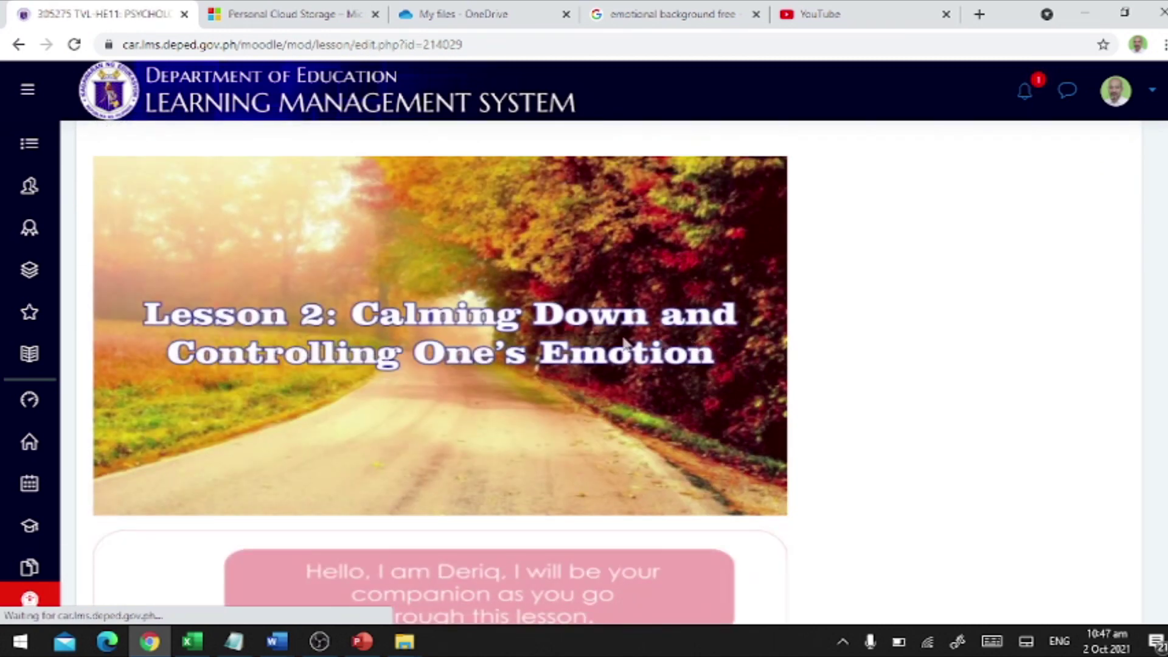
pyautogui.scroll(-4, 593, 342)
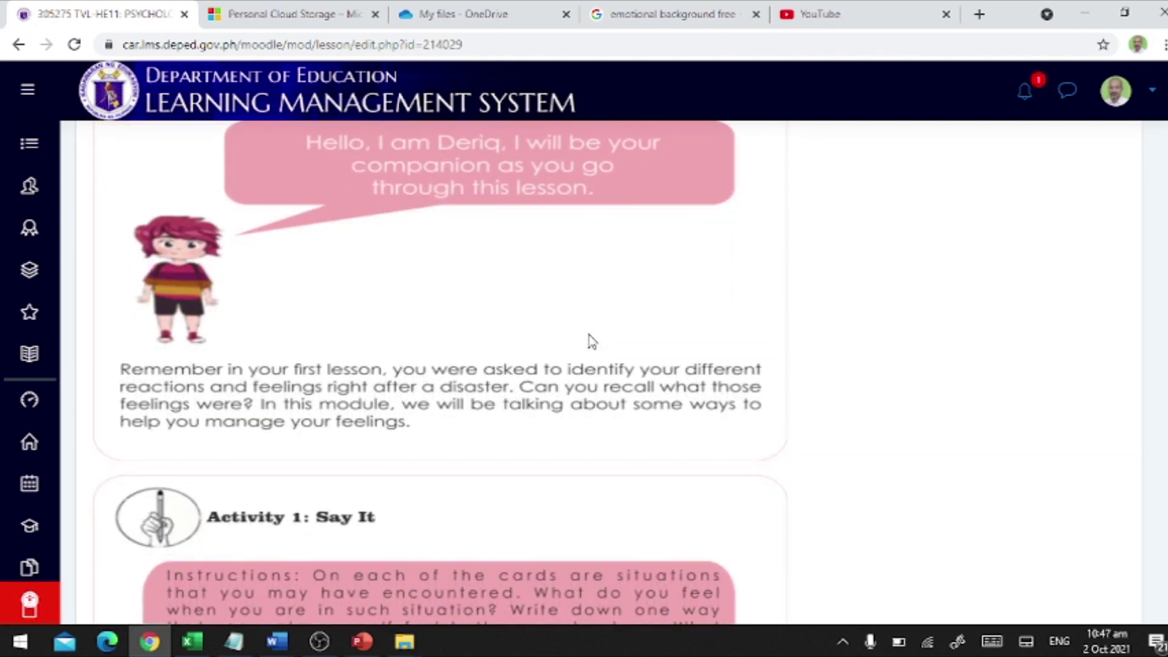
pyautogui.scroll(-5, 528, 307)
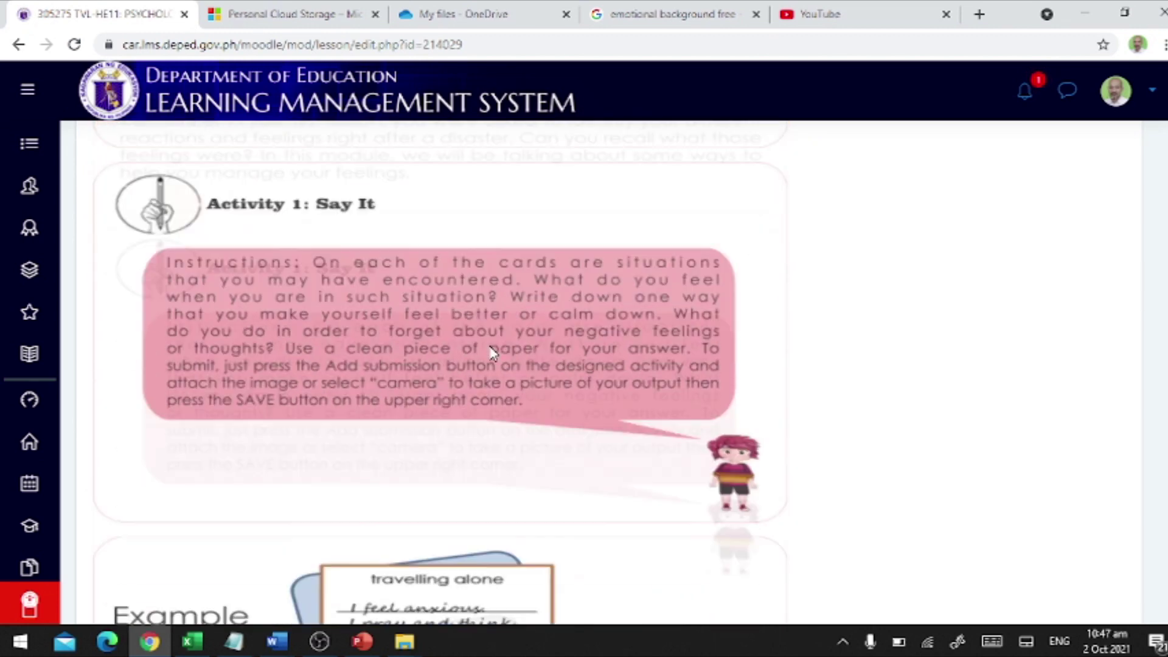
pyautogui.scroll(-9, 496, 353)
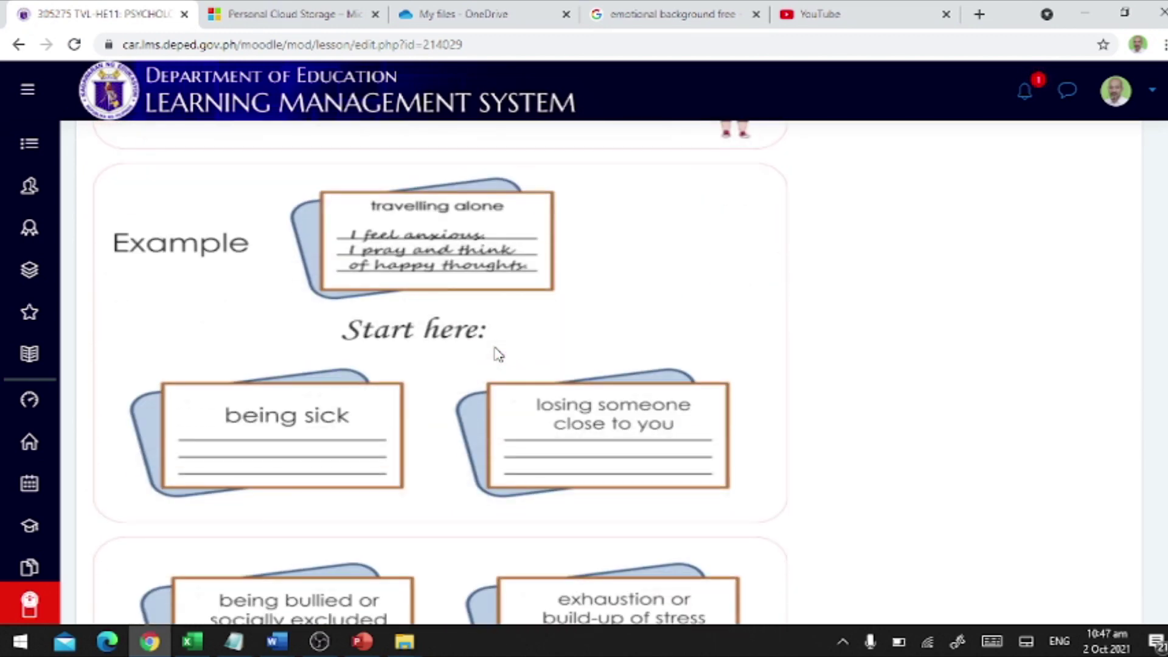
pyautogui.scroll(-15, 496, 353)
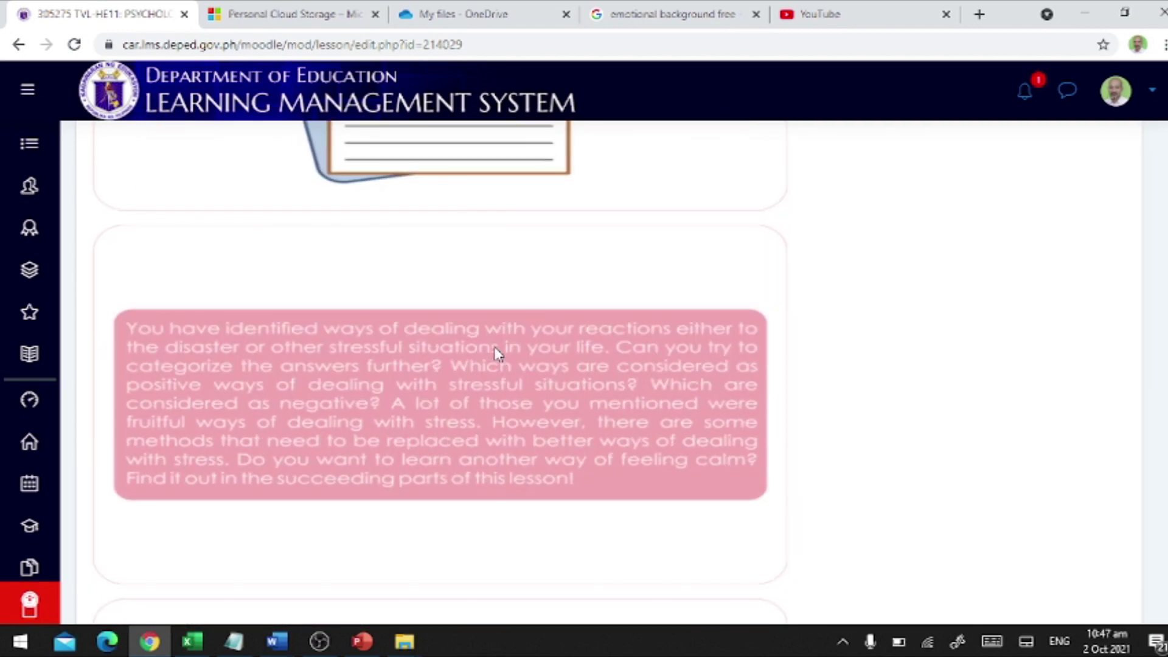
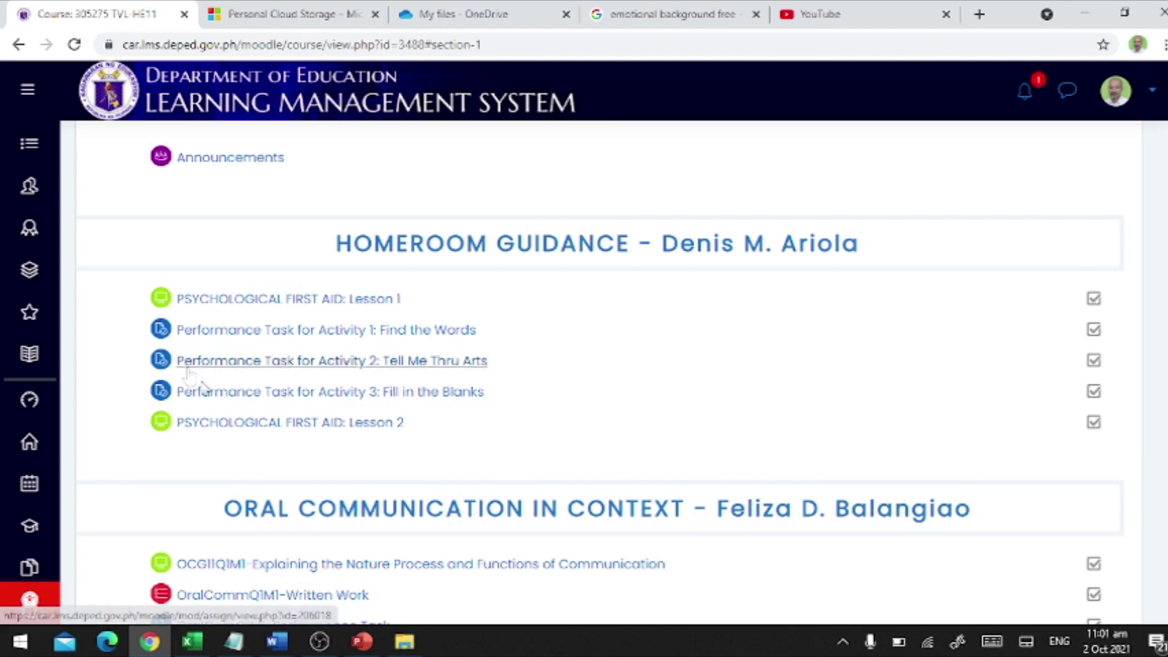
# - Turn course editing on and go to the activity list of the HOMEROOM GUIDANCE section
pyautogui.scroll(3, 608, 365)
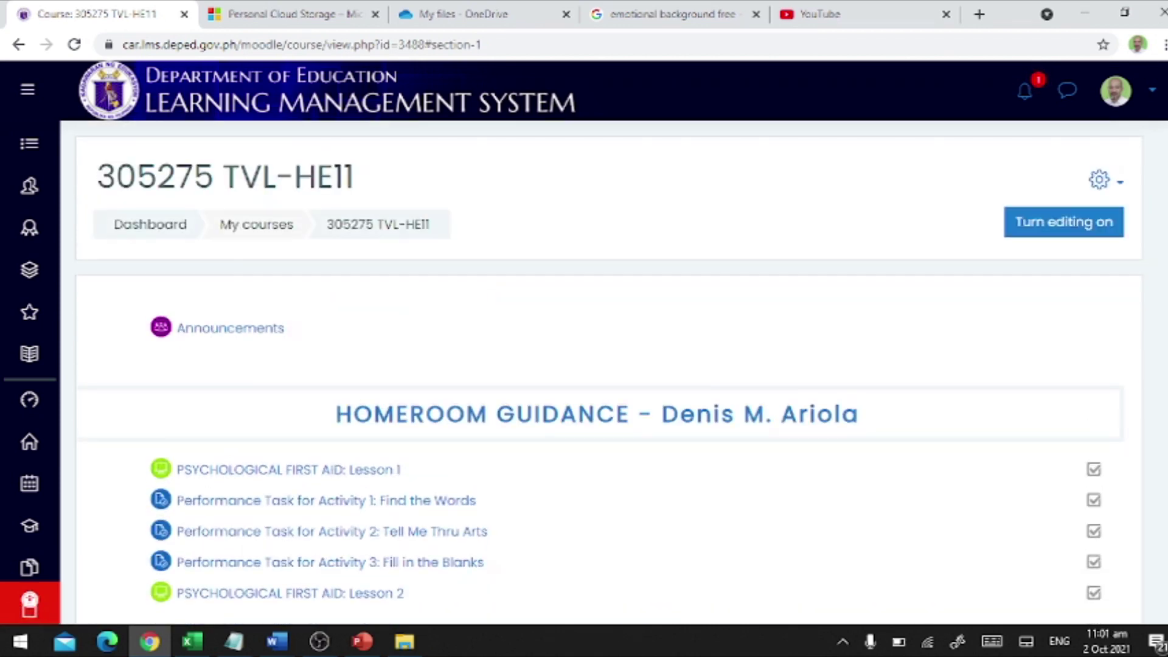
pyautogui.click(1073, 220)
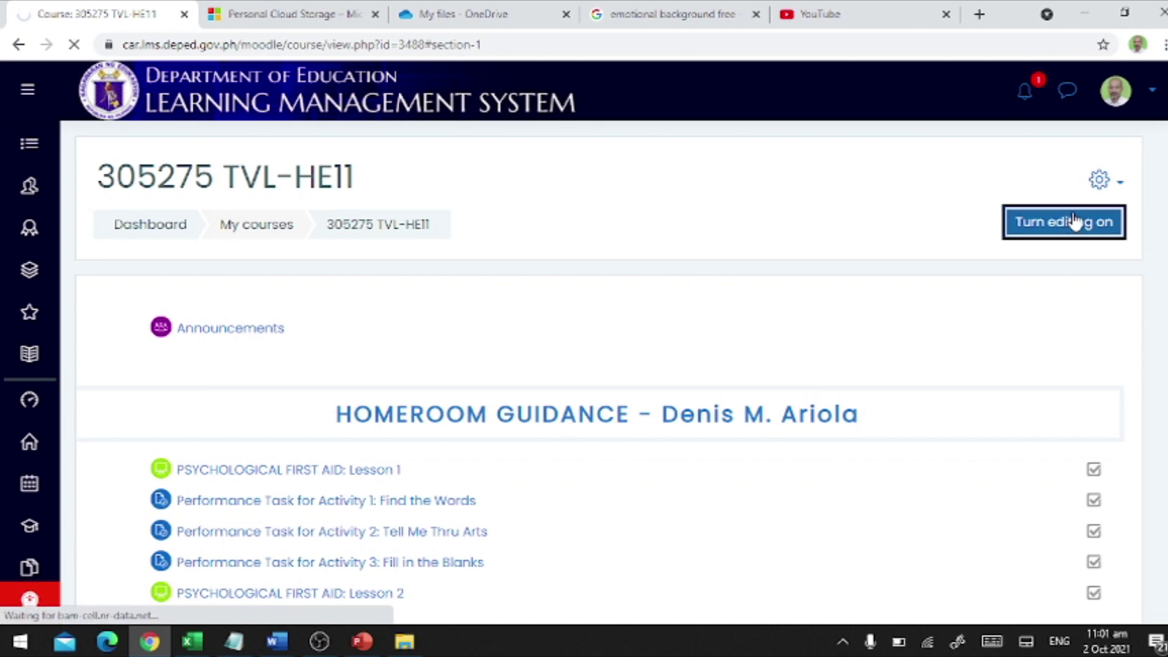
pyautogui.scroll(-3, 433, 457)
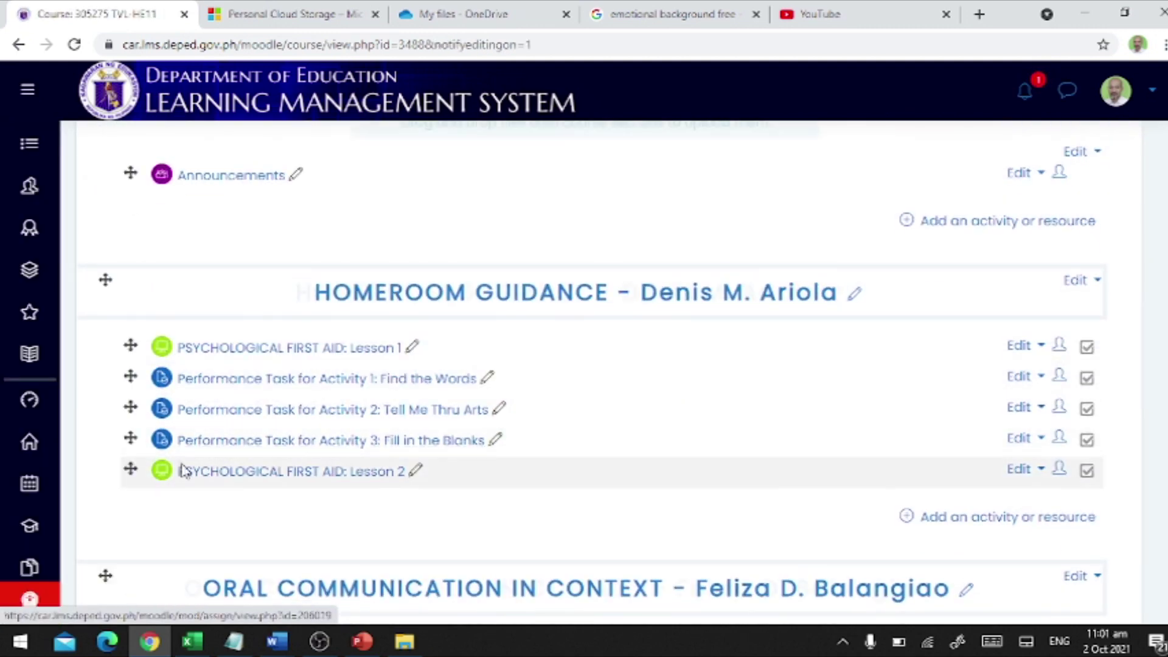
# - Add a new Assignment to the HOMEROOM GUIDANCE section and name it "Activity 1: Say It"
pyautogui.click(1021, 525)
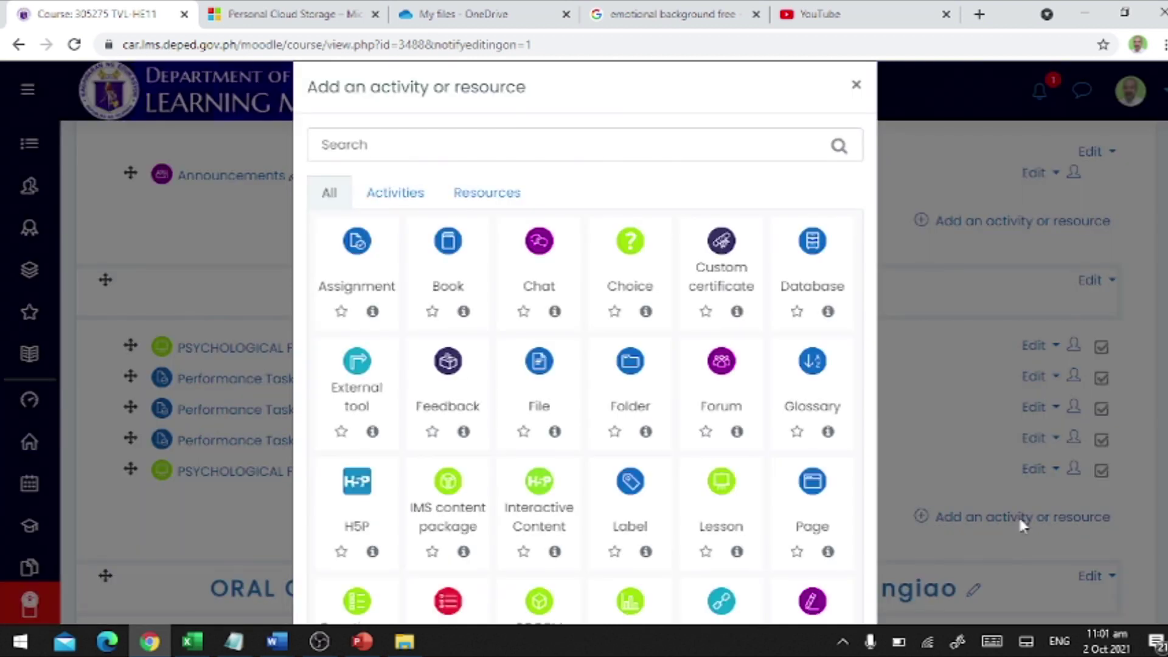
pyautogui.click(359, 243)
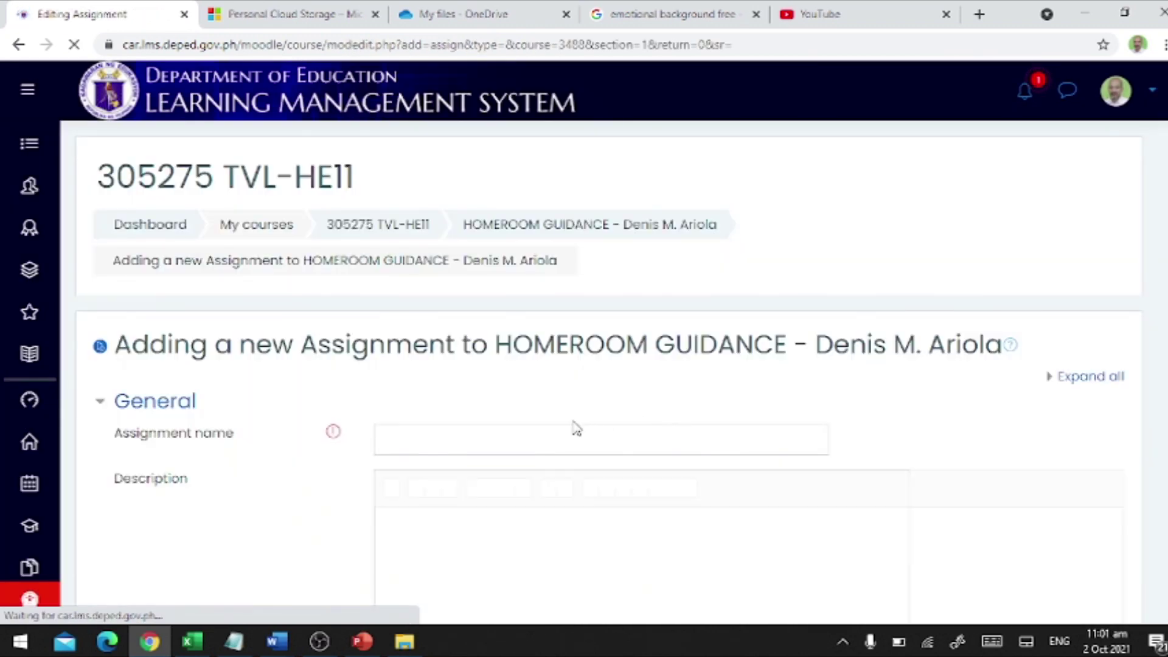
pyautogui.click(577, 431)
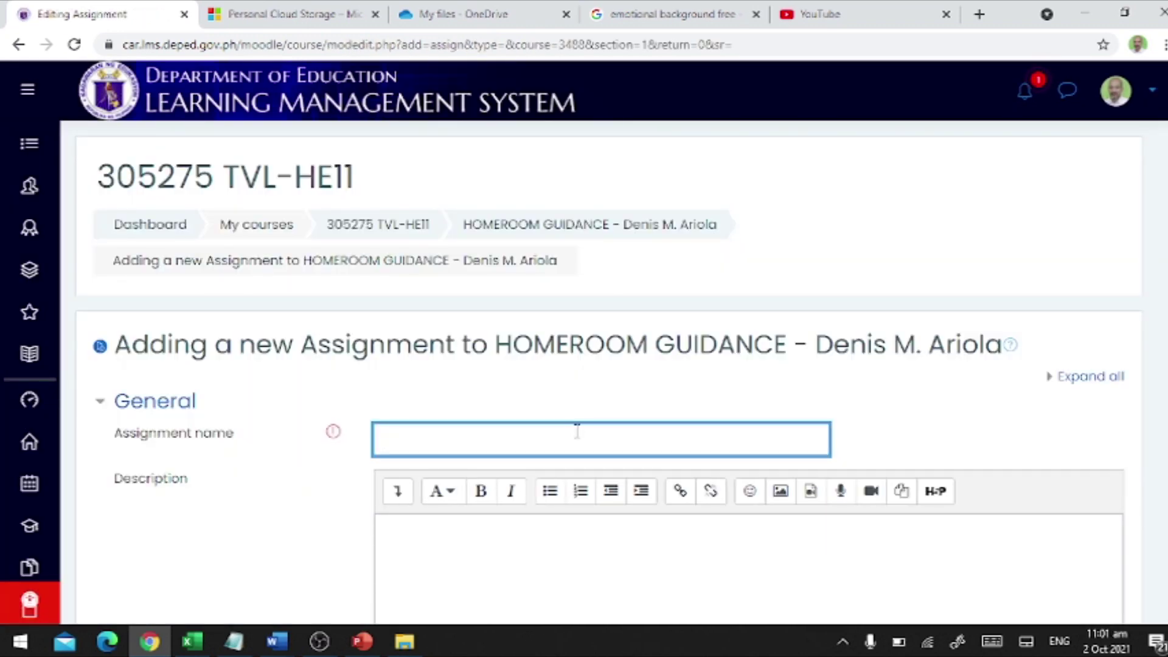
# - Disable the assignment's allow-submissions-from date, due date and grading reminder date
pyautogui.scroll(-2, 577, 431)
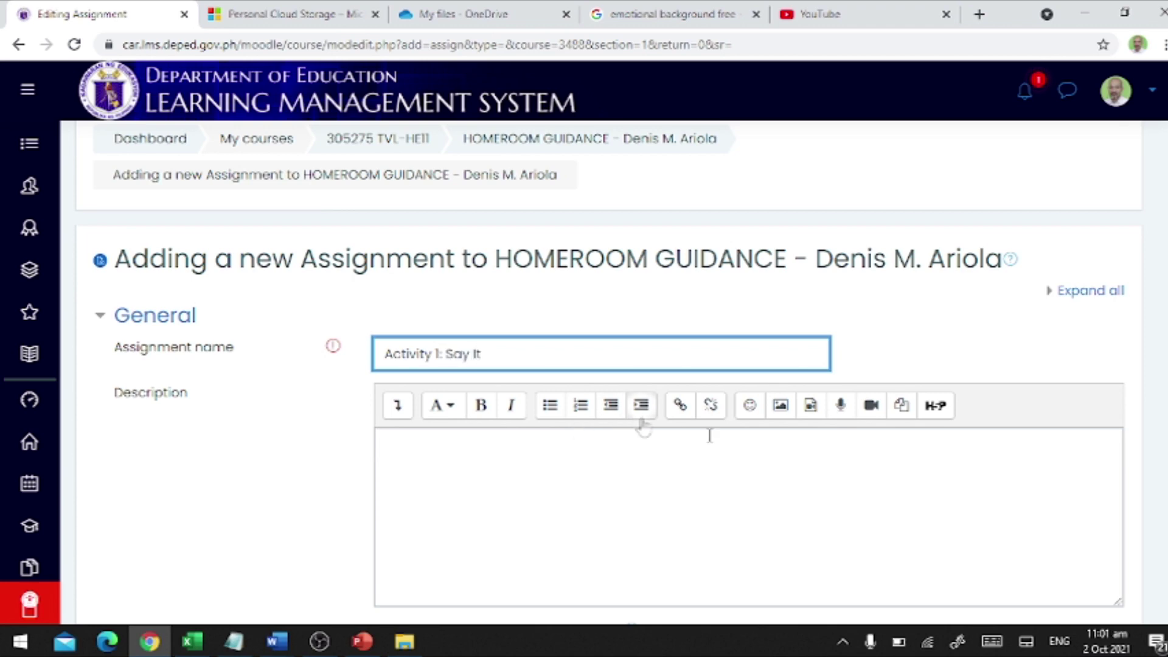
pyautogui.scroll(-15, 852, 435)
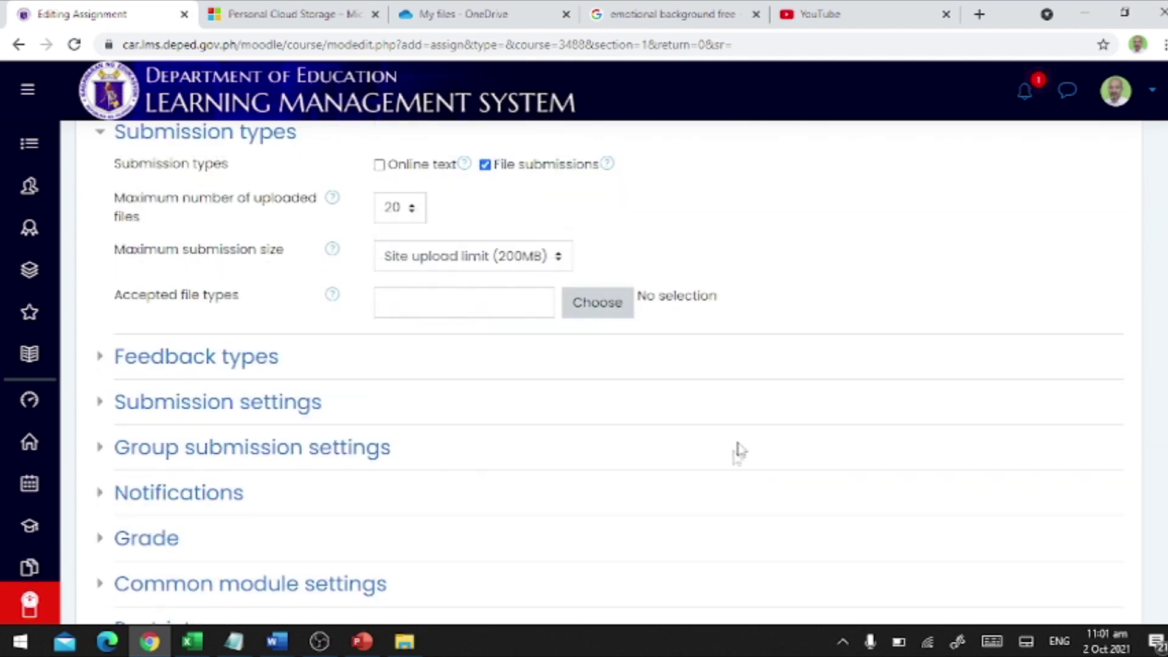
pyautogui.scroll(7, 738, 448)
pyautogui.click(776, 324)
pyautogui.click(776, 372)
pyautogui.click(775, 468)
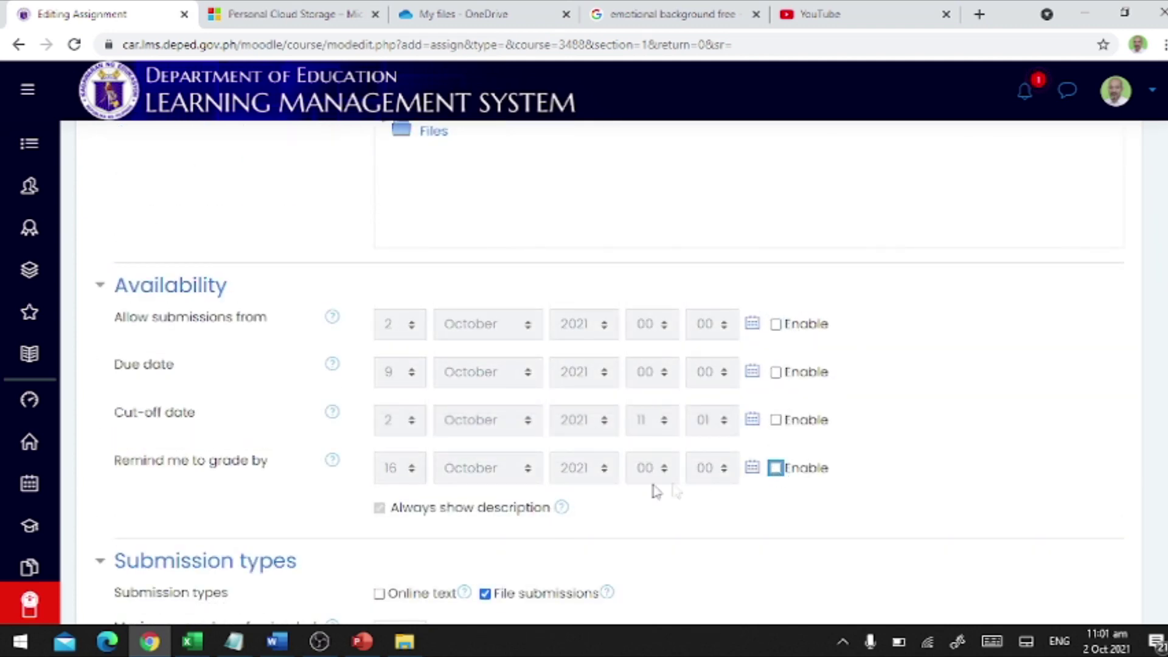
# - Limit file submissions to a maximum of 1 uploaded file and a maximum submission size of 5MB
pyautogui.scroll(-3, 663, 490)
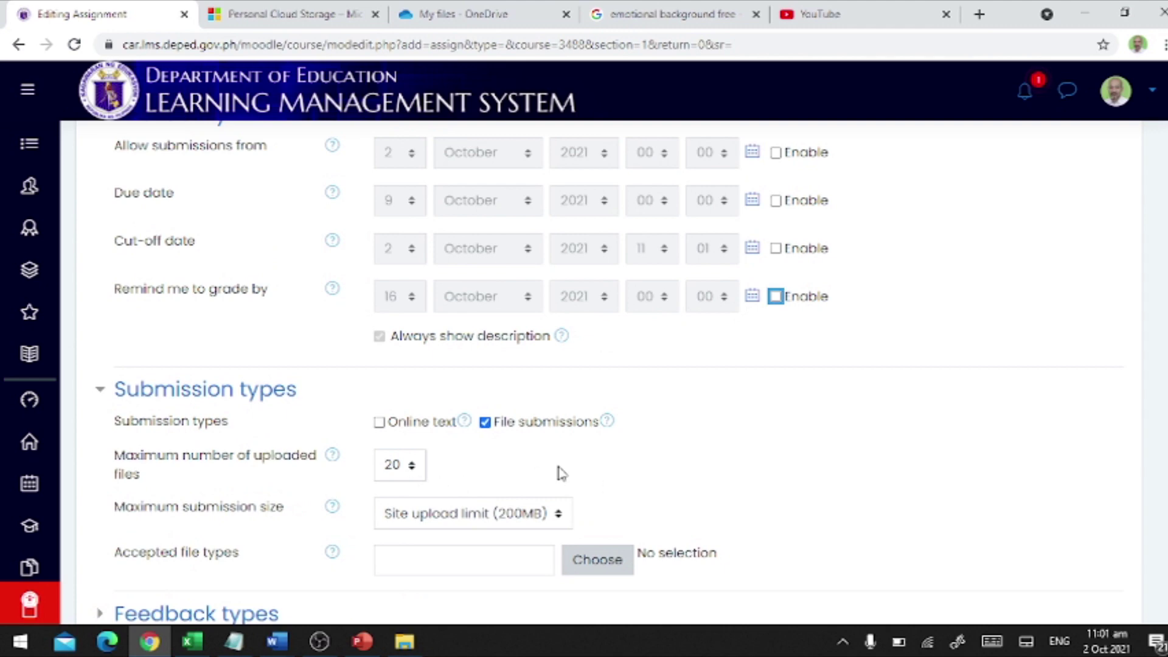
pyautogui.scroll(-2, 558, 472)
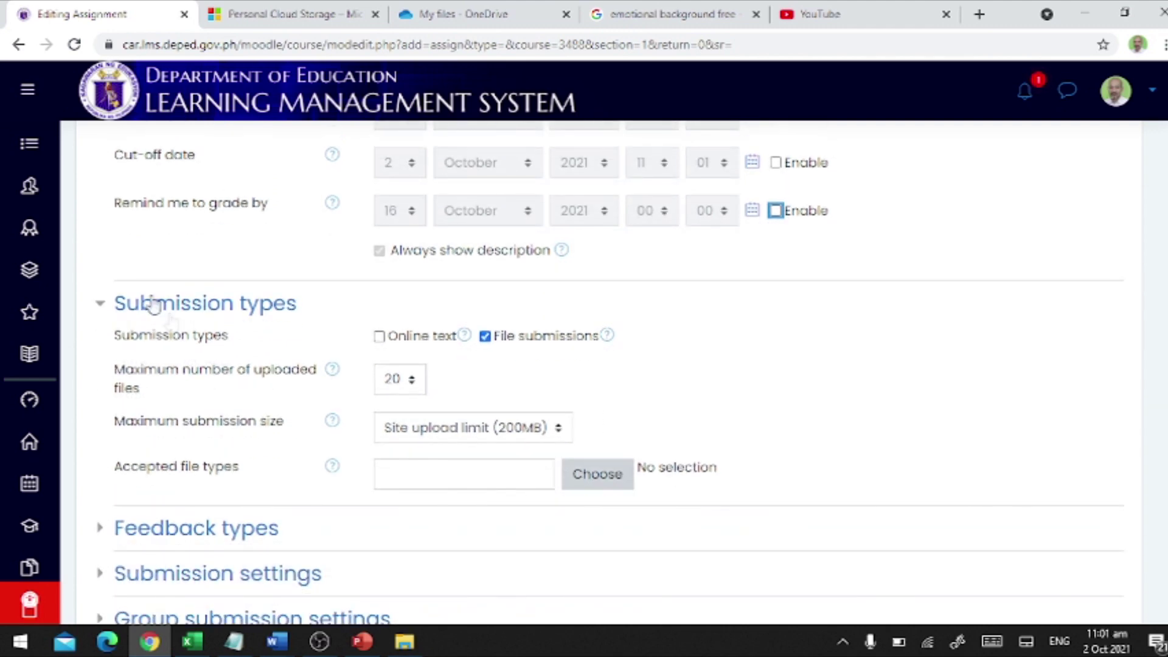
pyautogui.click(397, 383)
pyautogui.scroll(3, 402, 182)
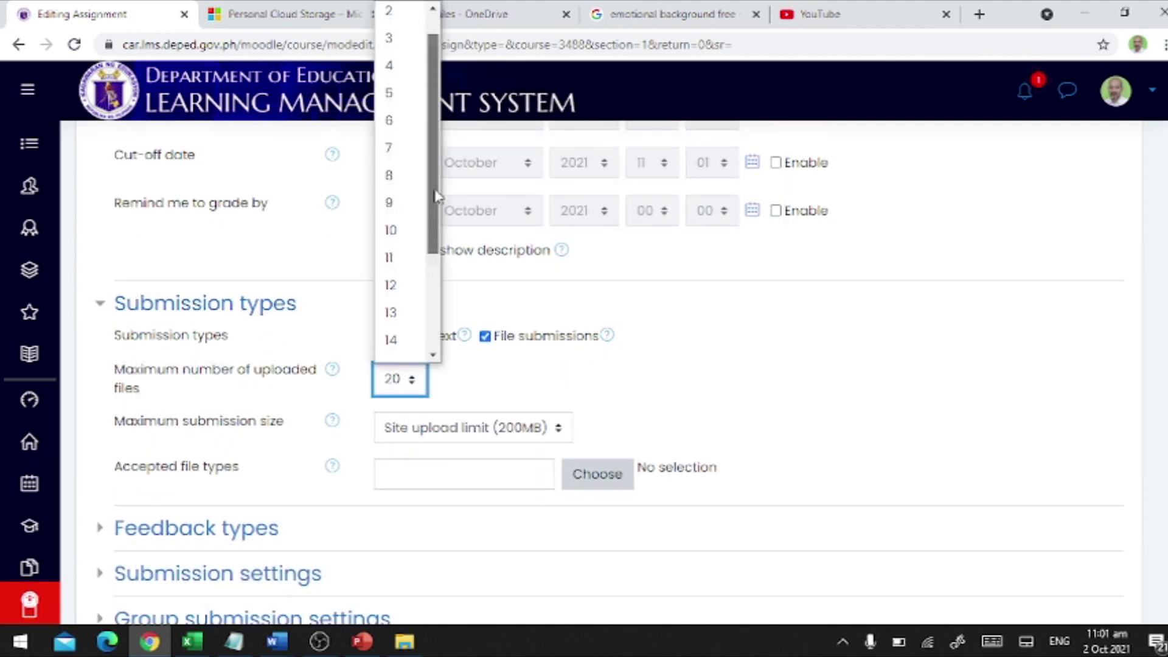
pyautogui.click(400, 23)
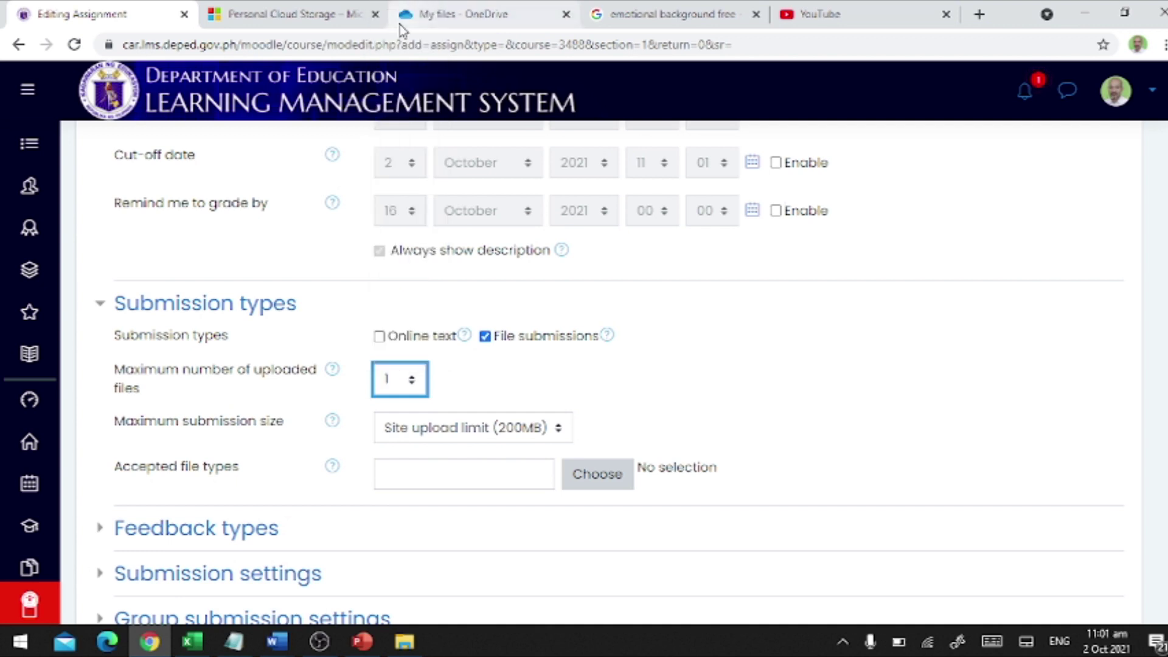
pyautogui.click(496, 428)
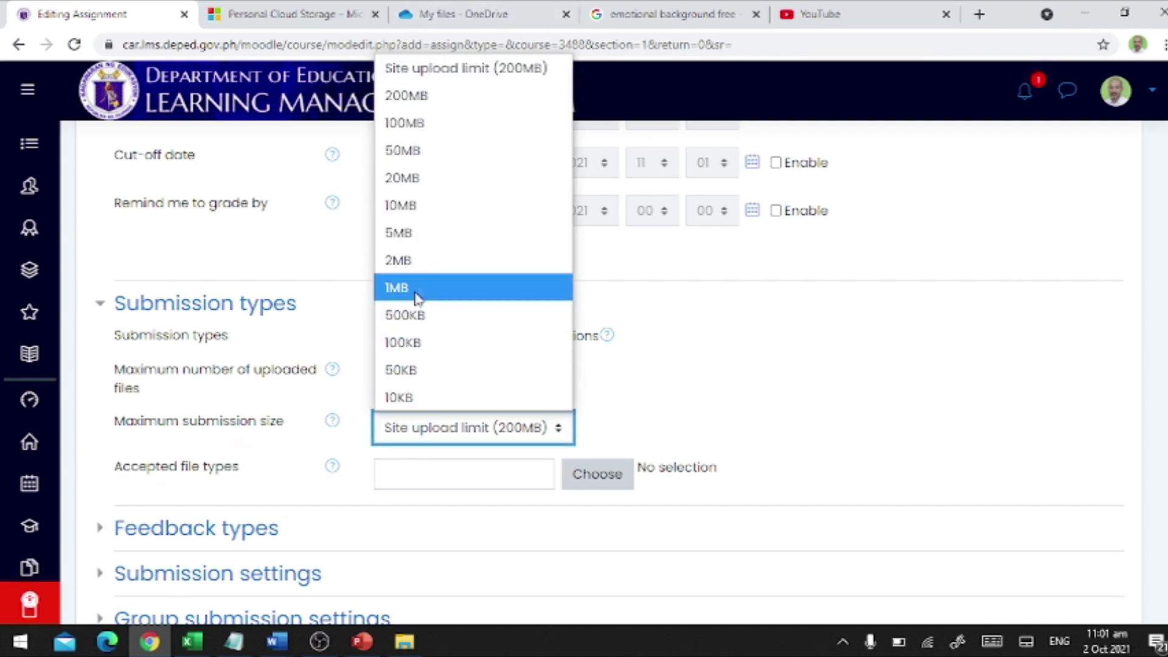
pyautogui.click(426, 237)
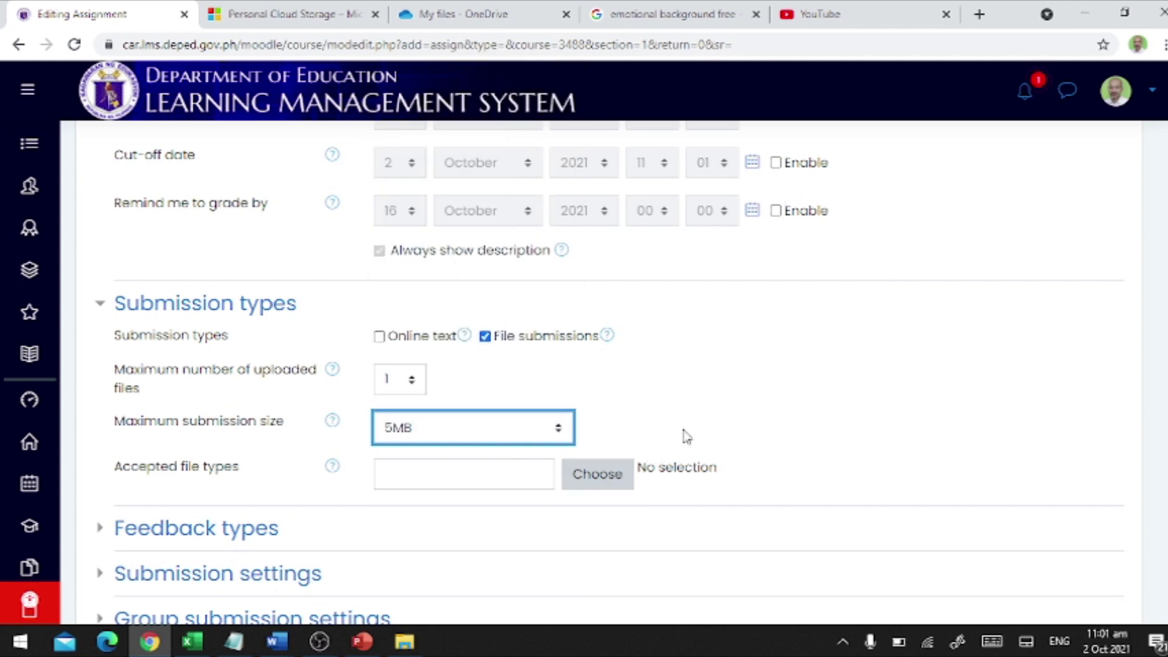
# - Set the accepted file types for the submission to document files and image files, and save that selection
pyautogui.click(610, 484)
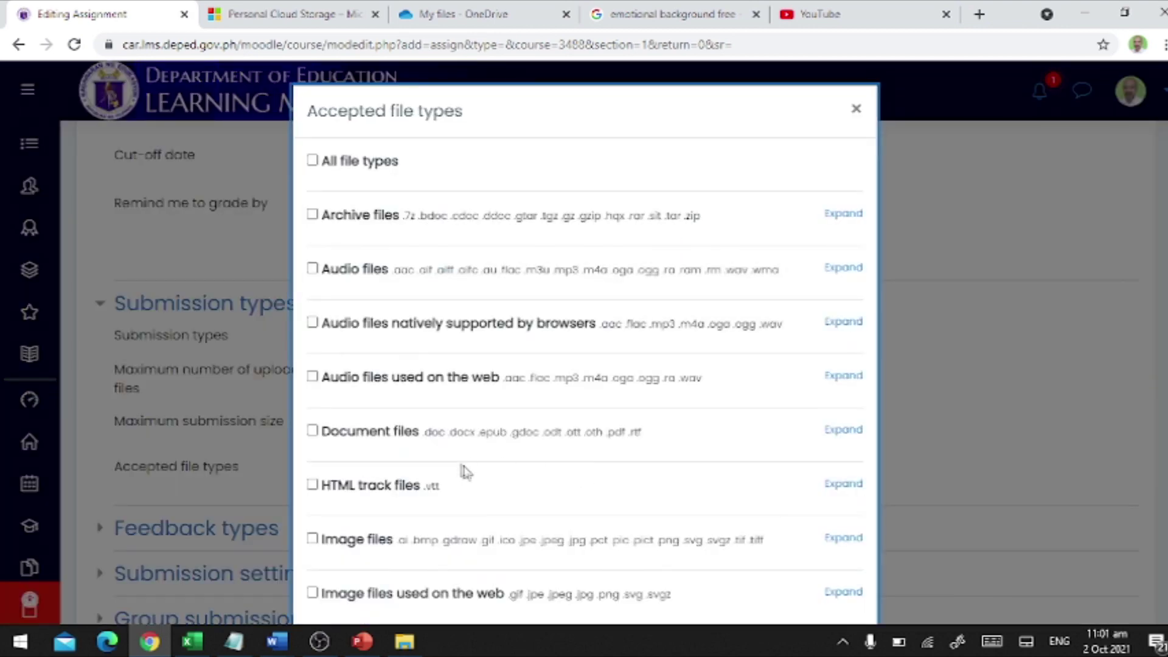
pyautogui.click(312, 431)
pyautogui.scroll(-5, 411, 426)
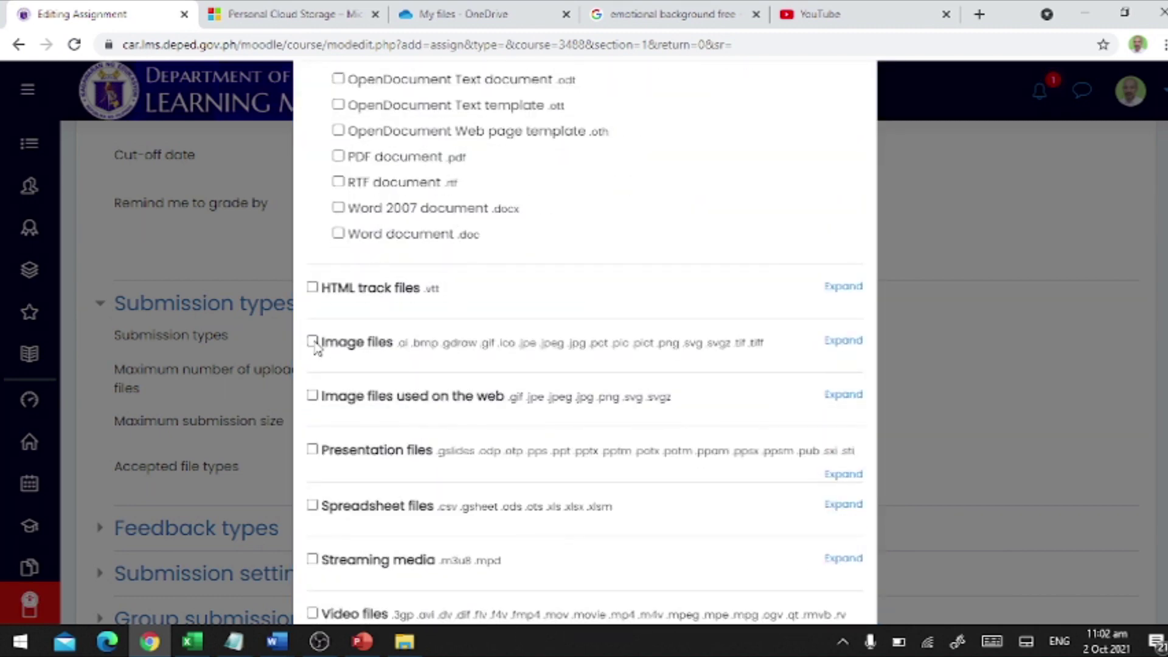
pyautogui.click(312, 342)
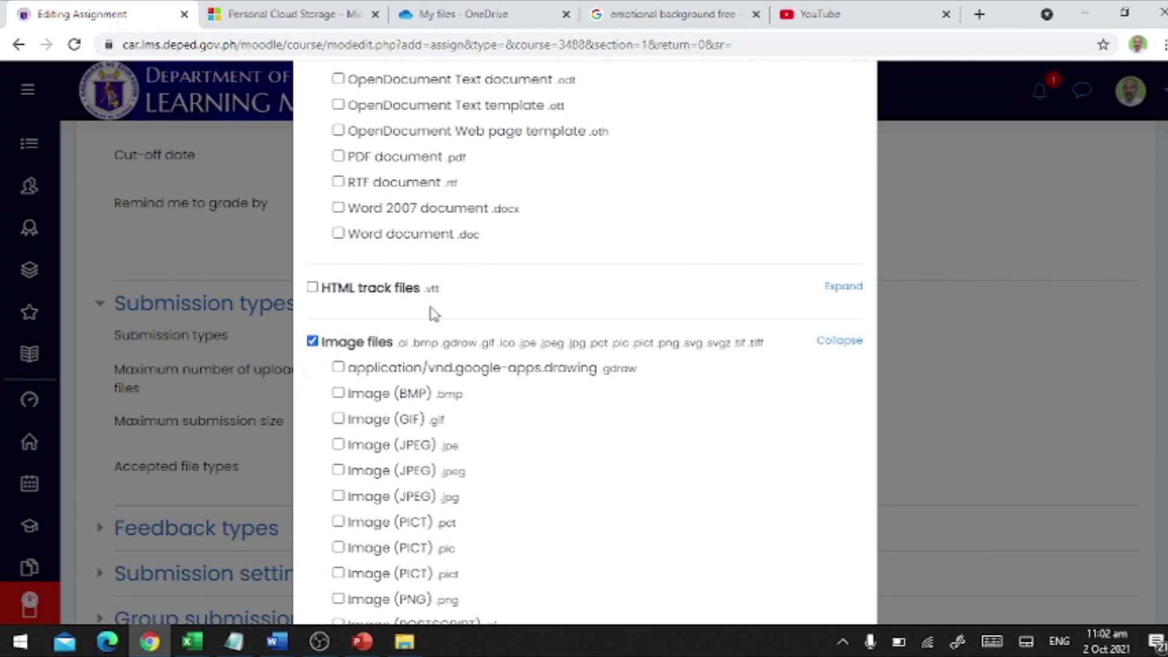
pyautogui.scroll(10, 433, 314)
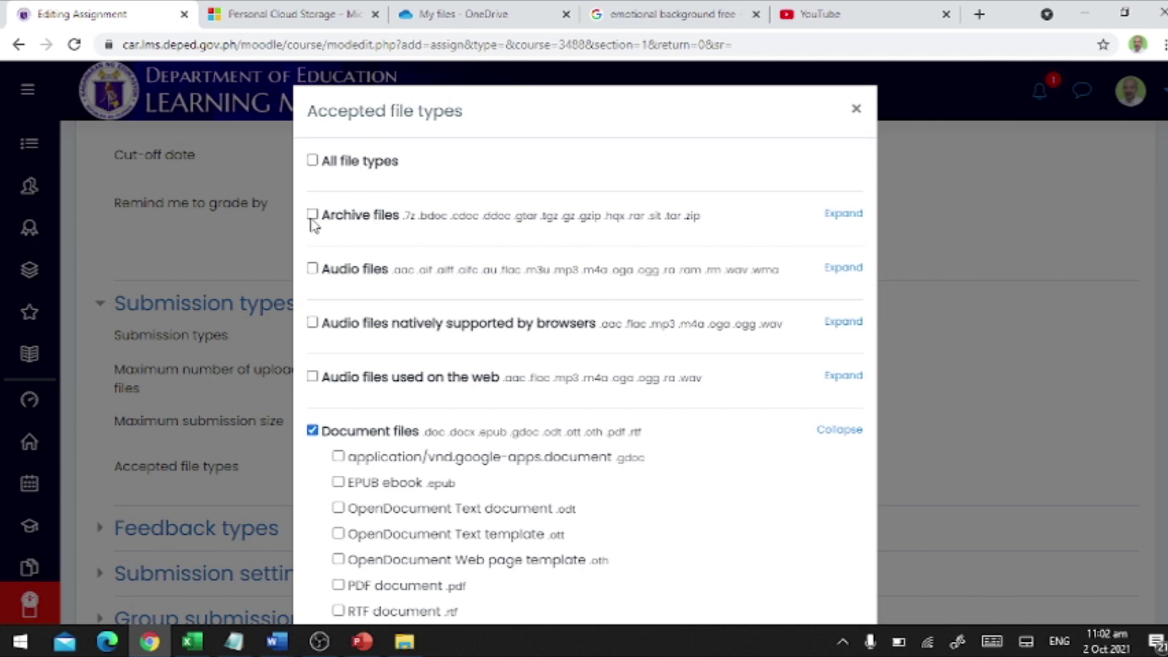
pyautogui.scroll(-7, 316, 448)
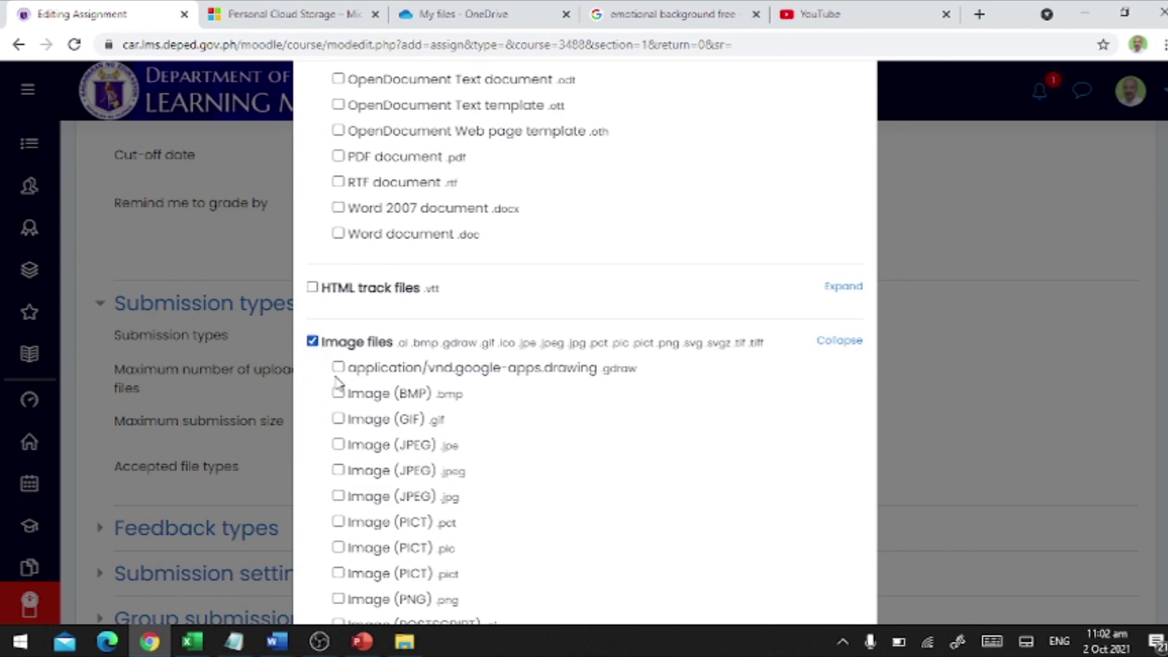
pyautogui.scroll(-4, 352, 394)
pyautogui.scroll(-3, 386, 247)
pyautogui.scroll(4, 386, 248)
pyautogui.scroll(-6, 436, 399)
pyautogui.scroll(-20, 540, 439)
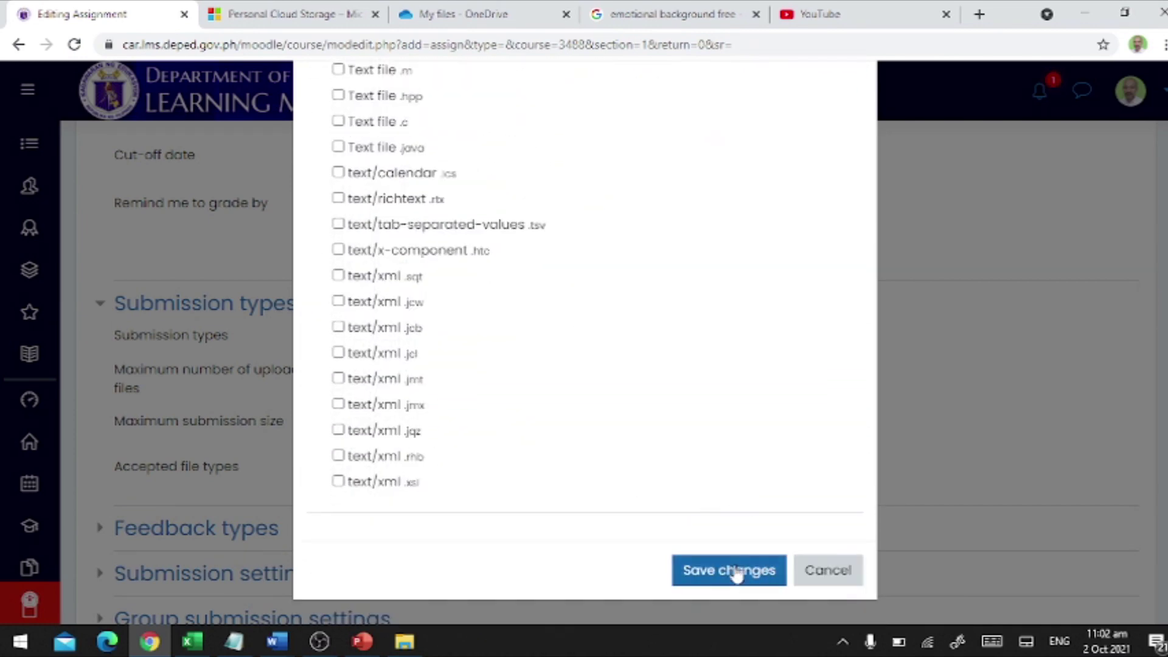
pyautogui.click(734, 575)
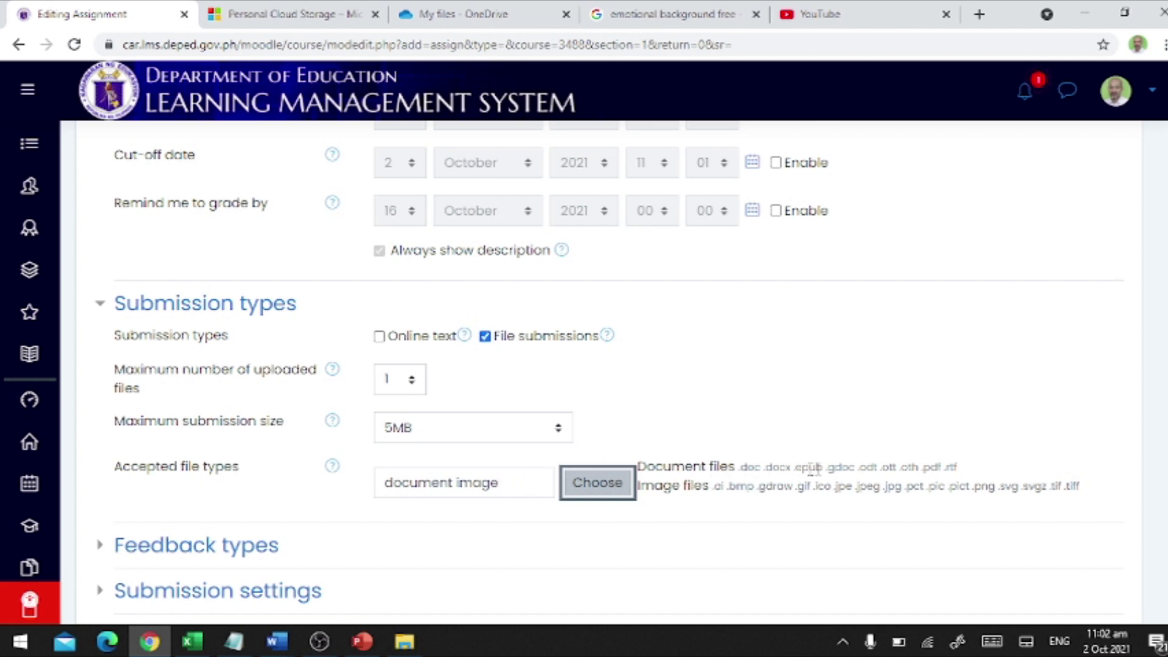
# - Check the accepted document and image extensions, and save the assignment, returning to the course
pyautogui.moveTo(923, 467); pyautogui.dragTo(930, 467)
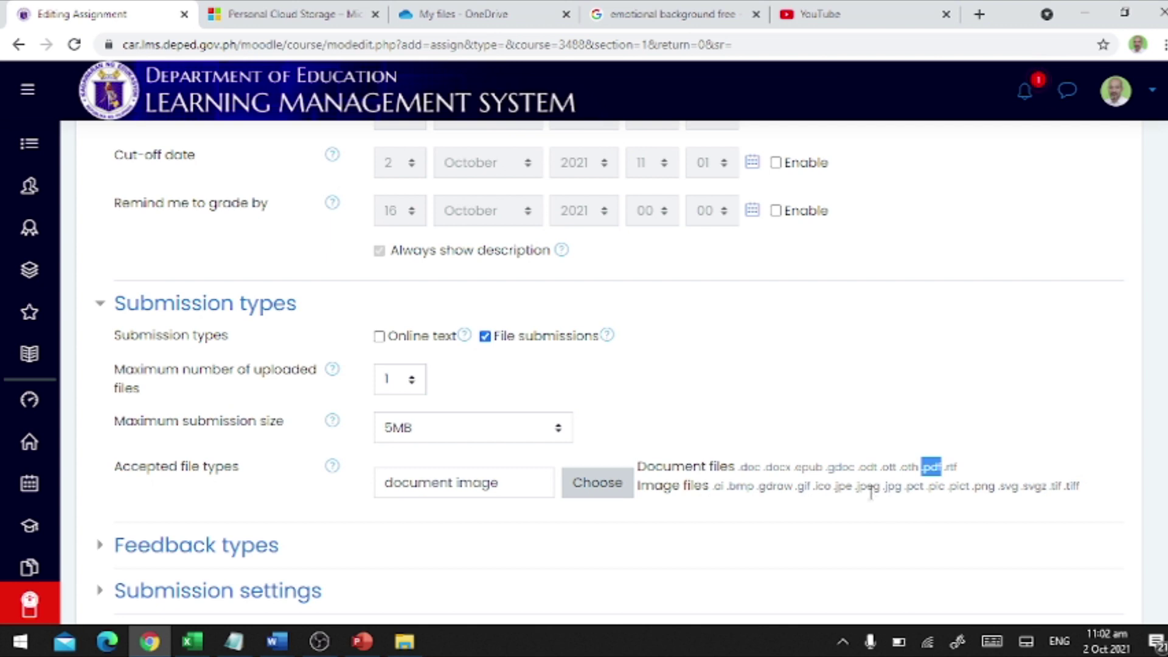
pyautogui.moveTo(858, 488); pyautogui.dragTo(877, 487)
pyautogui.moveTo(971, 487); pyautogui.dragTo(997, 487)
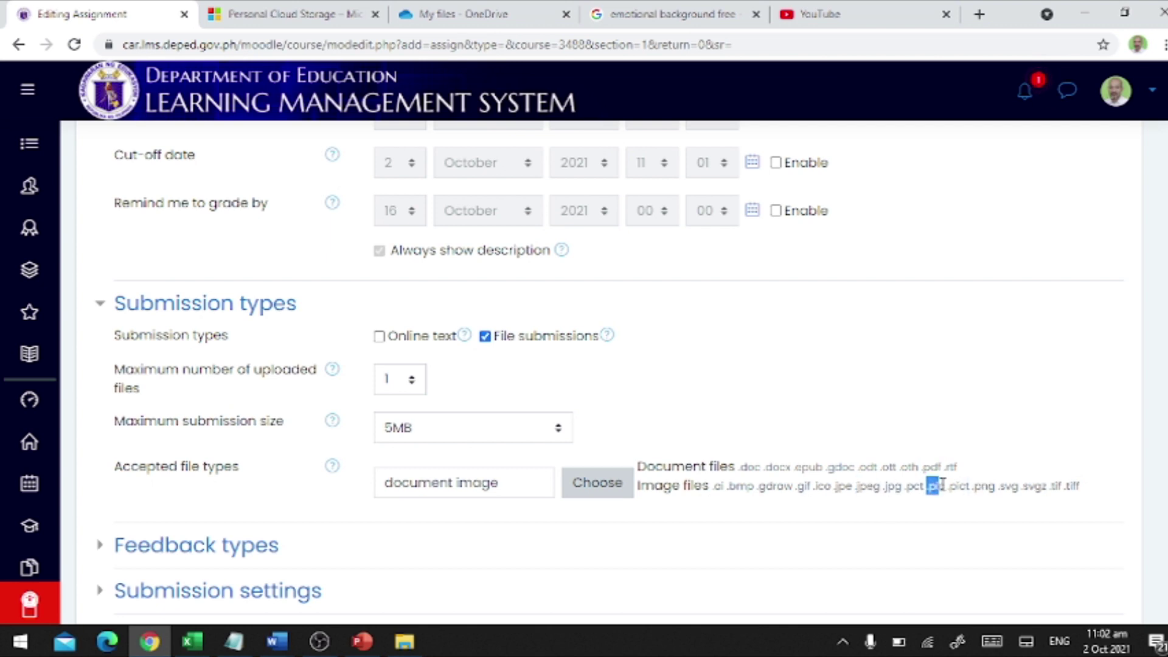
pyautogui.scroll(-10, 534, 472)
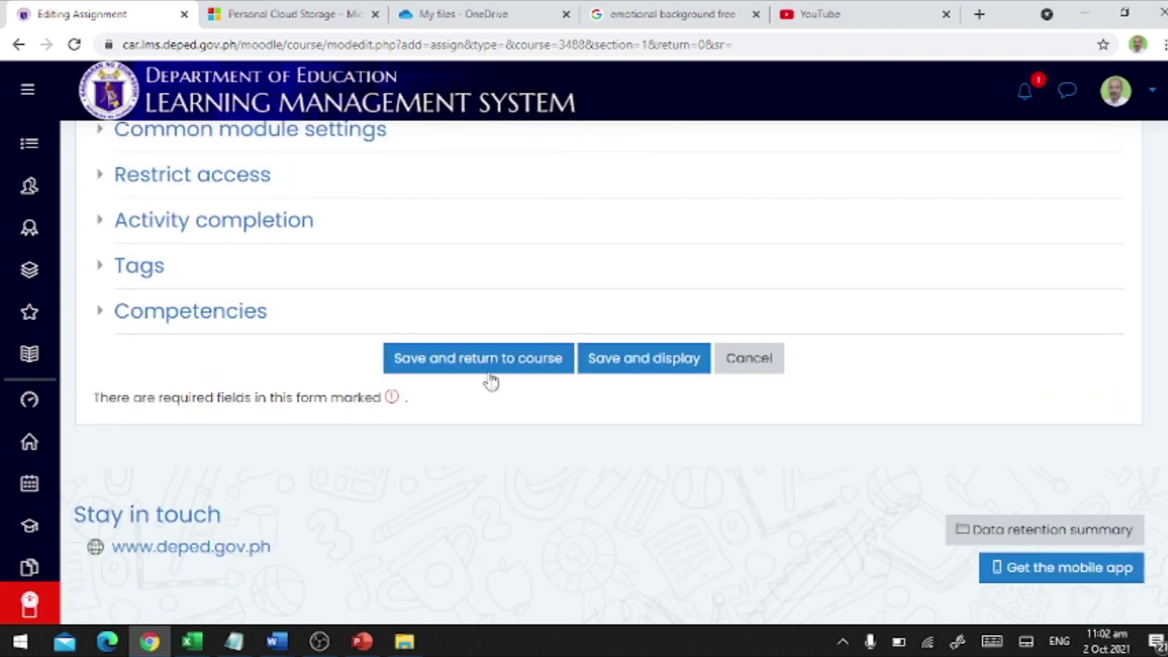
pyautogui.click(485, 365)
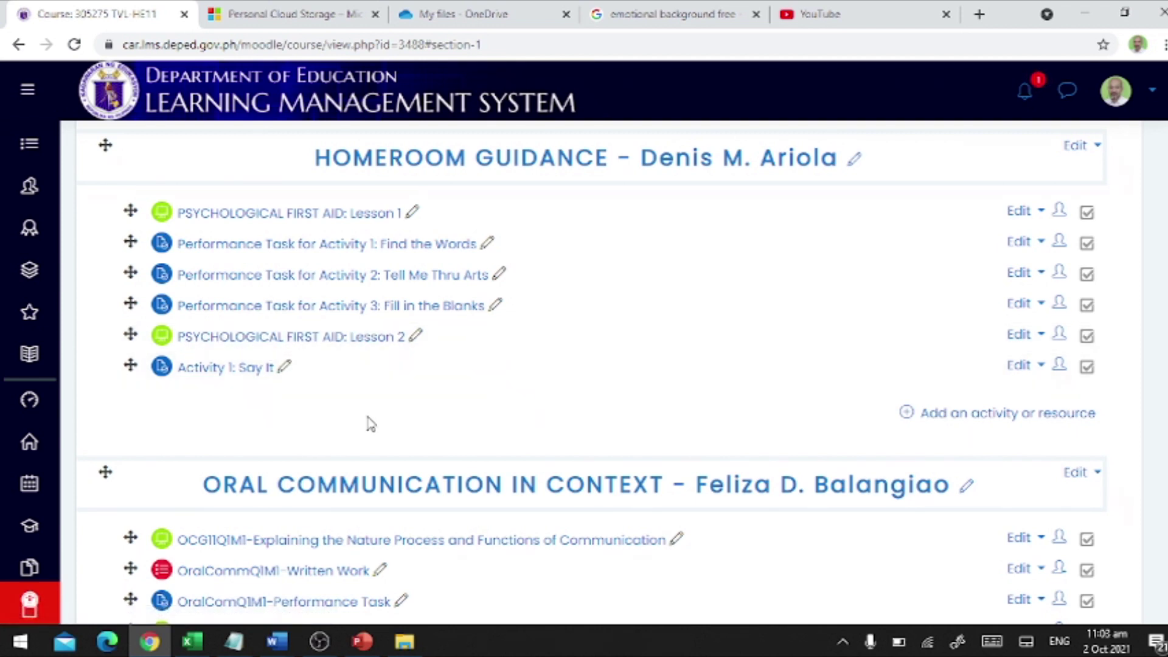
# - Try to rename the assignment "Activity 1: Say It" by putting "Submission Link for" in front of its title
pyautogui.click(292, 372)
pyautogui.click(283, 375)
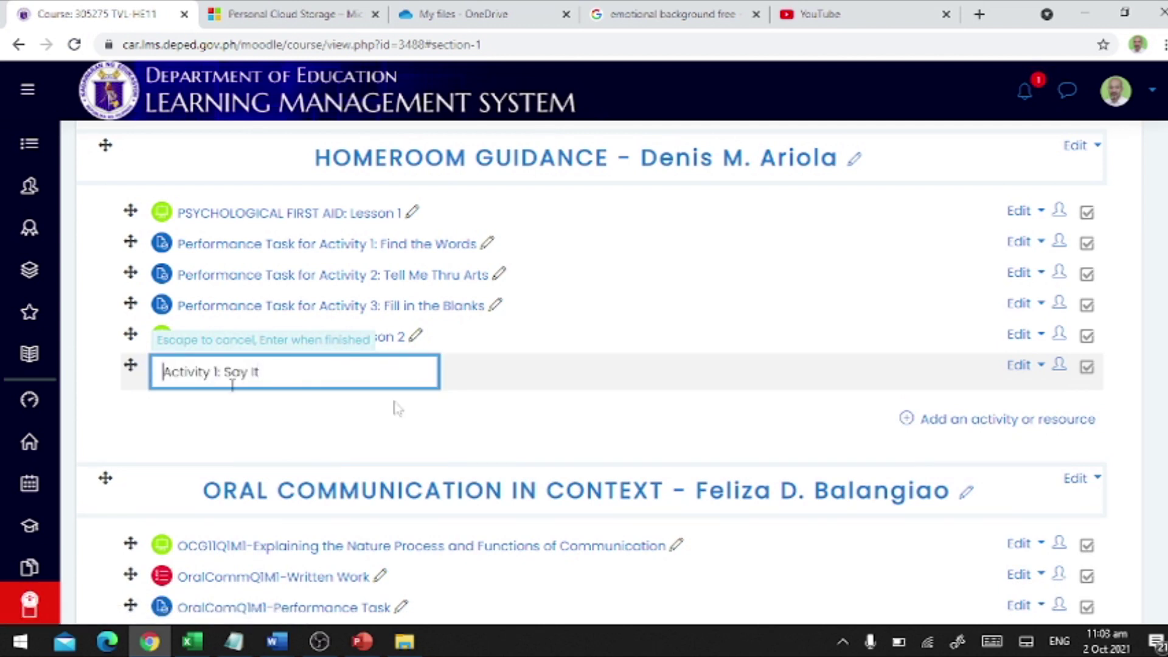
pyautogui.write('Sumi')
pyautogui.press('BackSpace')
pyautogui.press('BackSpace')
pyautogui.write('bmiccion')
pyautogui.press('BackSpace')
pyautogui.press('BackSpace')
pyautogui.press('BackSpace')
pyautogui.press('BackSpace')
pyautogui.press('BackSpace')
pyautogui.press('BackSpace')
pyautogui.write('ssion Link for')
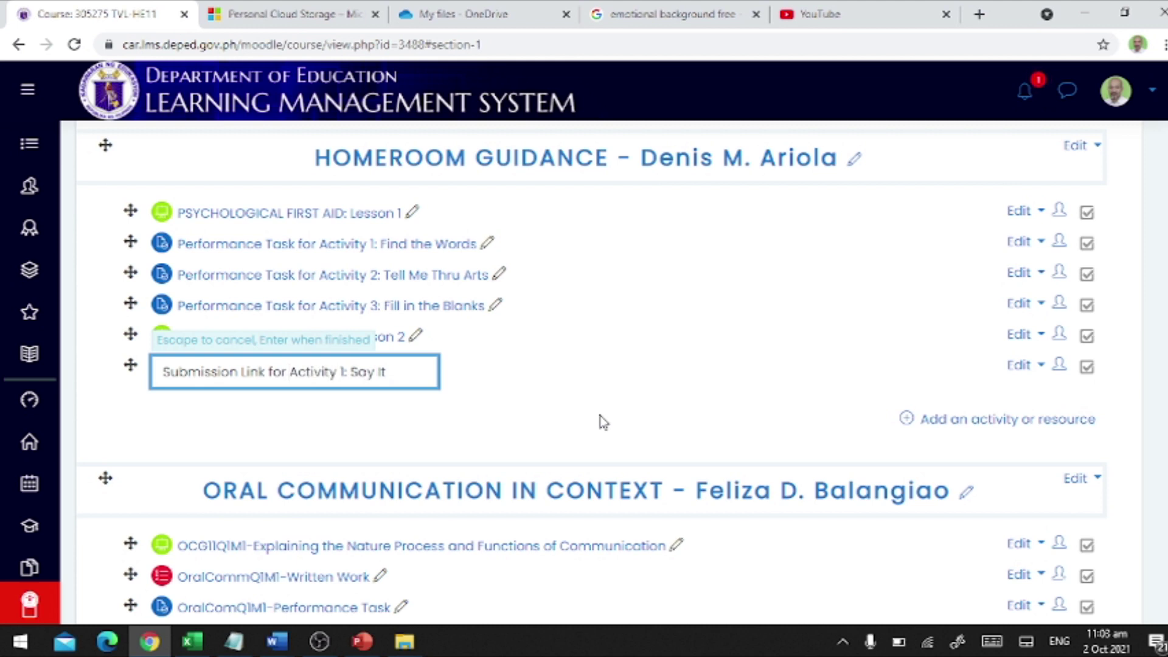
pyautogui.press('Return')
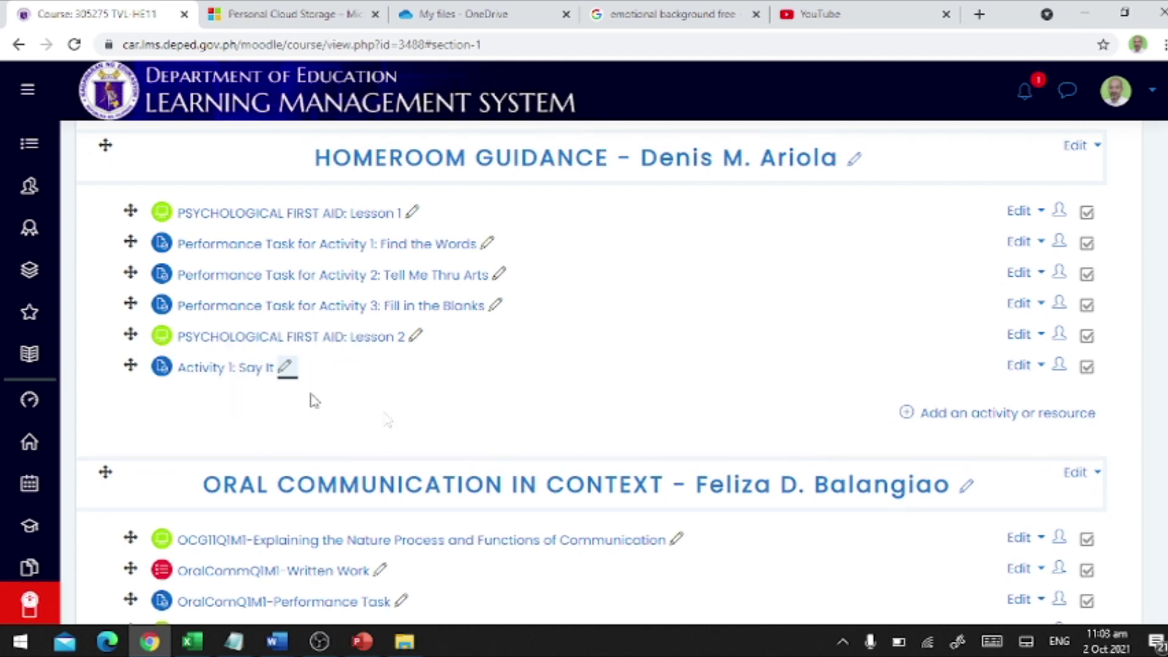
# - Rename the assignment "Activity 1: Say It" as "Submission Link for Activity 1: Say It"
pyautogui.click(285, 367)
pyautogui.click(164, 372)
pyautogui.write('Submission Li')
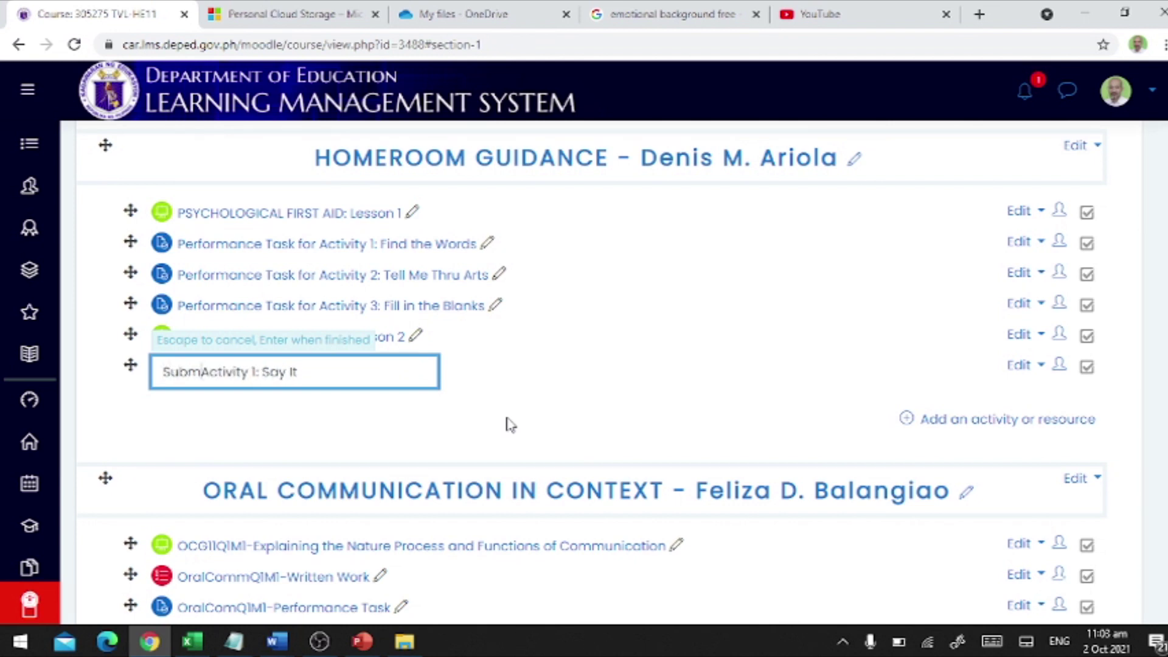
pyautogui.write('nk for')
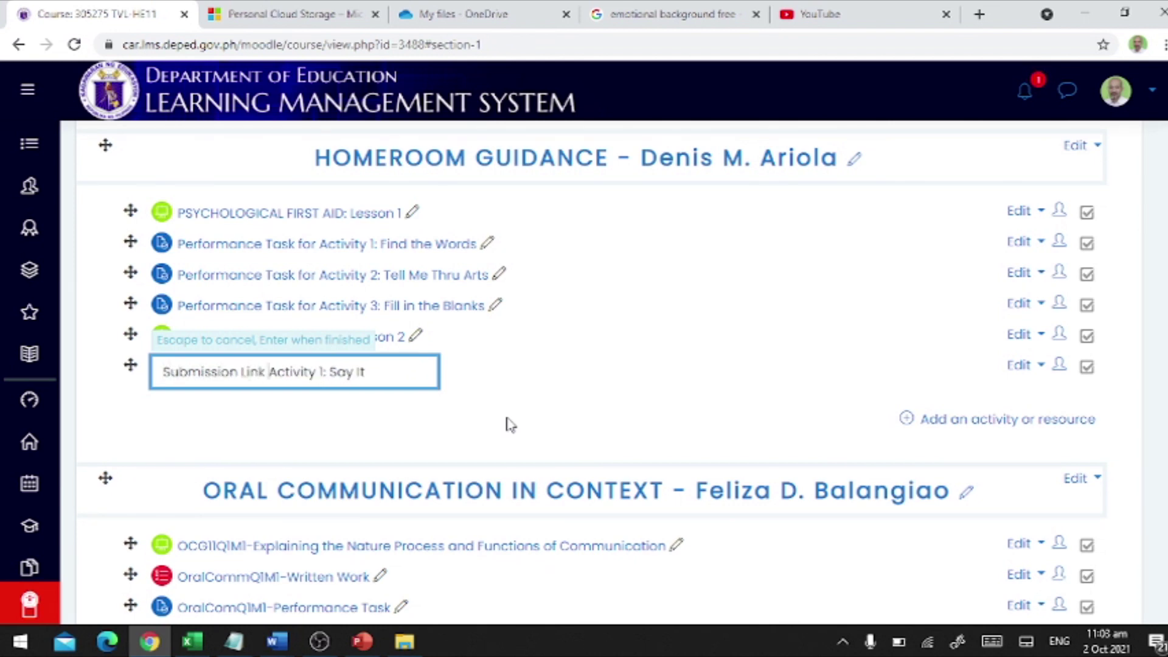
pyautogui.press('Return')
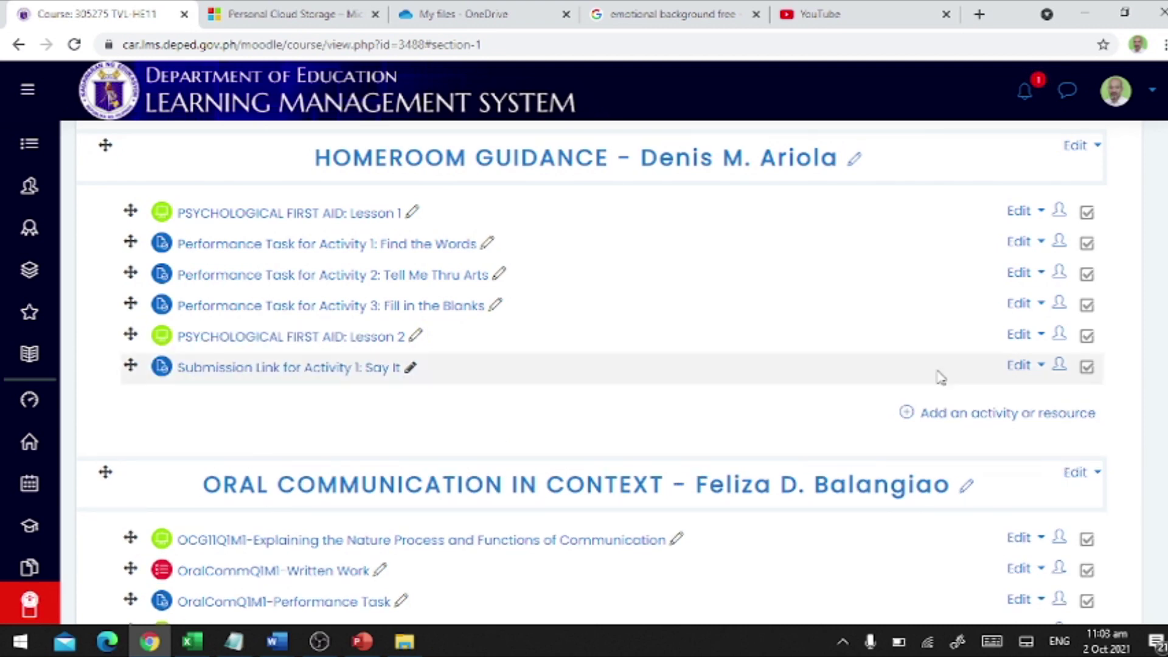
# - Turn course editing off to view the HOMEROOM GUIDANCE activity list, and turn it back on
pyautogui.scroll(3, 1099, 213)
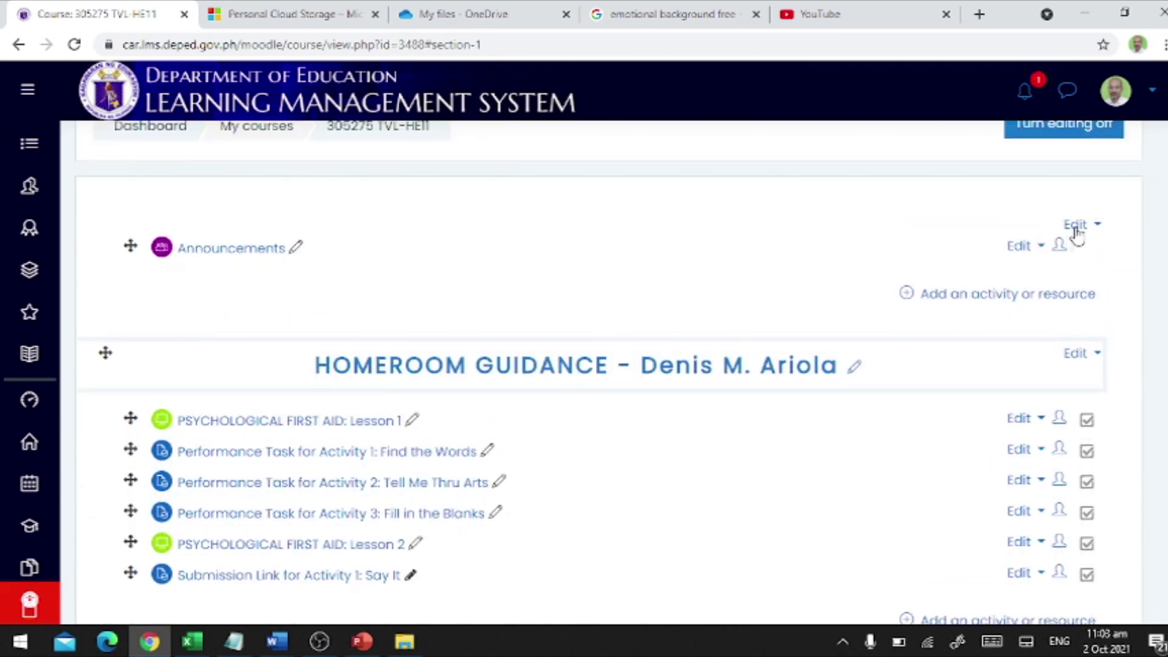
pyautogui.click(1048, 128)
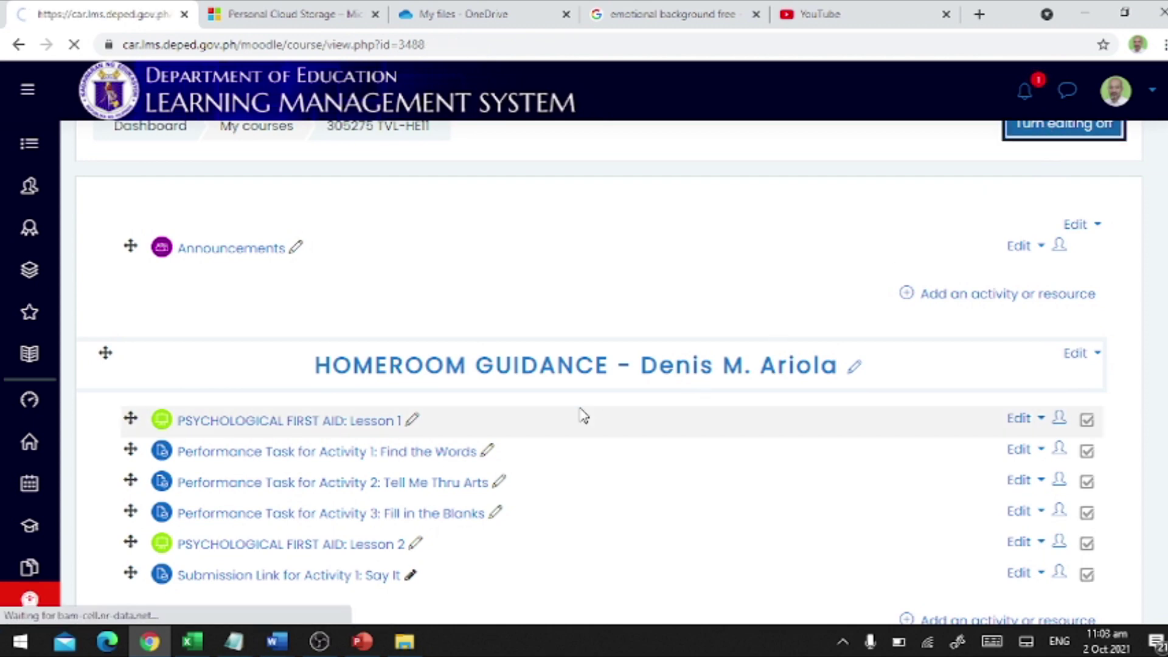
pyautogui.scroll(-3, 581, 413)
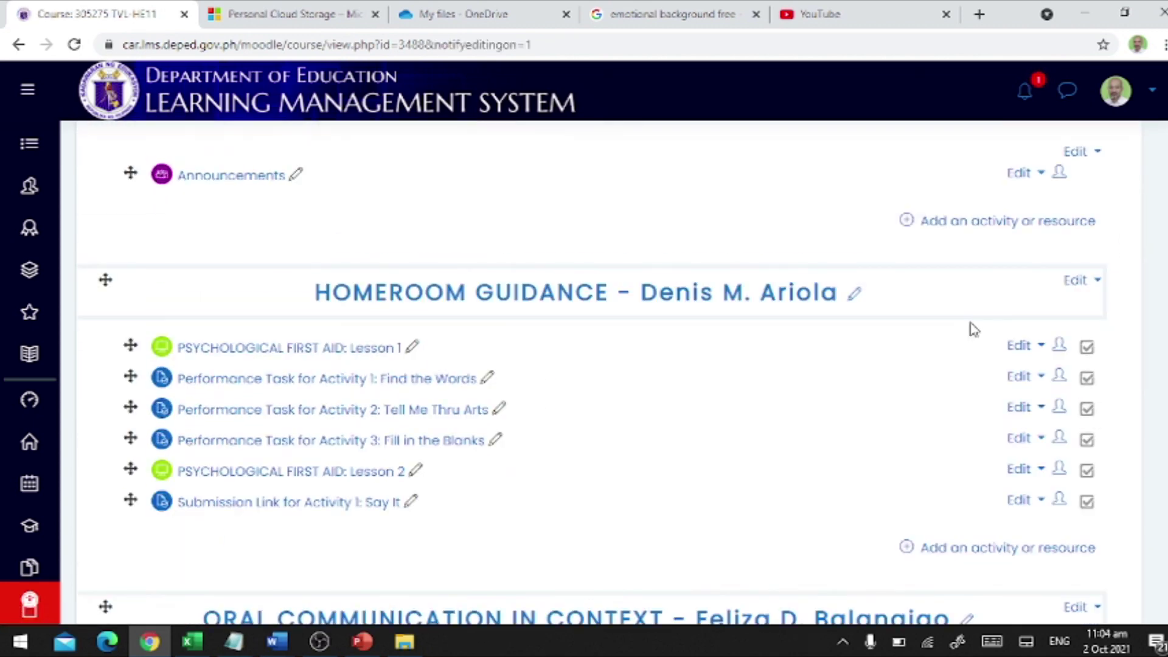
# - Add another Assignment to the HOMEROOM GUIDANCE section and name it "Submission Link for What Do You Feel"
pyautogui.click(1006, 550)
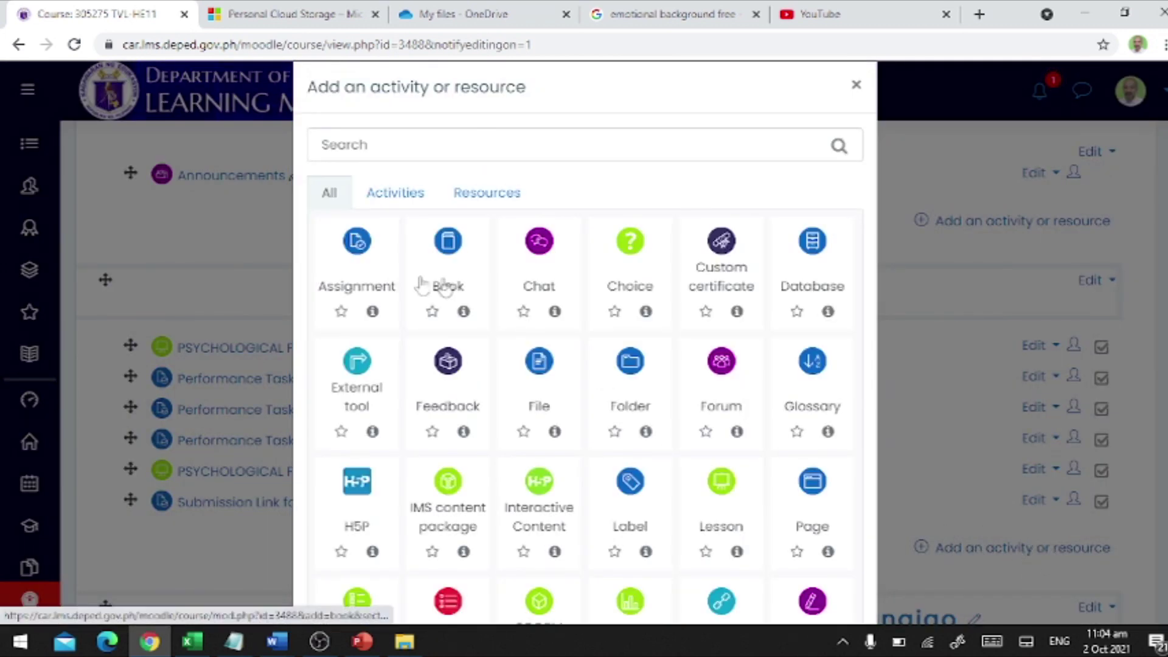
pyautogui.click(359, 246)
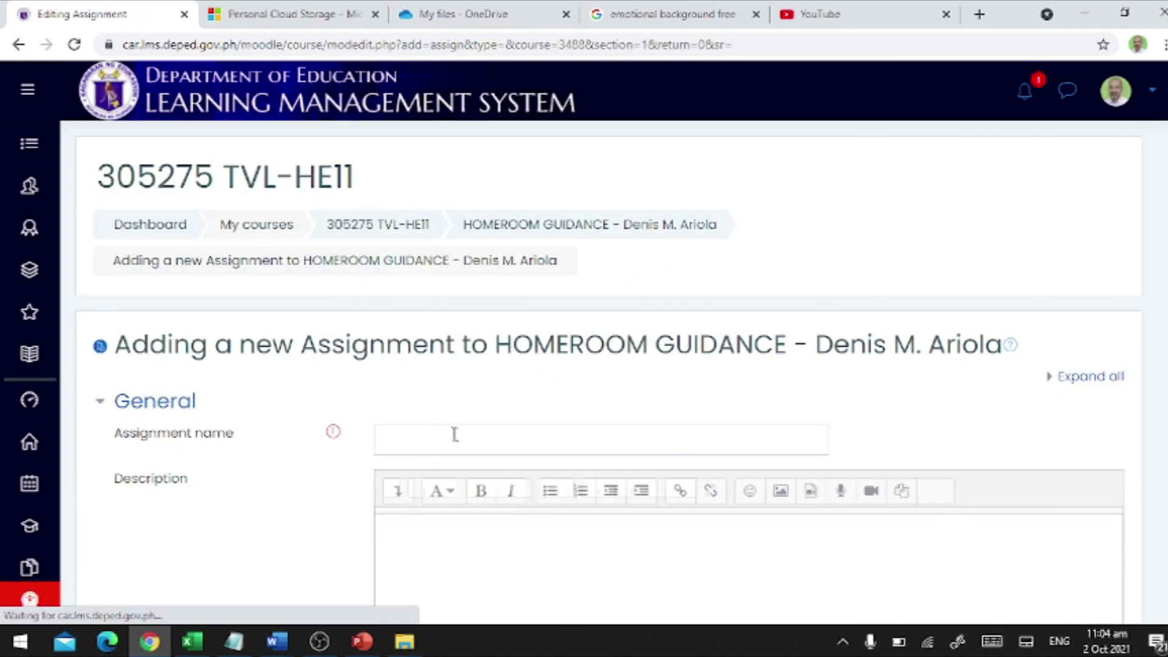
pyautogui.click(456, 435)
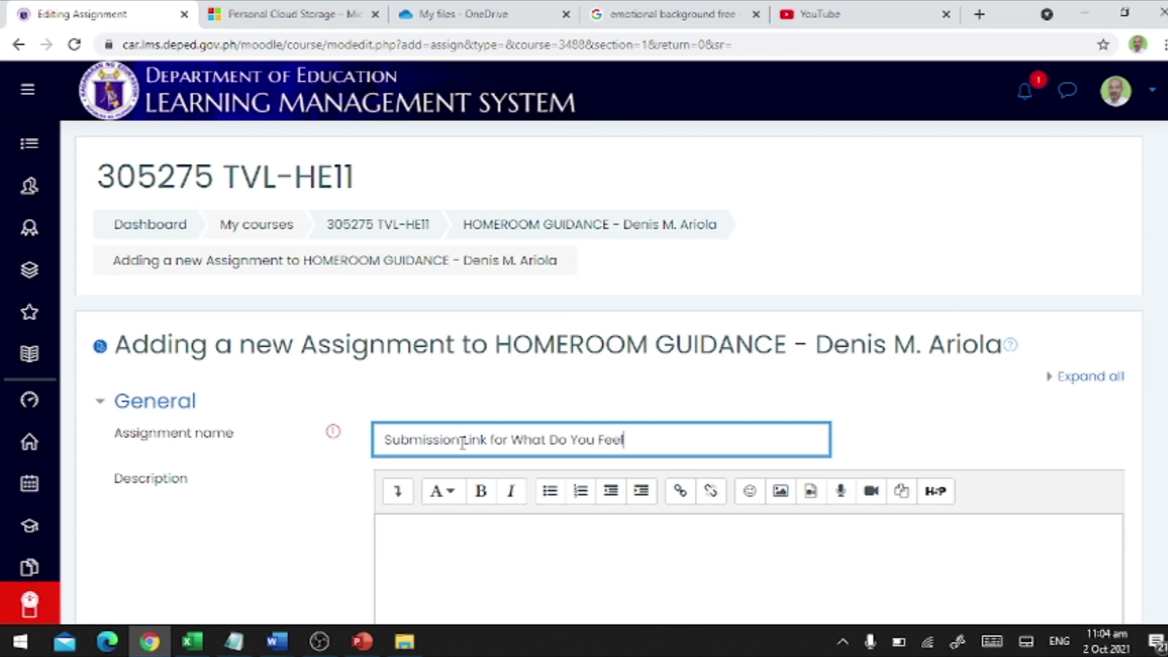
# - Disable the submission start date, due date and grading reminder for the What Do You Feel assignment
pyautogui.scroll(-10, 495, 429)
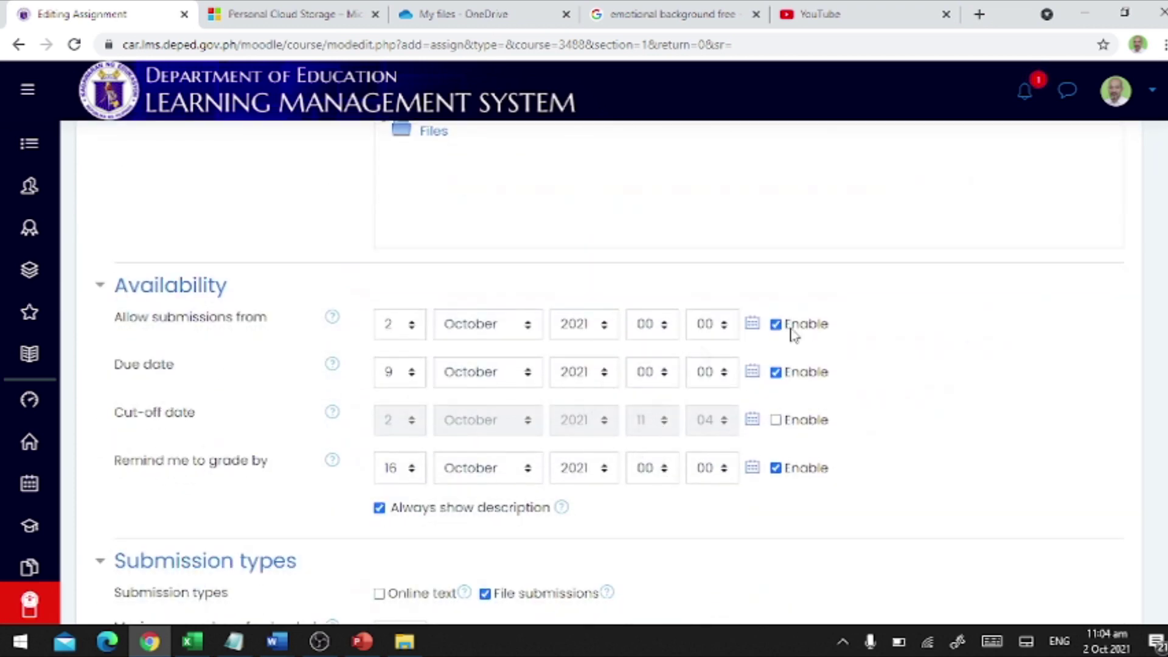
pyautogui.click(775, 324)
pyautogui.click(776, 373)
pyautogui.click(776, 468)
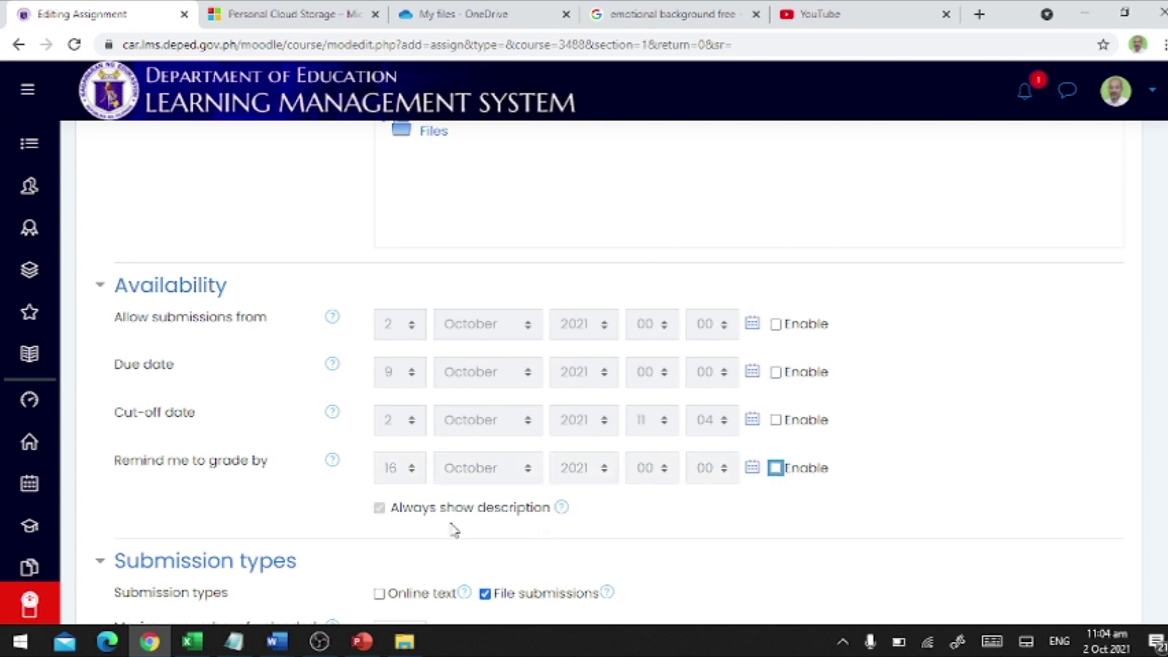
# - Limit the assignment's file submissions to a maximum of 1 uploaded file and a maximum submission size of 5MB
pyautogui.scroll(-4, 530, 517)
pyautogui.click(400, 379)
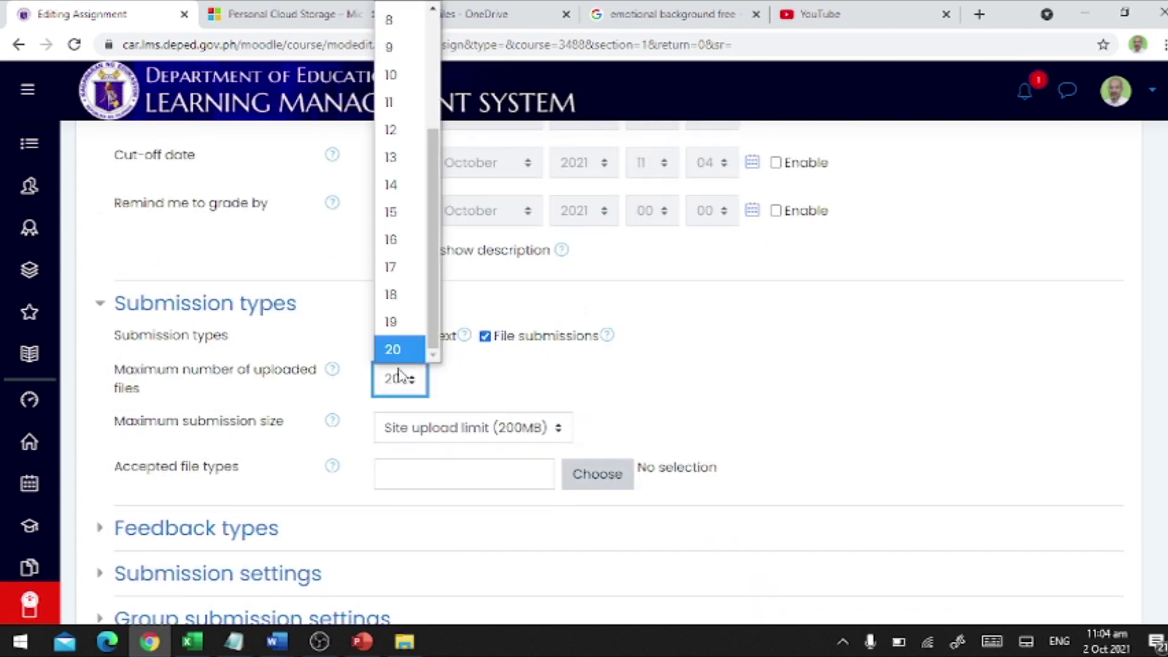
pyautogui.scroll(3, 408, 189)
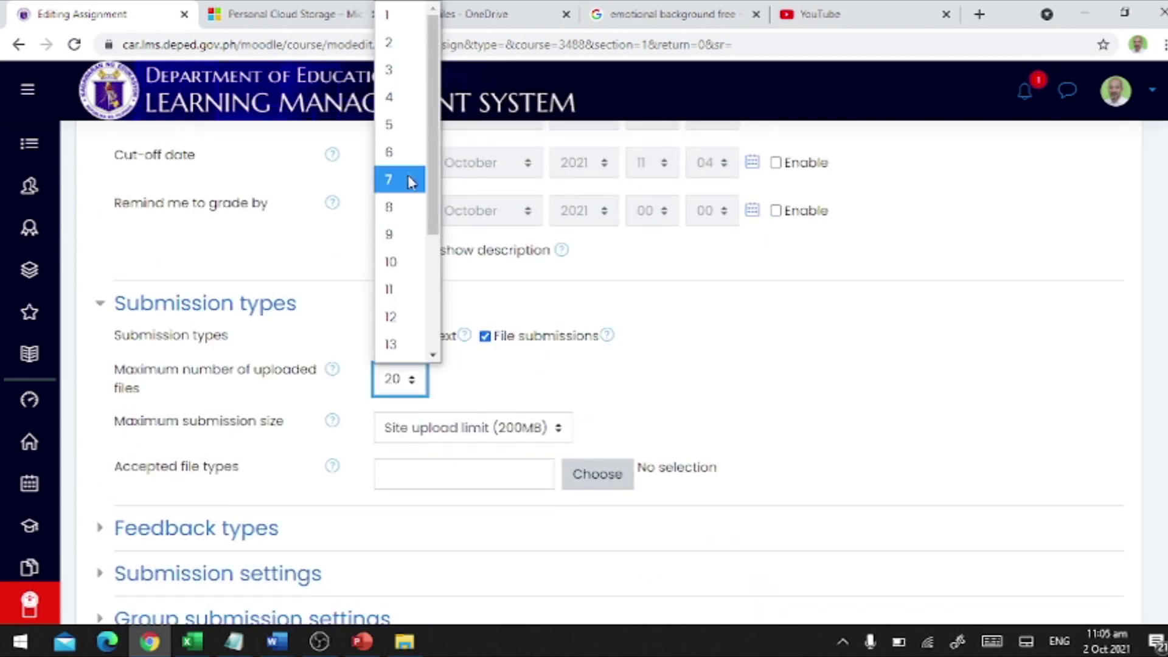
pyautogui.click(394, 18)
pyautogui.click(505, 429)
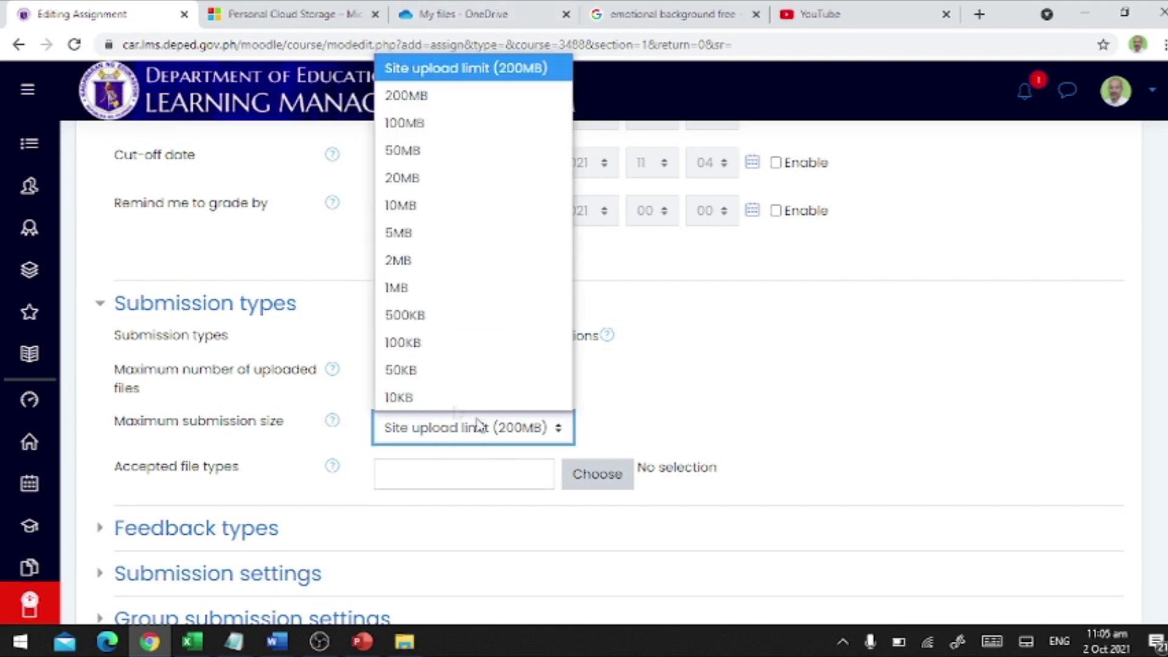
pyautogui.click(415, 238)
# - Set the accepted file types to Document files and Image files, and save the assignment, returning to the course
pyautogui.click(596, 477)
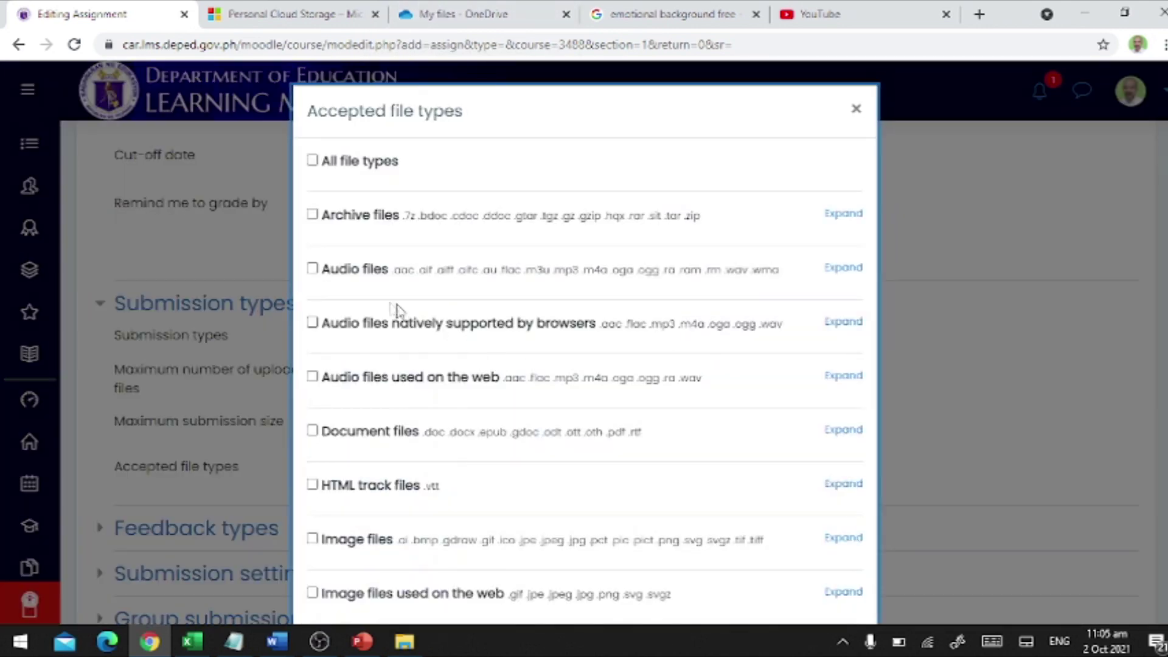
pyautogui.click(313, 431)
pyautogui.scroll(-7, 321, 450)
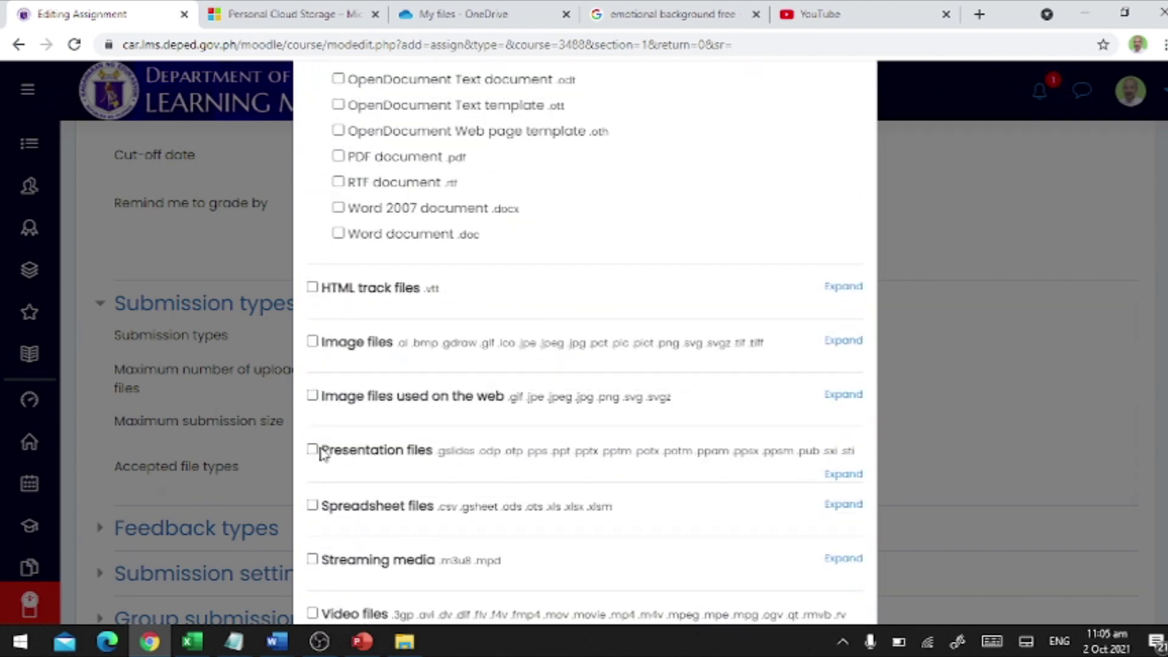
pyautogui.click(312, 341)
pyautogui.scroll(-15, 590, 485)
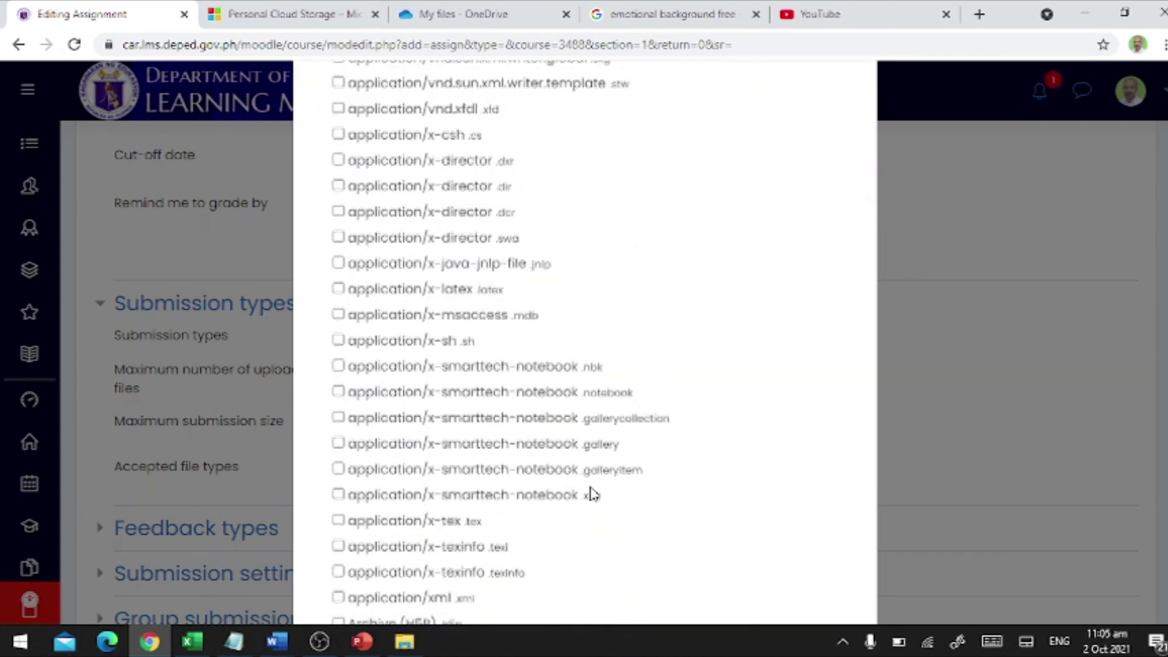
pyautogui.scroll(-15, 590, 494)
pyautogui.click(722, 569)
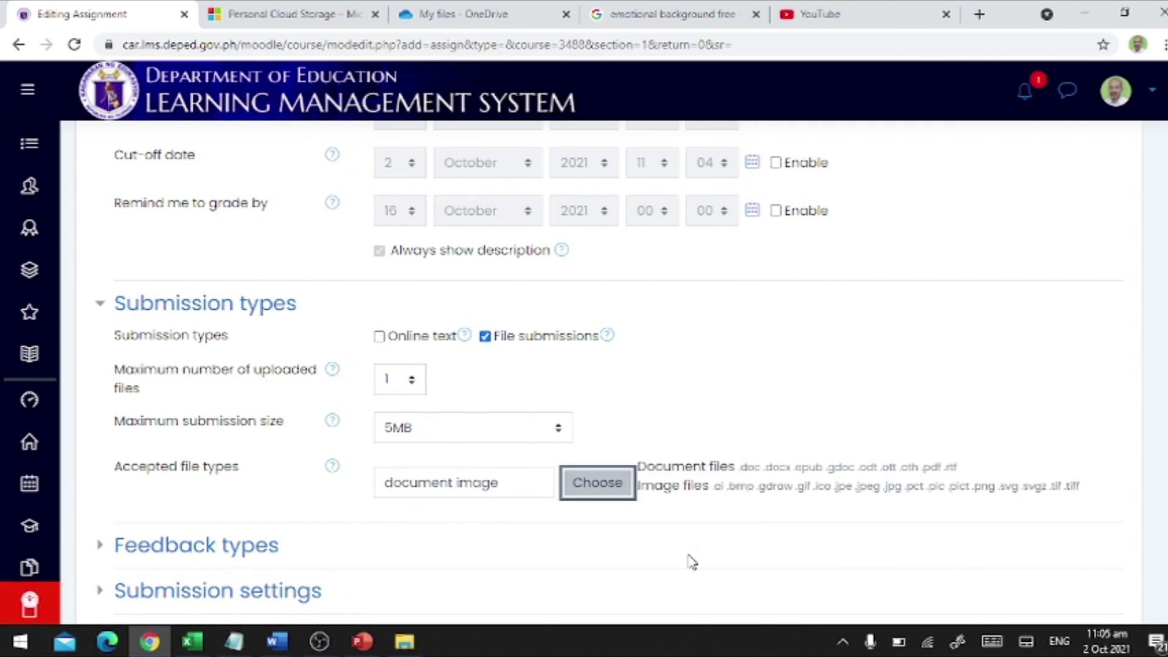
pyautogui.scroll(-10, 498, 509)
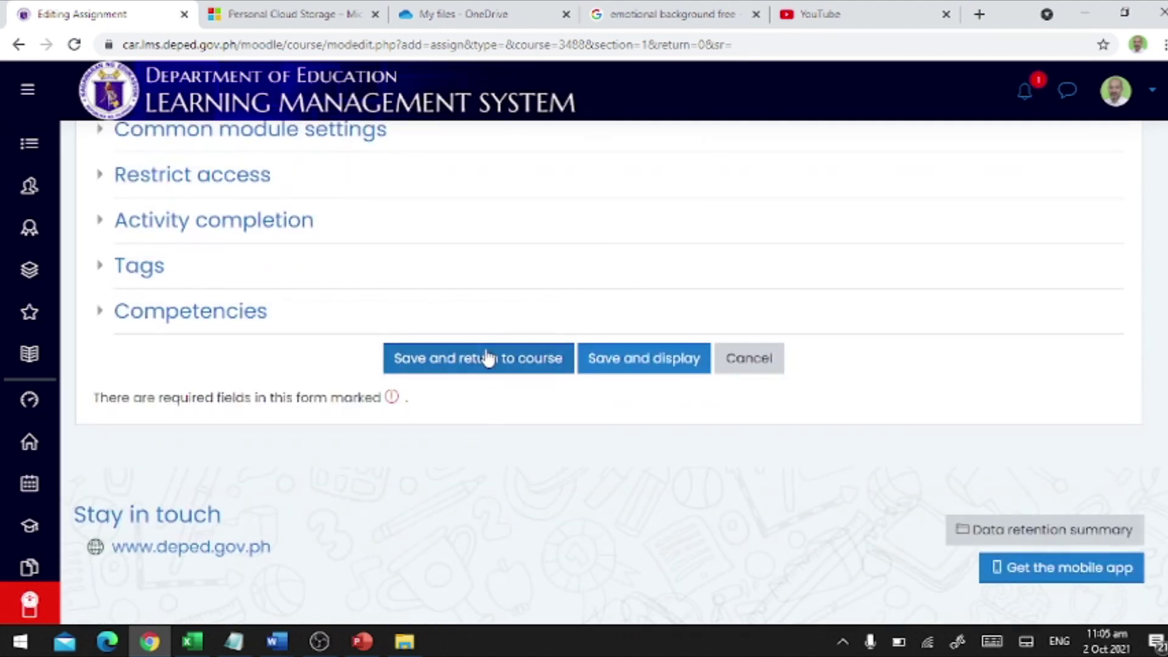
pyautogui.click(442, 358)
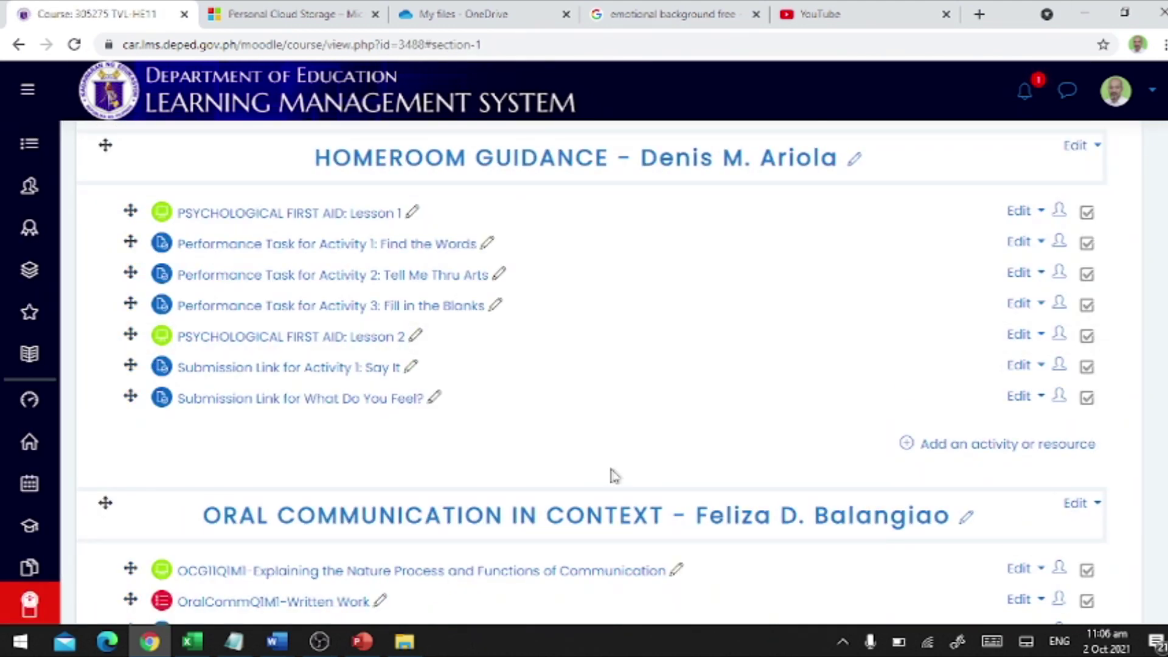
# - Add a new assignment to the Homeroom Guidance section, named "Submission Link for I Have Learned that..."
pyautogui.click(957, 453)
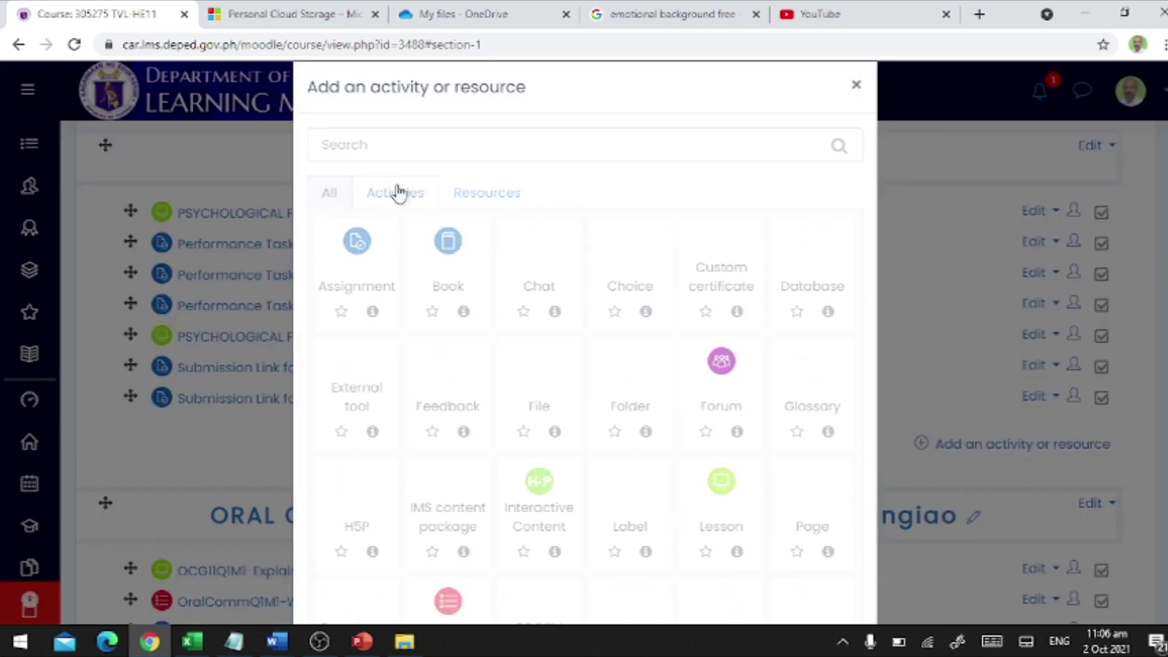
pyautogui.click(360, 245)
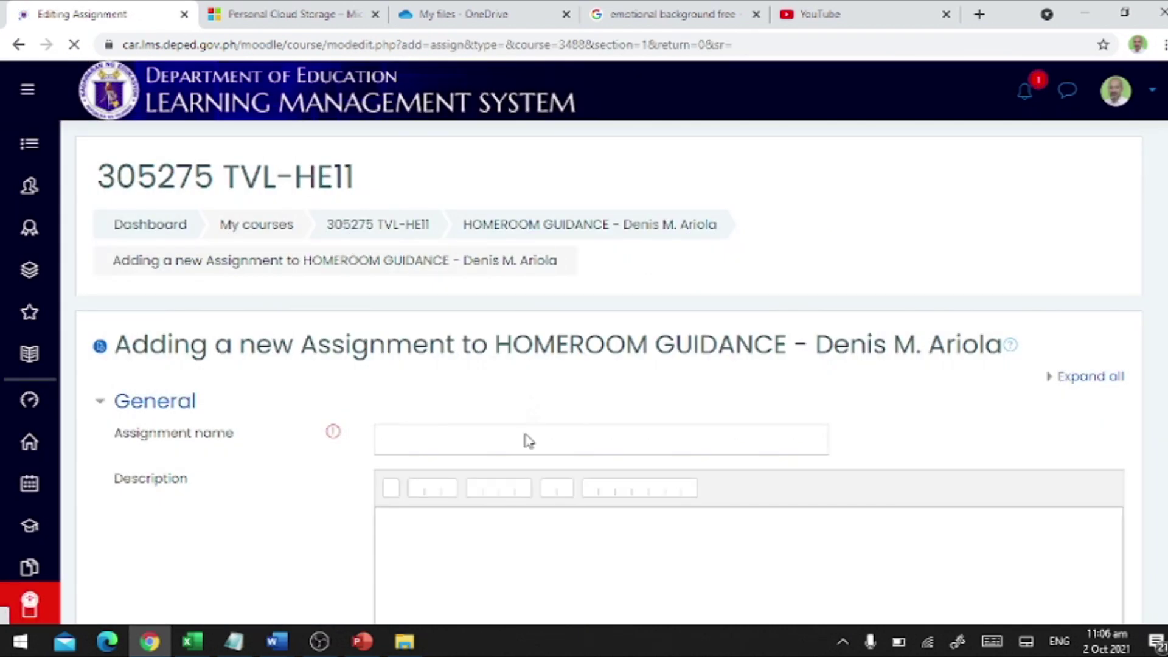
pyautogui.click(531, 448)
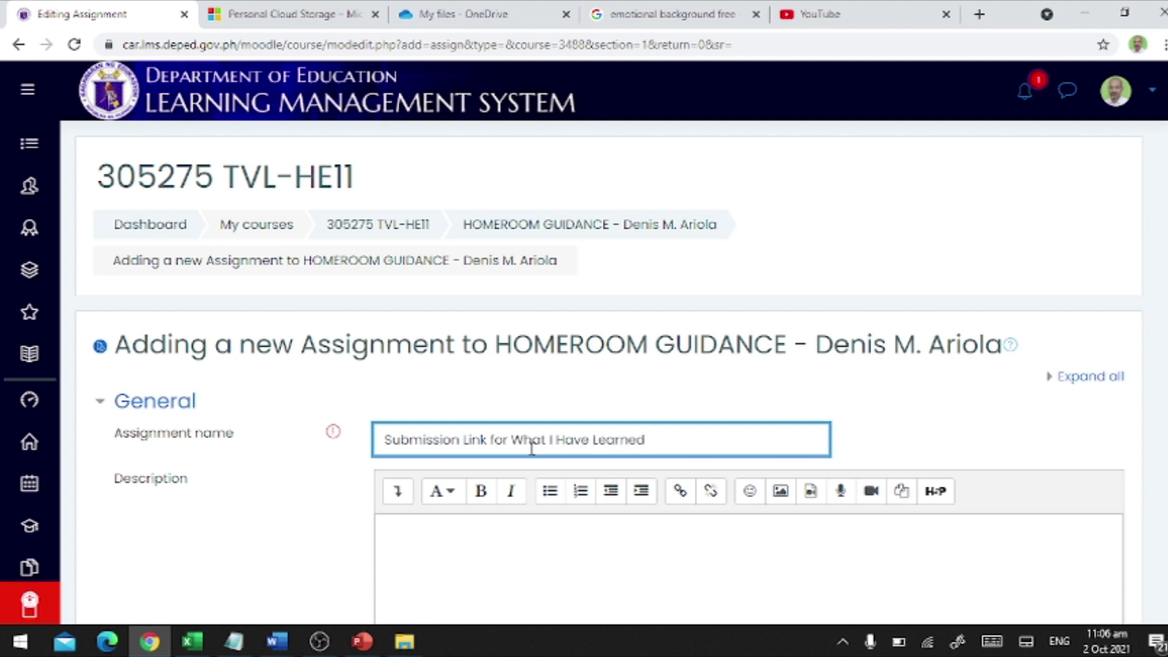
pyautogui.hotkey('ctrl', 'shift', 'Left')
pyautogui.hotkey('ctrl', 'shift', 'Left')
pyautogui.hotkey('ctrl', 'shift', 'Left')
pyautogui.hotkey('ctrl', 'shift', 'Left')
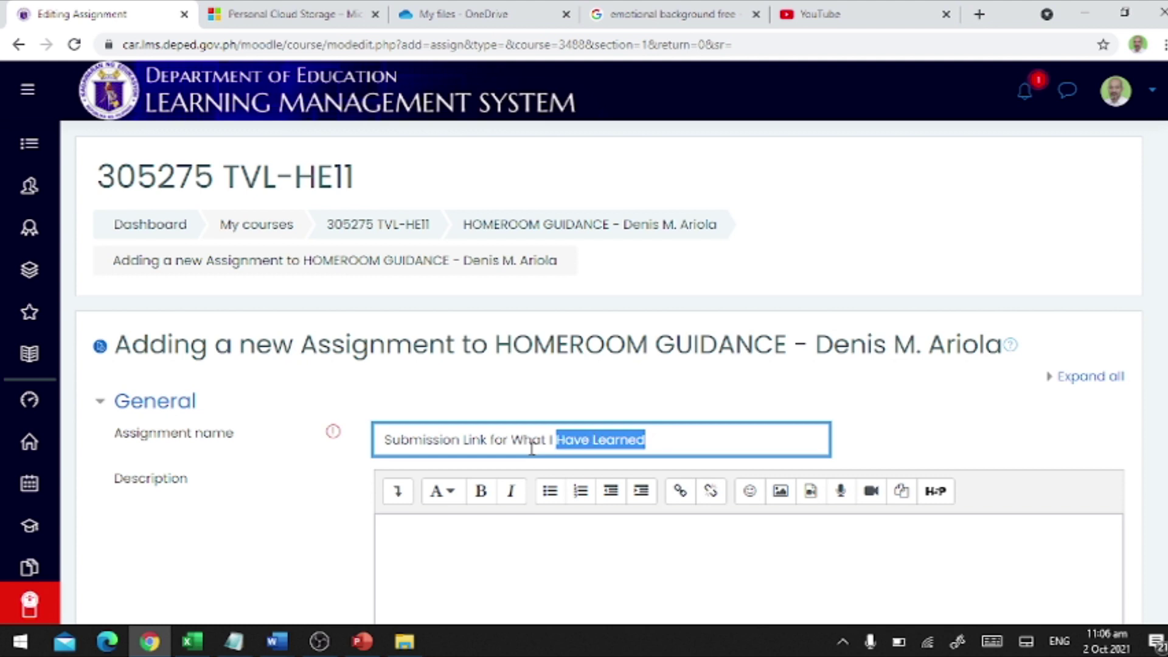
pyautogui.write('I')
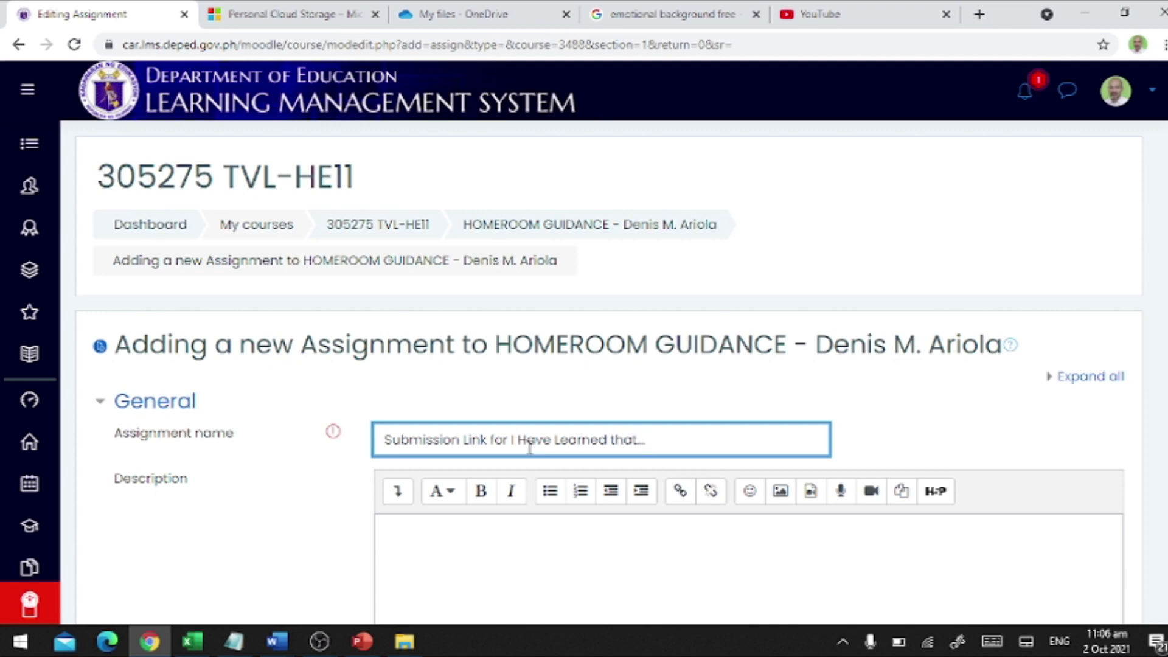
# - Disable the assignment's submission start date, due date and grading reminder date
pyautogui.scroll(-10, 529, 449)
pyautogui.click(776, 238)
pyautogui.click(776, 286)
pyautogui.click(776, 382)
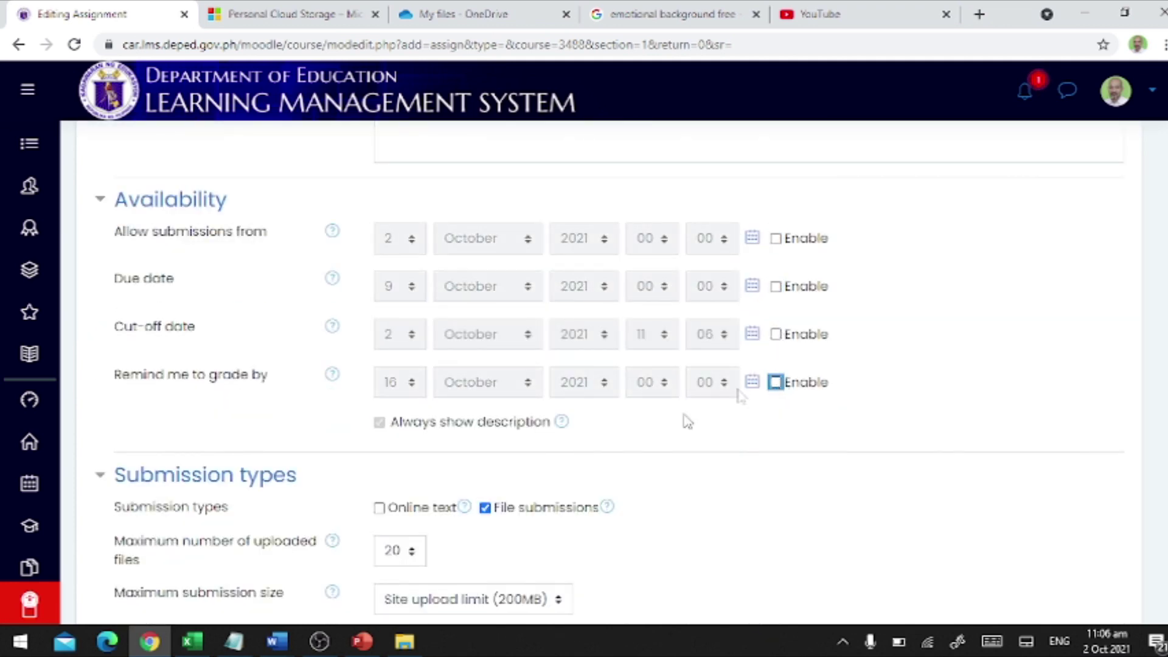
# - Set the new assignment's maximum number of uploaded files to 1 and its maximum submission size to 5MB
pyautogui.scroll(-3, 449, 448)
pyautogui.click(402, 380)
pyautogui.scroll(3, 433, 183)
pyautogui.click(393, 19)
pyautogui.click(474, 428)
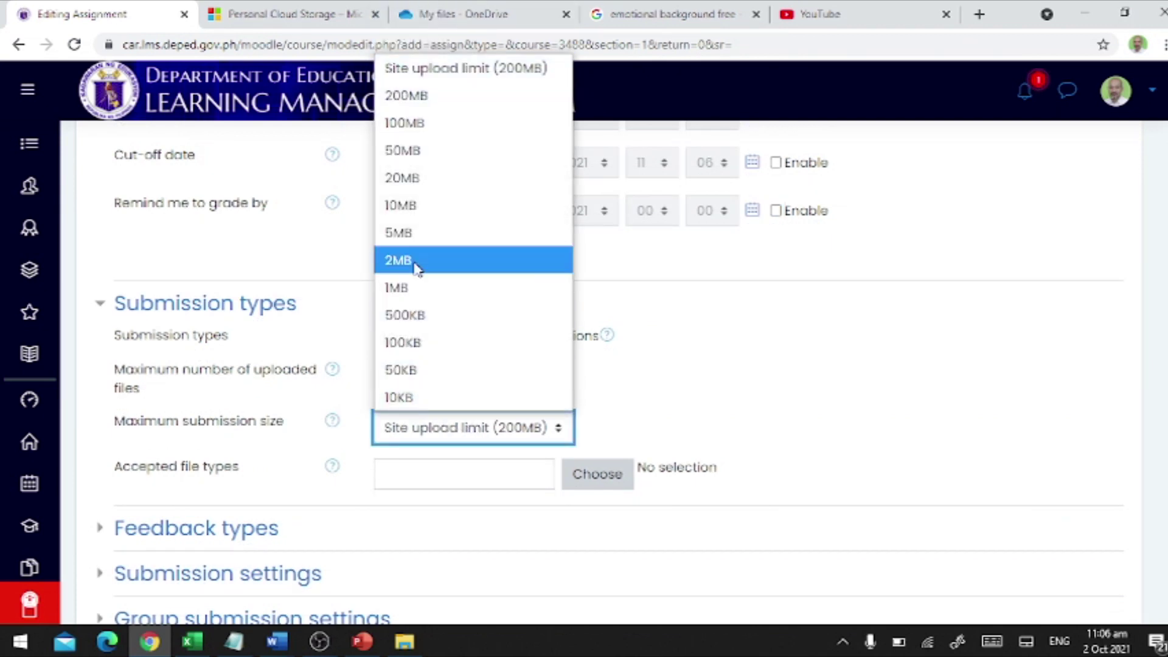
pyautogui.click(418, 234)
# - Accept only Image files and Document files for the "I Have Learned that..." assignment, and save it, returning to the course
pyautogui.click(605, 473)
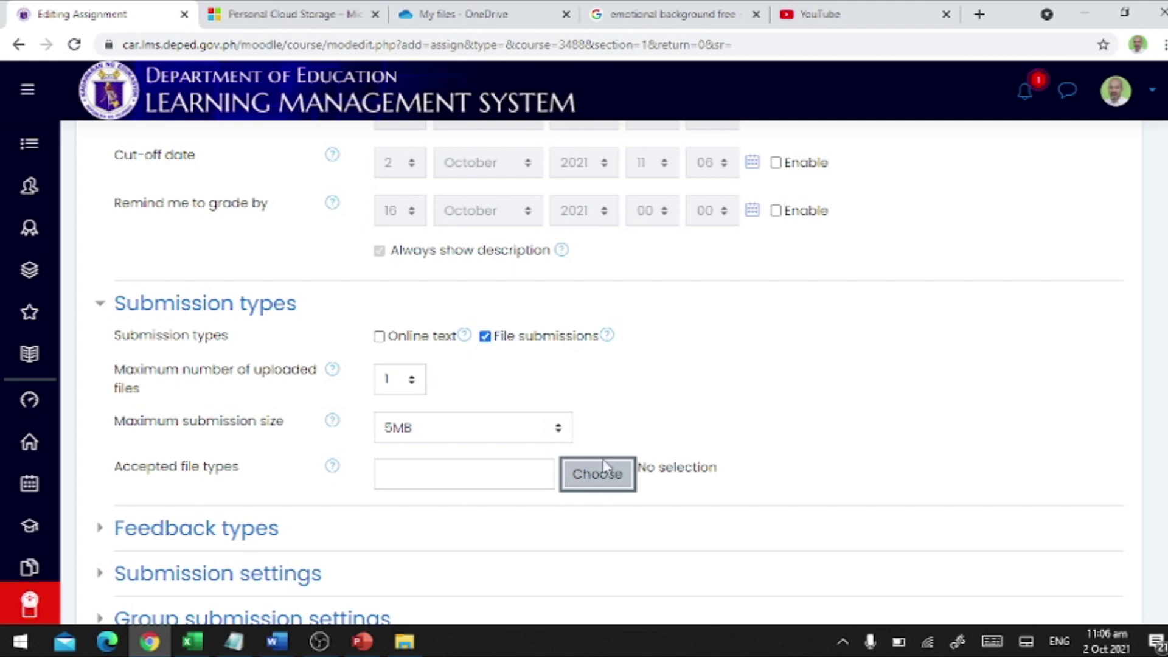
pyautogui.click(313, 539)
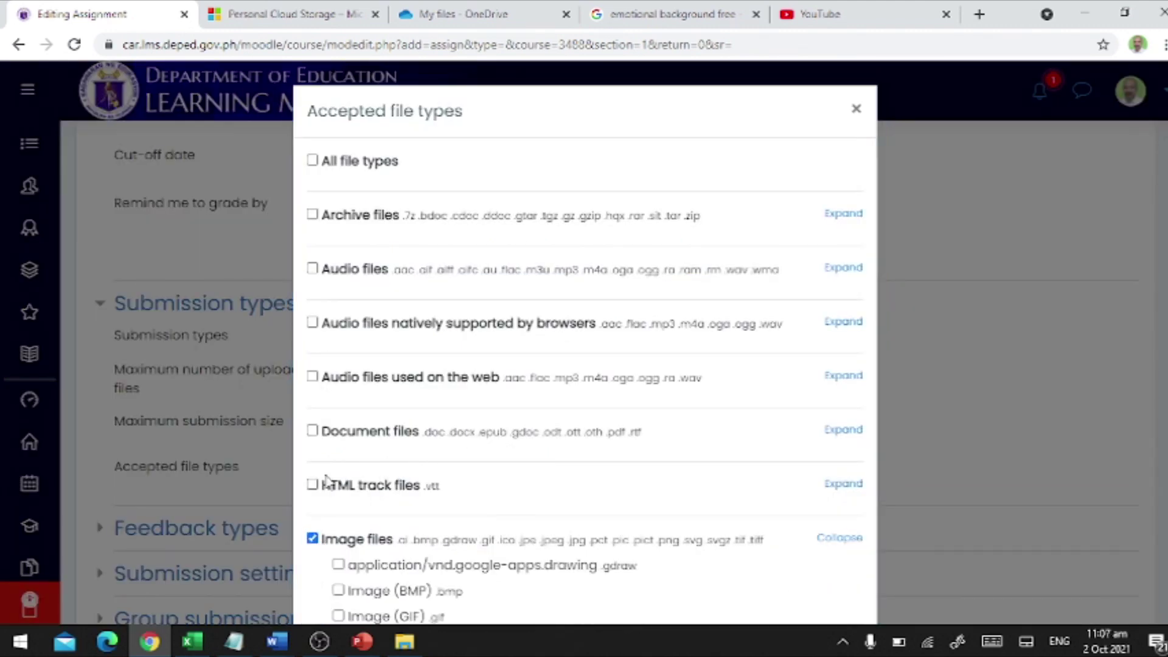
pyautogui.click(312, 430)
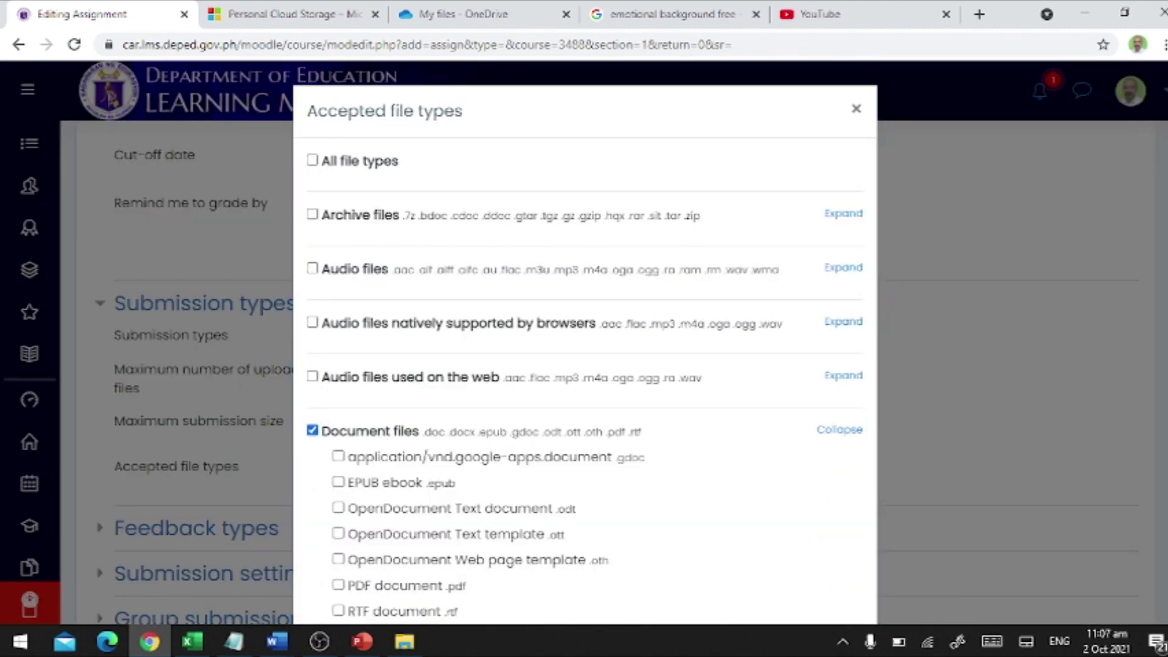
pyautogui.scroll(-20, 691, 543)
pyautogui.click(725, 572)
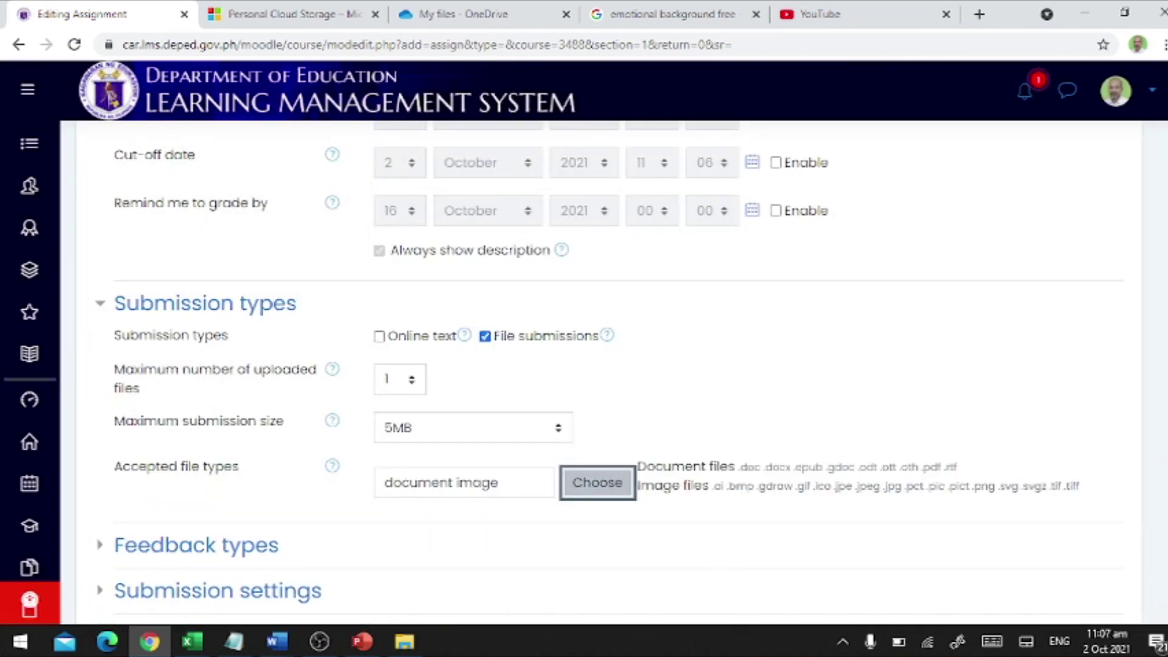
pyautogui.scroll(-10, 545, 396)
pyautogui.click(497, 359)
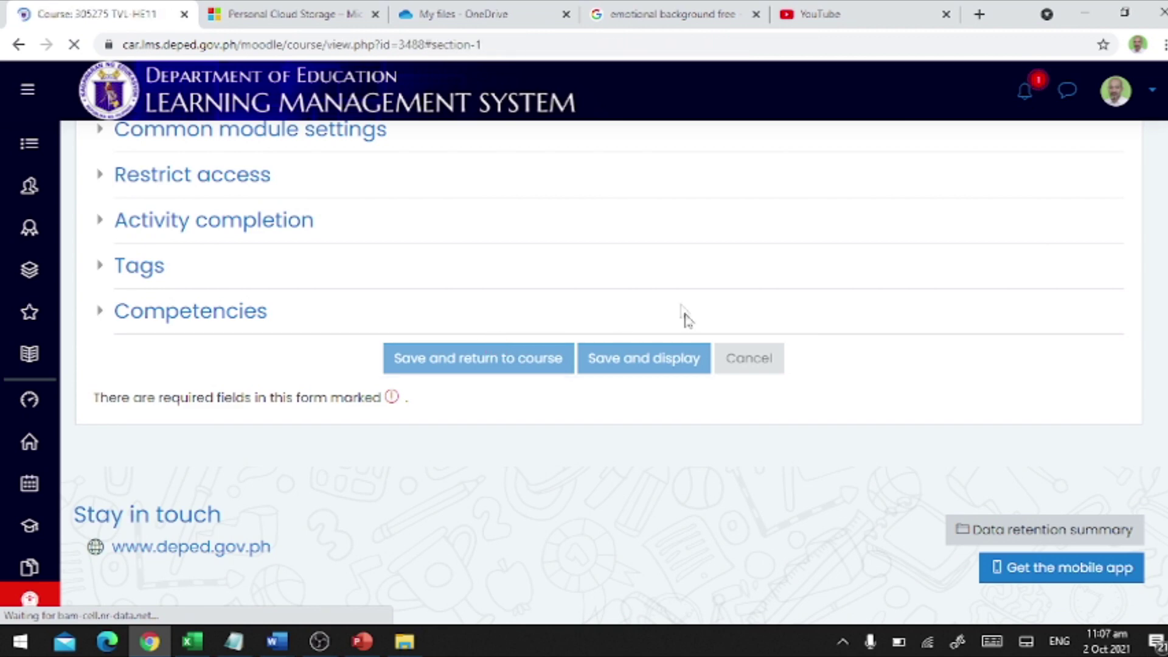
# - Turn course editing off and review the activities in the Homeroom Guidance section
pyautogui.scroll(5, 1082, 203)
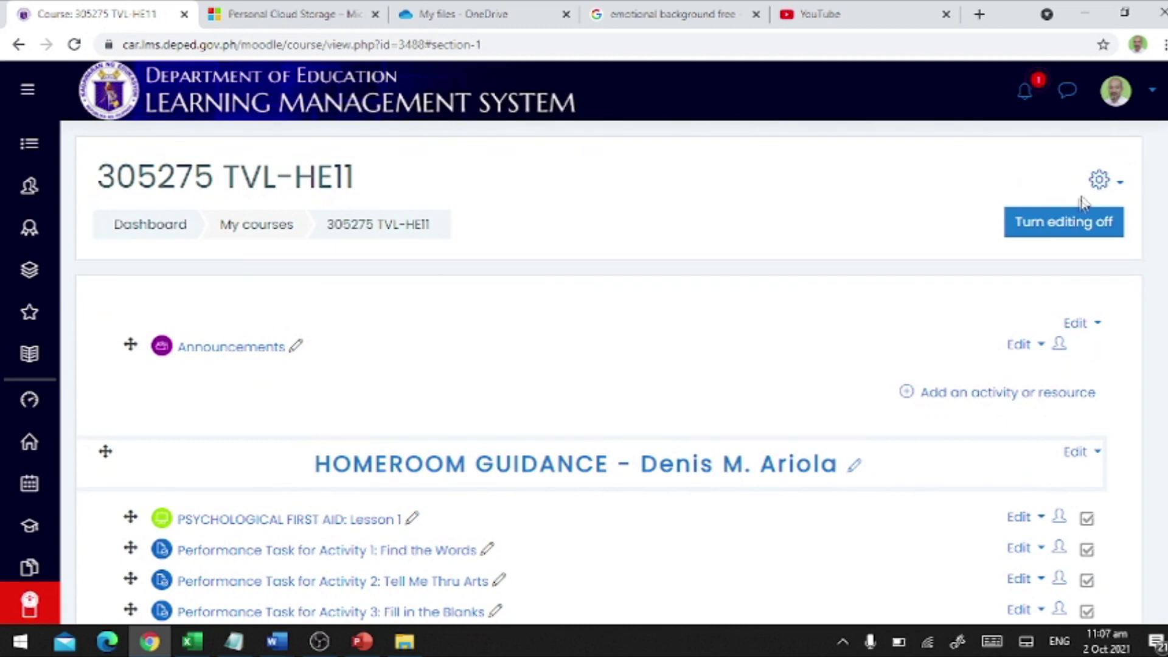
pyautogui.click(1072, 222)
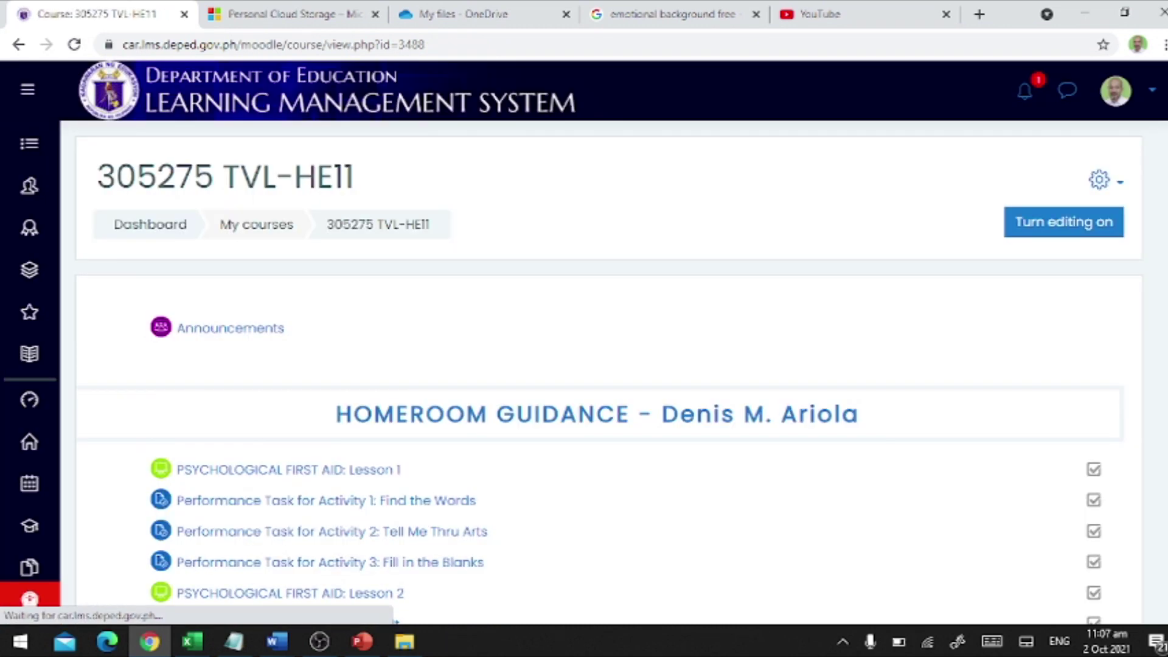
pyautogui.scroll(-6, 584, 366)
pyautogui.scroll(3, 584, 365)
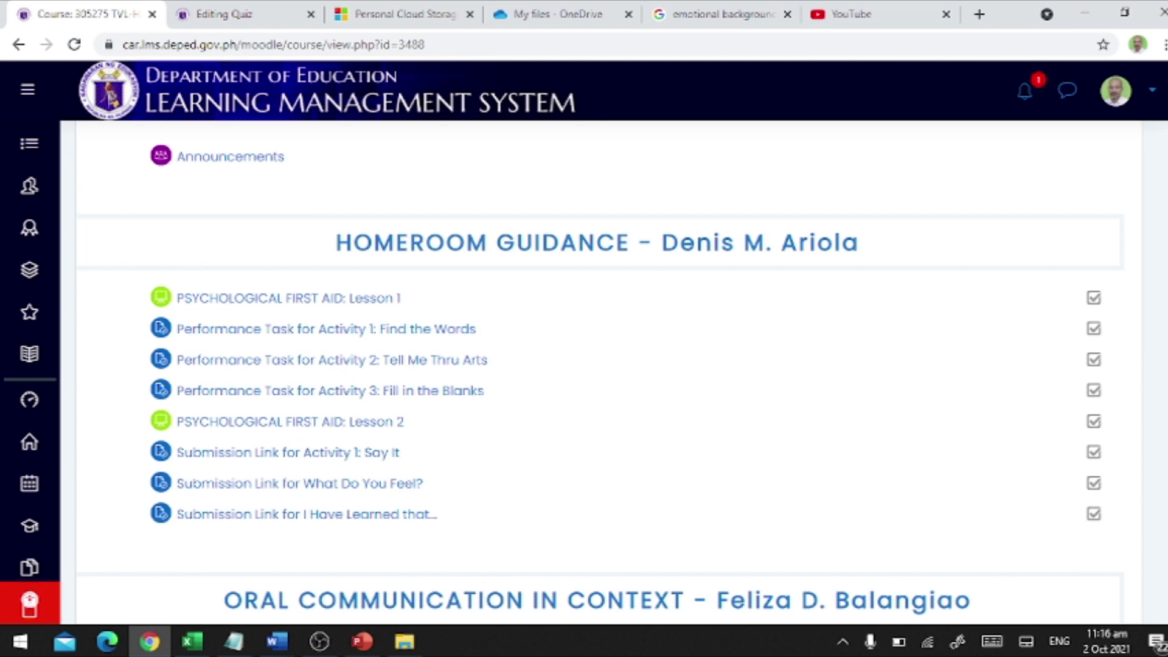
# - Turn course editing on and add a new quiz to the Homeroom Guidance section, named "Quiz for Psychological First Aid"
pyautogui.scroll(3, 1047, 213)
pyautogui.click(1045, 207)
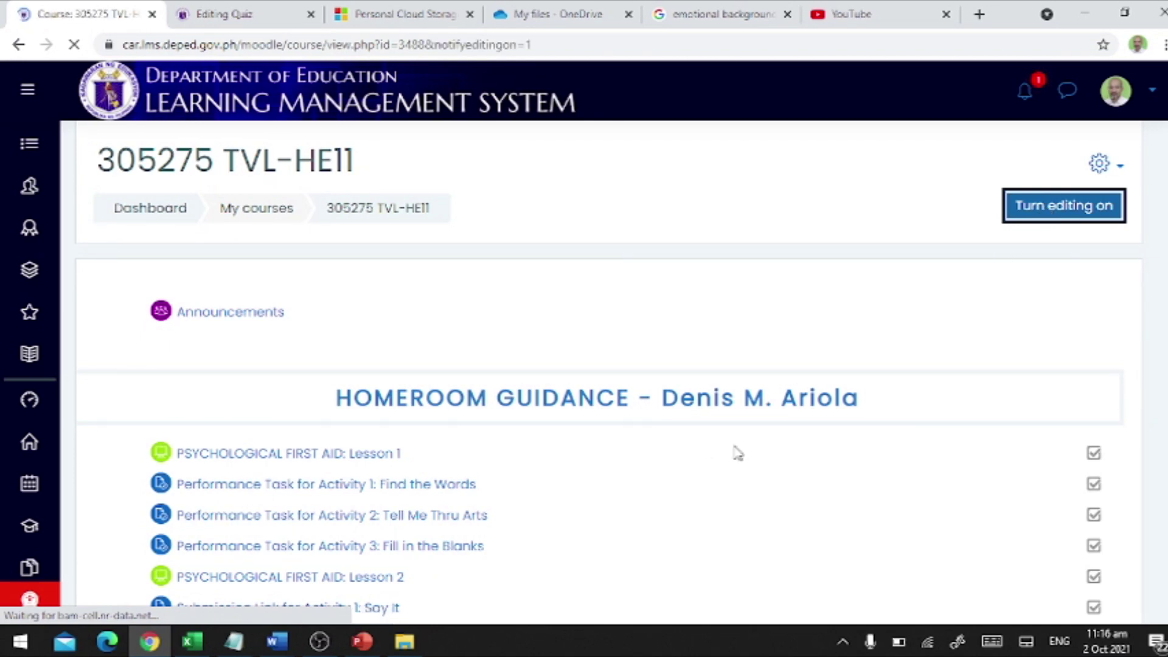
pyautogui.scroll(-5, 738, 455)
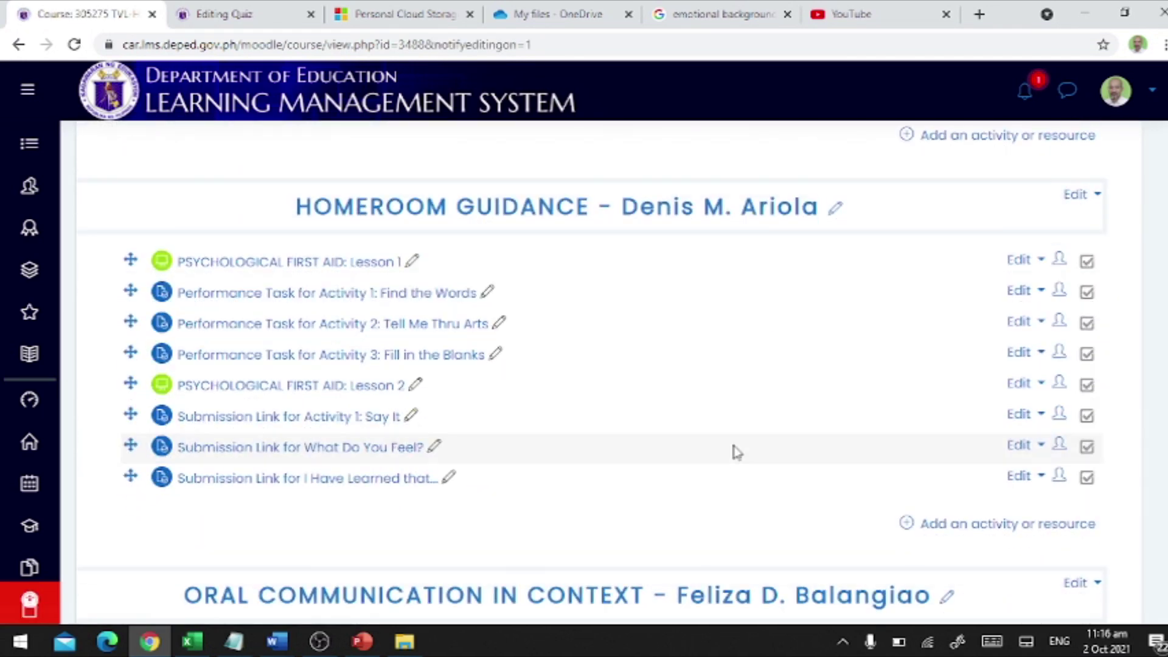
pyautogui.click(969, 527)
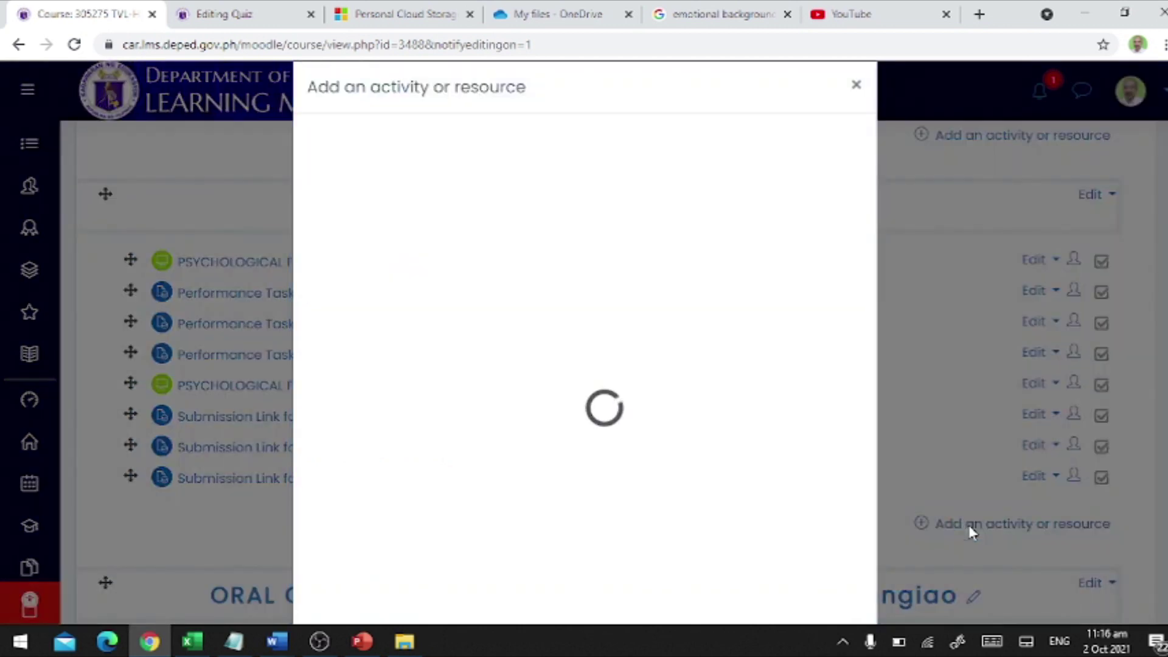
pyautogui.scroll(-3, 609, 385)
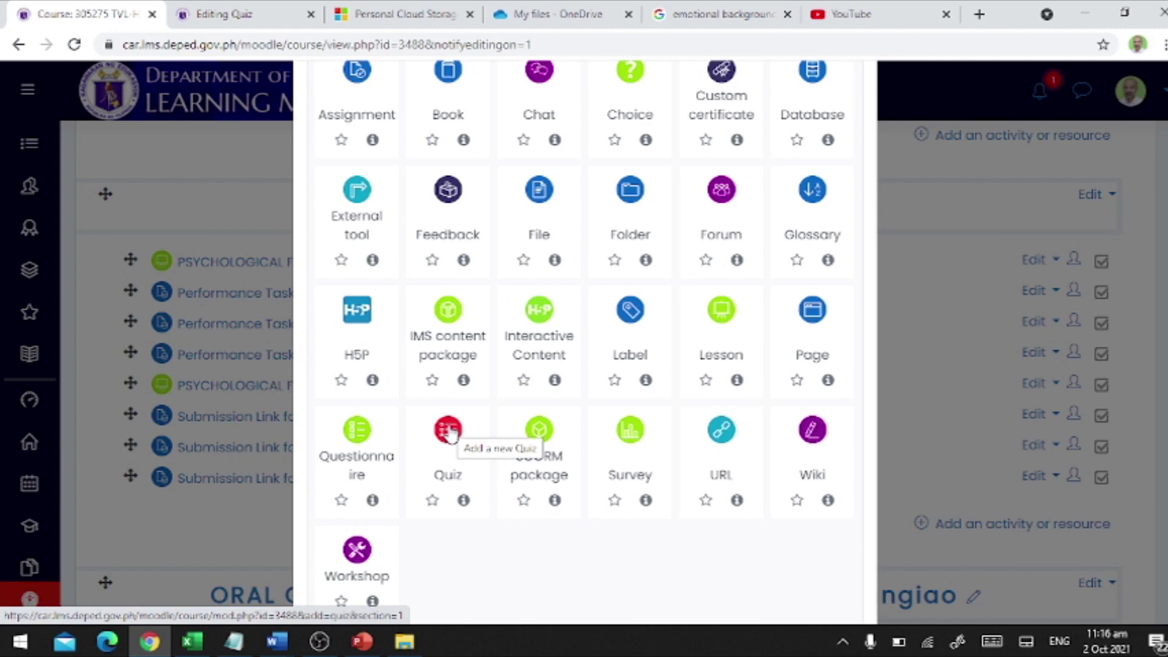
pyautogui.click(449, 430)
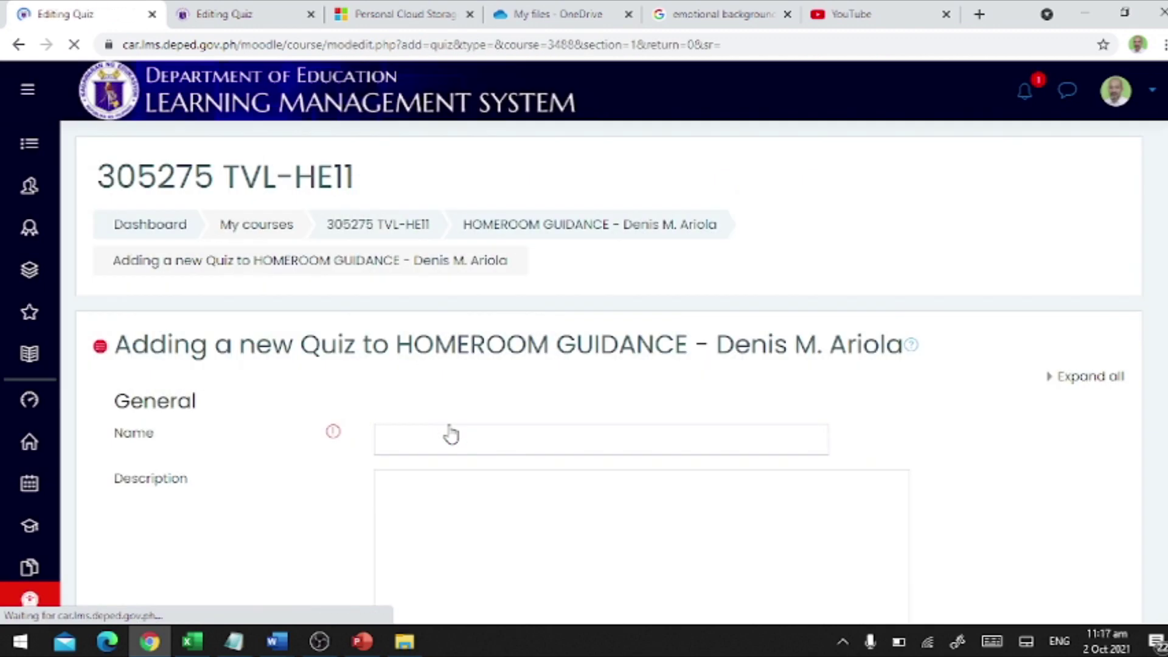
pyautogui.click(527, 443)
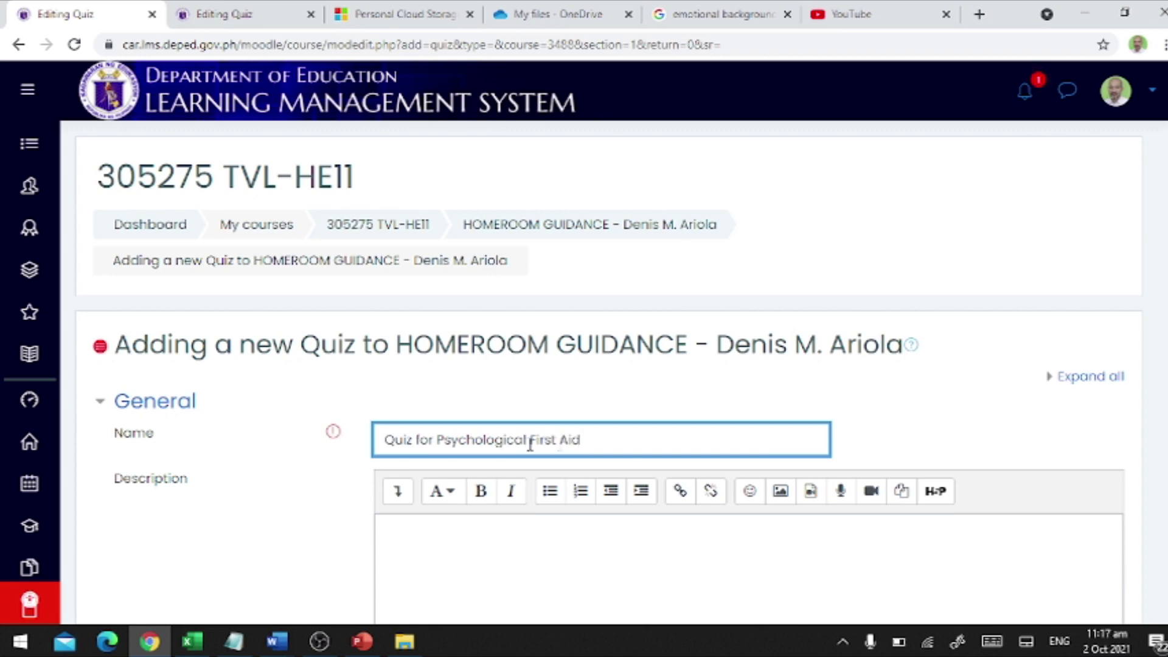
# - Set the number of attempts allowed to 2 in the quiz's grade settings
pyautogui.scroll(-6, 548, 445)
pyautogui.scroll(4, 470, 402)
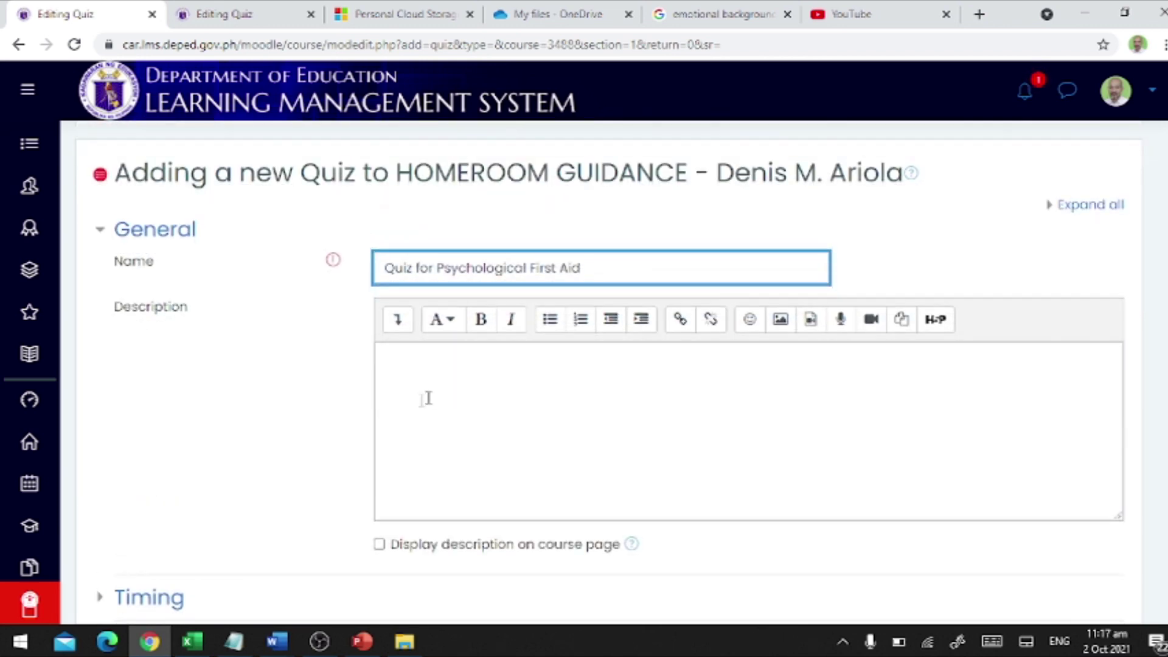
pyautogui.scroll(-3, 428, 399)
pyautogui.scroll(-1, 248, 500)
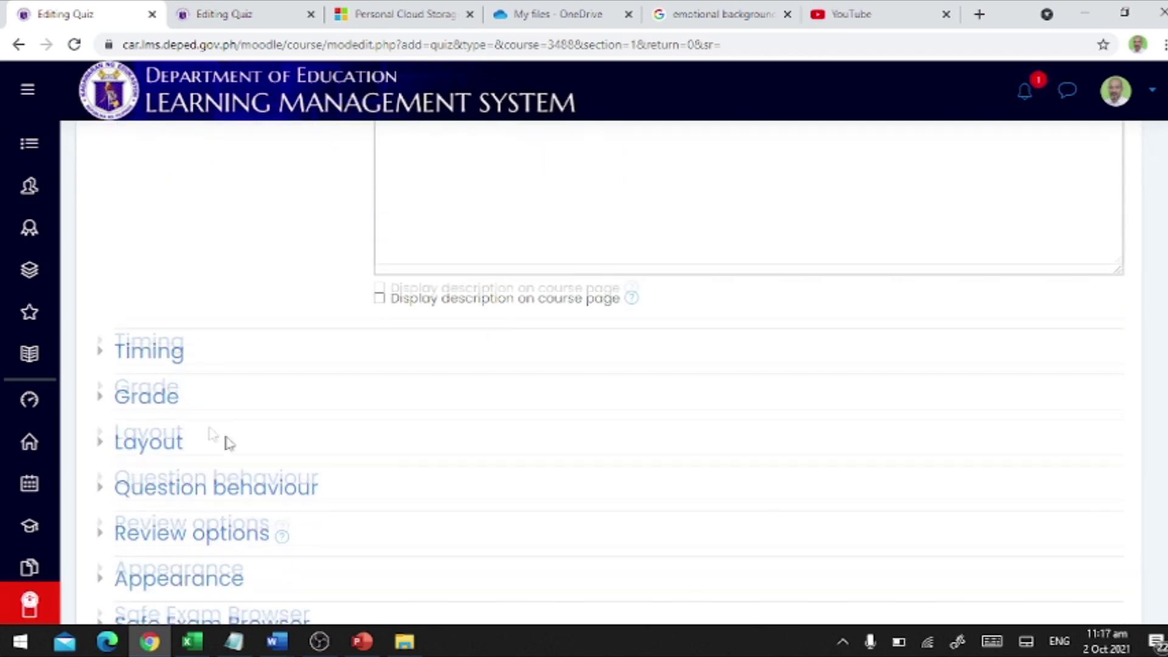
pyautogui.click(100, 390)
pyautogui.scroll(-1, 365, 402)
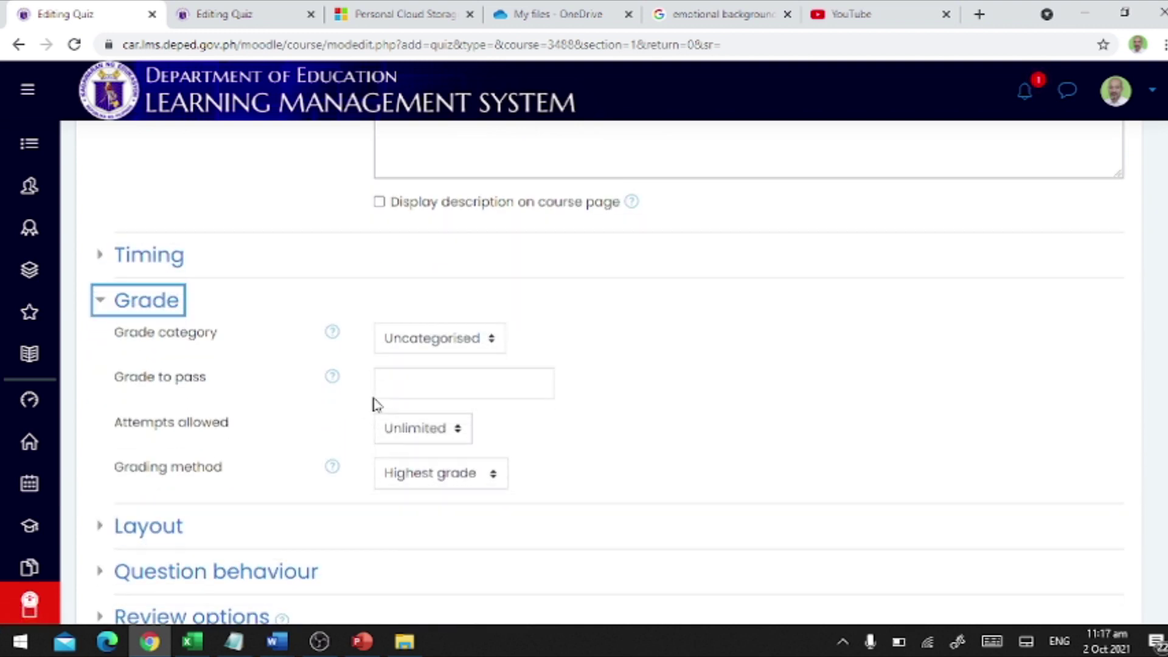
pyautogui.click(424, 428)
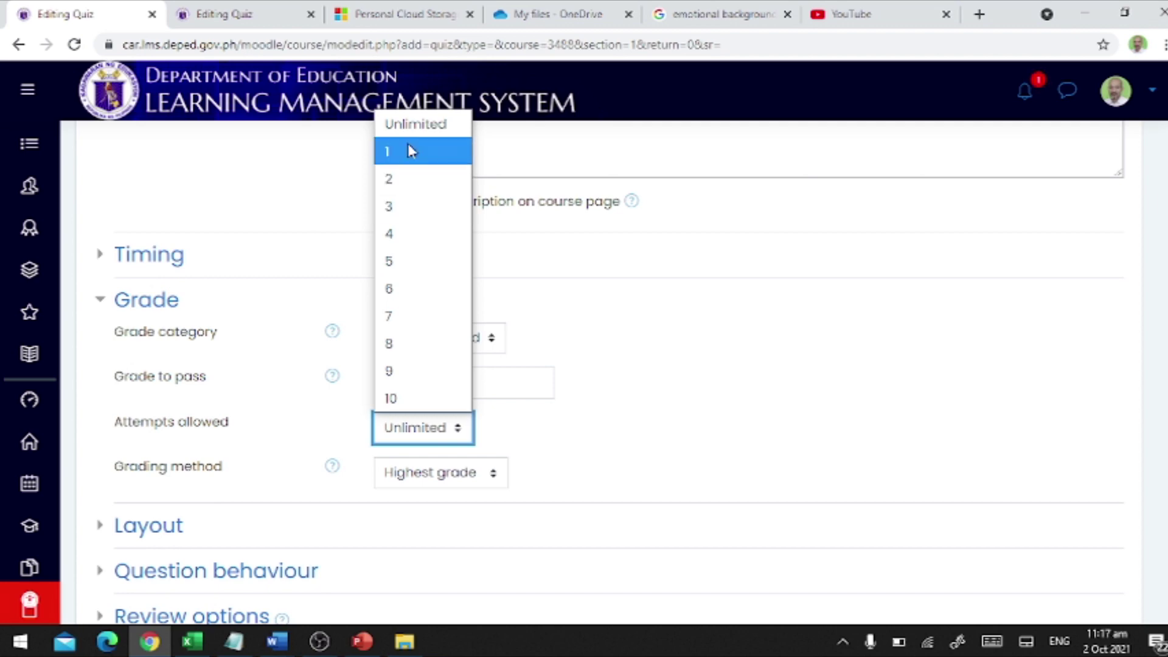
pyautogui.click(410, 182)
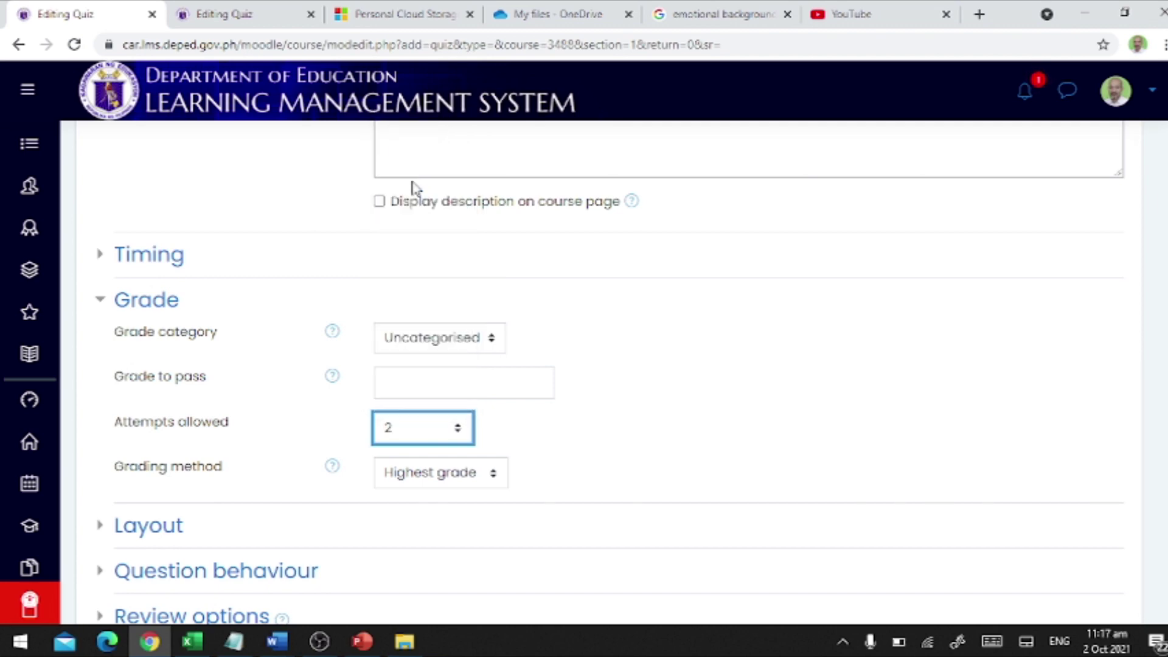
# - Allow the quiz to be attempted offline using the mobile app in the extra restrictions, and save it, returning to the course
pyautogui.scroll(-4, 250, 447)
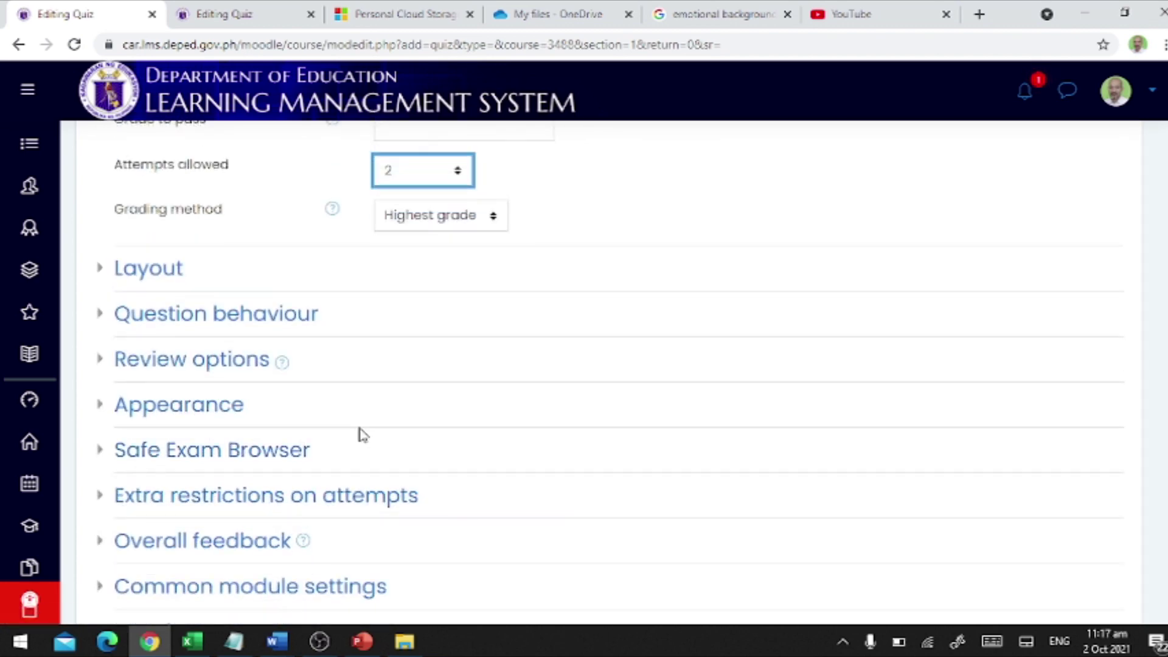
pyautogui.scroll(-2, 359, 436)
pyautogui.click(116, 415)
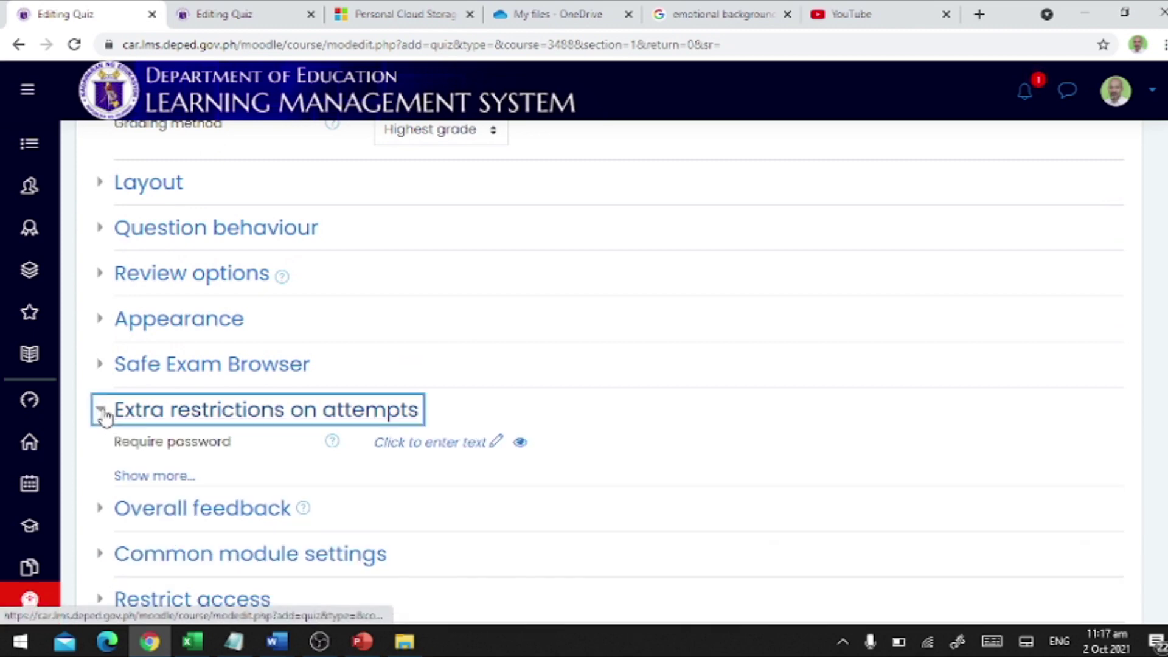
pyautogui.click(150, 477)
pyautogui.scroll(-4, 151, 477)
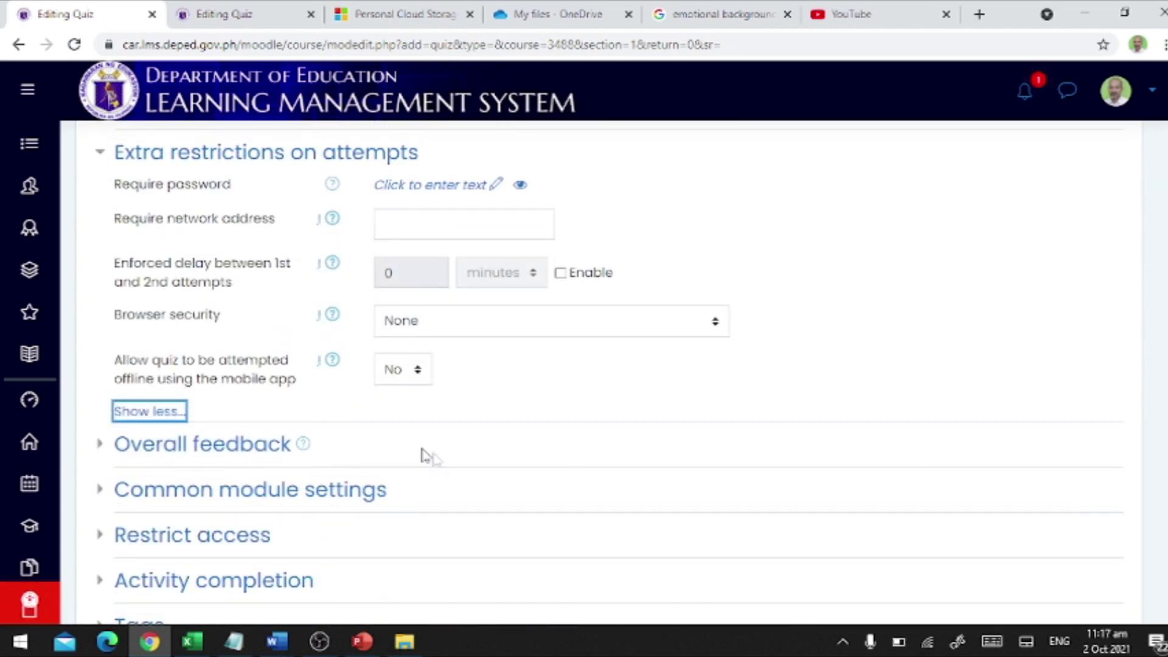
pyautogui.click(400, 377)
pyautogui.click(397, 427)
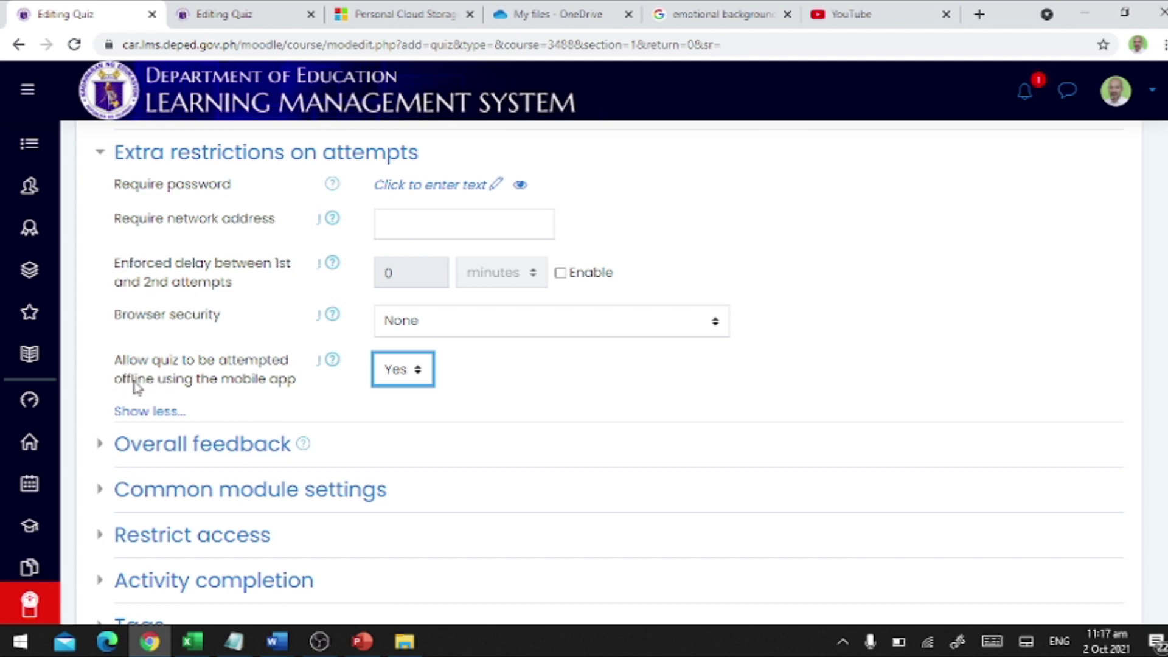
pyautogui.scroll(-4, 543, 462)
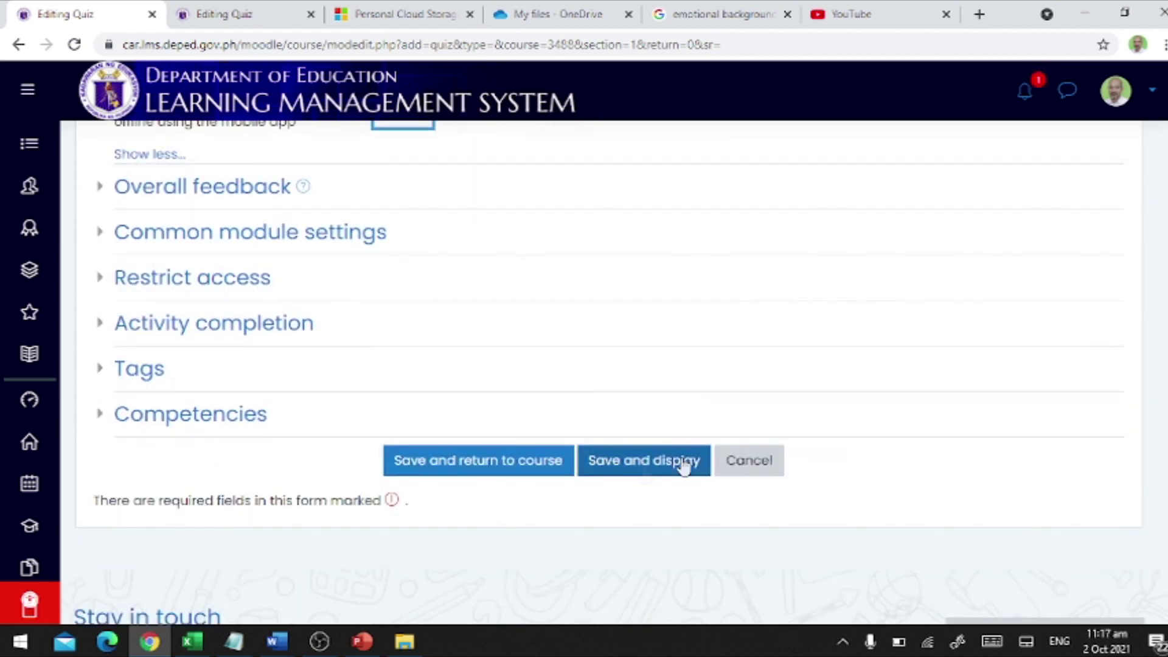
pyautogui.click(495, 470)
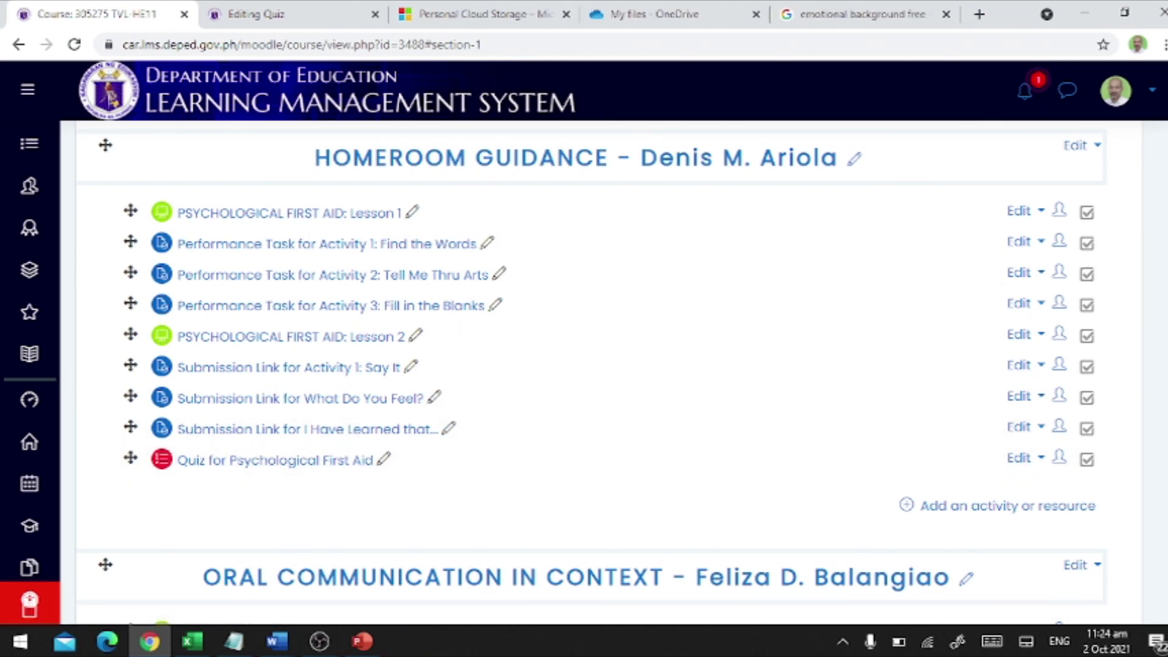
# - Open "Quiz for Psychological First Aid" from the Homeroom Guidance section and start editing the quiz's questions
pyautogui.scroll(1, 592, 372)
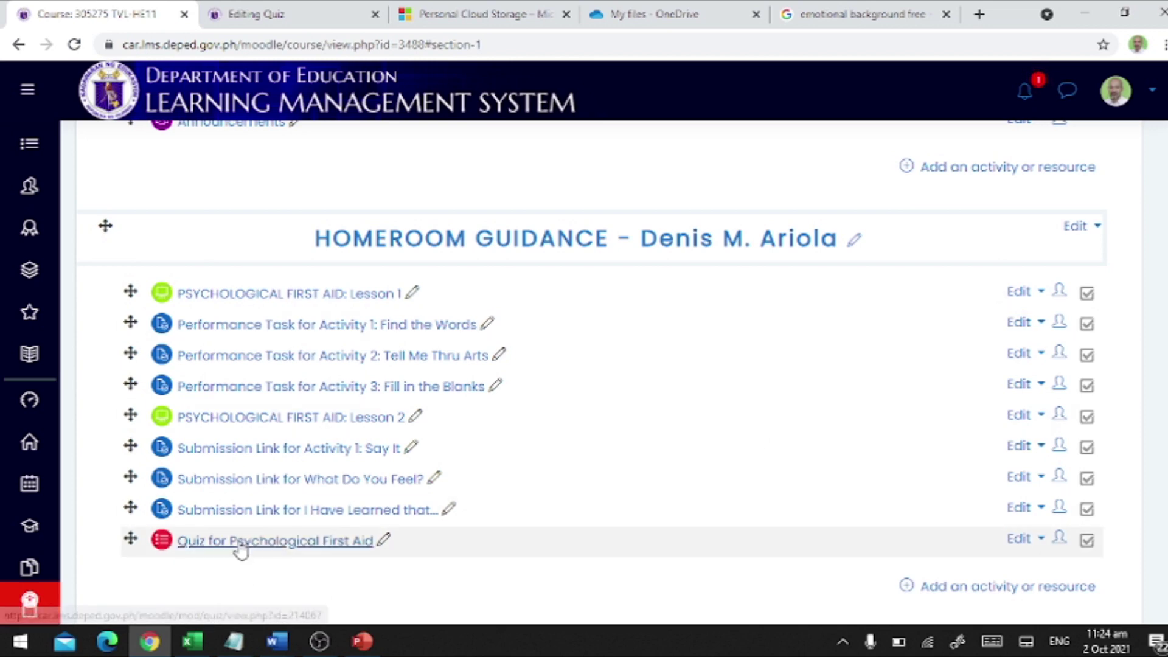
pyautogui.scroll(2, 254, 367)
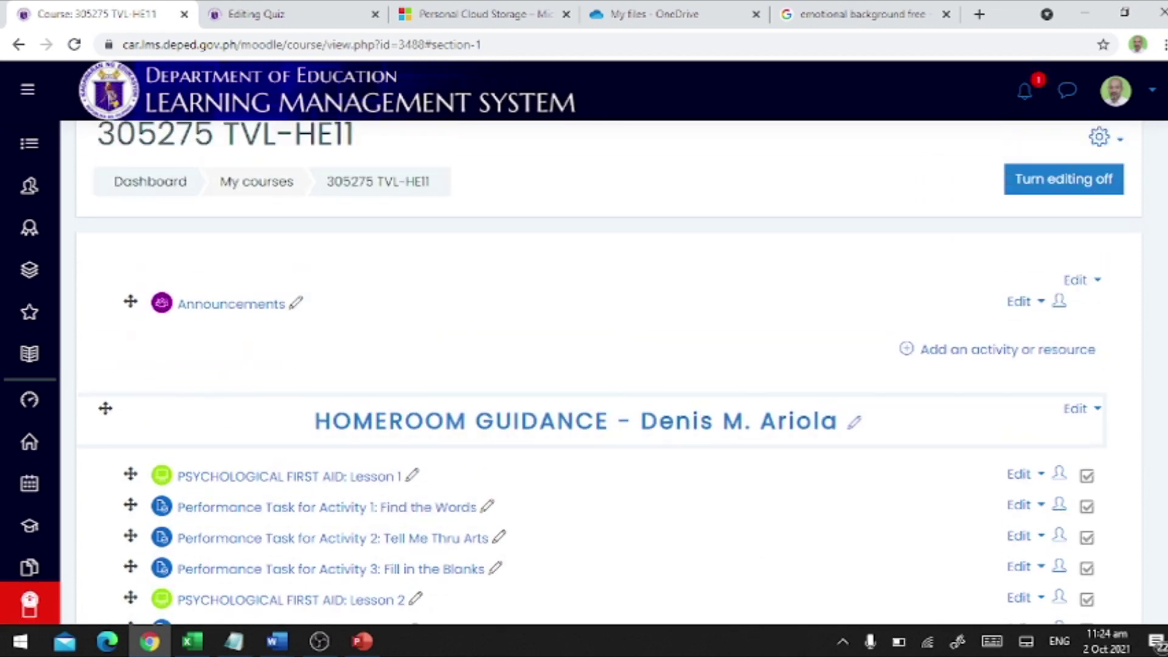
pyautogui.scroll(-4, 817, 352)
pyautogui.scroll(2, 816, 352)
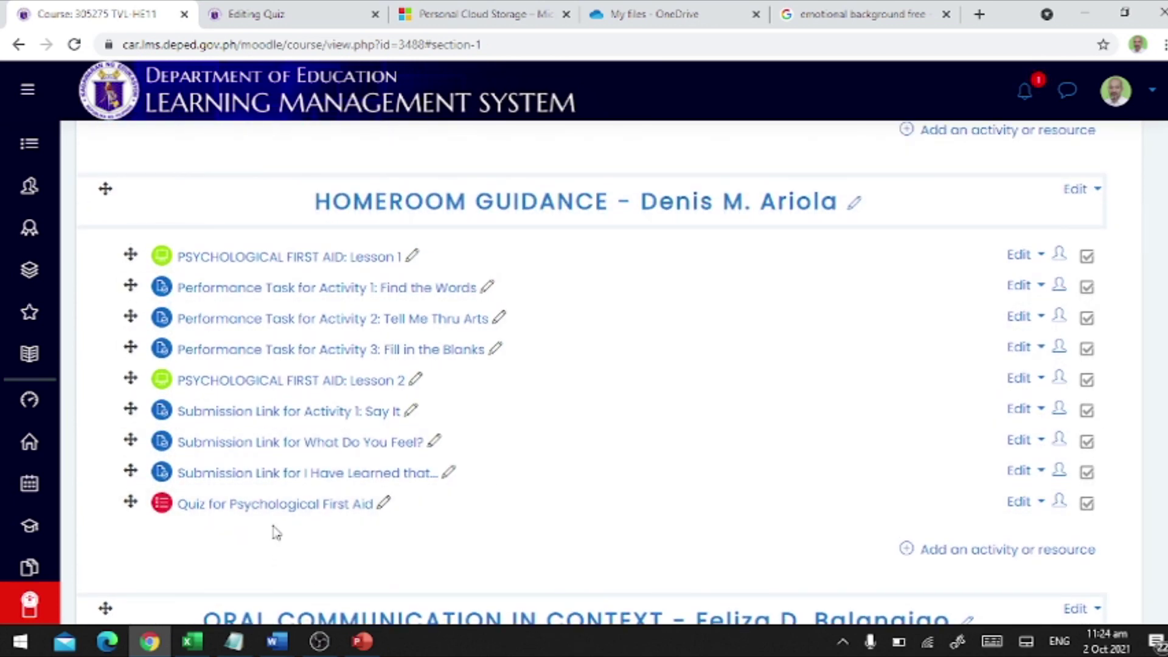
pyautogui.click(252, 516)
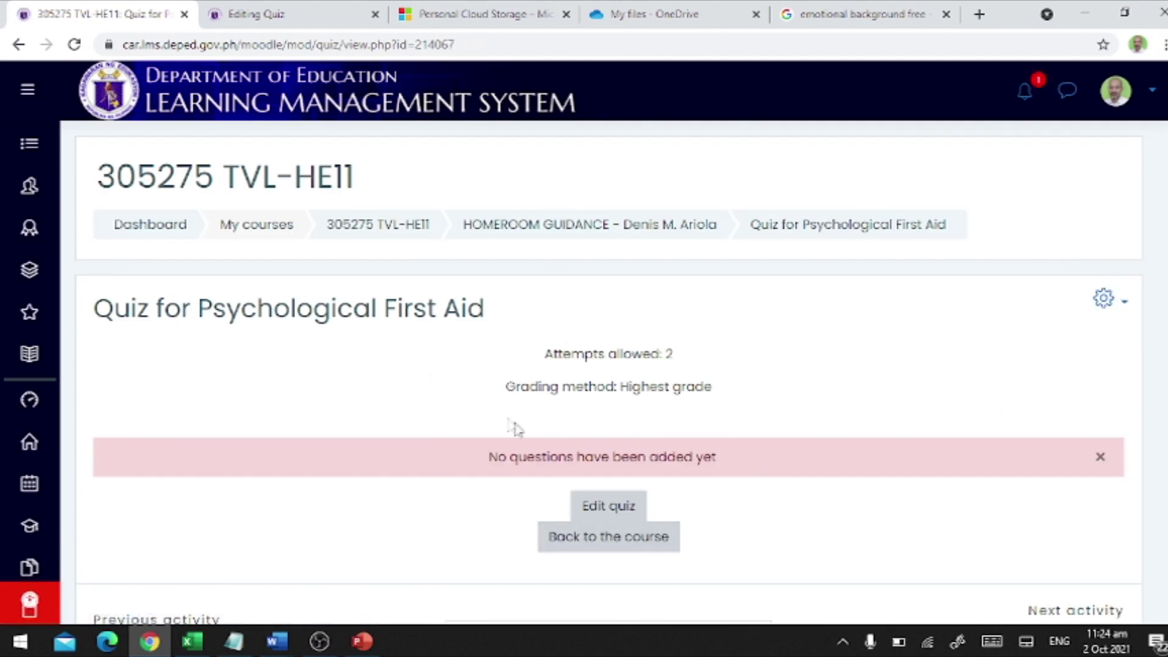
pyautogui.moveTo(472, 462); pyautogui.dragTo(751, 467)
pyautogui.click(609, 463)
pyautogui.moveTo(468, 461); pyautogui.dragTo(738, 462)
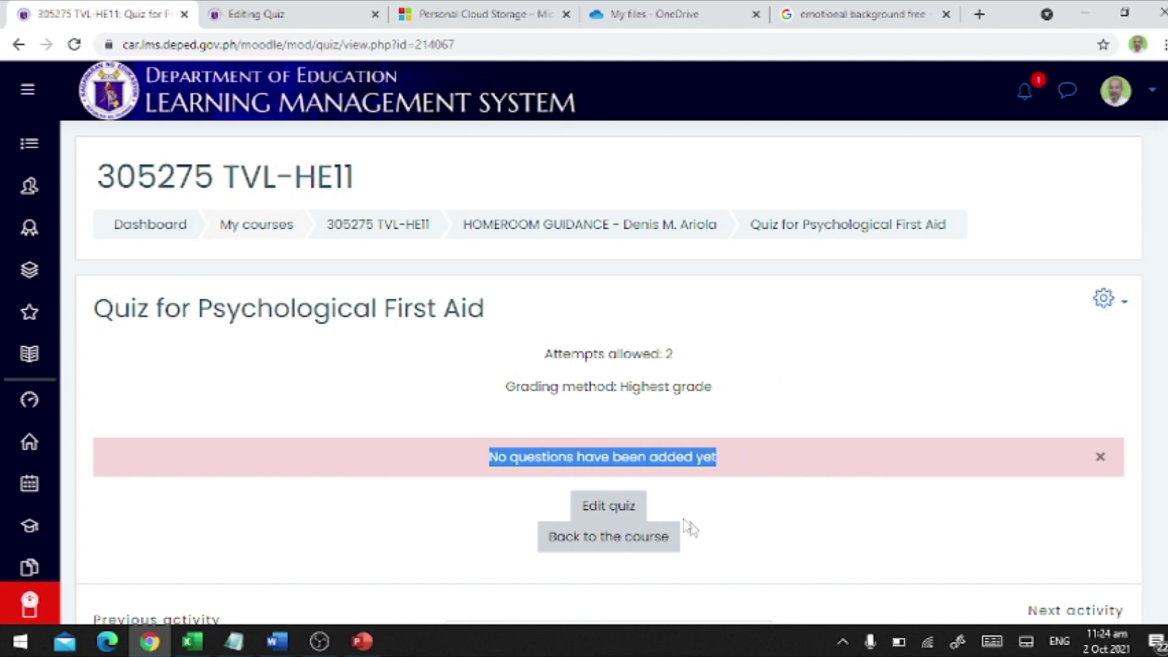
pyautogui.click(607, 513)
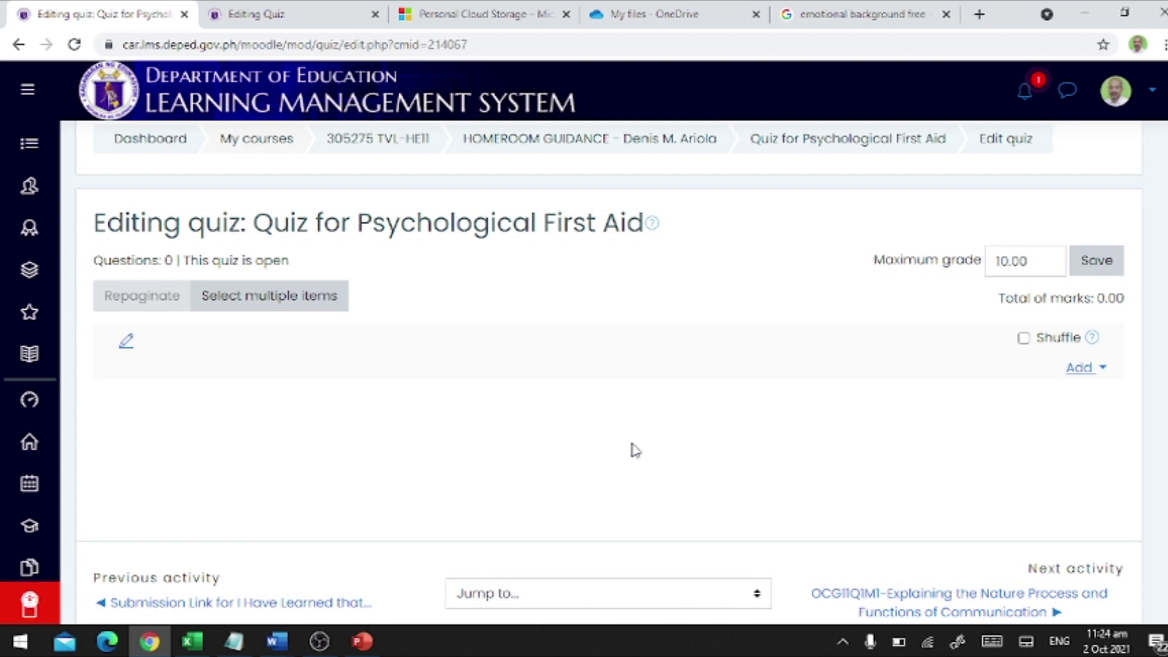
pyautogui.scroll(2, 618, 451)
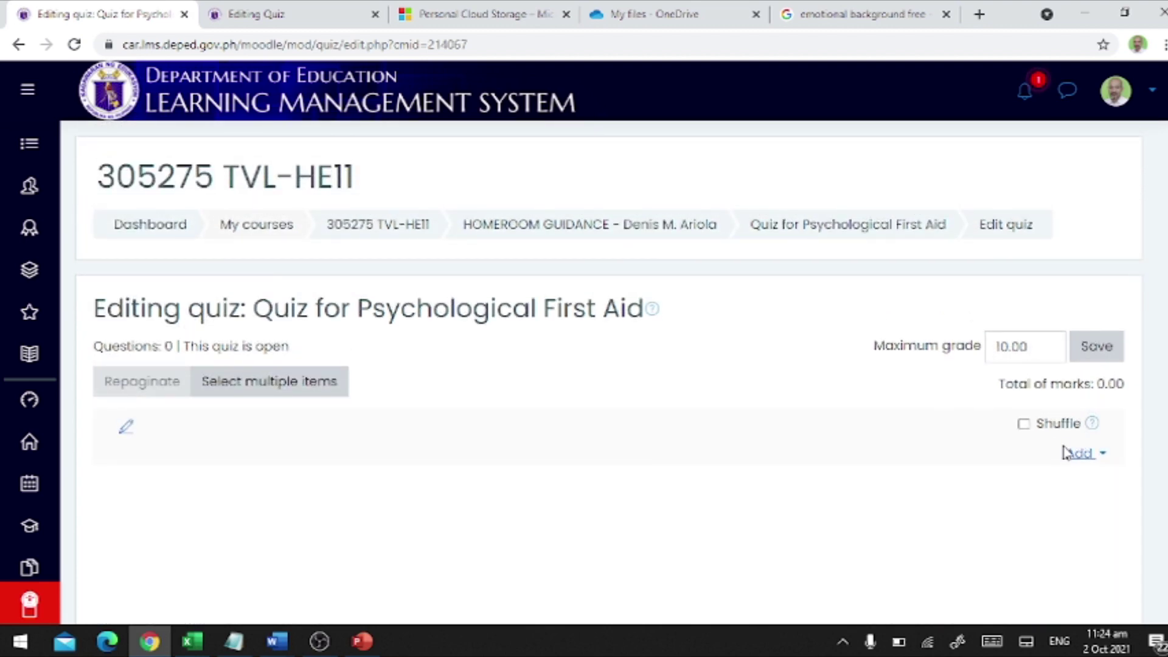
# - Add a new question of the Multiple choice type to the quiz
pyautogui.click(1083, 456)
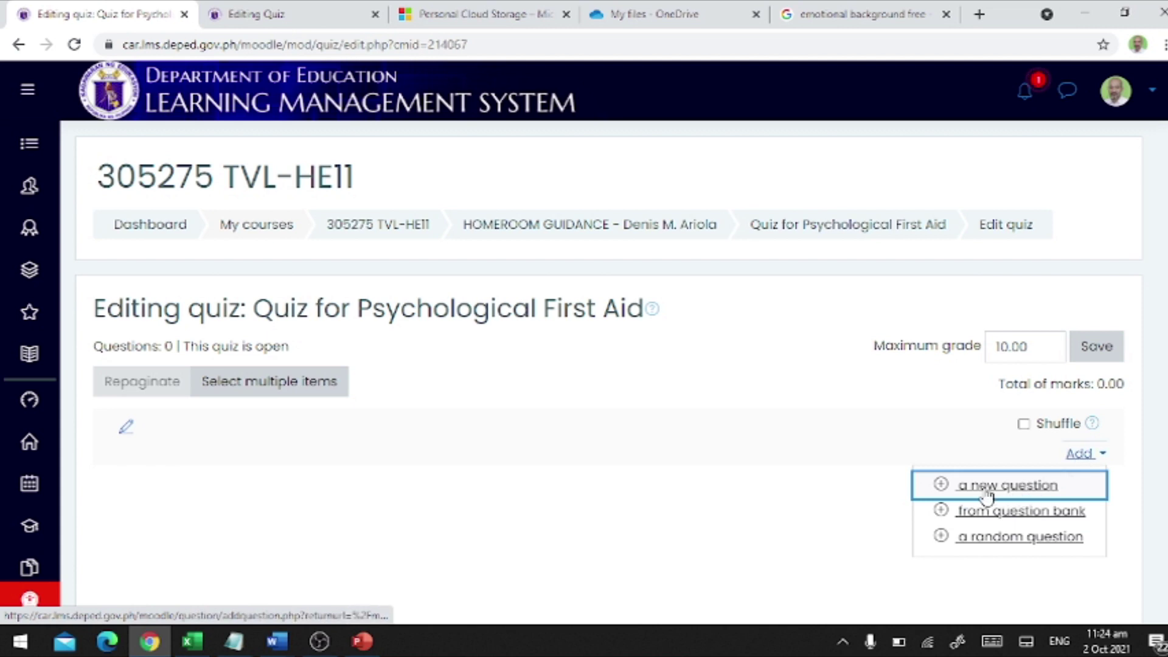
pyautogui.click(988, 490)
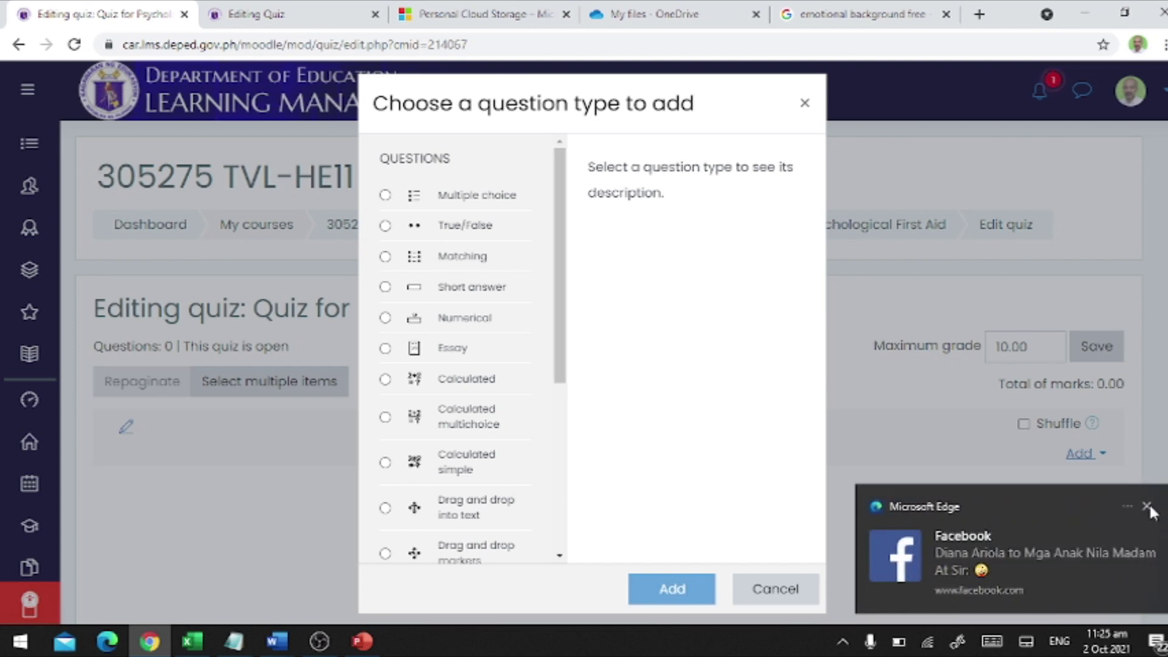
pyautogui.click(1148, 507)
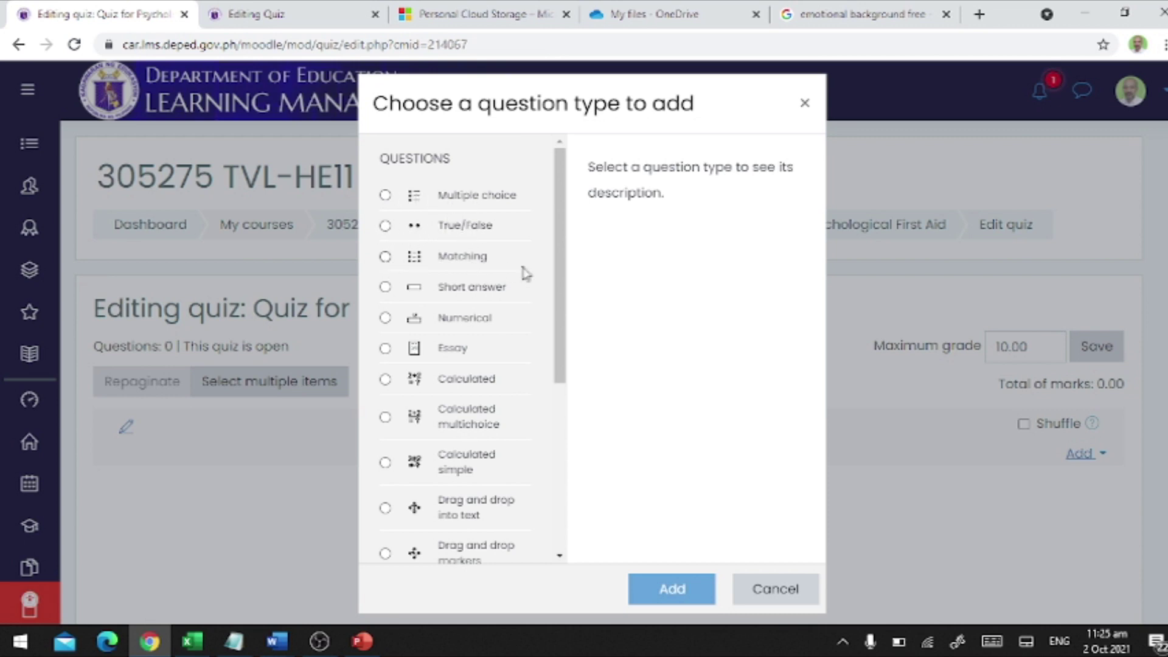
pyautogui.scroll(-1, 562, 258)
pyautogui.moveTo(562, 262); pyautogui.dragTo(566, 222)
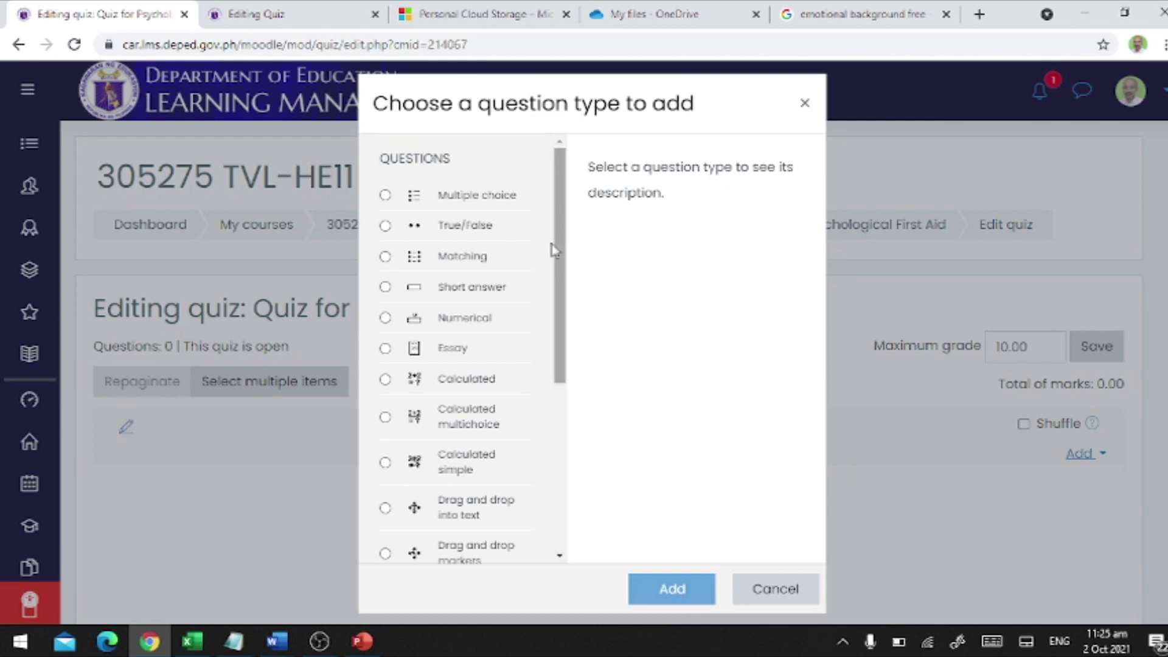
pyautogui.click(385, 195)
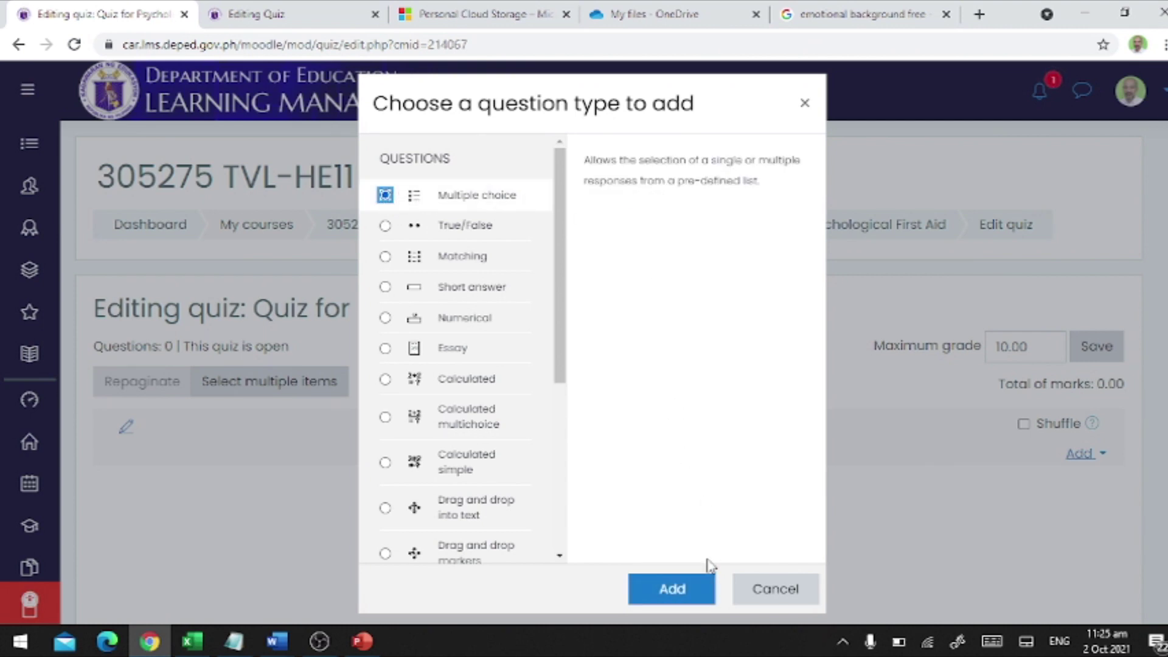
pyautogui.click(670, 593)
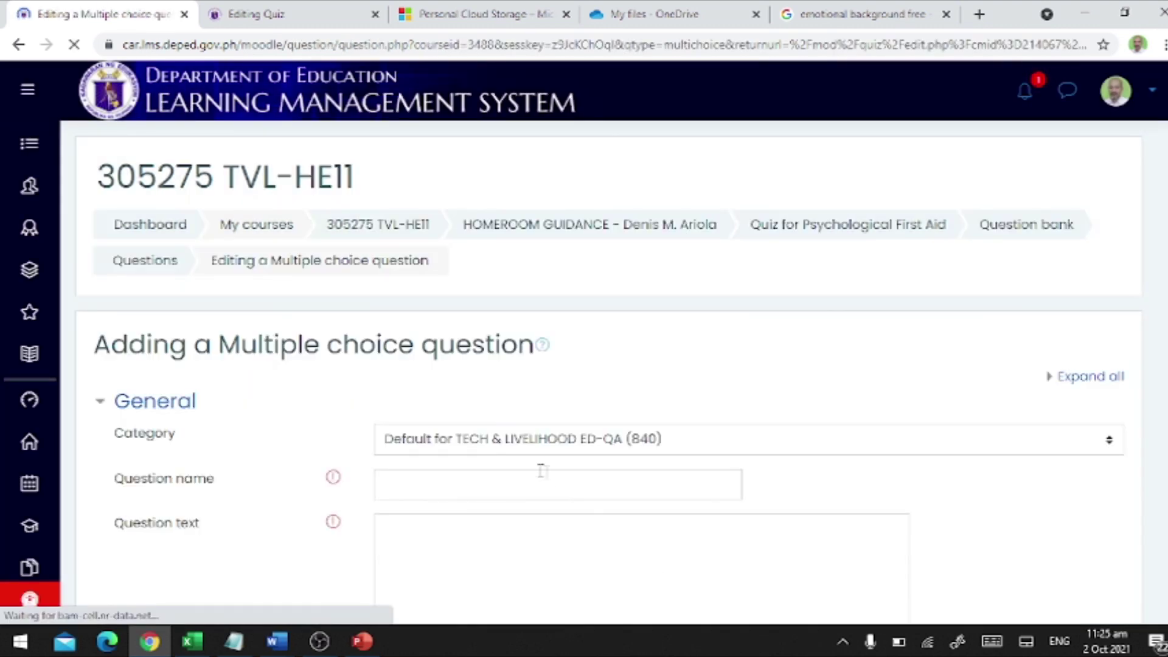
# - Name the multiple choice question "Question1" and check its question text
pyautogui.scroll(-3, 540, 480)
pyautogui.click(494, 315)
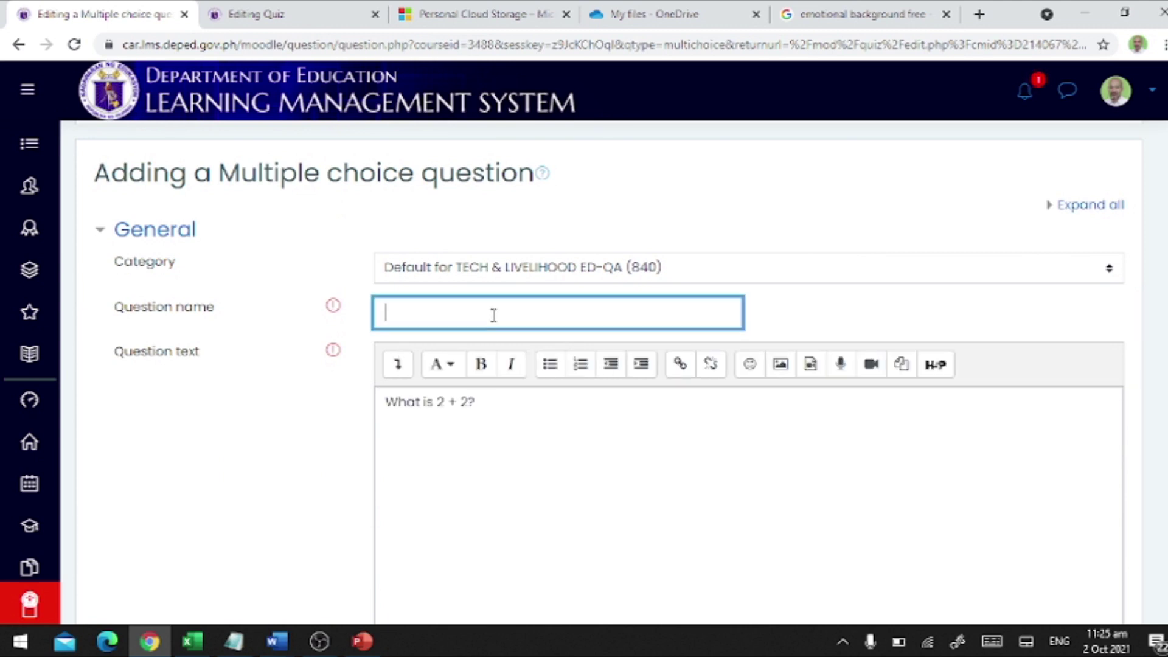
pyautogui.write('Question1')
pyautogui.moveTo(542, 407); pyautogui.dragTo(347, 416)
pyautogui.click(522, 402)
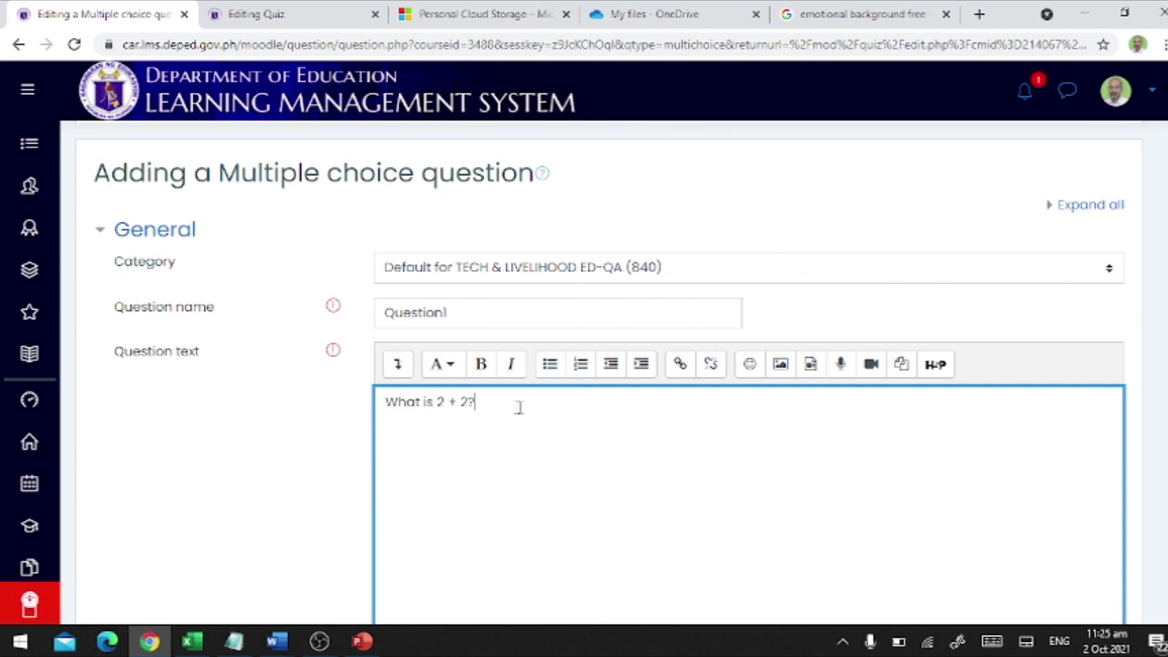
pyautogui.moveTo(505, 407); pyautogui.dragTo(360, 408)
pyautogui.moveTo(521, 406); pyautogui.dragTo(333, 399)
# - Examine the choices for one or multiple answers and keep One answer only
pyautogui.scroll(-6, 529, 435)
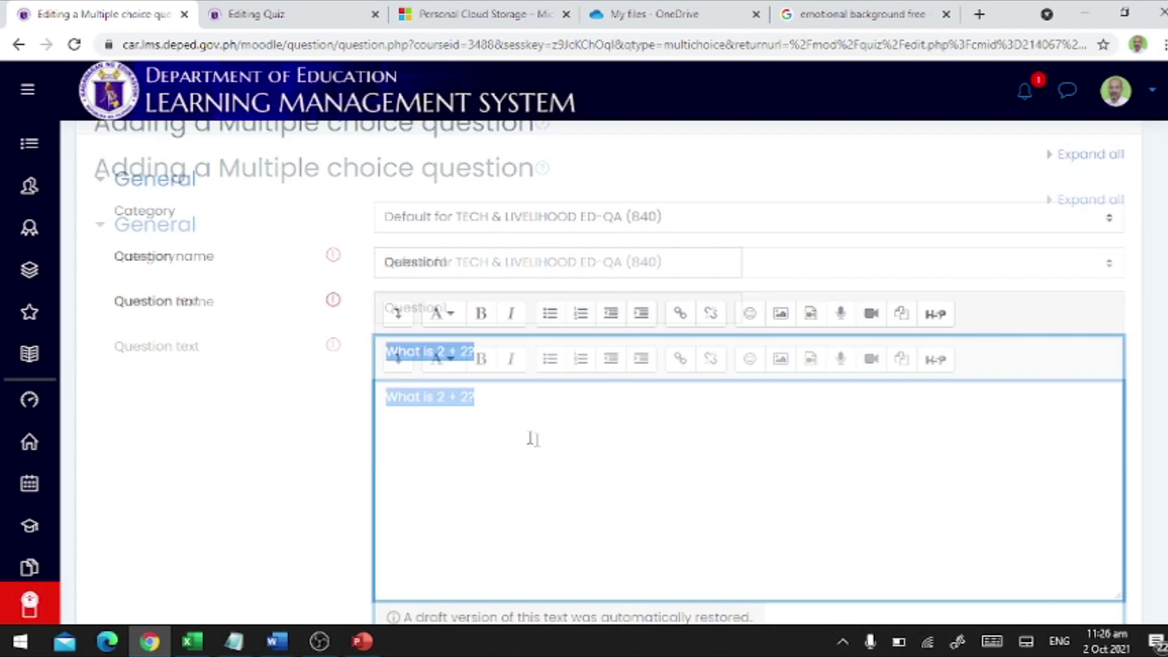
pyautogui.scroll(-3, 548, 450)
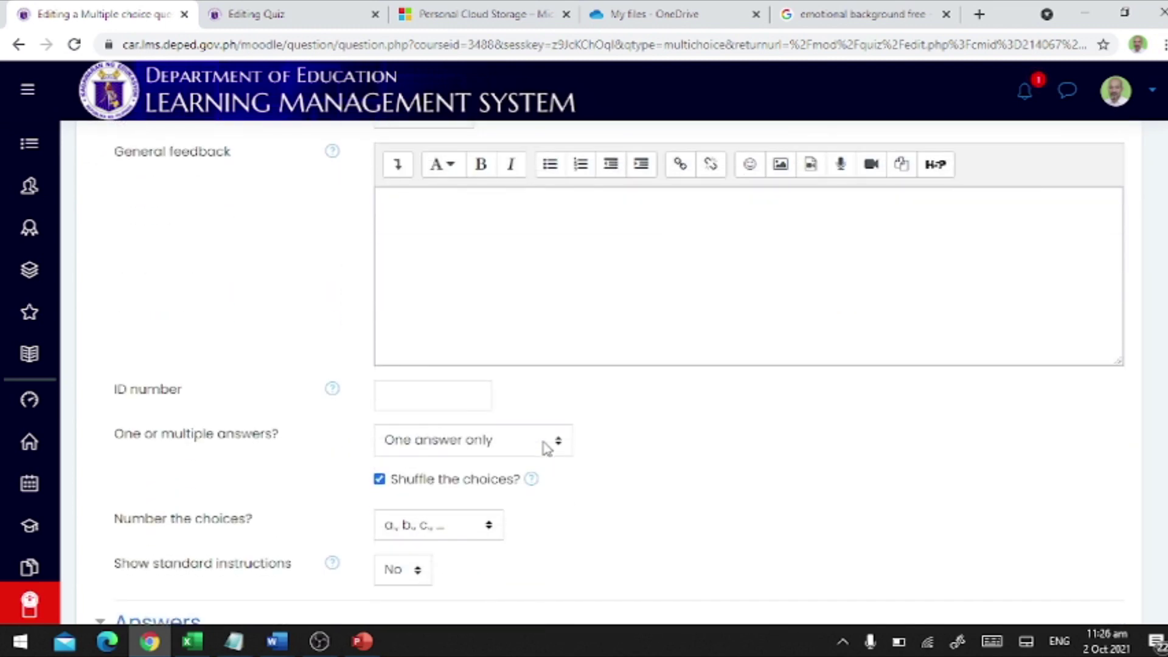
pyautogui.scroll(-1, 564, 444)
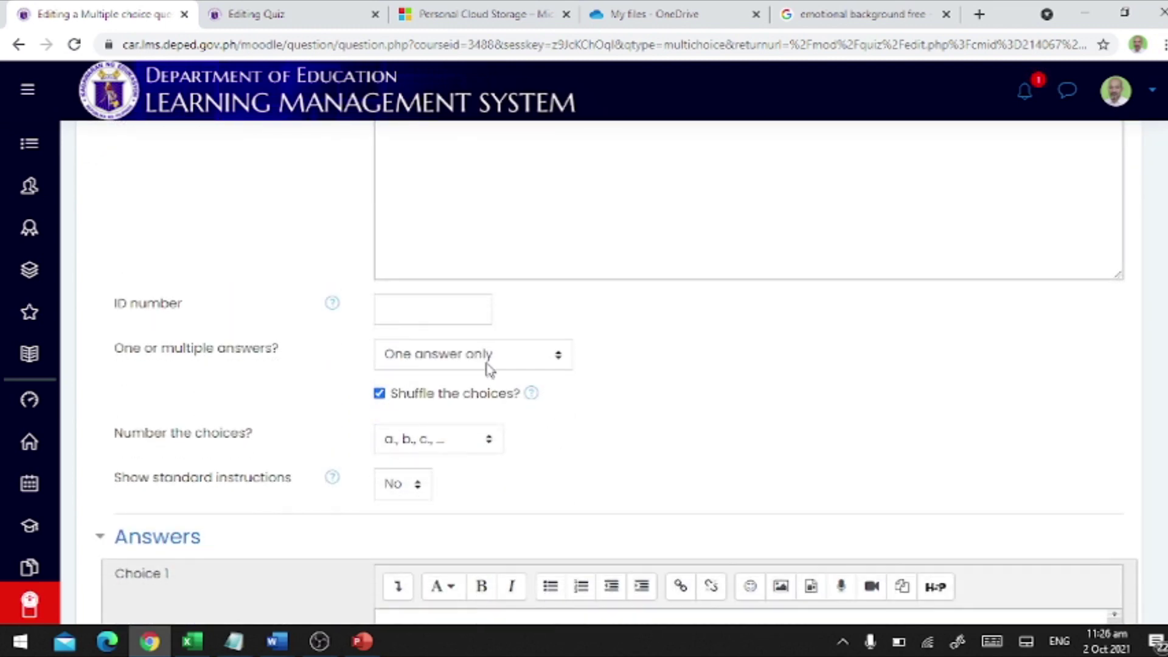
pyautogui.click(444, 363)
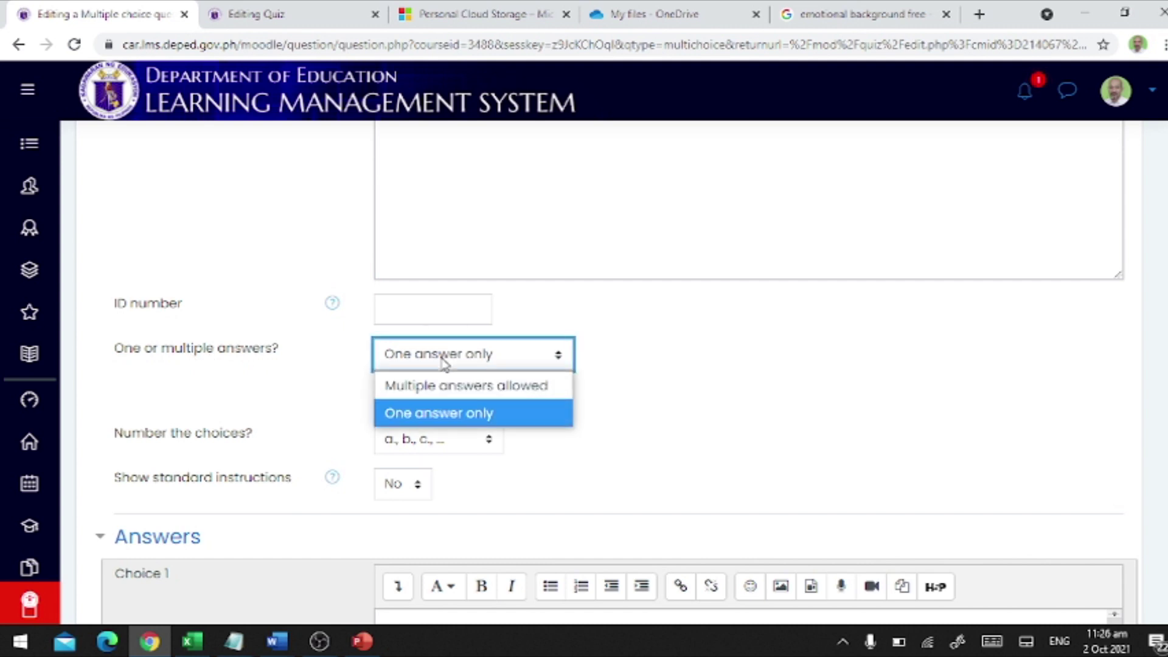
pyautogui.click(444, 363)
pyautogui.click(442, 359)
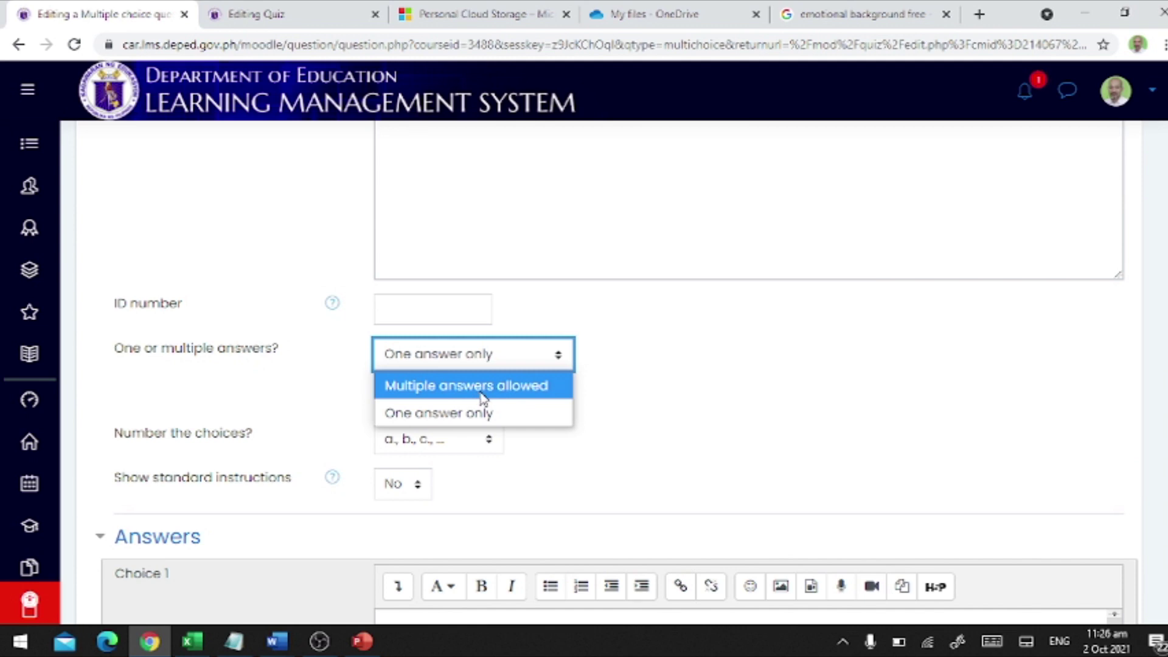
pyautogui.click(473, 358)
pyautogui.click(473, 358)
pyautogui.click(438, 424)
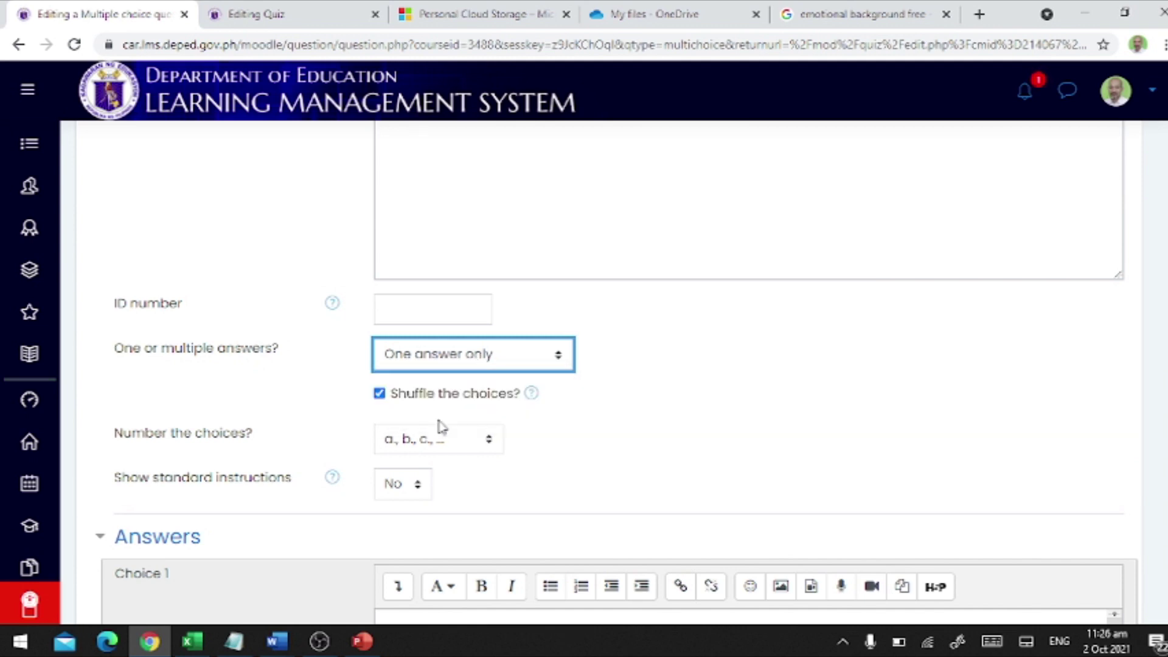
# - Go back to the question text of Question1 and reread it
pyautogui.scroll(9, 484, 401)
pyautogui.scroll(3, 484, 401)
pyautogui.click(523, 485)
pyautogui.moveTo(538, 491); pyautogui.dragTo(326, 497)
pyautogui.click(527, 485)
pyautogui.moveTo(553, 495); pyautogui.dragTo(365, 496)
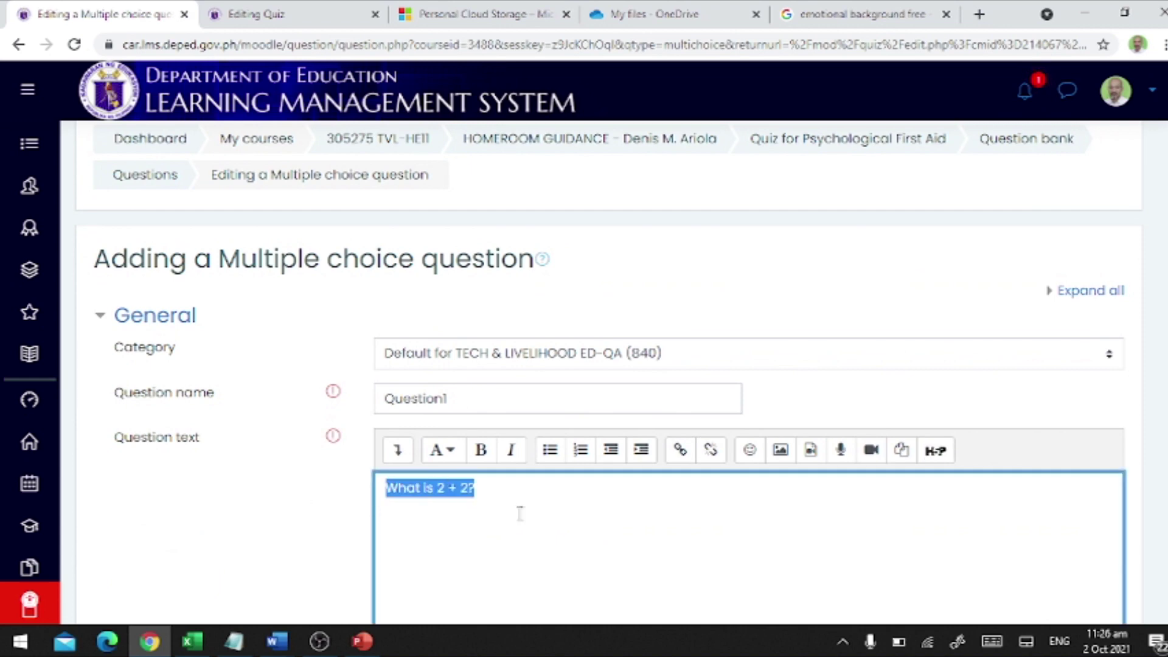
pyautogui.moveTo(557, 495); pyautogui.dragTo(365, 499)
# - Set the question to accept One answer only, with the choices shuffled
pyautogui.scroll(-10, 500, 495)
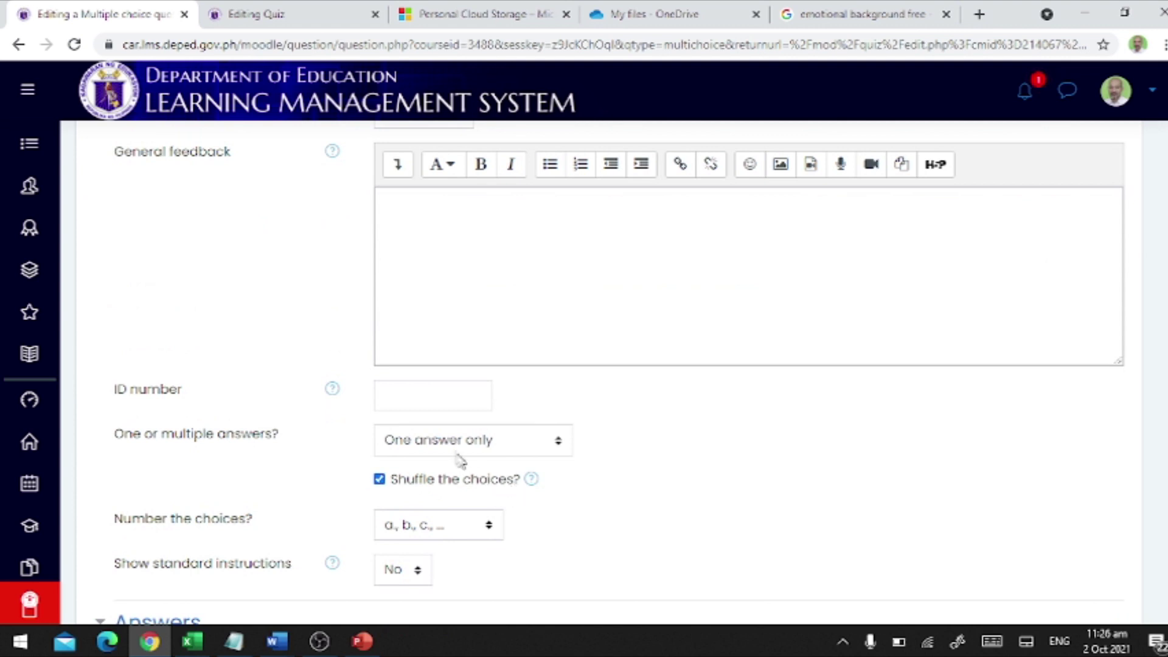
pyautogui.click(453, 449)
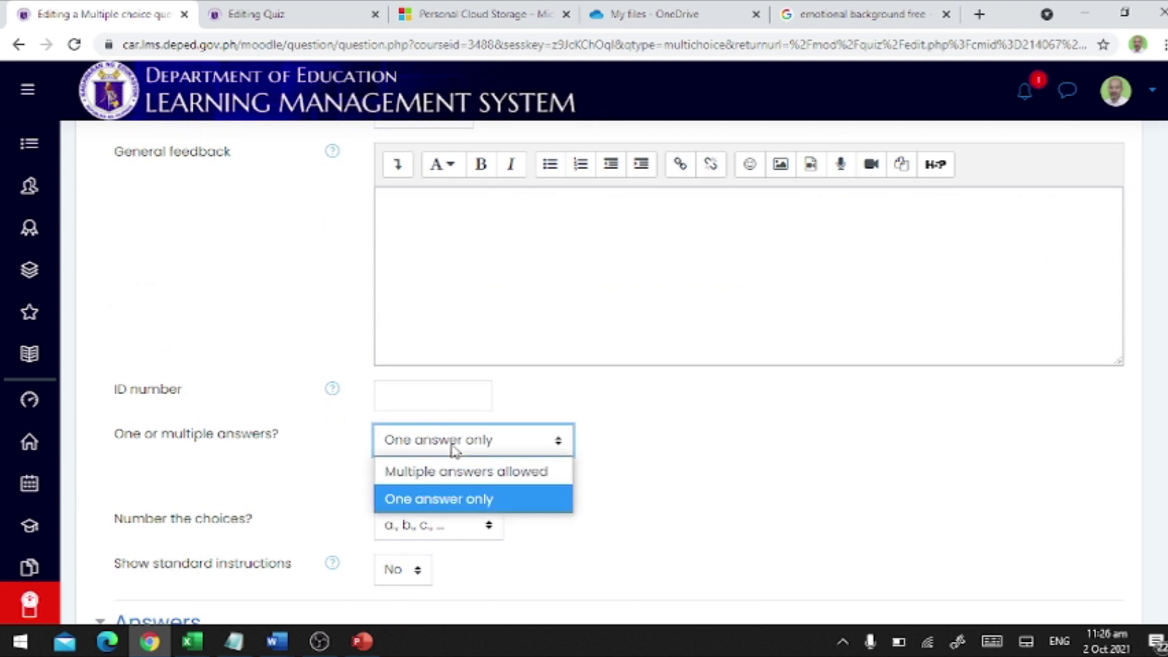
pyautogui.click(426, 496)
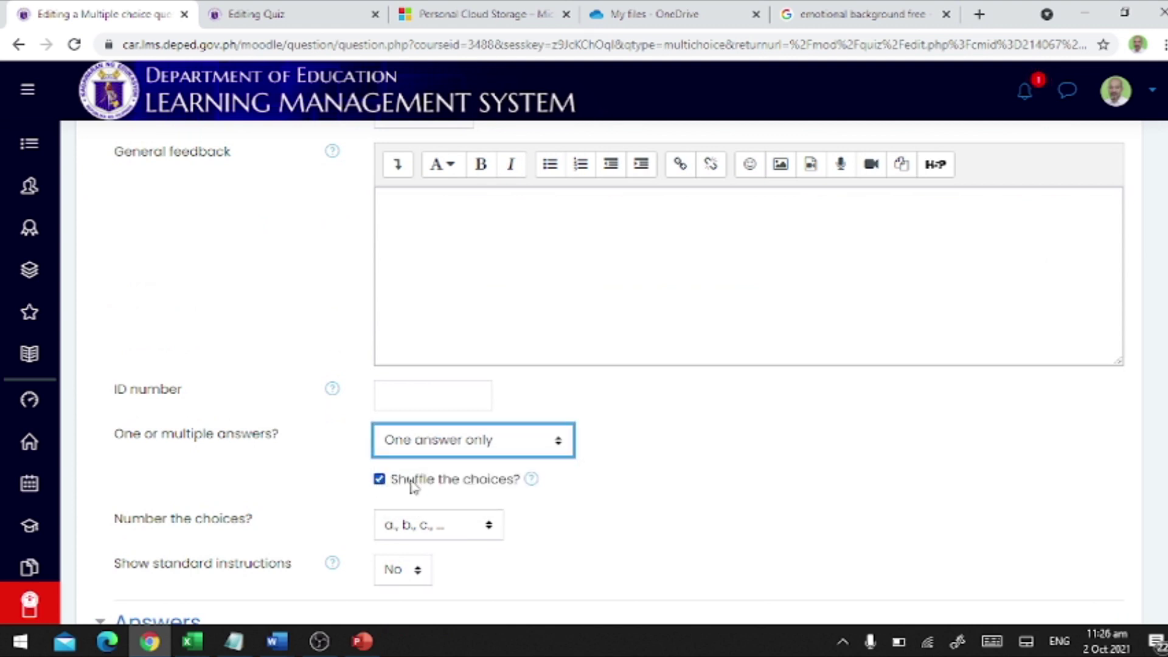
pyautogui.click(383, 483)
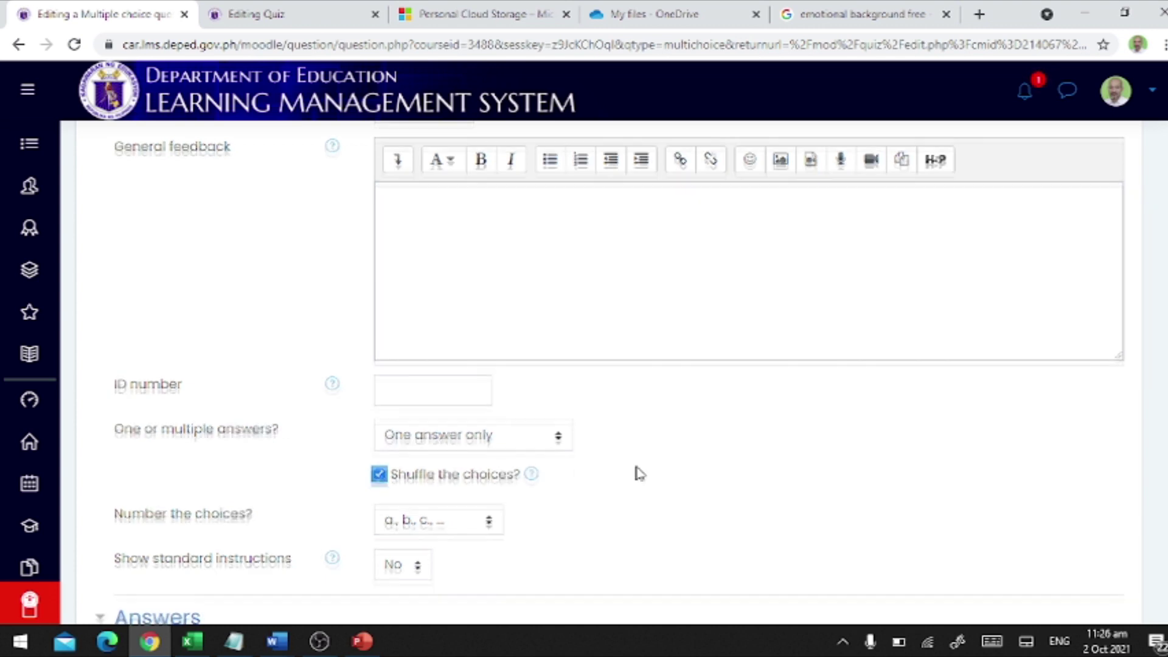
# - Review the numbering styles and number the question's choices a., b., c
pyautogui.scroll(-1, 634, 473)
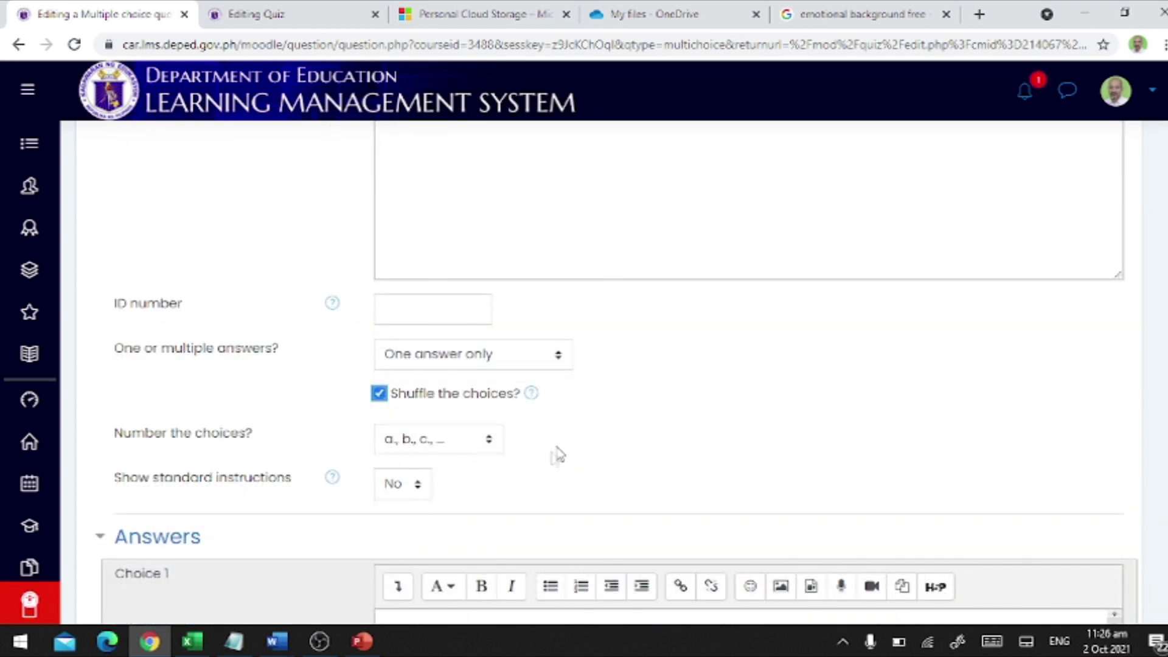
pyautogui.click(438, 446)
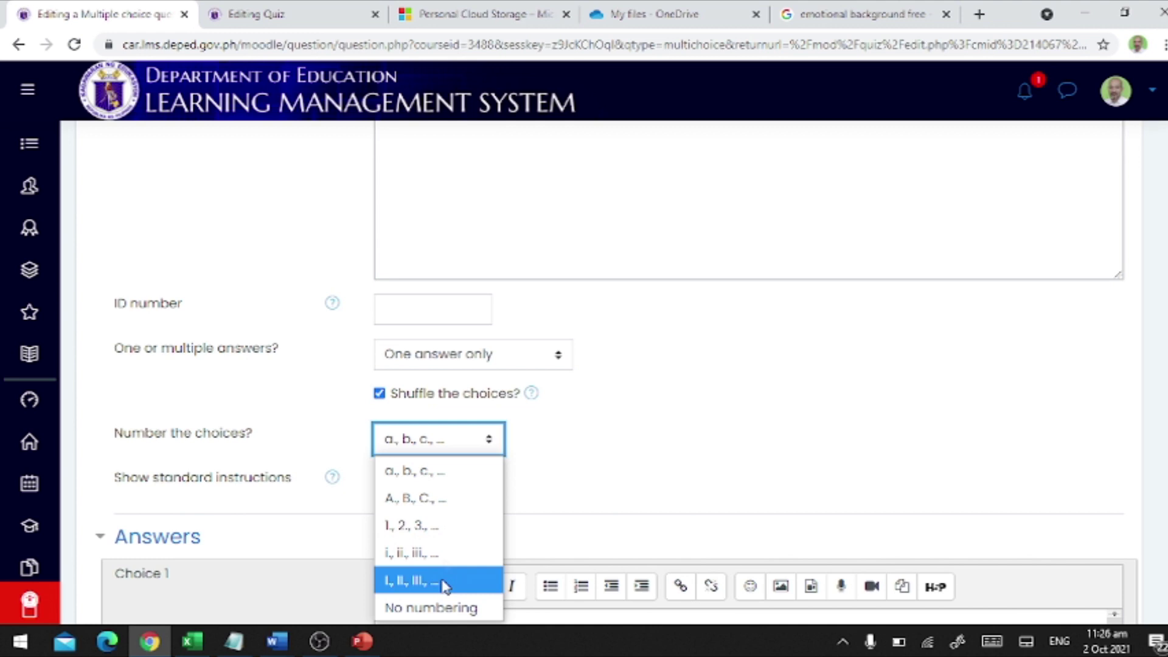
pyautogui.click(421, 479)
pyautogui.click(613, 479)
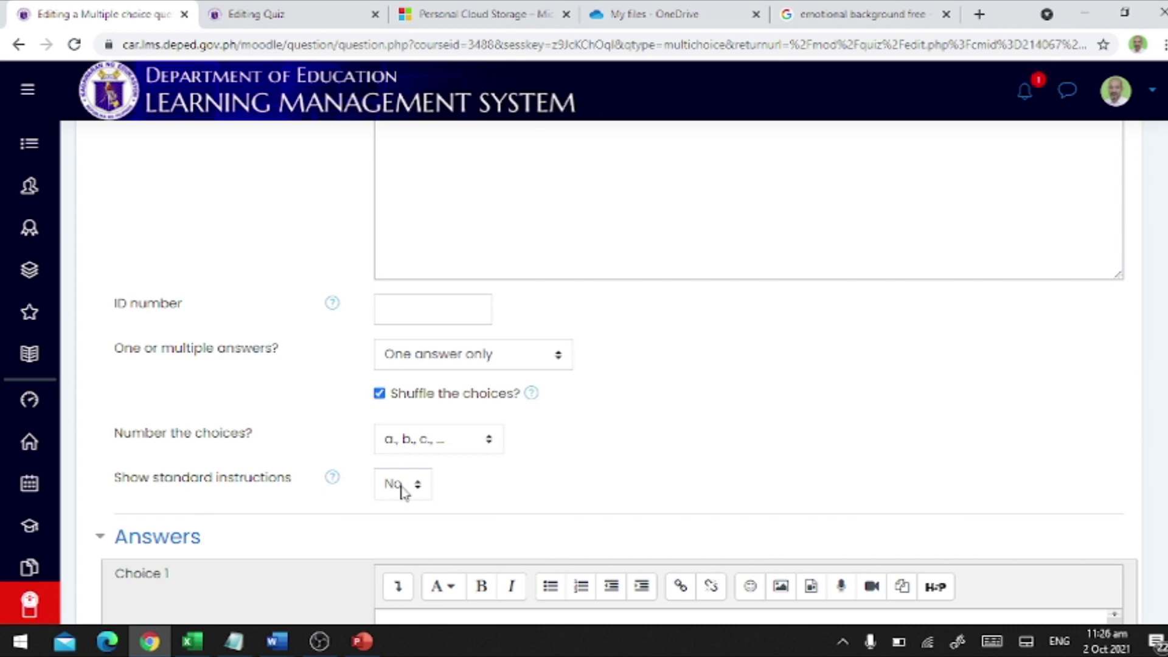
# - Look over the answer fields of the question, from Choice 1 to Choice 5, and the options below them
pyautogui.scroll(-4, 612, 480)
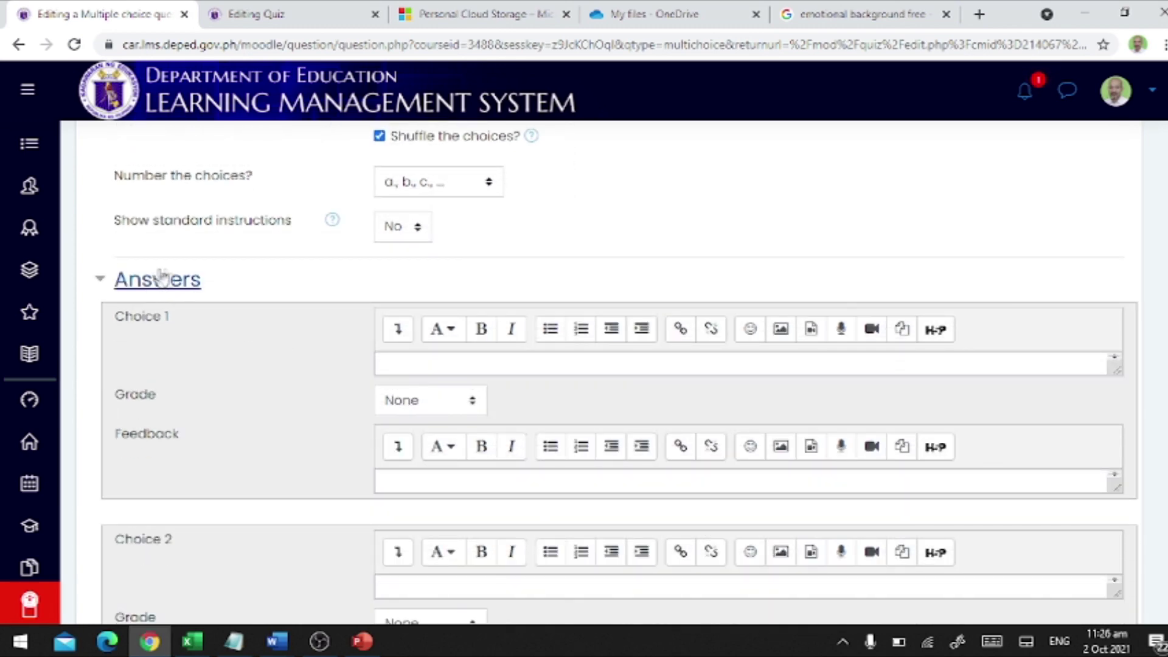
pyautogui.scroll(-3, 248, 354)
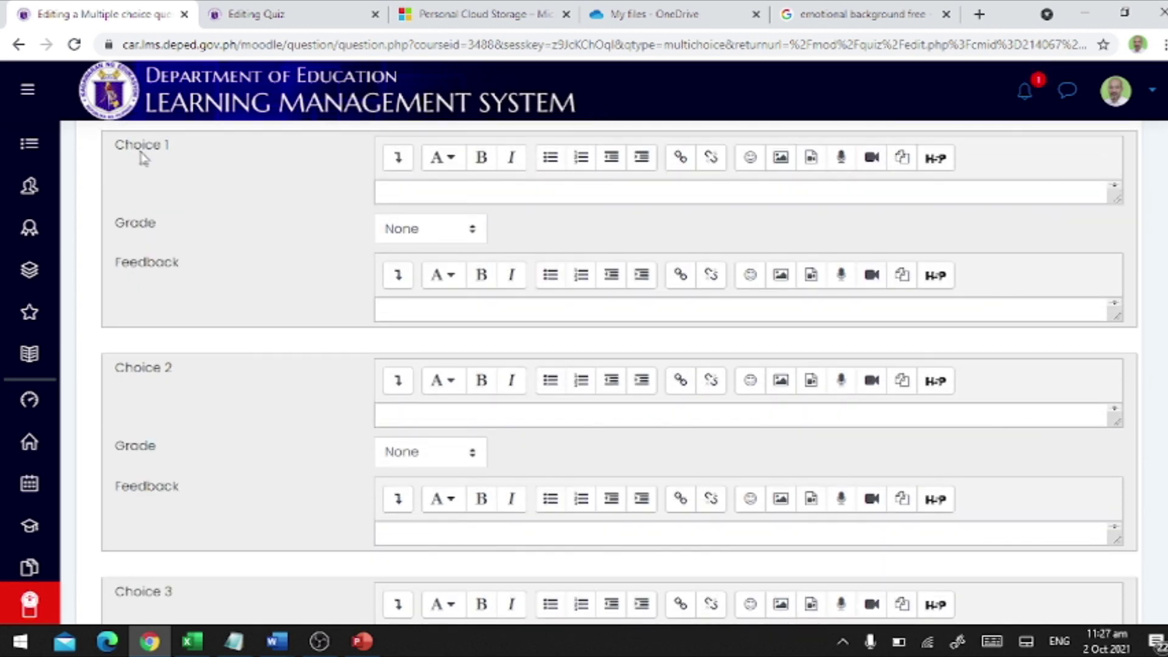
pyautogui.moveTo(126, 146); pyautogui.dragTo(239, 164)
pyautogui.moveTo(141, 368); pyautogui.dragTo(255, 386)
pyautogui.scroll(-1, 183, 456)
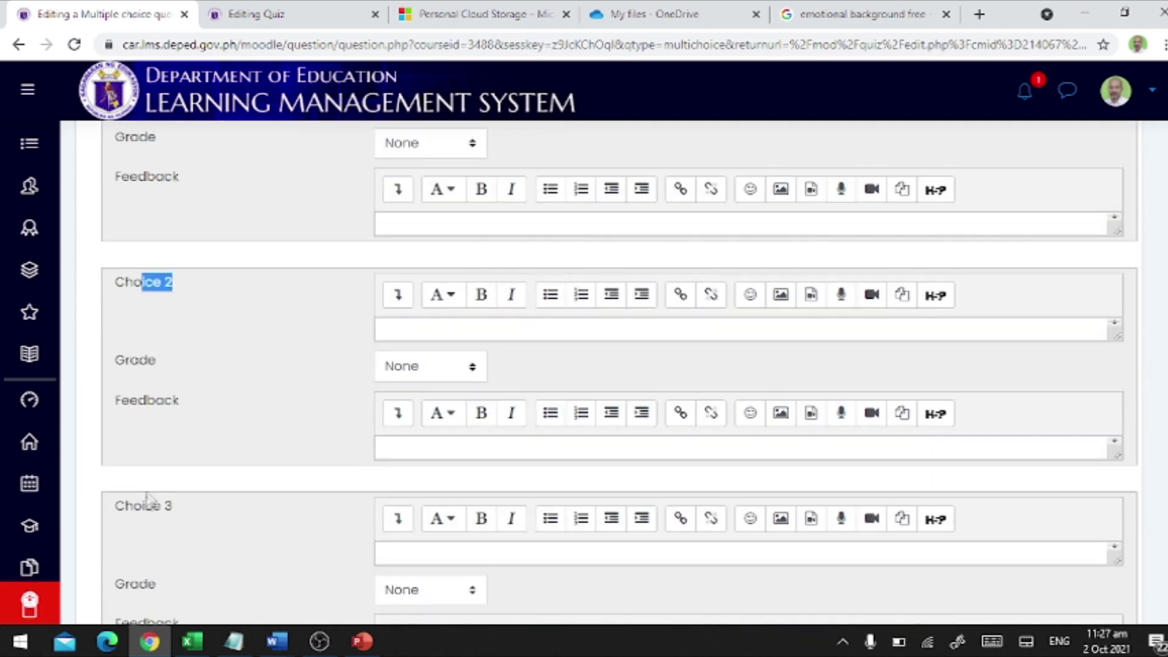
pyautogui.moveTo(135, 509); pyautogui.dragTo(240, 516)
pyautogui.scroll(-2, 241, 516)
pyautogui.moveTo(135, 554); pyautogui.dragTo(235, 556)
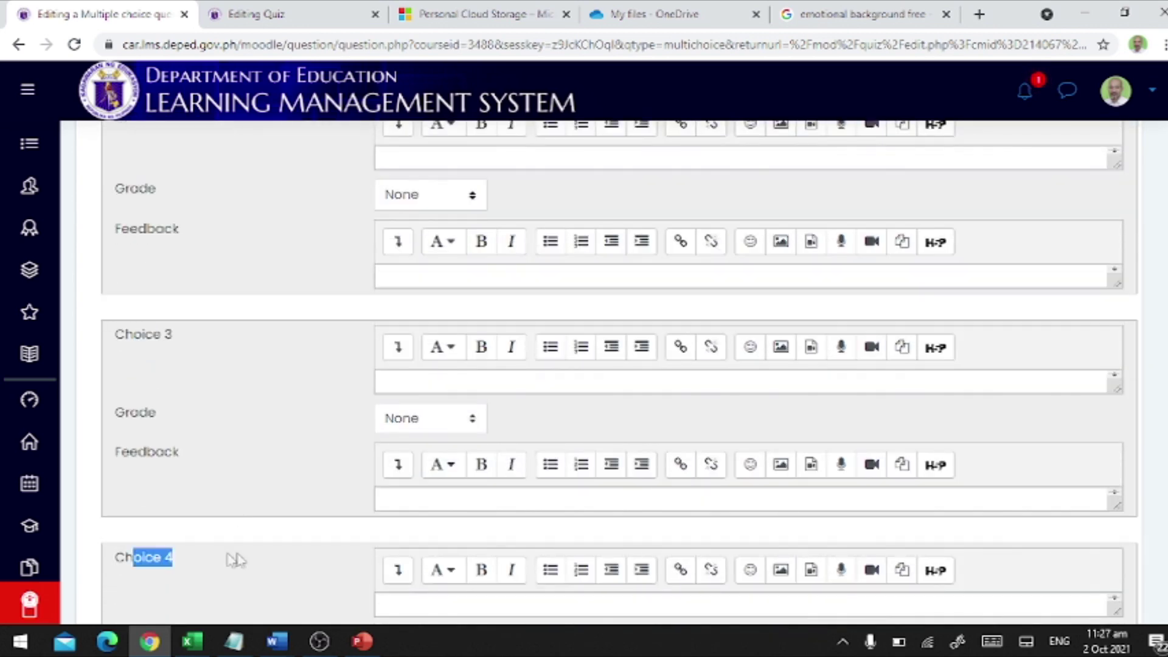
pyautogui.scroll(-3, 235, 556)
pyautogui.moveTo(134, 523); pyautogui.dragTo(235, 540)
pyautogui.scroll(-6, 235, 535)
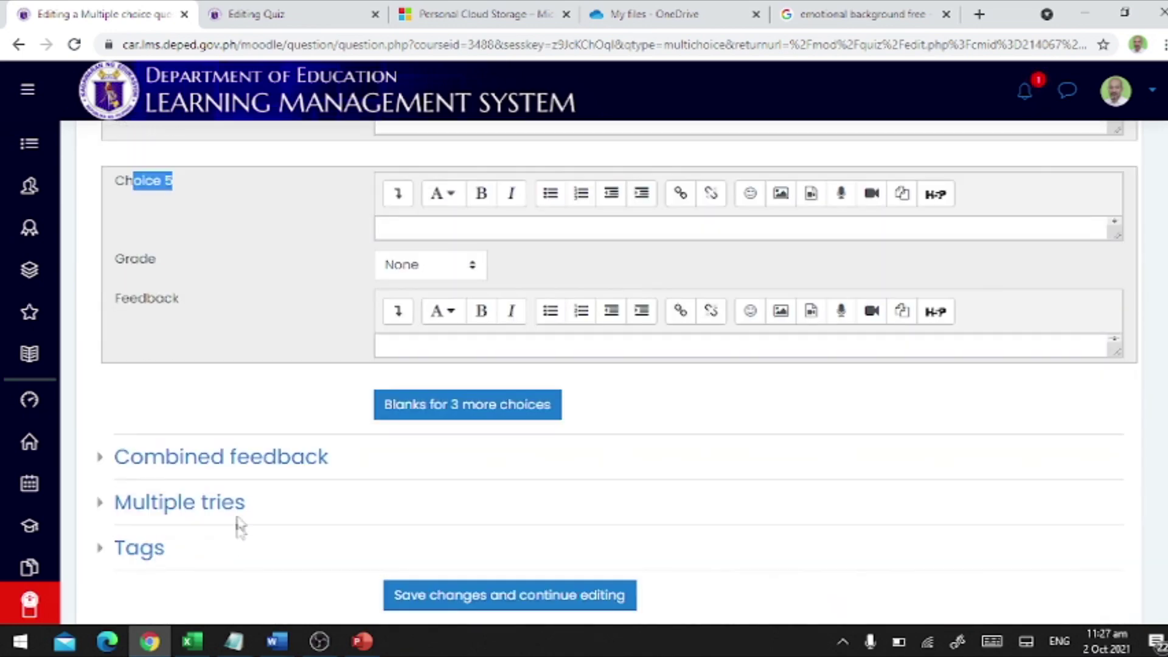
pyautogui.scroll(6, 270, 396)
pyautogui.scroll(9, 269, 396)
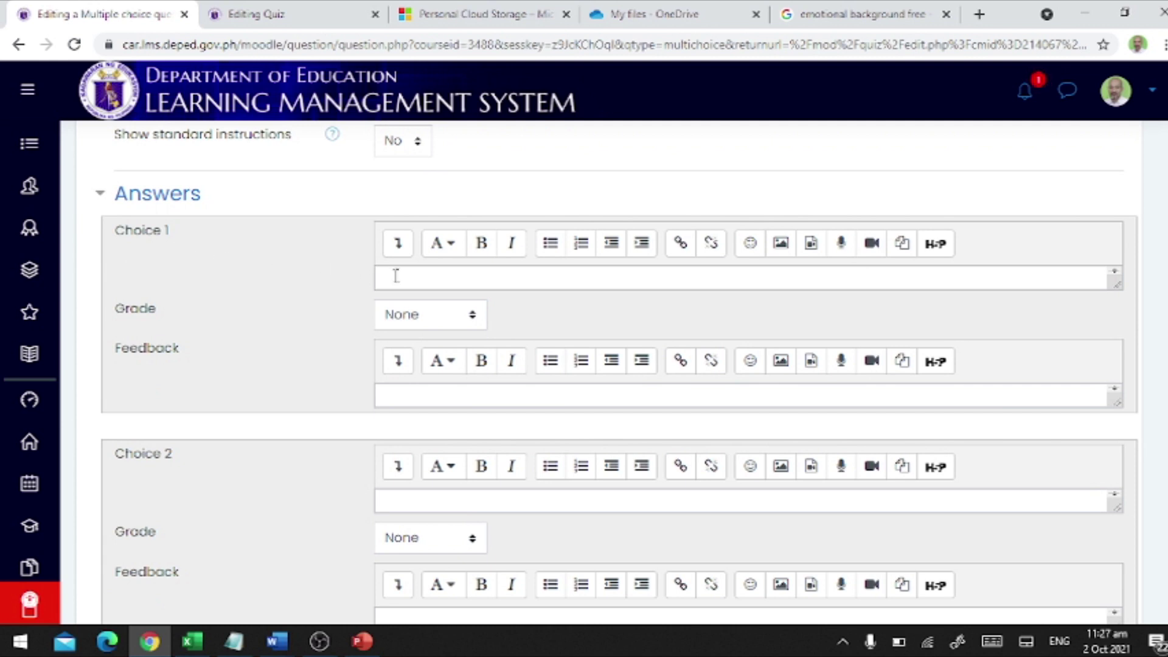
# - Enter 2 as Choice 1 with grade None and the feedback "Sorry, that is not correct.."
pyautogui.click(452, 282)
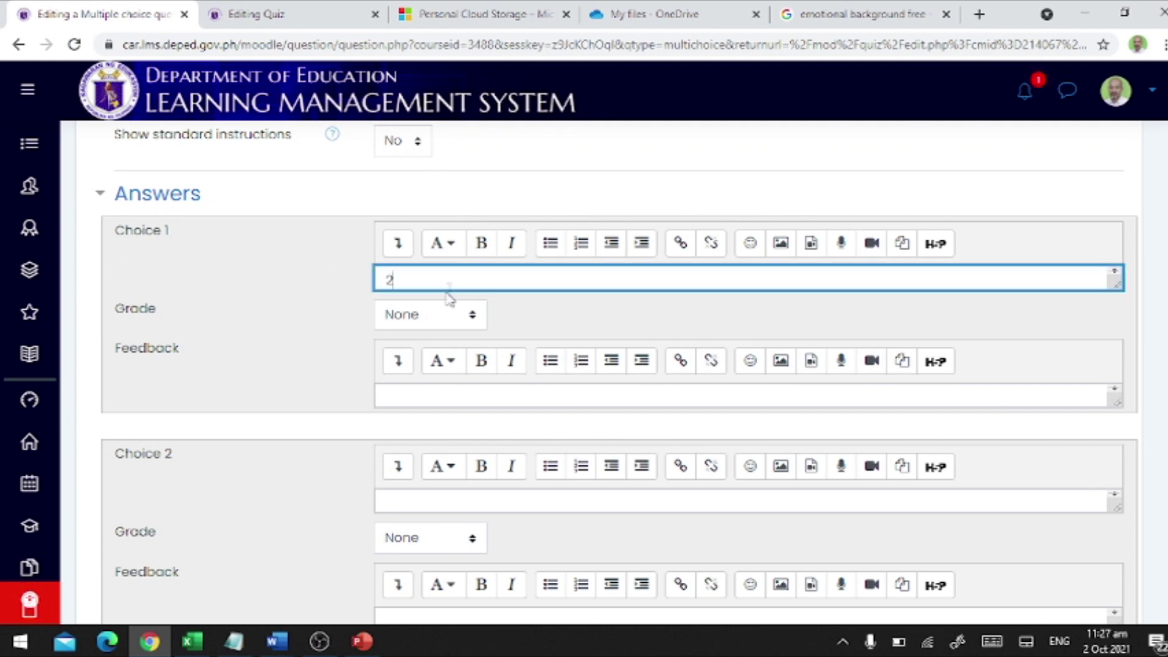
pyautogui.click(435, 398)
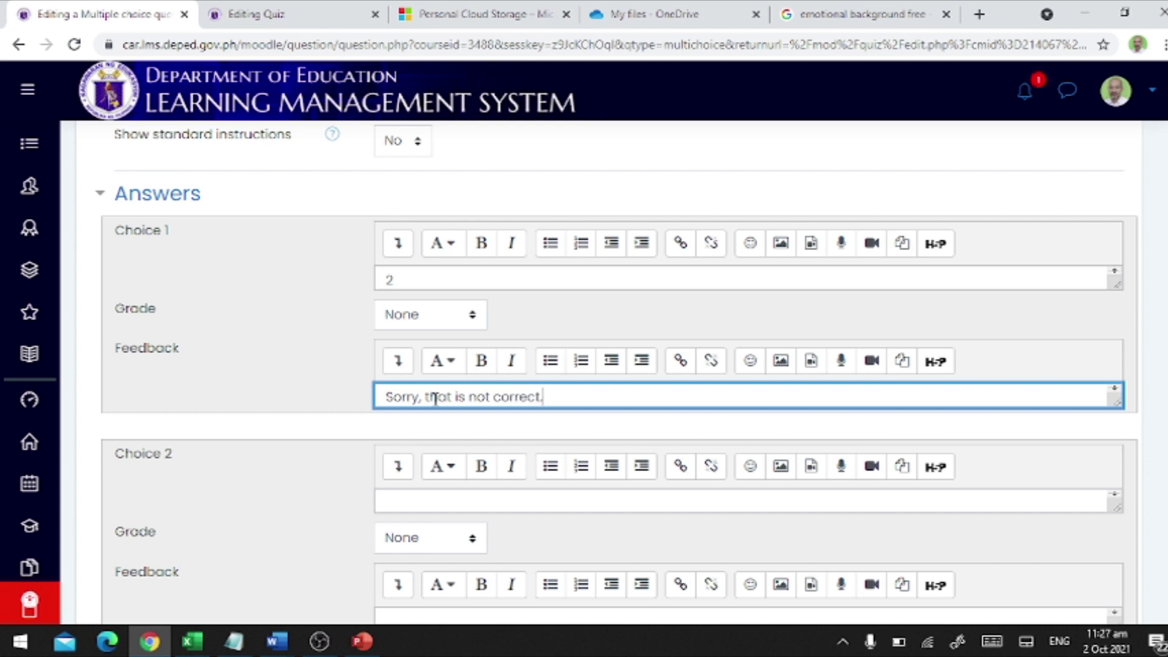
pyautogui.click(449, 321)
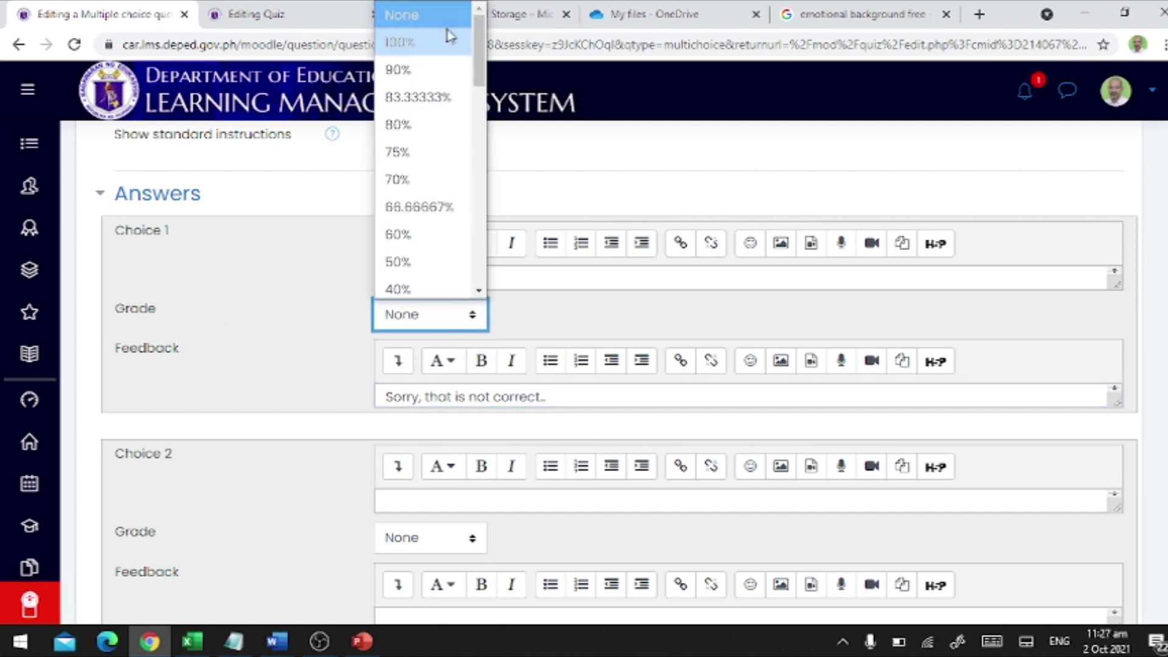
pyautogui.click(444, 11)
pyautogui.scroll(-1, 550, 335)
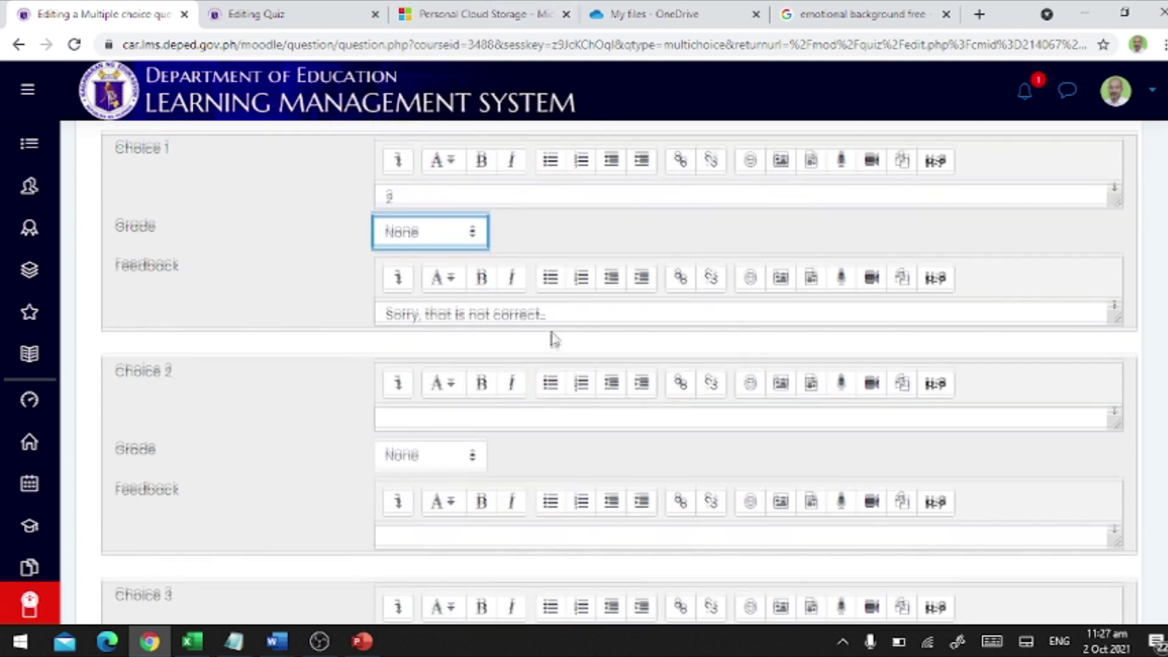
# - Enter 3 as Choice 2 and clear the feedback text entered for it
pyautogui.click(431, 412)
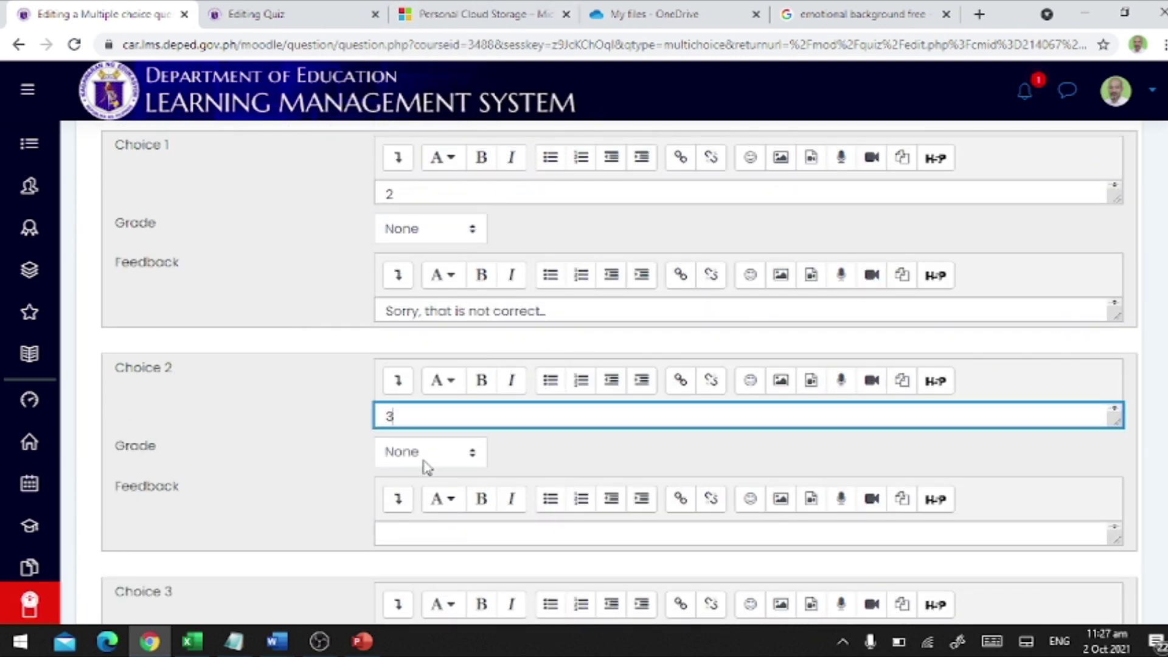
pyautogui.click(429, 538)
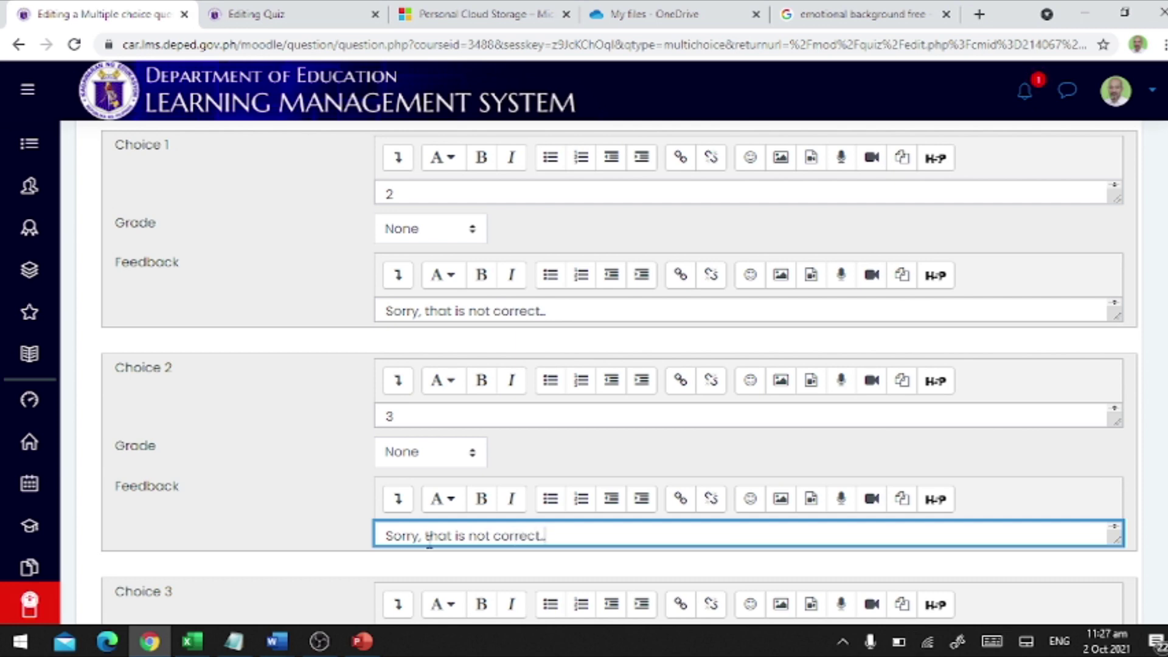
pyautogui.hotkey('ctrl', 'a')
pyautogui.press('BackSpace')
pyautogui.scroll(-3, 472, 529)
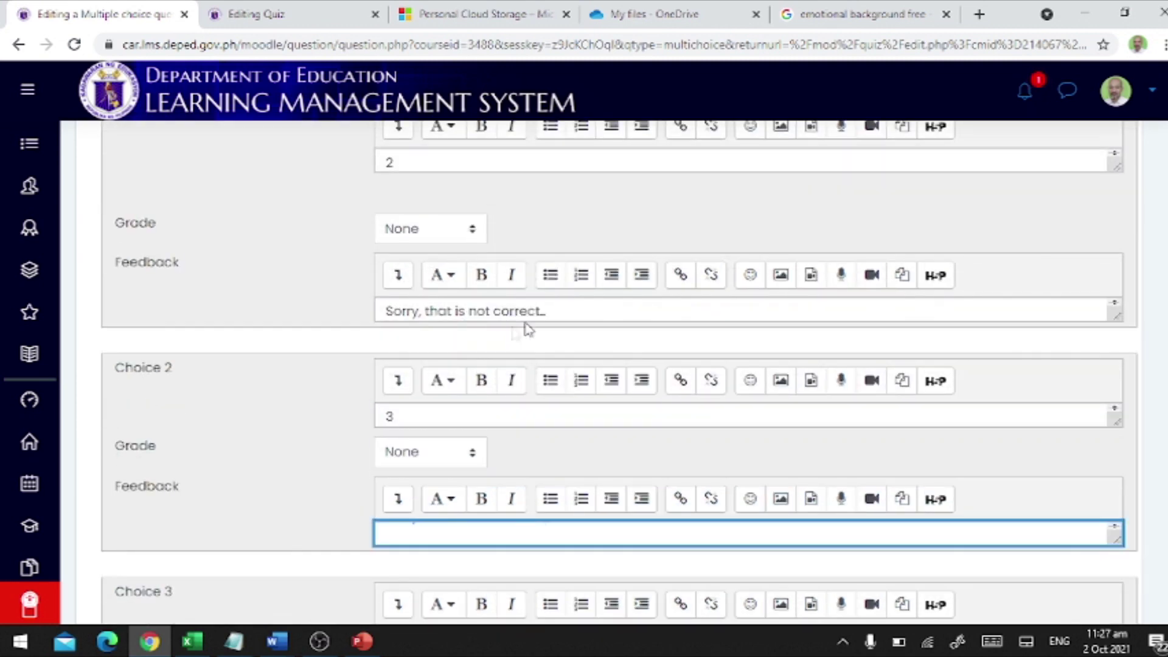
# - Give Choice 2 the feedback "Sorry, that is not correct.."
pyautogui.click(272, 380)
pyautogui.scroll(3, 274, 383)
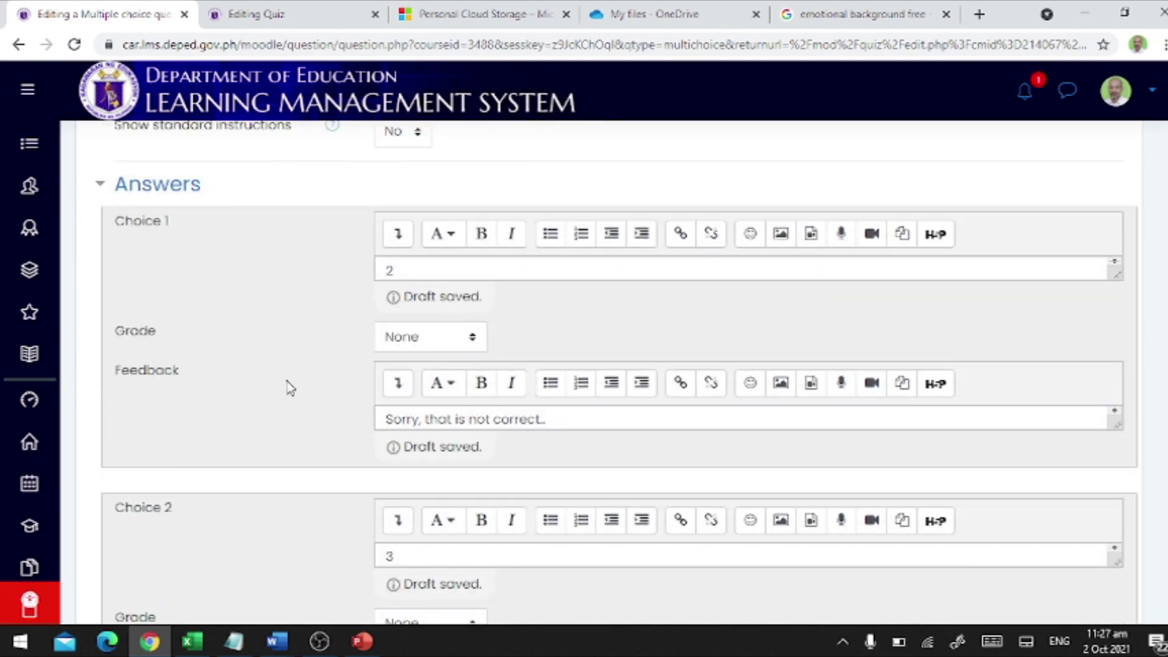
pyautogui.scroll(3, 310, 396)
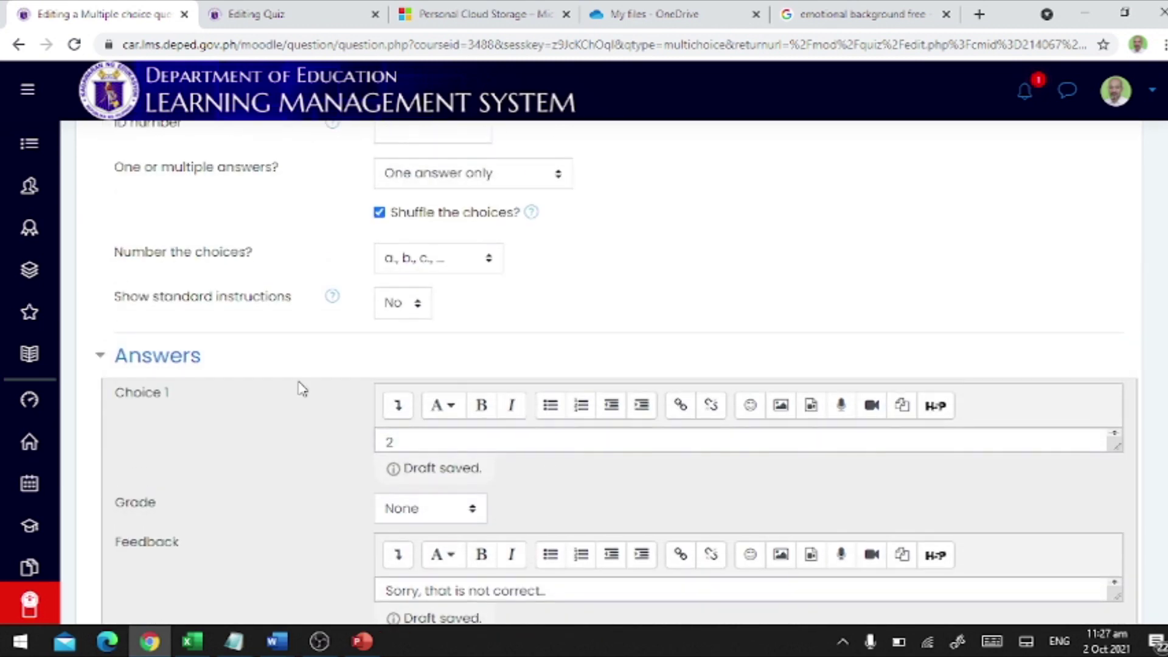
pyautogui.scroll(-4, 301, 388)
pyautogui.scroll(-3, 304, 389)
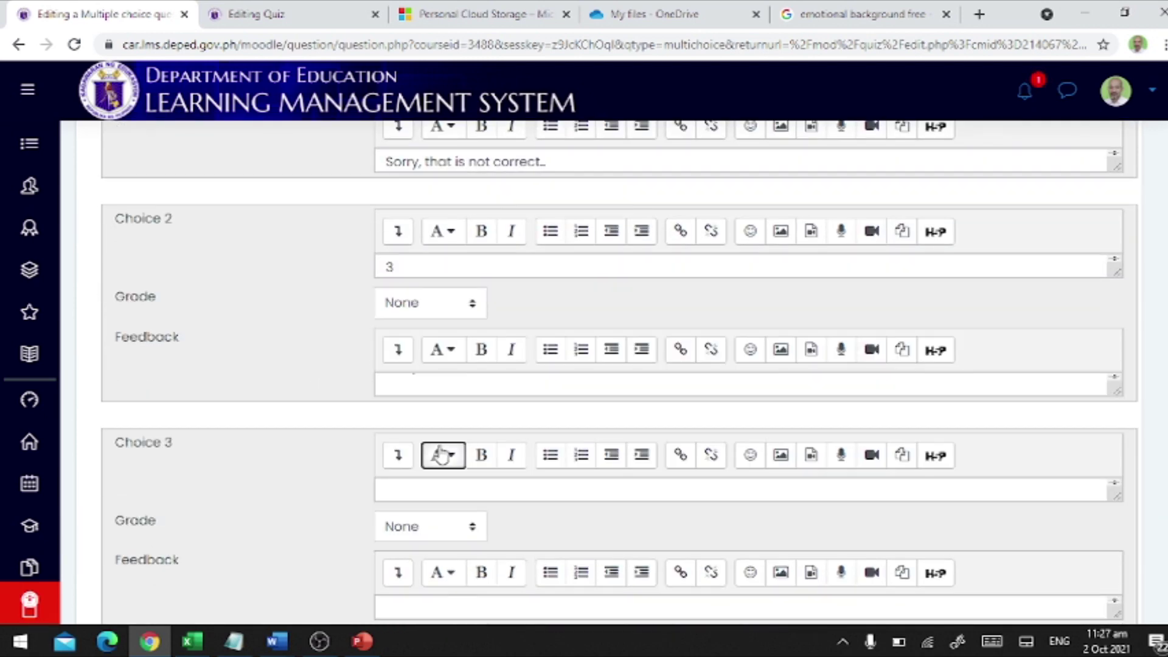
pyautogui.click(443, 457)
pyautogui.click(407, 382)
pyautogui.write('Sorry, that is not correct.')
pyautogui.write('rry')
pyautogui.hotkey('shift', 'Home')
pyautogui.press('BackSpace')
pyautogui.write('Sor')
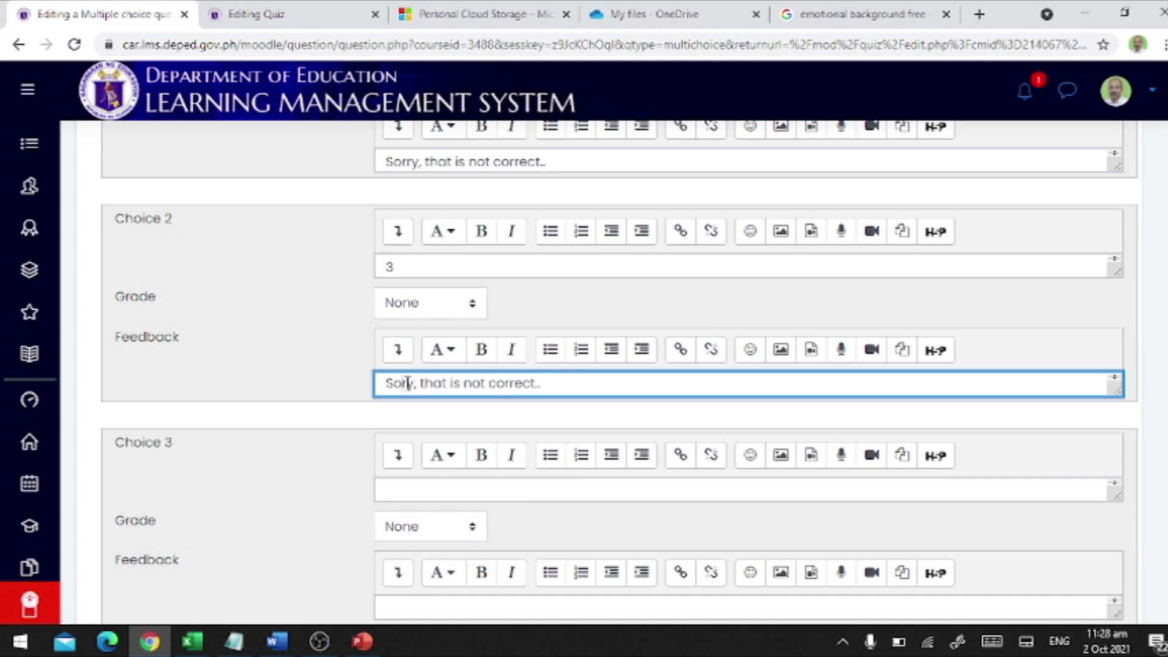
pyautogui.click(287, 327)
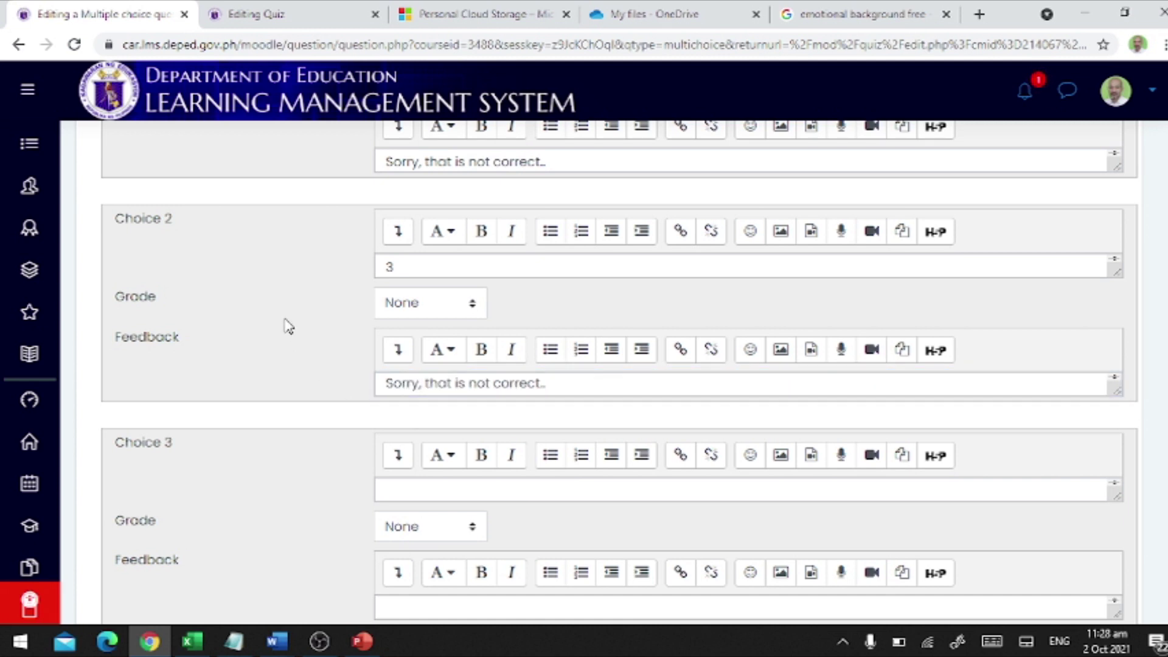
# - Enter 4 as Choice 3 and set its grade to 100%
pyautogui.click(420, 487)
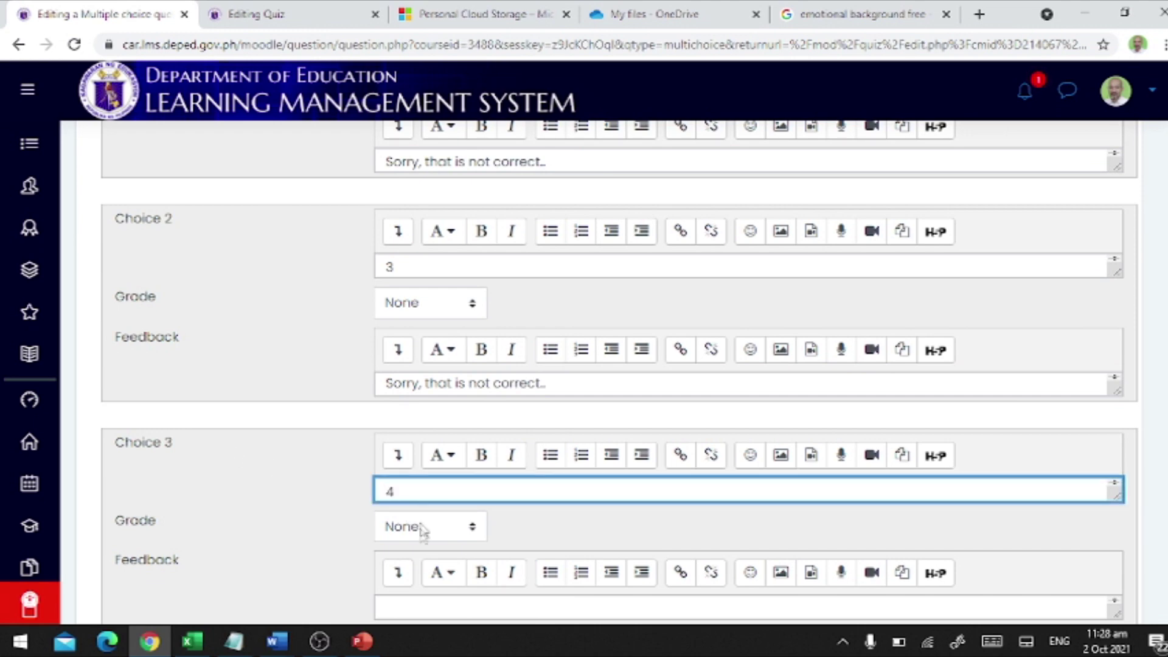
pyautogui.click(334, 543)
pyautogui.scroll(-1, 334, 543)
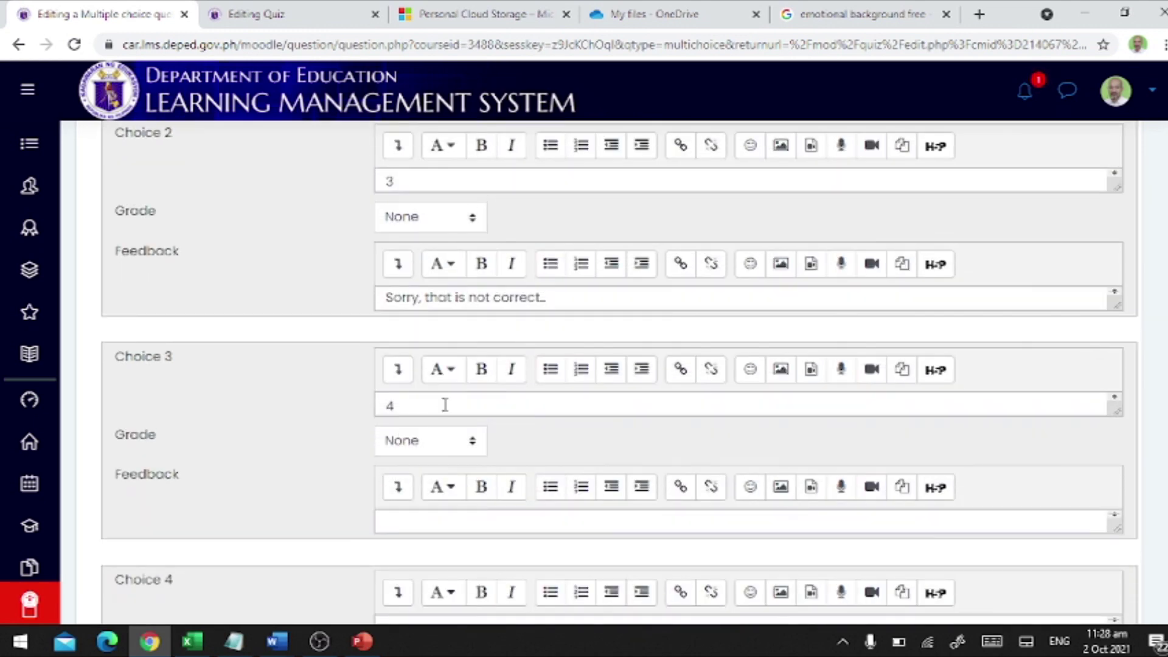
pyautogui.click(429, 441)
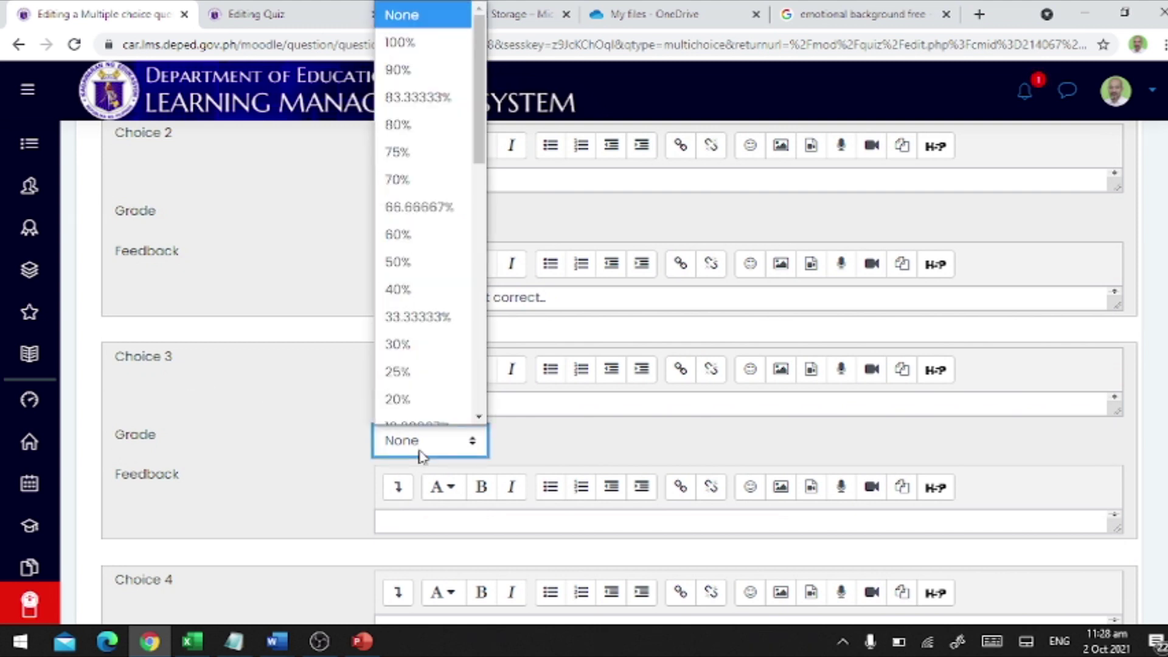
pyautogui.click(415, 26)
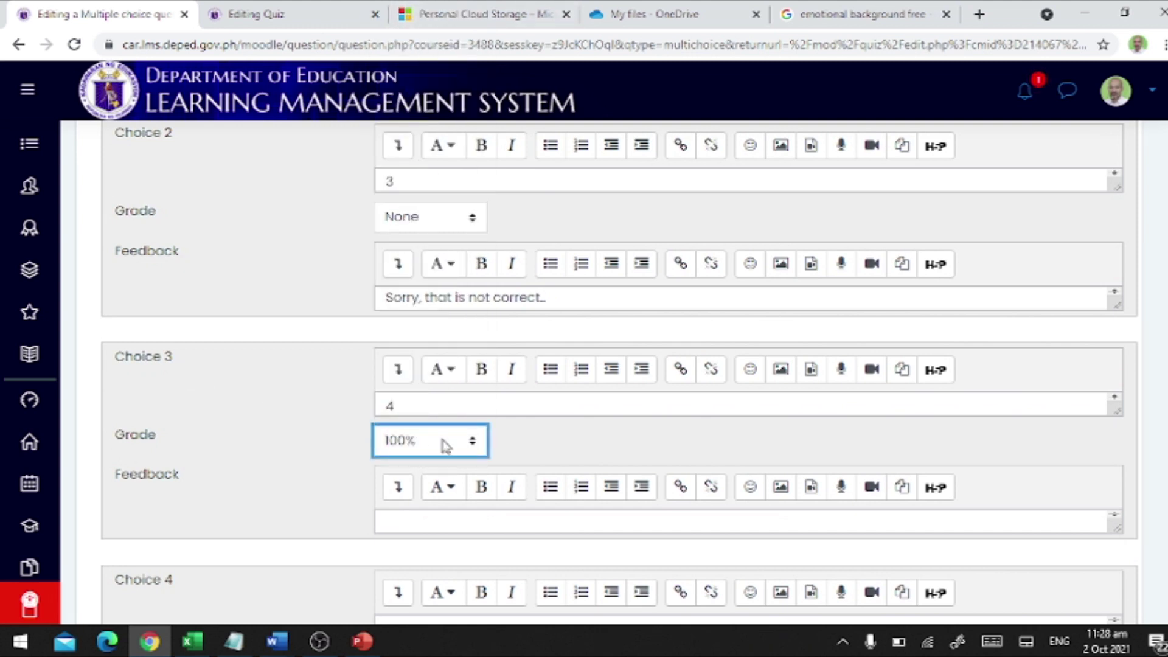
# - Give Choice 3 the feedback "You're right!", with "right" in lower case
pyautogui.click(437, 524)
pyautogui.write("You're Right")
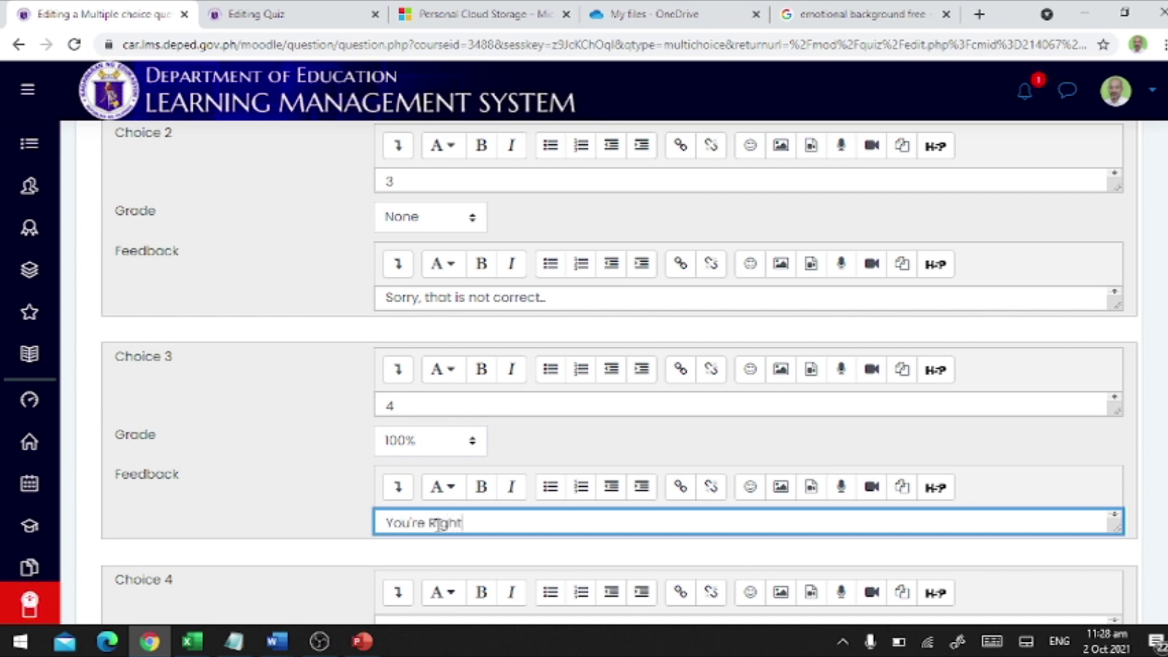
pyautogui.write('!')
pyautogui.press('BackSpace')
pyautogui.press('BackSpace')
pyautogui.press('BackSpace')
pyautogui.press('BackSpace')
pyautogui.press('BackSpace')
pyautogui.write('righ')
pyautogui.click(321, 580)
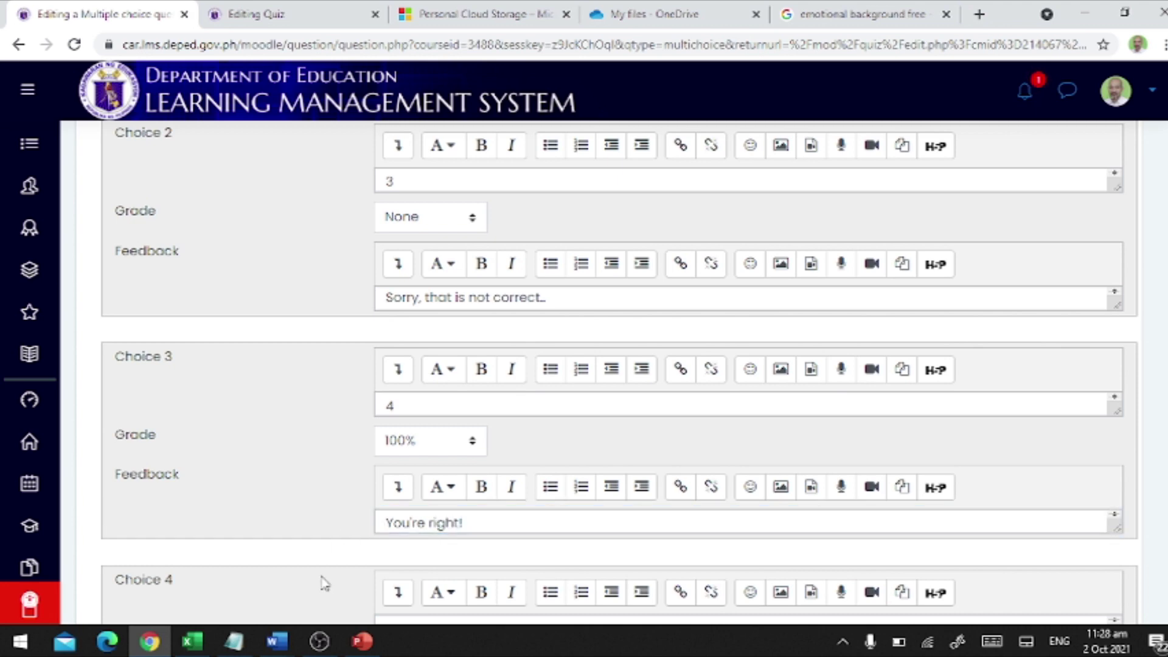
# - Enter 5 as Choice 4 with grade None and the feedback "Wrong answer..."
pyautogui.scroll(-2, 322, 577)
pyautogui.click(446, 447)
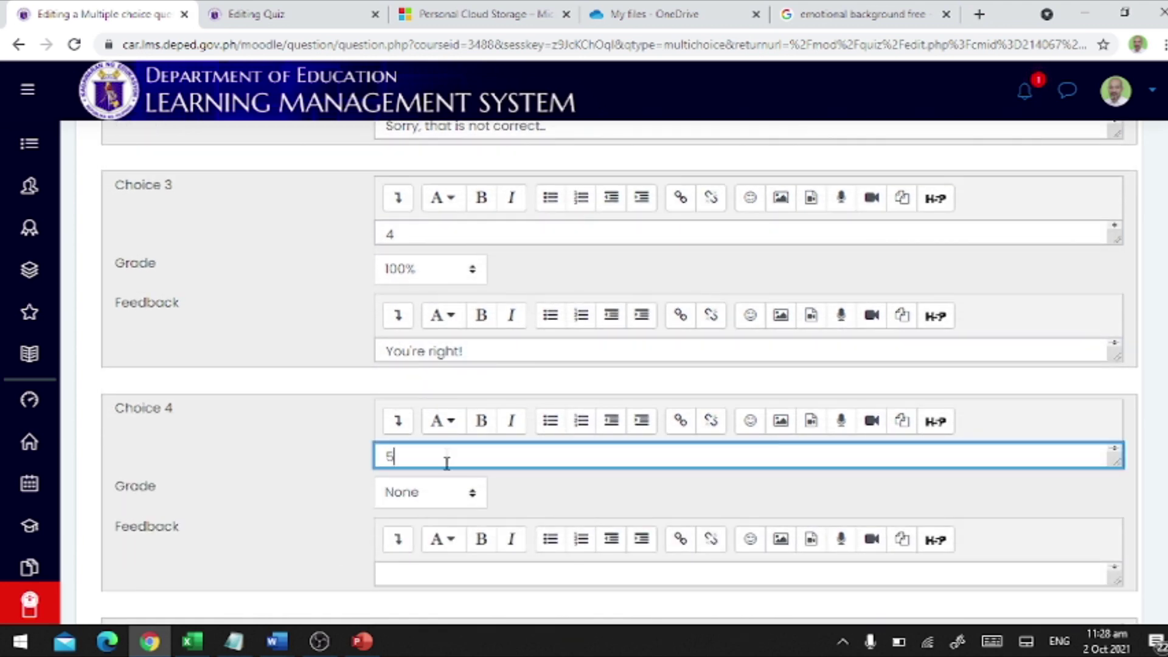
pyautogui.click(435, 494)
pyautogui.click(426, 496)
pyautogui.click(410, 571)
pyautogui.write('Wrong answer...')
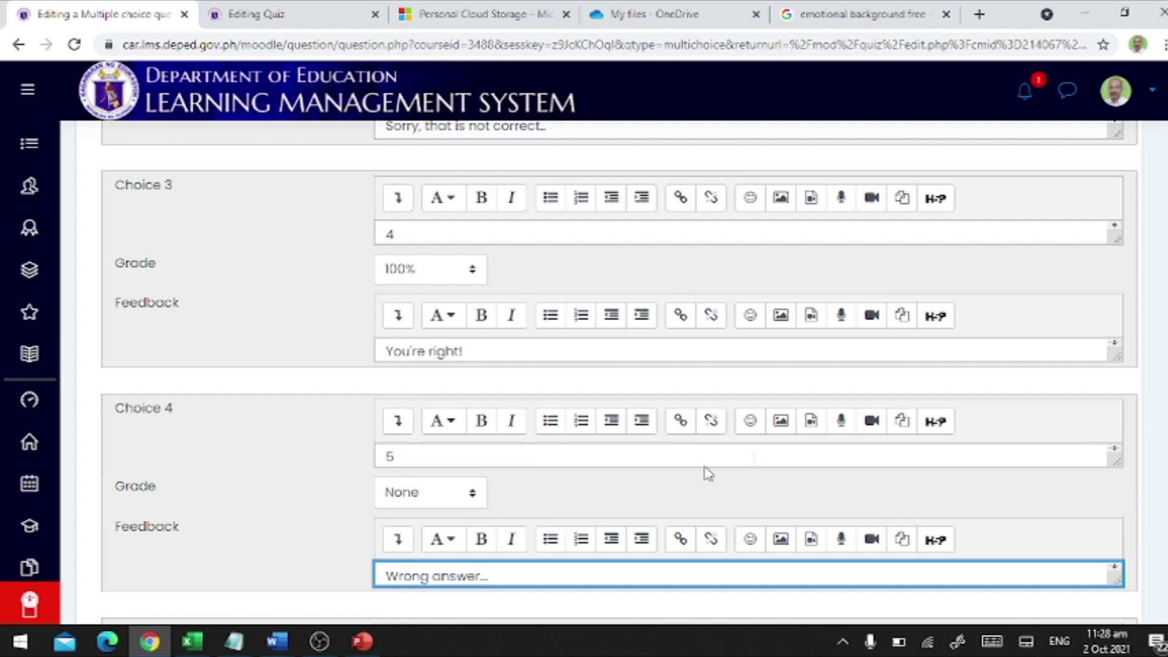
# - Review the completed choices, leave Choice 5 blank, and save Question1
pyautogui.scroll(-4, 1061, 410)
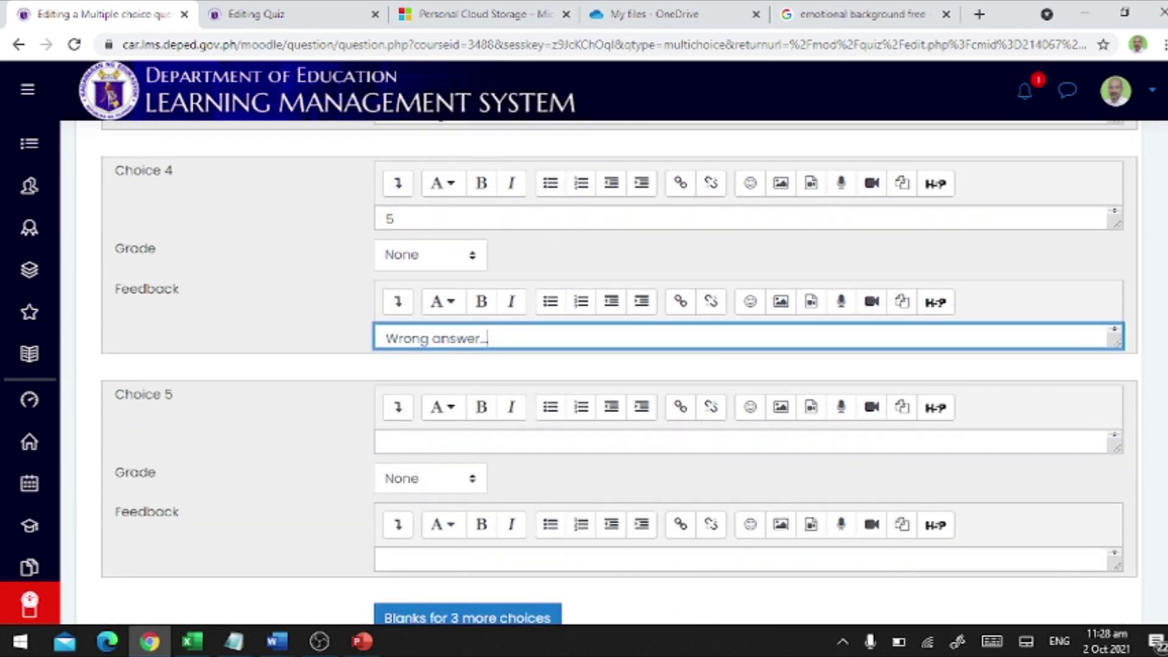
pyautogui.scroll(-1, 619, 373)
pyautogui.scroll(1, 620, 373)
pyautogui.scroll(5, 976, 509)
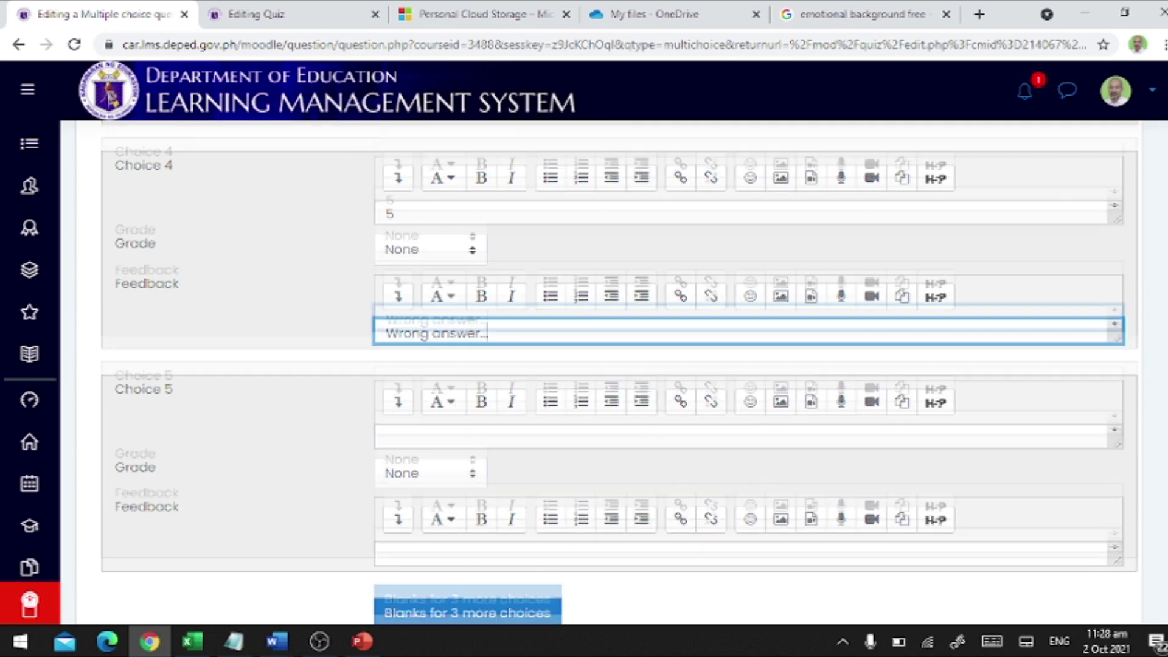
pyautogui.scroll(6, 620, 372)
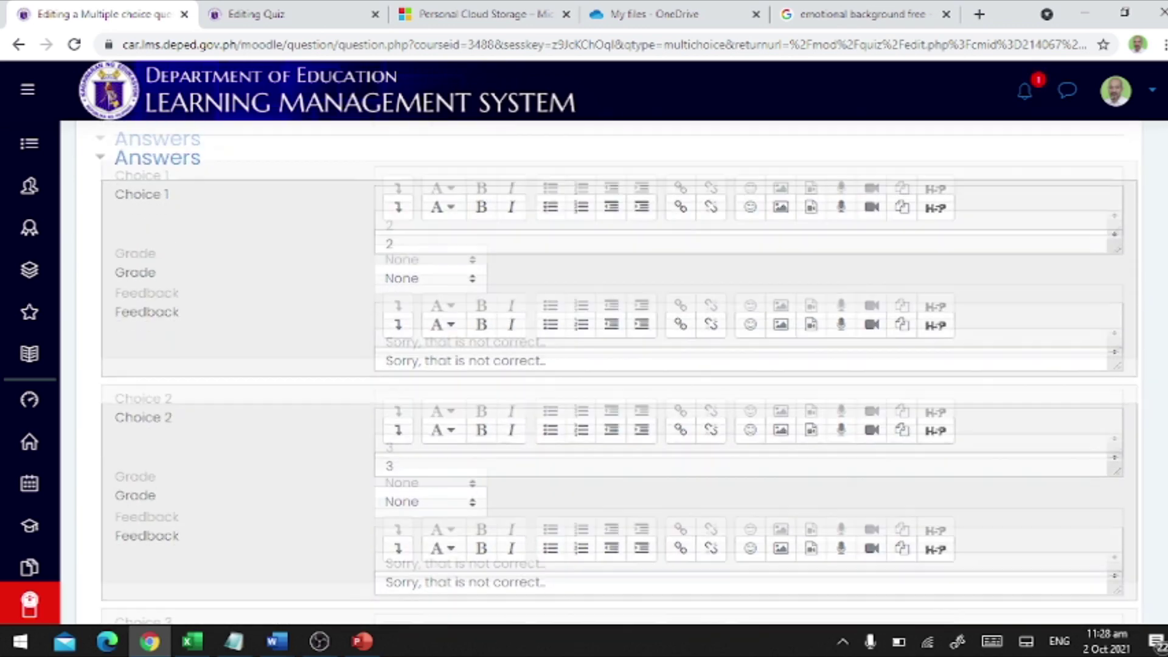
pyautogui.scroll(-12, 619, 373)
pyautogui.scroll(-3, 717, 444)
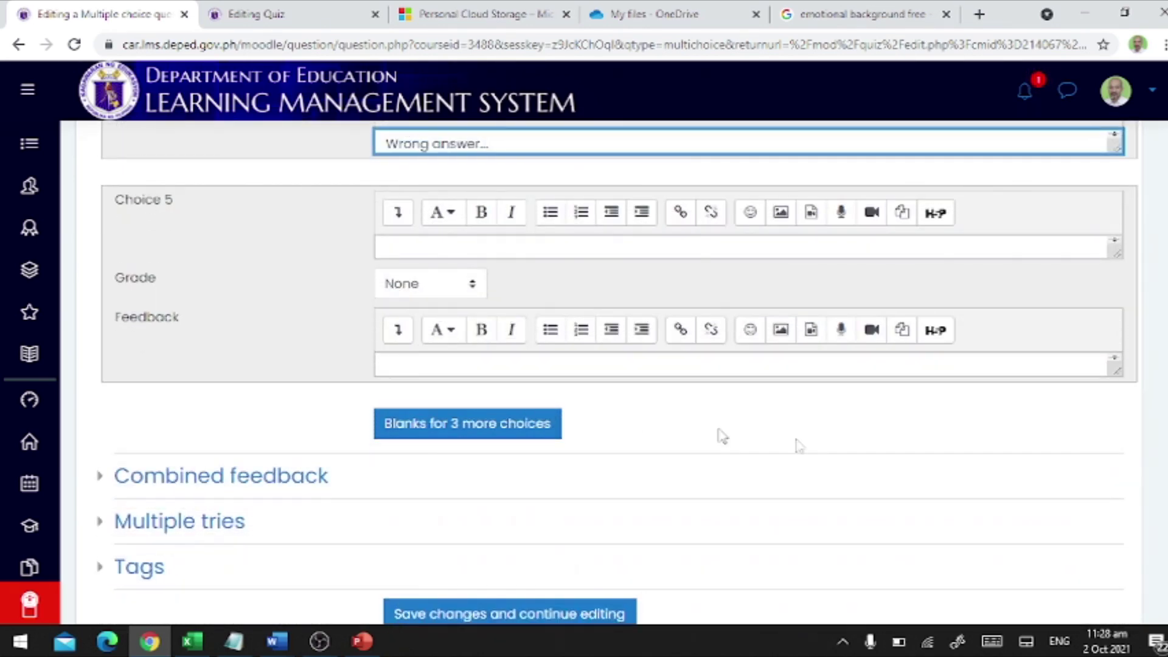
pyautogui.scroll(-1, 912, 435)
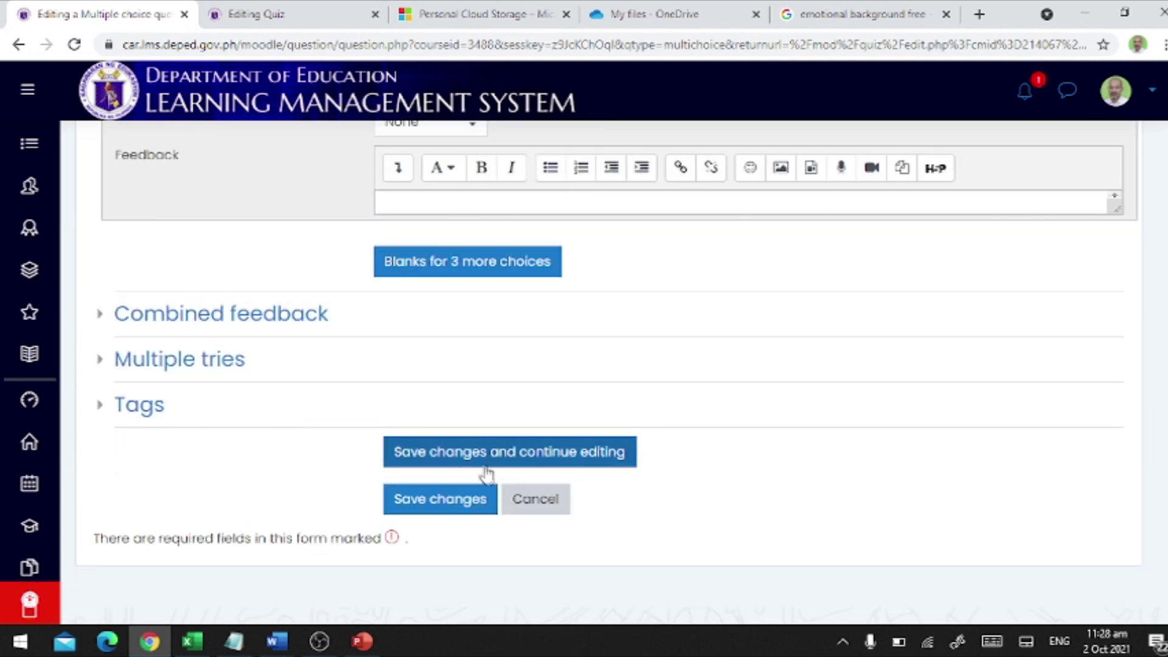
pyautogui.click(462, 460)
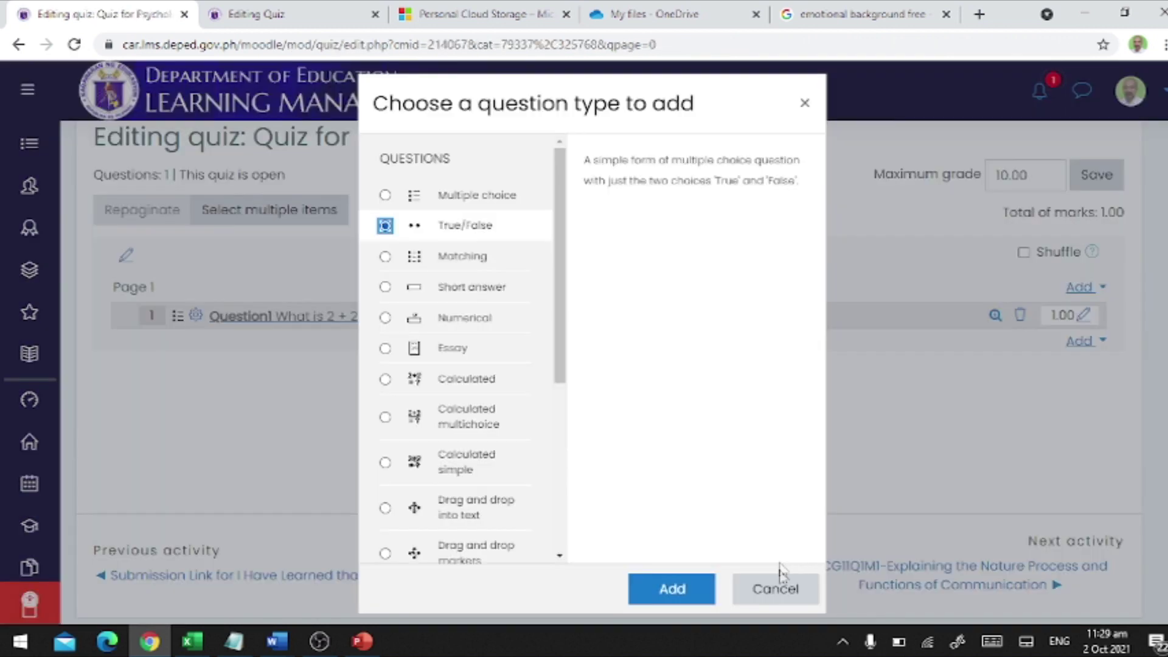
# - Add a new True/False question at the end of the quiz and name it Question2
pyautogui.click(778, 584)
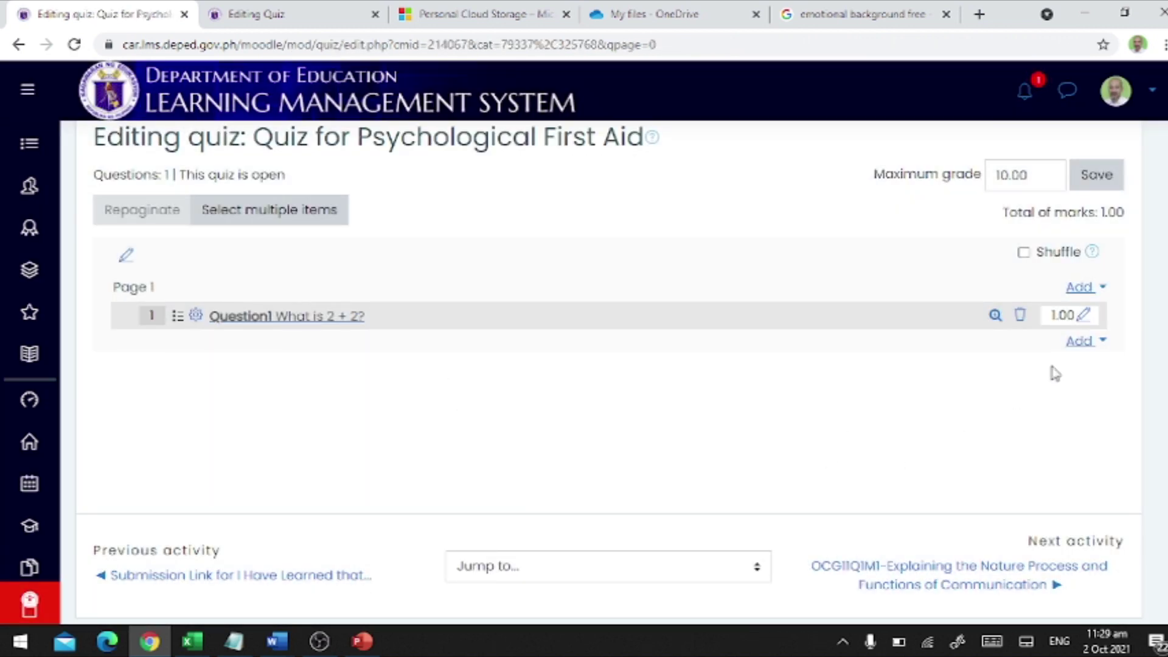
pyautogui.click(1086, 344)
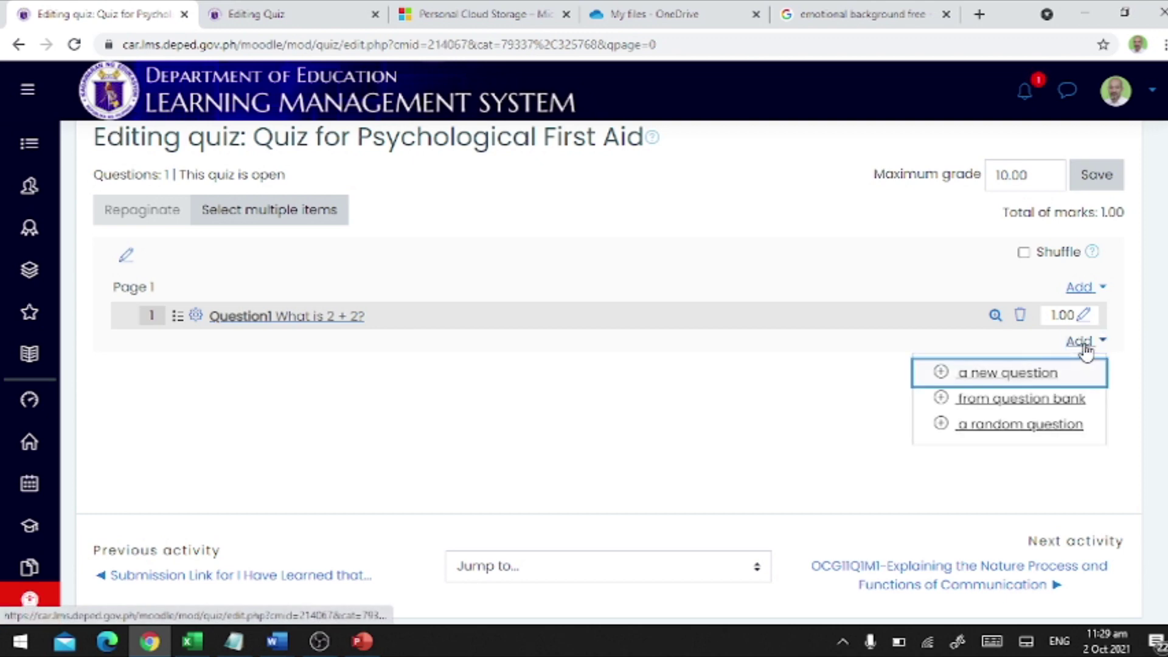
pyautogui.click(1010, 376)
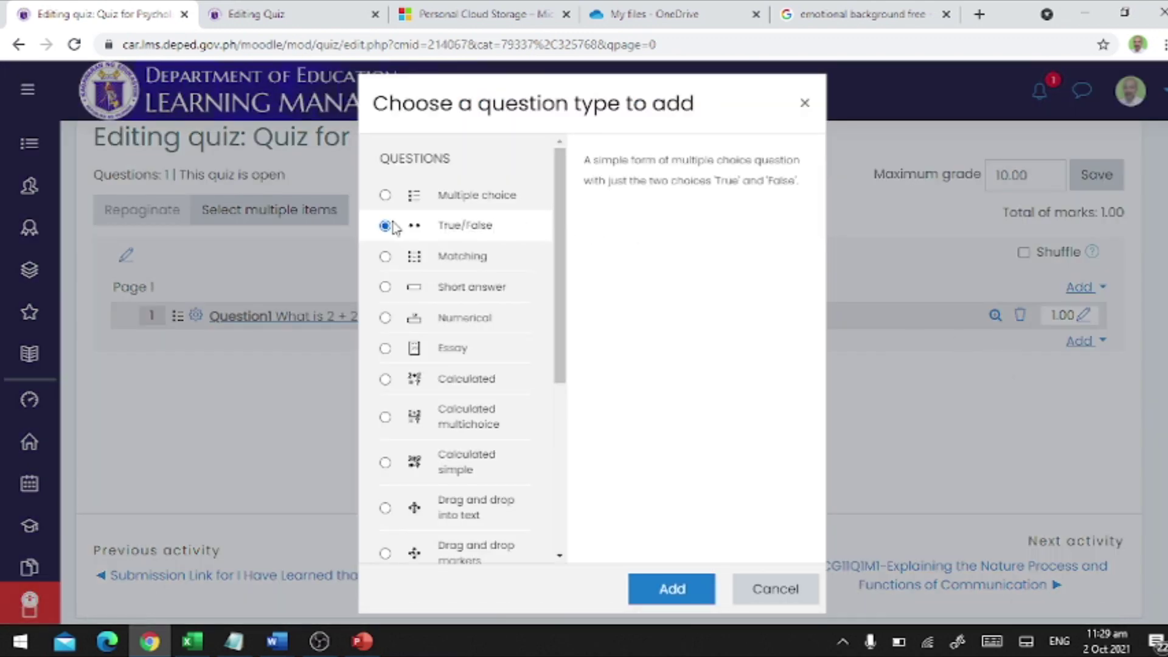
pyautogui.click(674, 591)
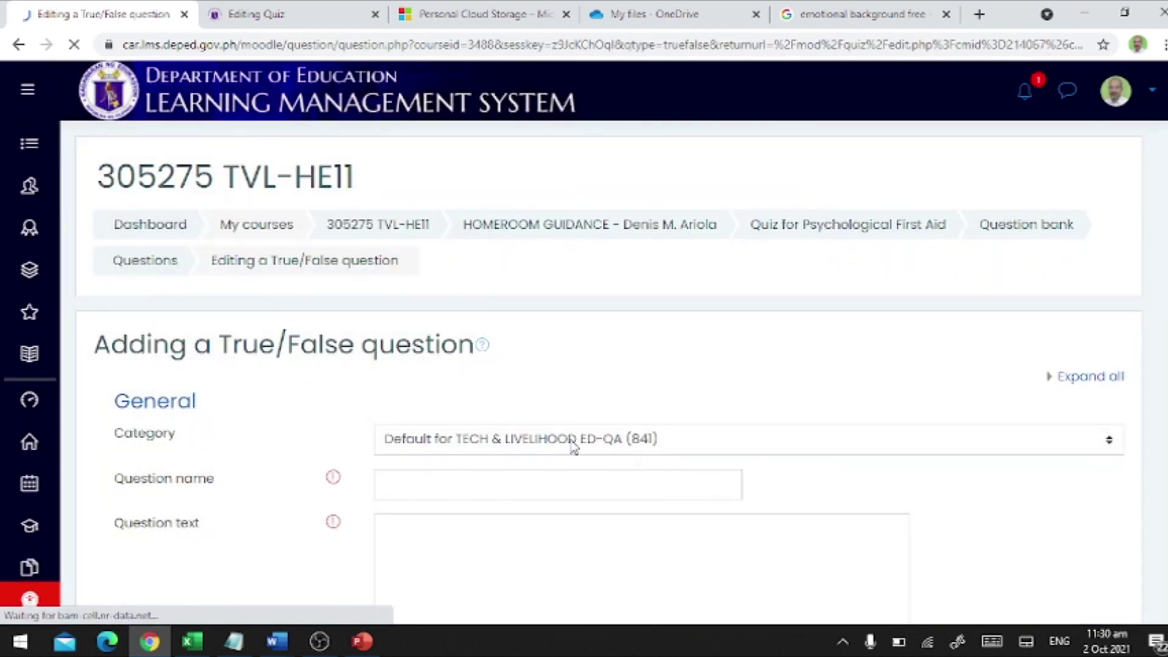
pyautogui.click(506, 485)
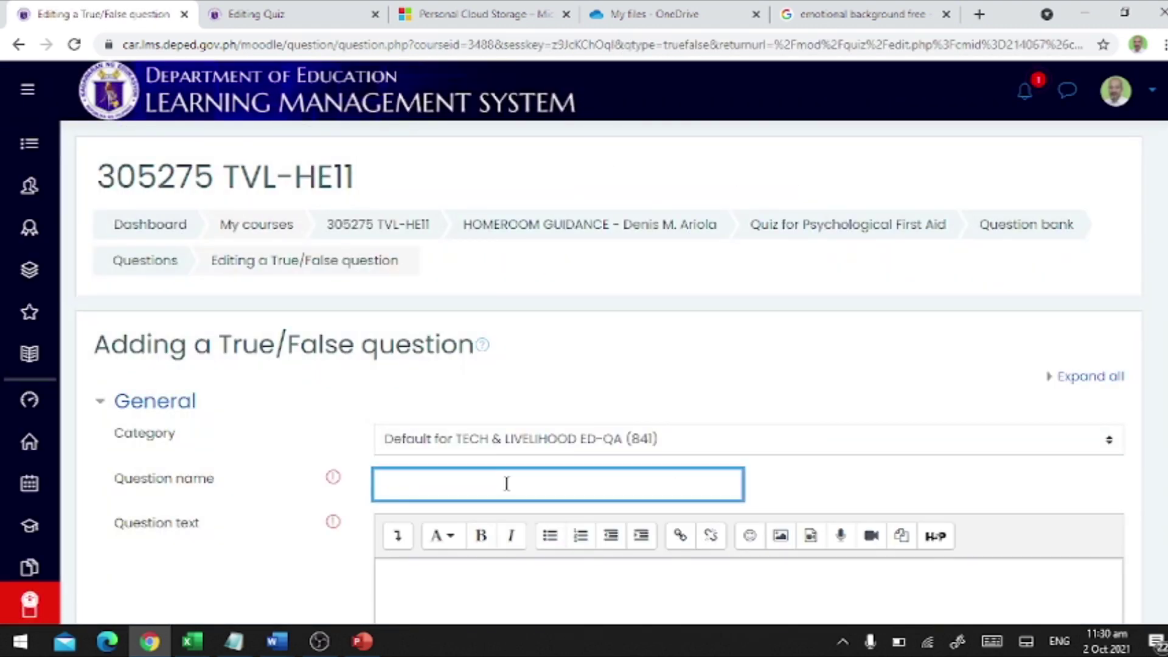
pyautogui.write('Question2')
# - Enter the question text "T/F: A triangle is a polygon with 3 sides and 3 angles."
pyautogui.scroll(-3, 585, 449)
pyautogui.click(584, 449)
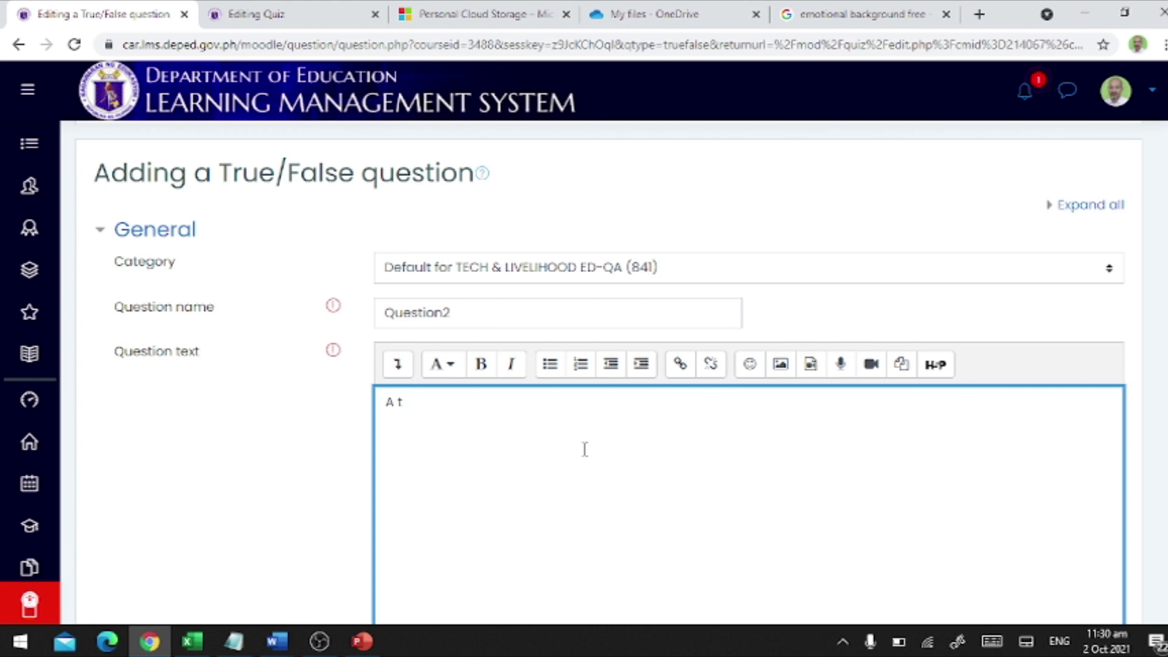
pyautogui.write('A triangle is a polygon with 3')
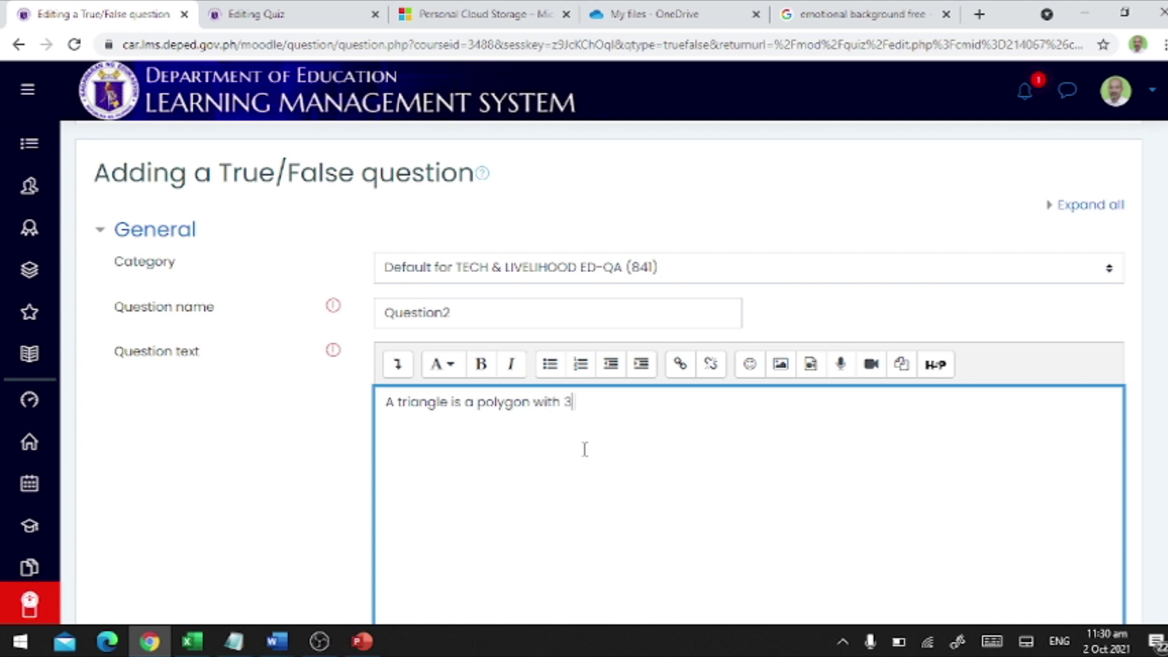
pyautogui.write(' sides and 3 angles.')
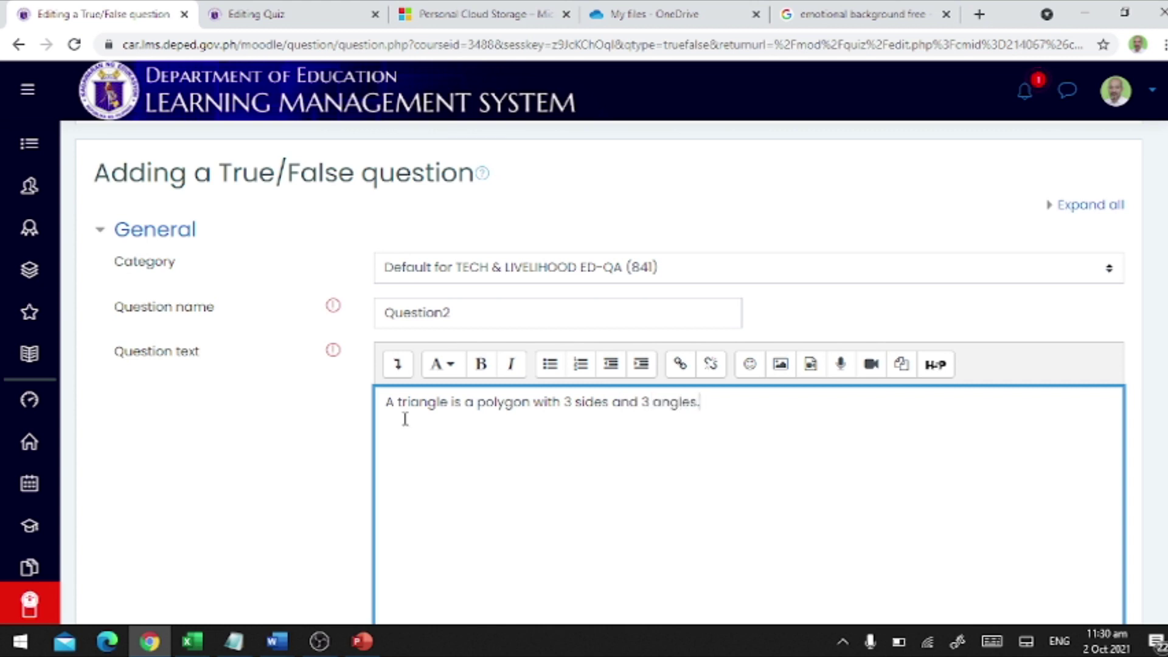
pyautogui.press('Home')
pyautogui.write('T/F:')
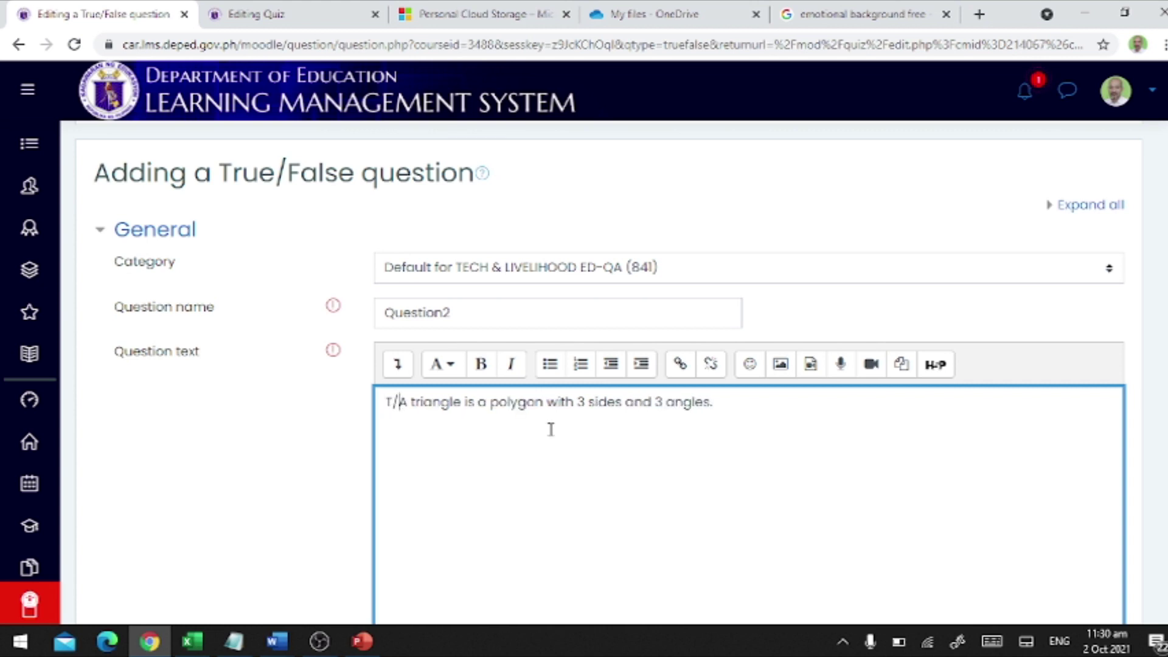
# - Set the correct answer of Question2 to True
pyautogui.scroll(-4, 557, 445)
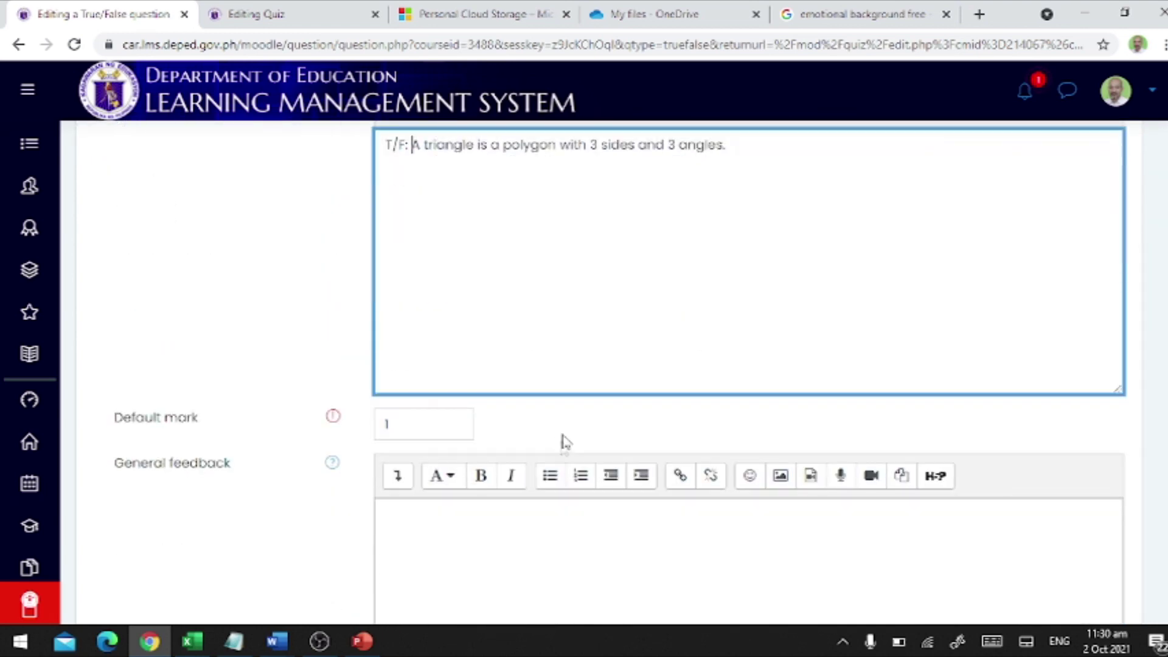
pyautogui.scroll(-4, 602, 425)
pyautogui.scroll(-2, 614, 429)
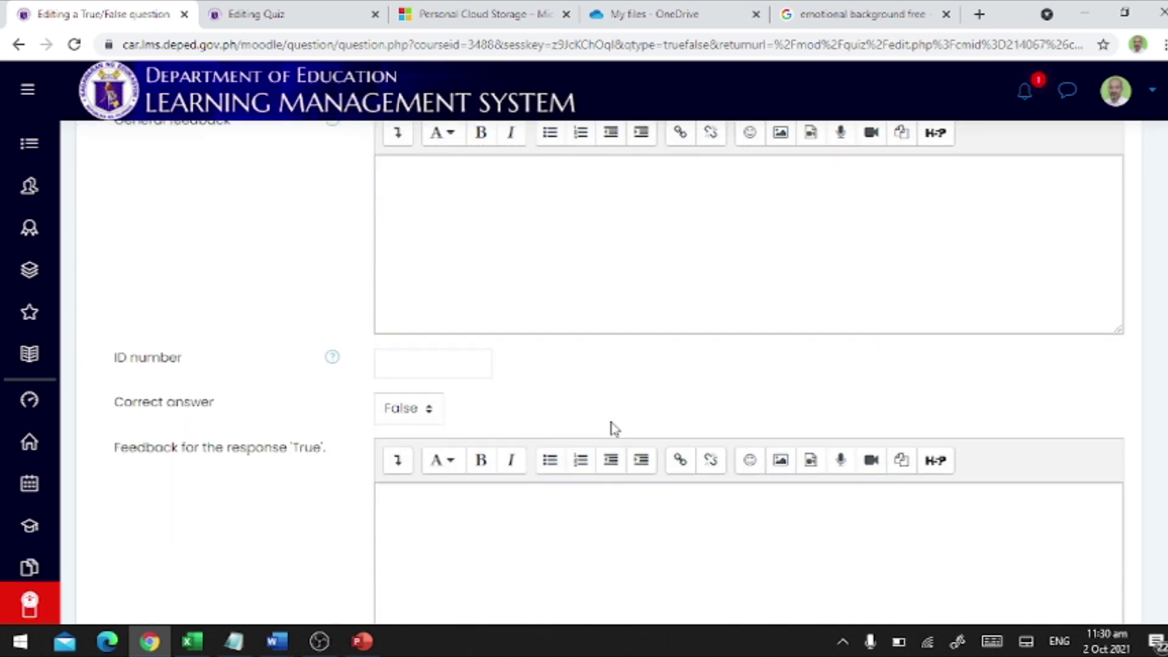
pyautogui.scroll(-2, 601, 422)
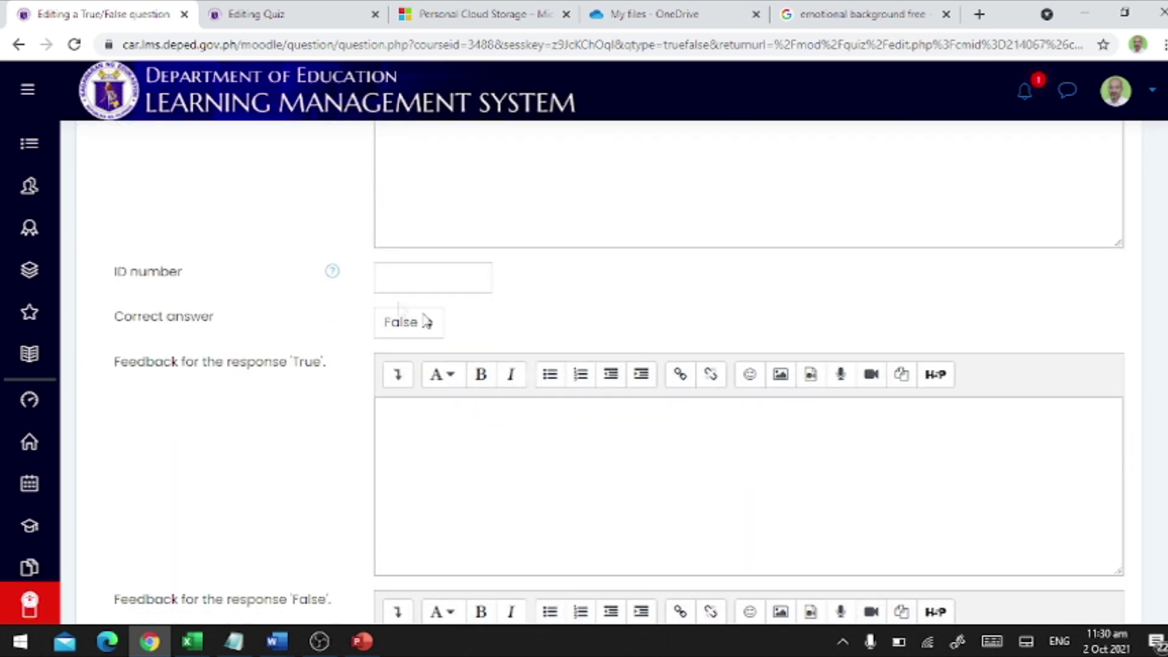
pyautogui.click(425, 334)
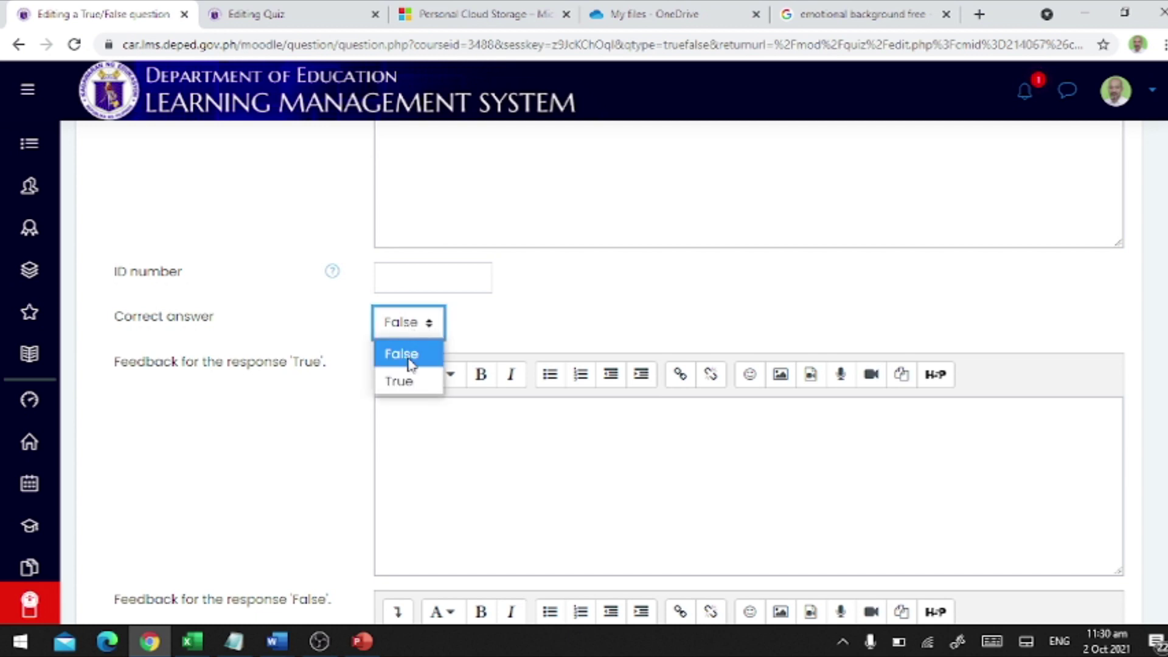
pyautogui.click(408, 384)
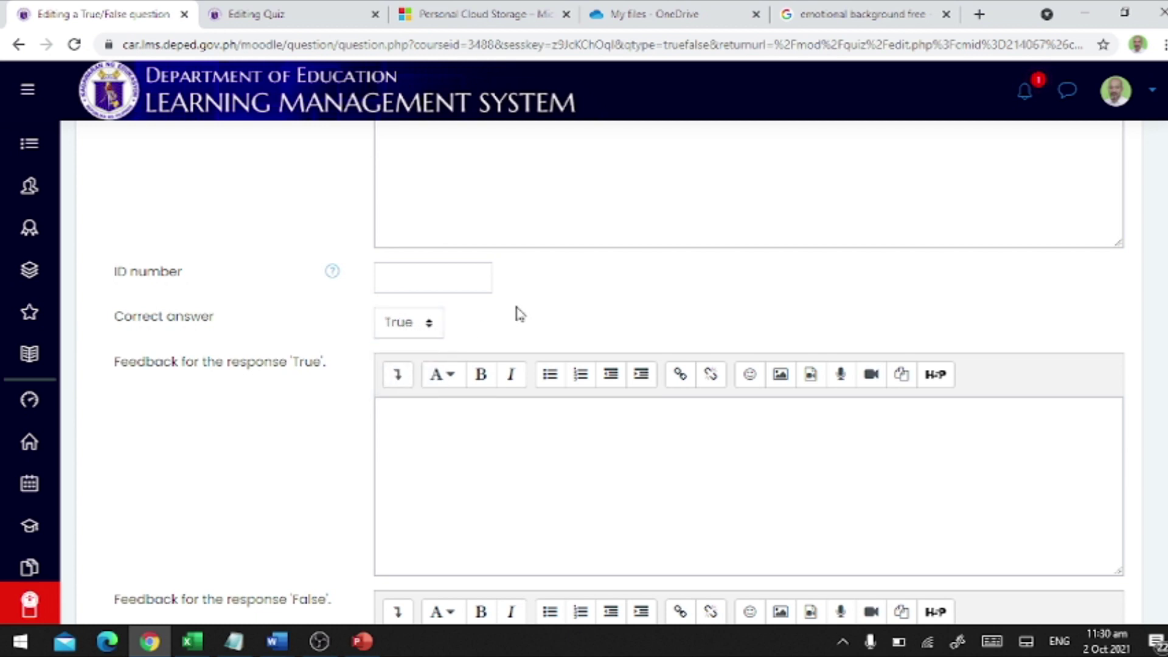
# - Enter the feedback "You're right!" for True and "Sorry, you are wrong..." for False, and save Question2
pyautogui.scroll(-3, 527, 317)
pyautogui.click(526, 265)
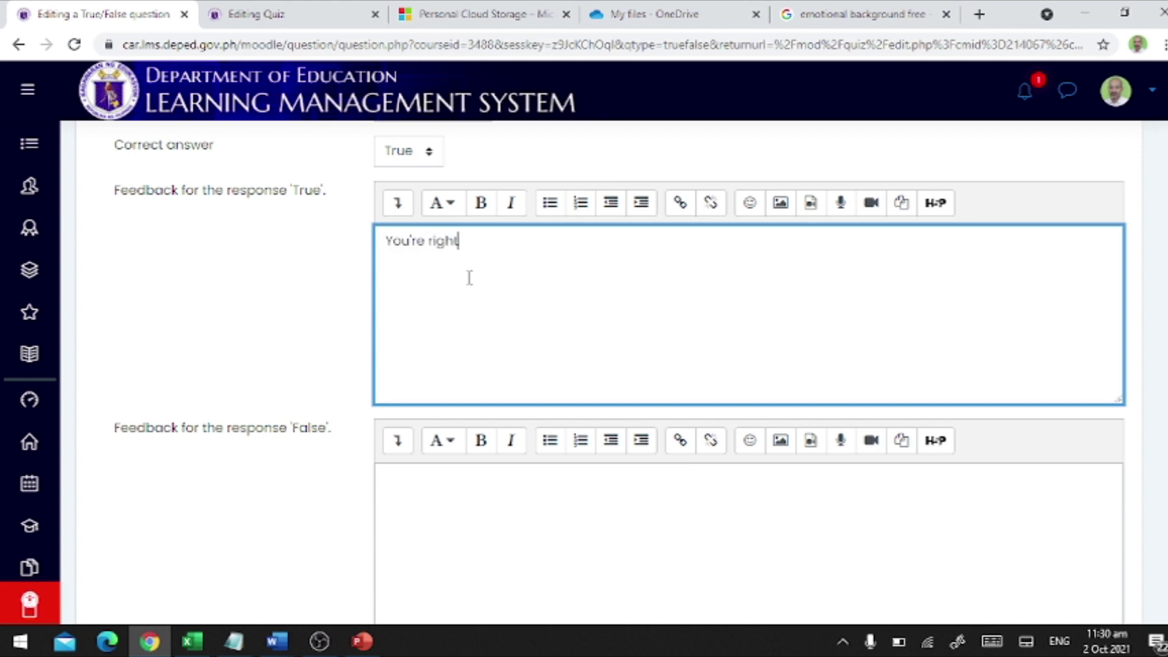
pyautogui.click(465, 497)
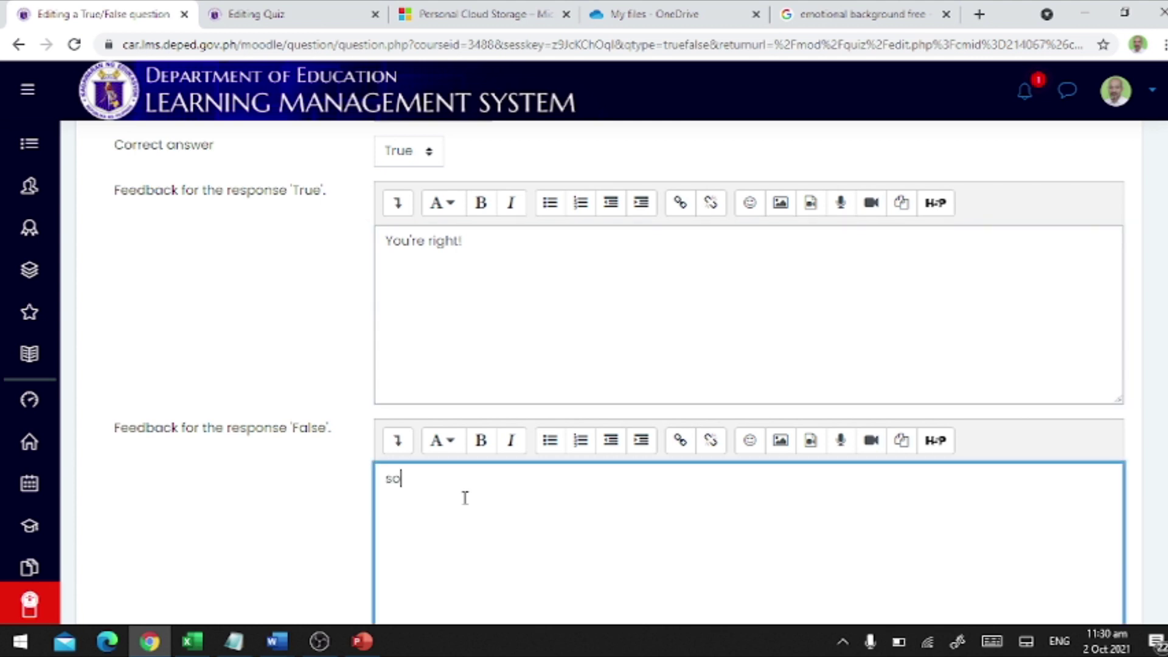
pyautogui.write('Sorry, you are wrong...')
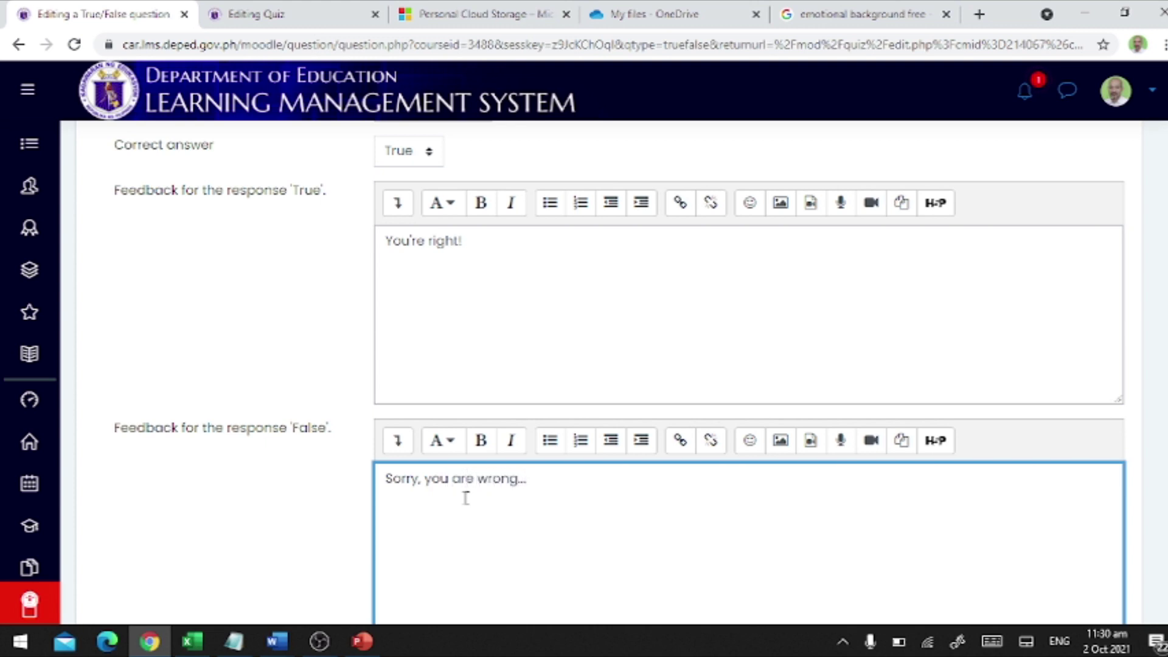
pyautogui.scroll(-5, 465, 497)
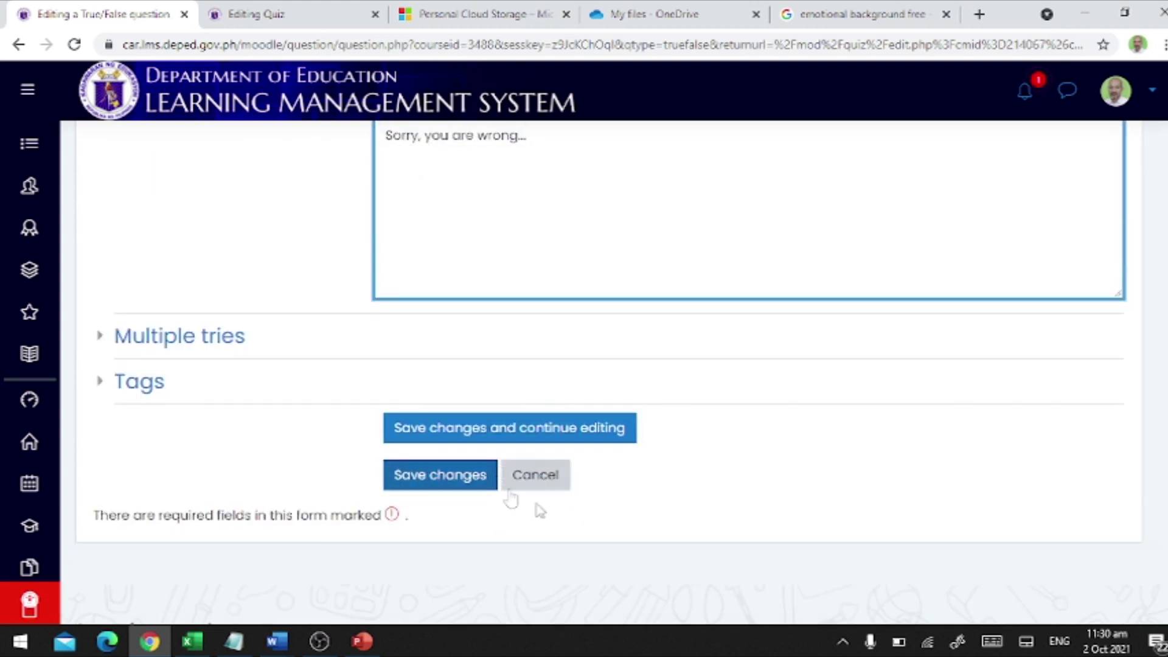
pyautogui.click(425, 484)
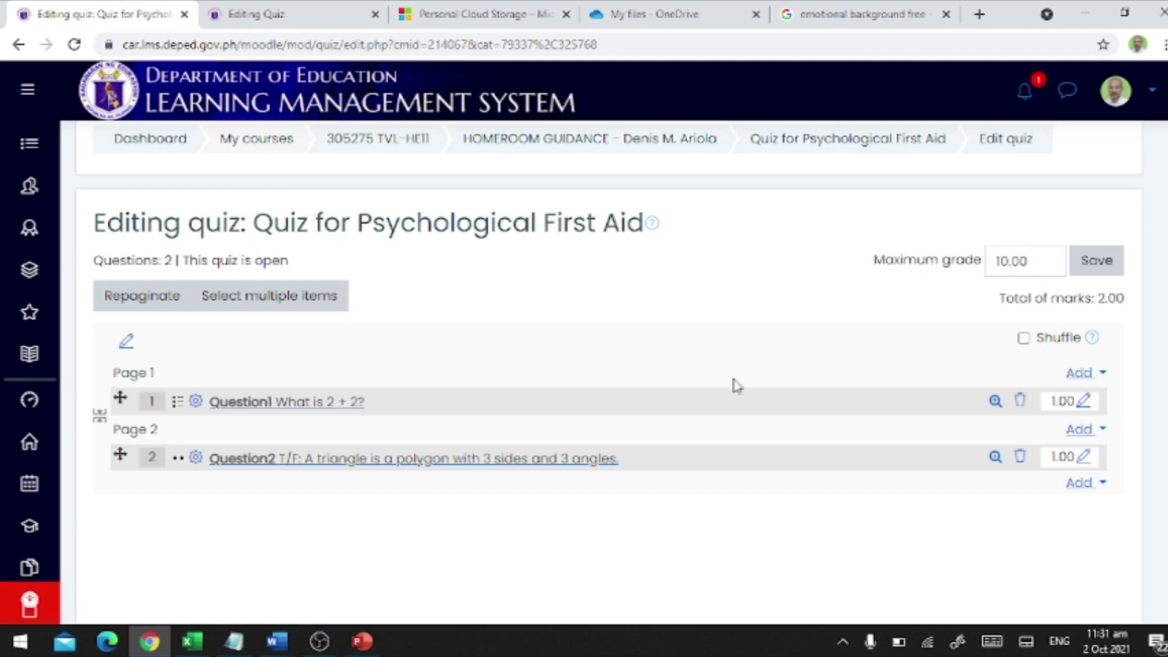
# - Open Quiz for Psychological First Aid from the course's Homeroom Guidance section and check its allowed attempts
pyautogui.scroll(-4, 736, 386)
pyautogui.scroll(3, 722, 383)
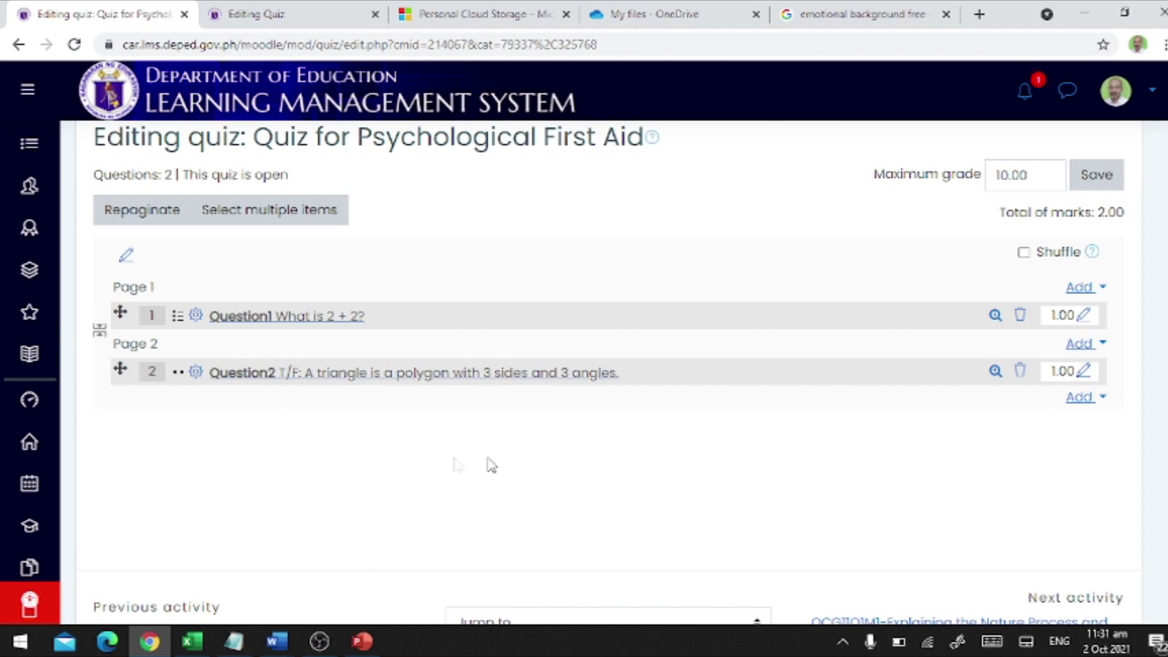
pyautogui.scroll(2, 812, 482)
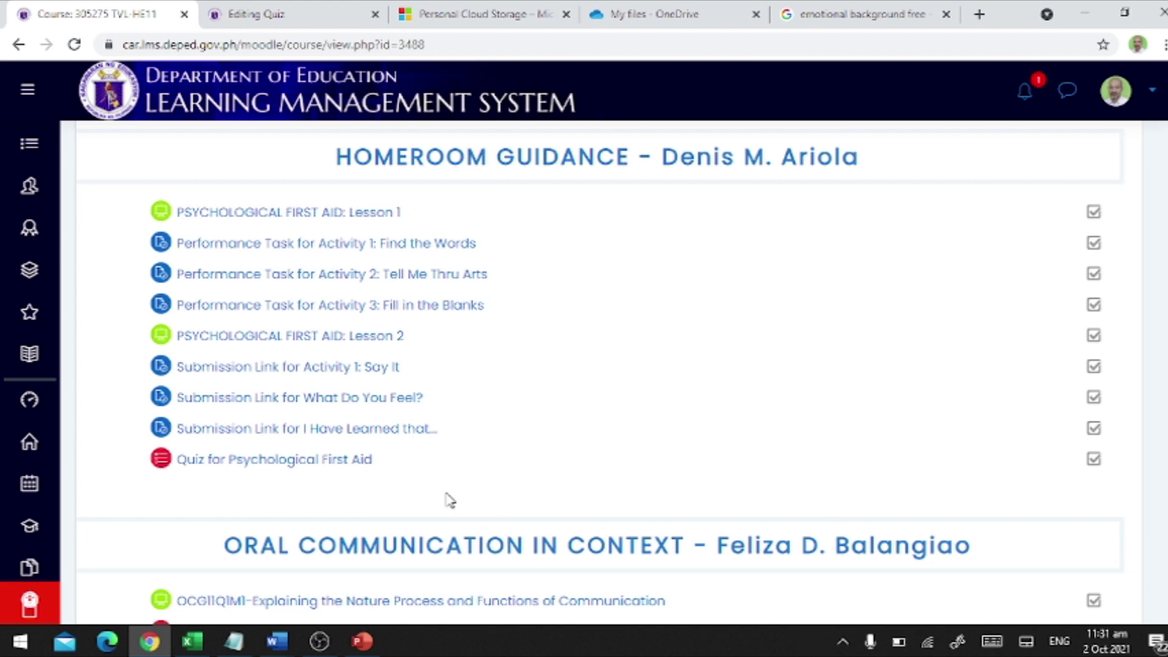
pyautogui.click(294, 467)
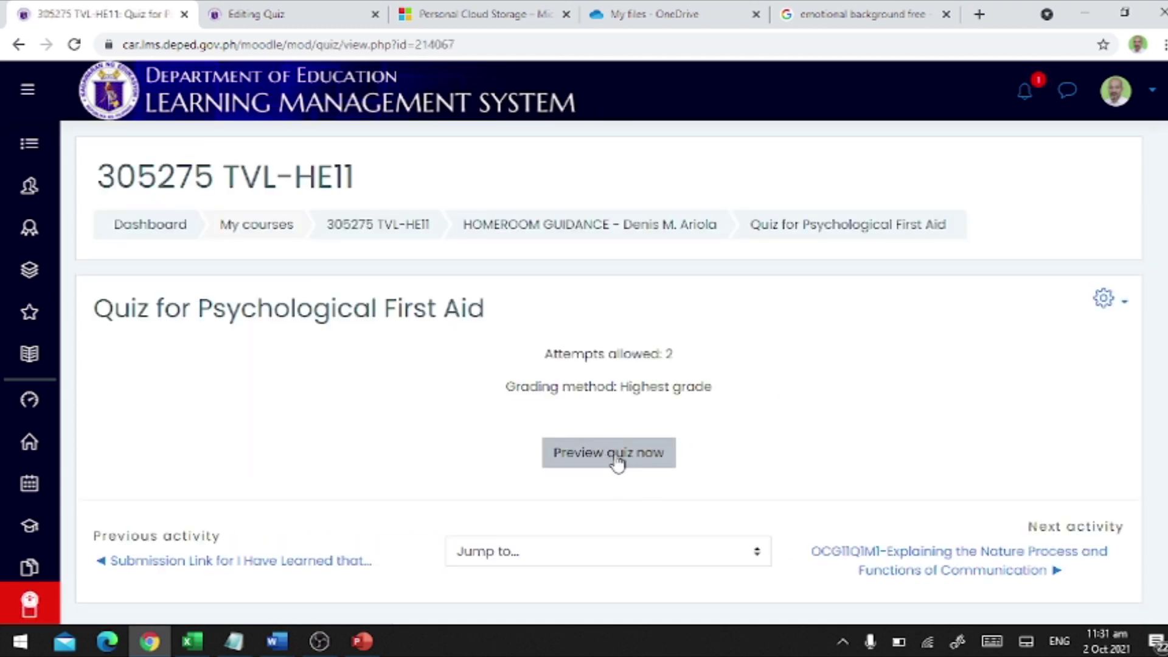
pyautogui.moveTo(544, 354); pyautogui.dragTo(688, 363)
pyautogui.click(719, 363)
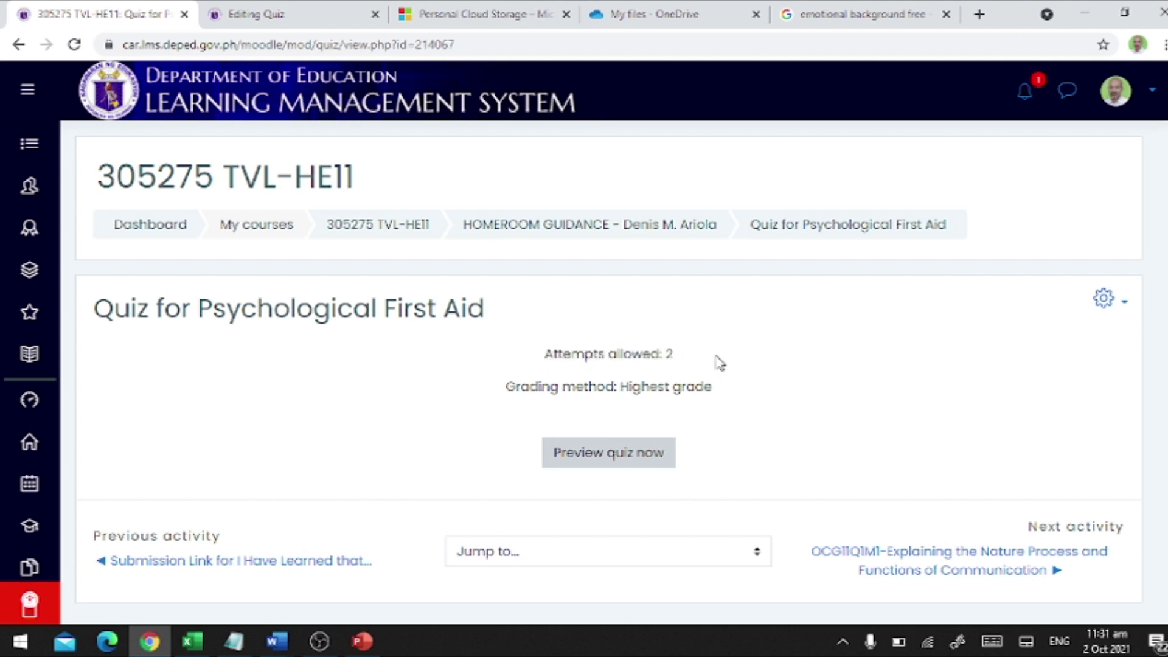
pyautogui.doubleClick(669, 356)
pyautogui.moveTo(700, 363)
pyautogui.mouseDown()
pyautogui.moveTo(712, 363)
pyautogui.moveTo(533, 364)
pyautogui.moveTo(718, 363)
pyautogui.mouseUp()
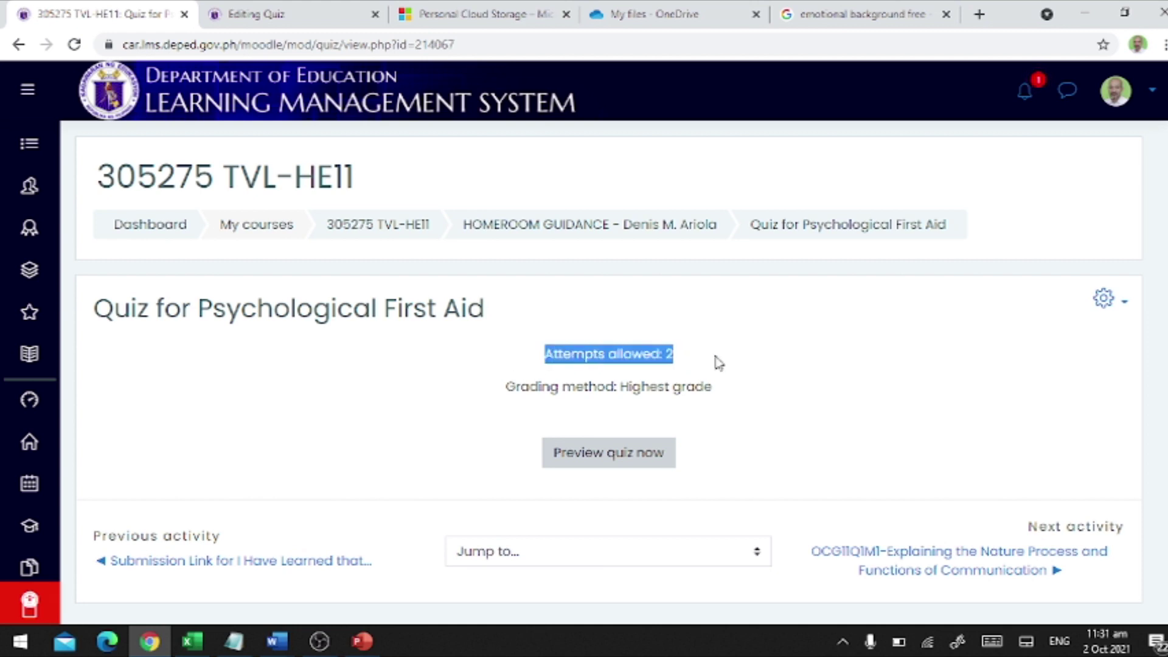
pyautogui.click(787, 461)
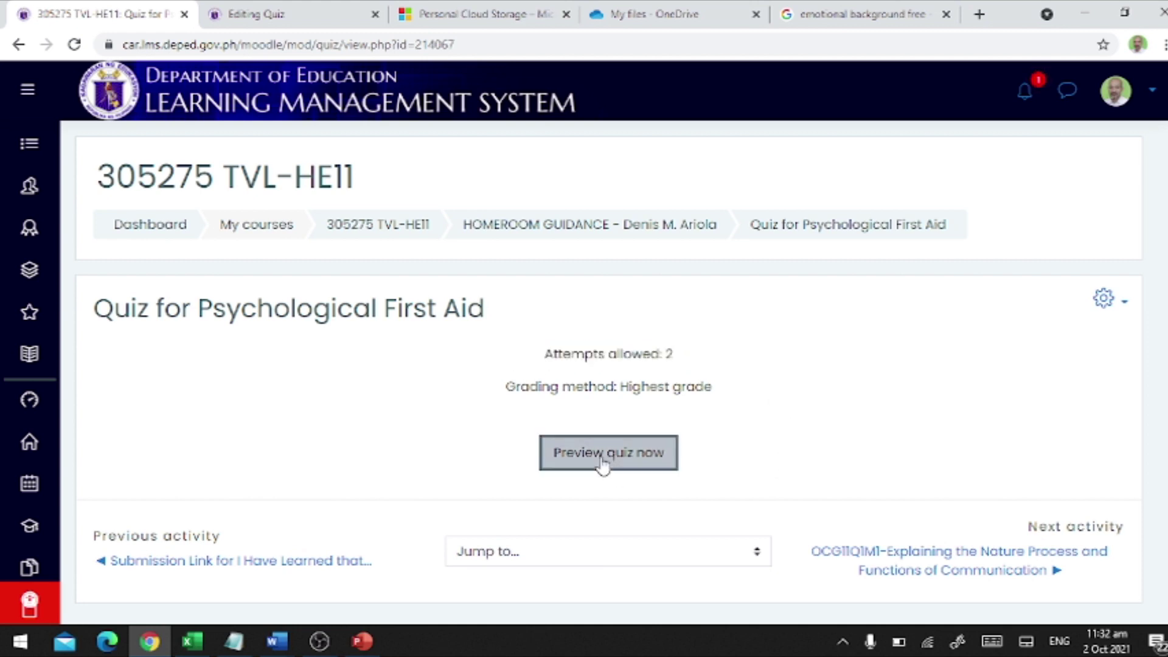
# - Start a preview of the quiz, answer "What is 2 + 2?" with b. 3, and continue to the second question
pyautogui.click(604, 465)
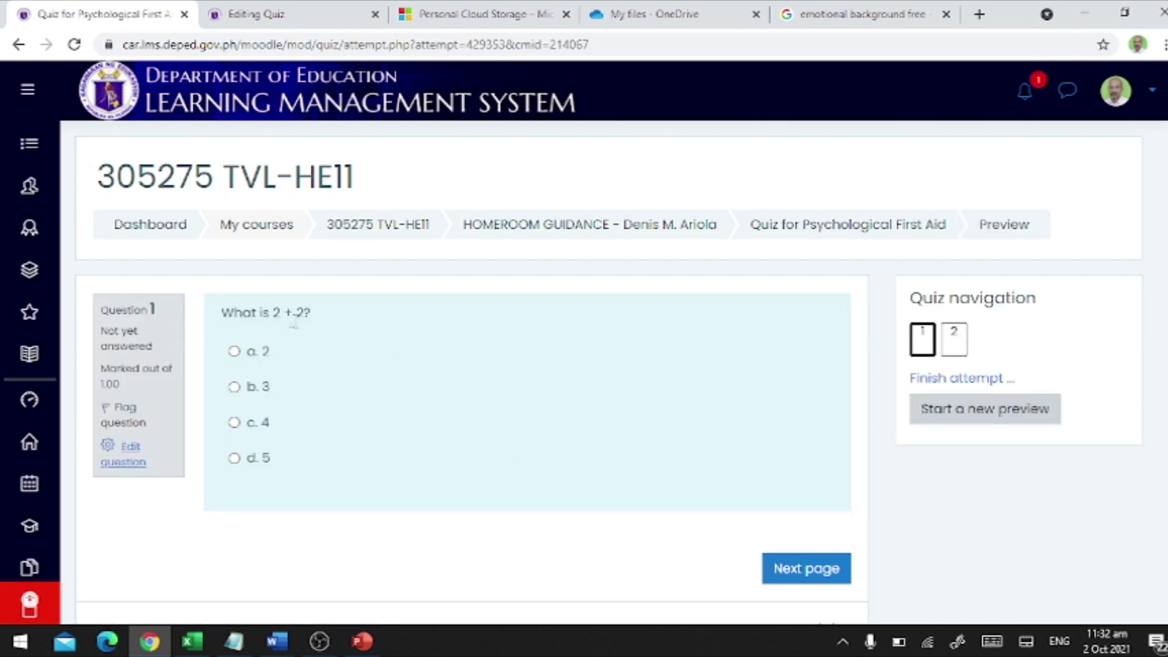
pyautogui.click(235, 387)
pyautogui.scroll(-2, 809, 573)
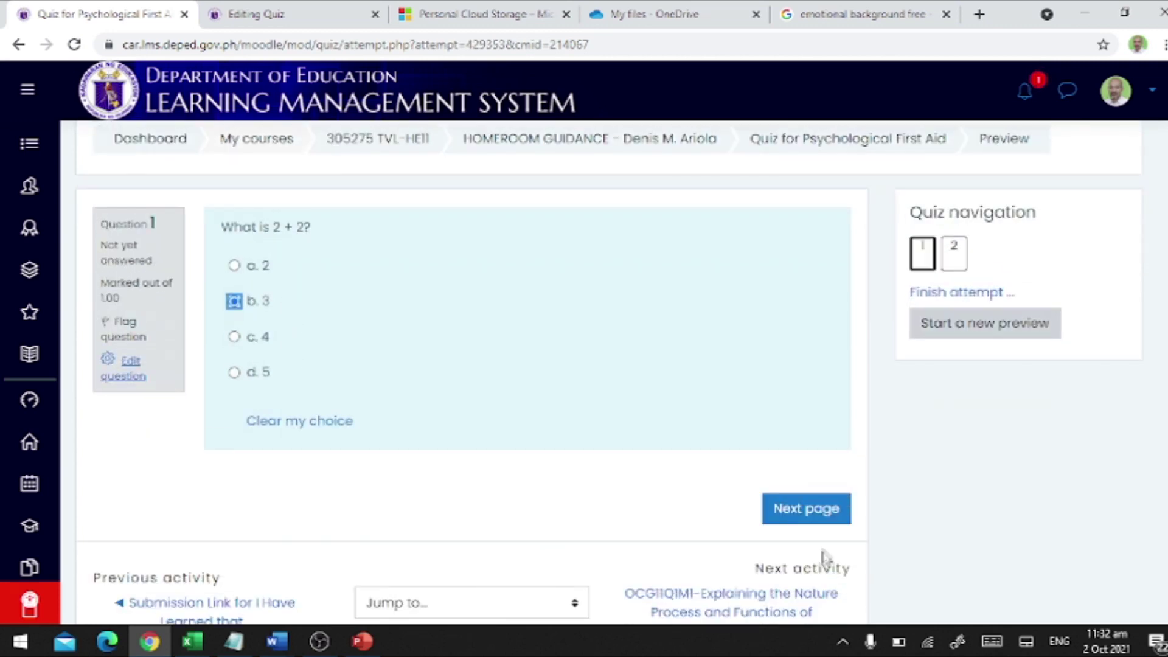
pyautogui.click(817, 510)
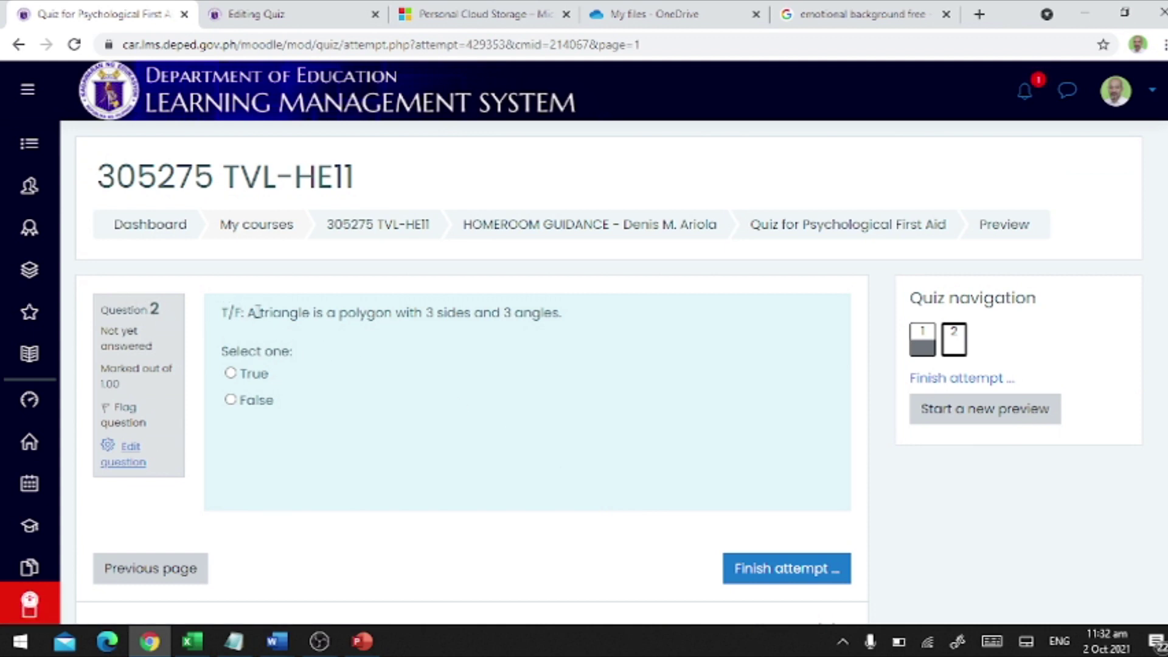
# - Answer the triangle question with False and finish the attempt
pyautogui.moveTo(222, 312); pyautogui.dragTo(561, 320)
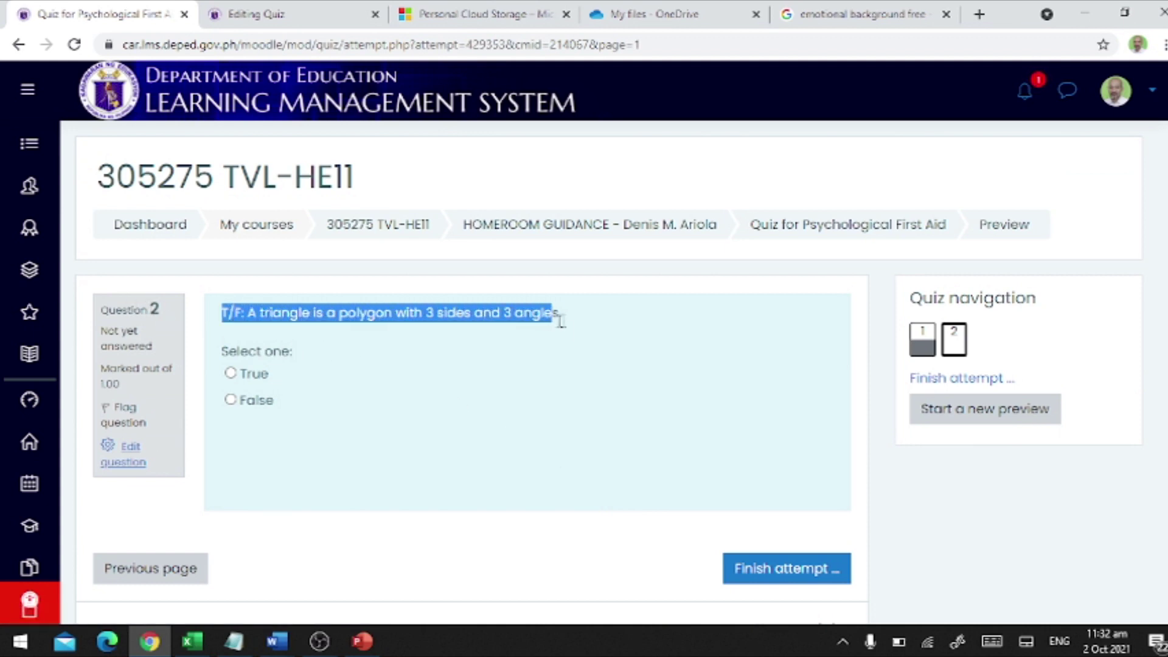
pyautogui.click(570, 333)
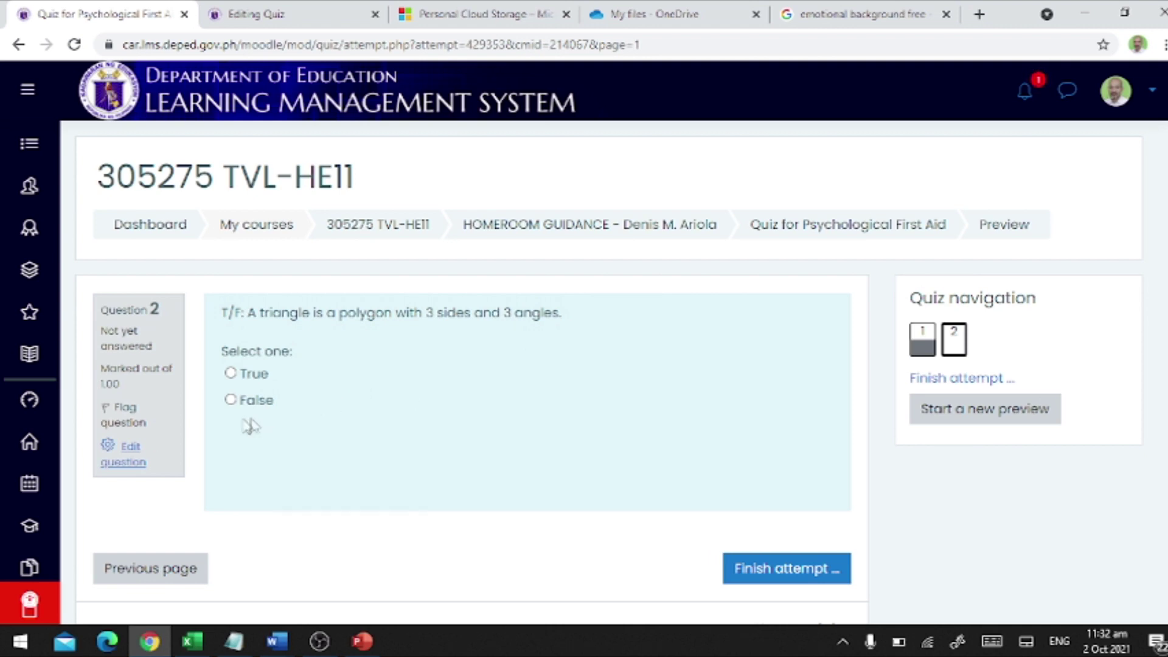
pyautogui.click(230, 399)
pyautogui.click(796, 578)
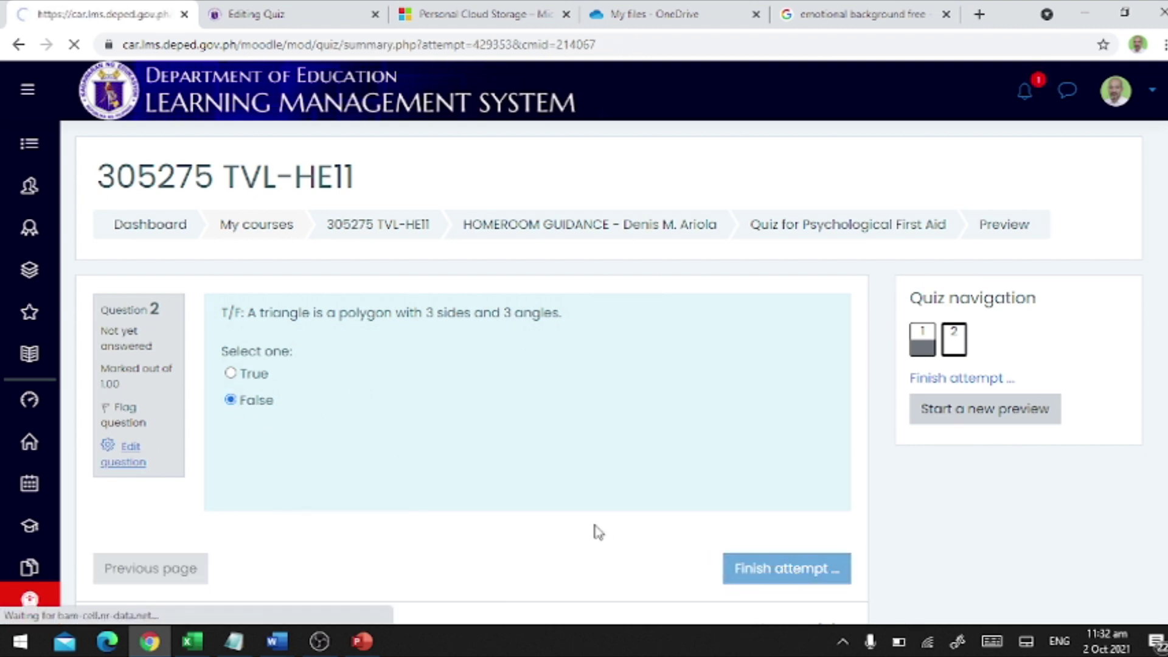
# - Submit all answers of the preview attempt and review the feedback for each question
pyautogui.scroll(-1, 597, 531)
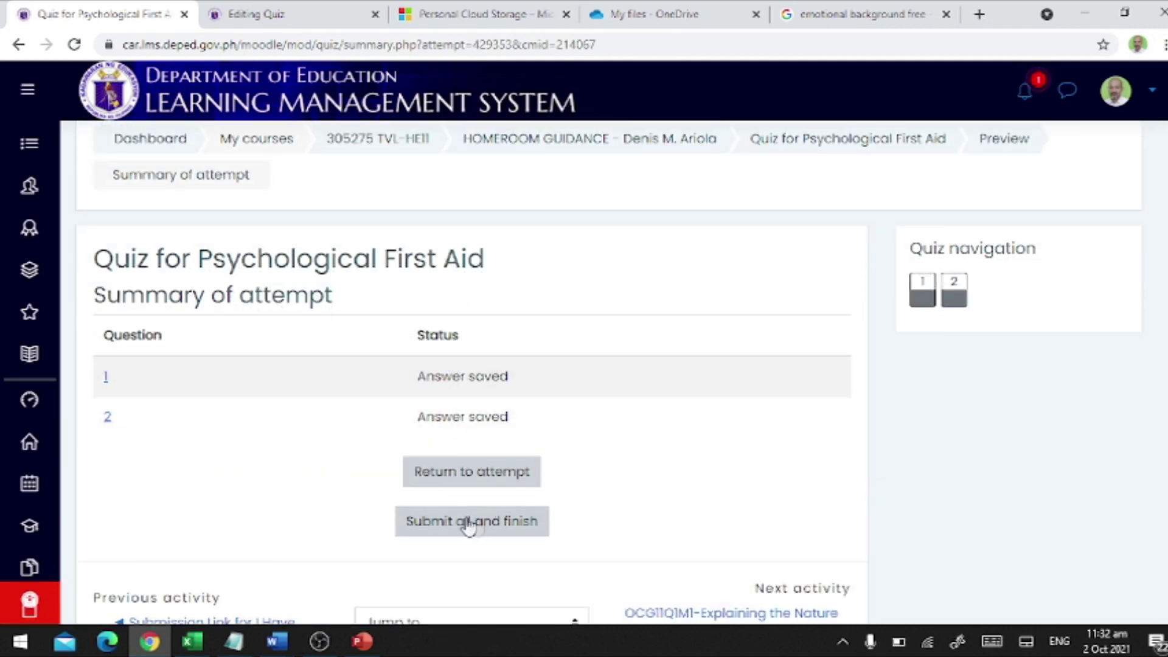
pyautogui.click(446, 530)
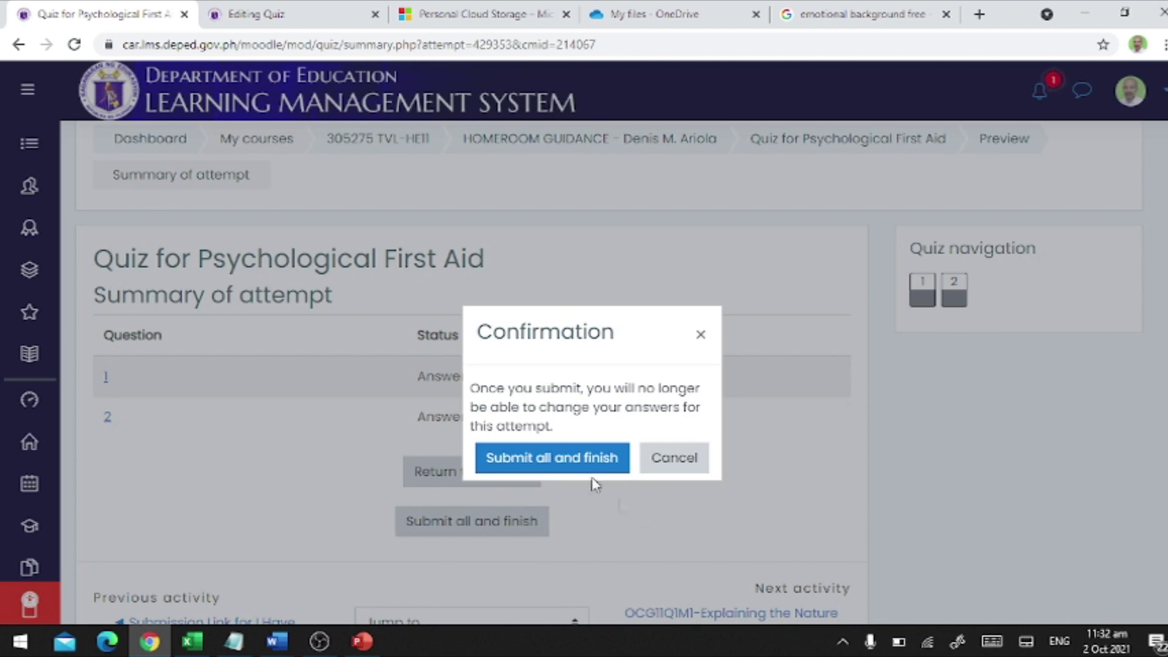
pyautogui.click(572, 462)
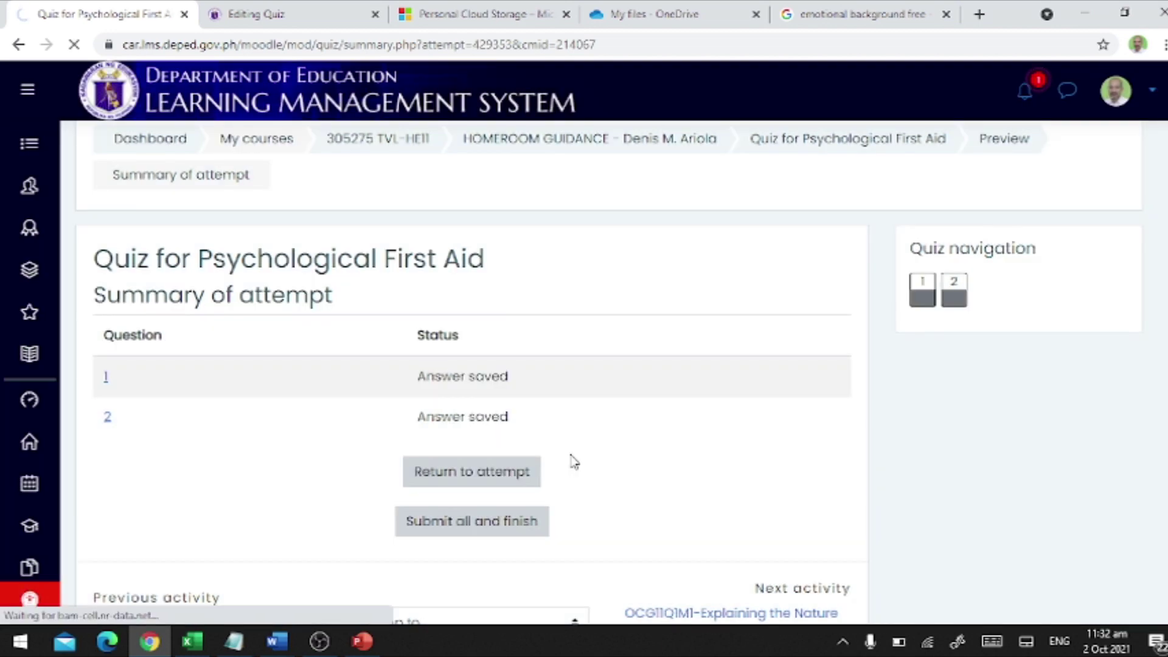
pyautogui.scroll(-4, 700, 447)
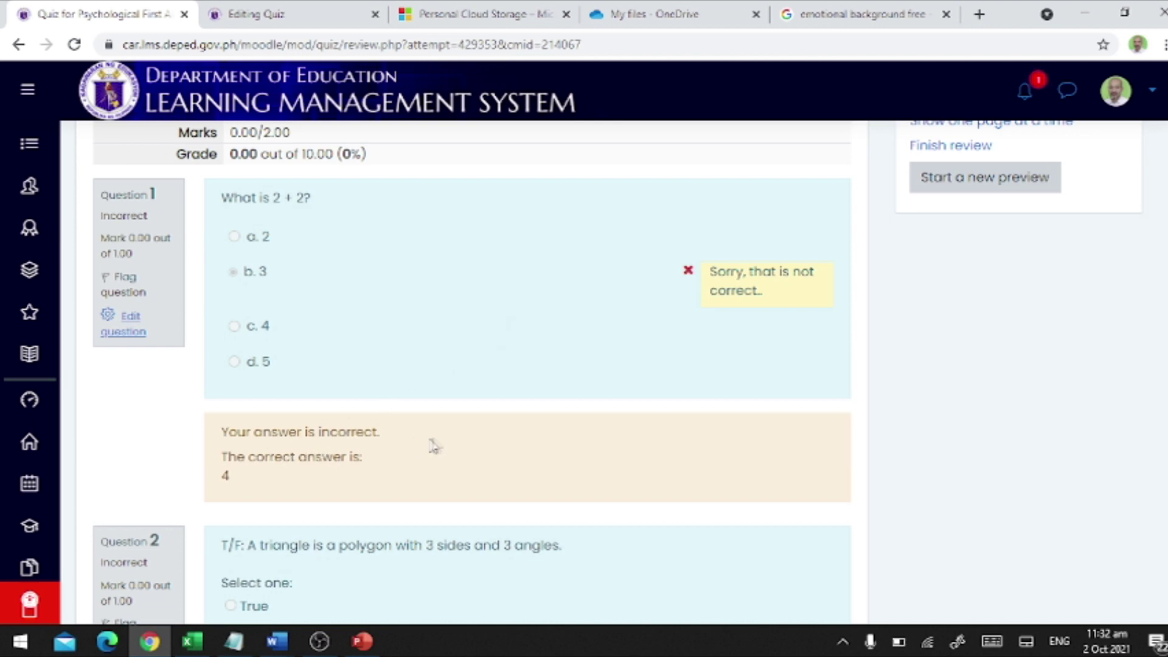
# - Examine the feedback and correct answers shown for both questions in the quiz attempt review
pyautogui.moveTo(734, 272); pyautogui.dragTo(779, 297)
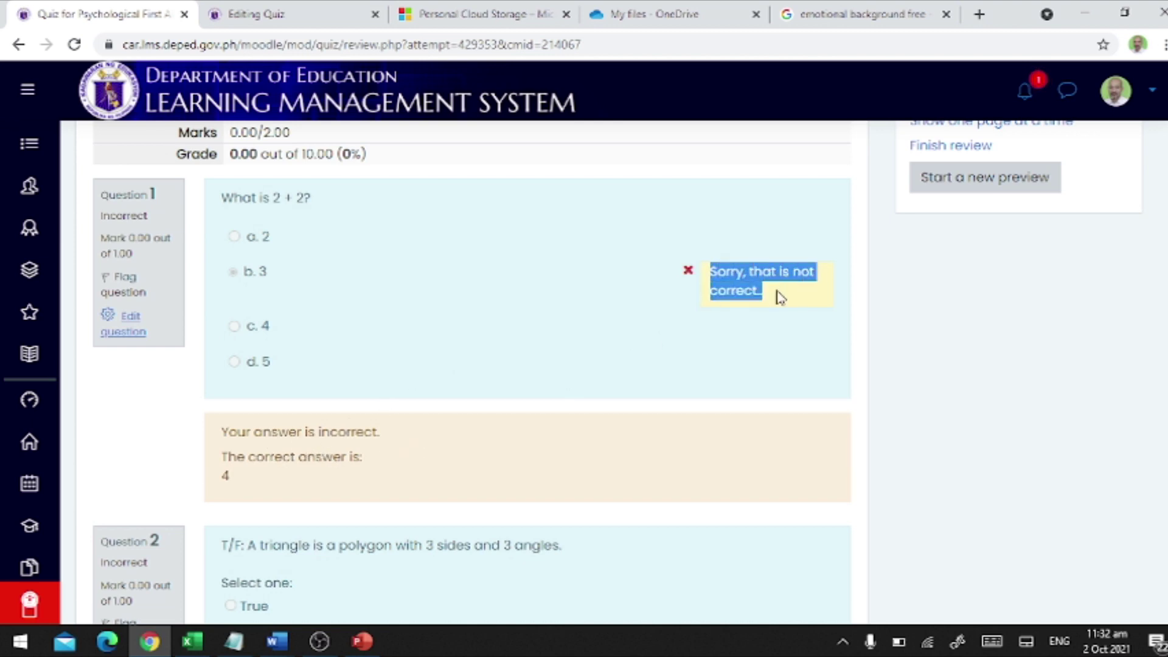
pyautogui.click(724, 270)
pyautogui.moveTo(712, 268); pyautogui.dragTo(770, 294)
pyautogui.scroll(-4, 404, 426)
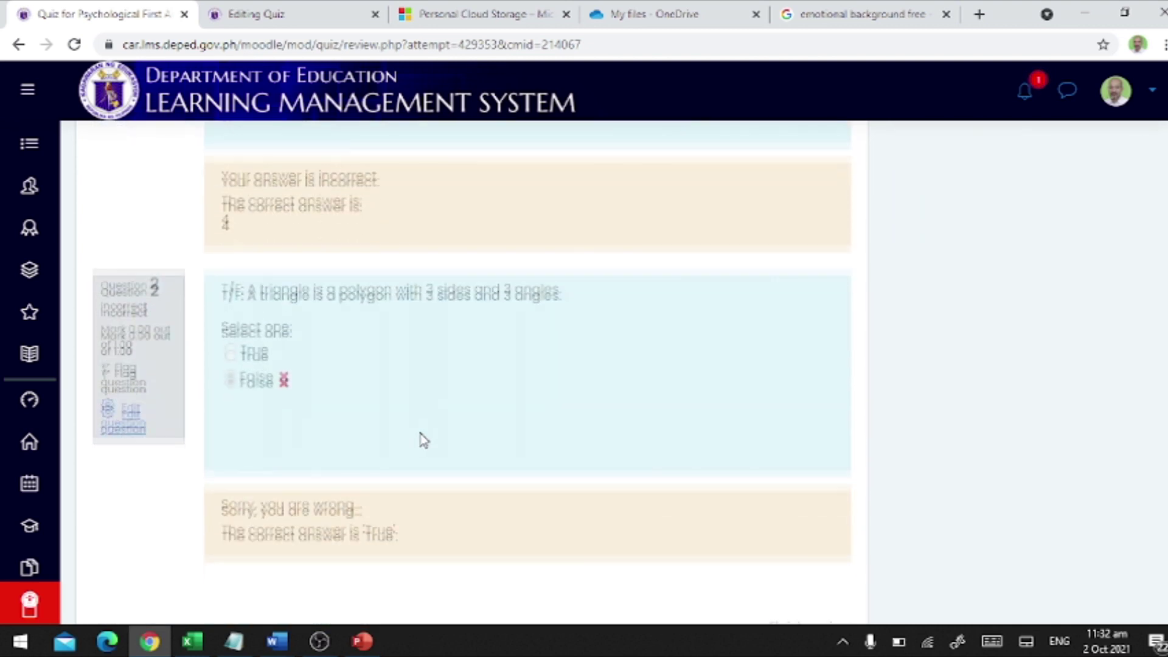
pyautogui.moveTo(222, 503); pyautogui.dragTo(383, 511)
pyautogui.moveTo(447, 535); pyautogui.dragTo(248, 533)
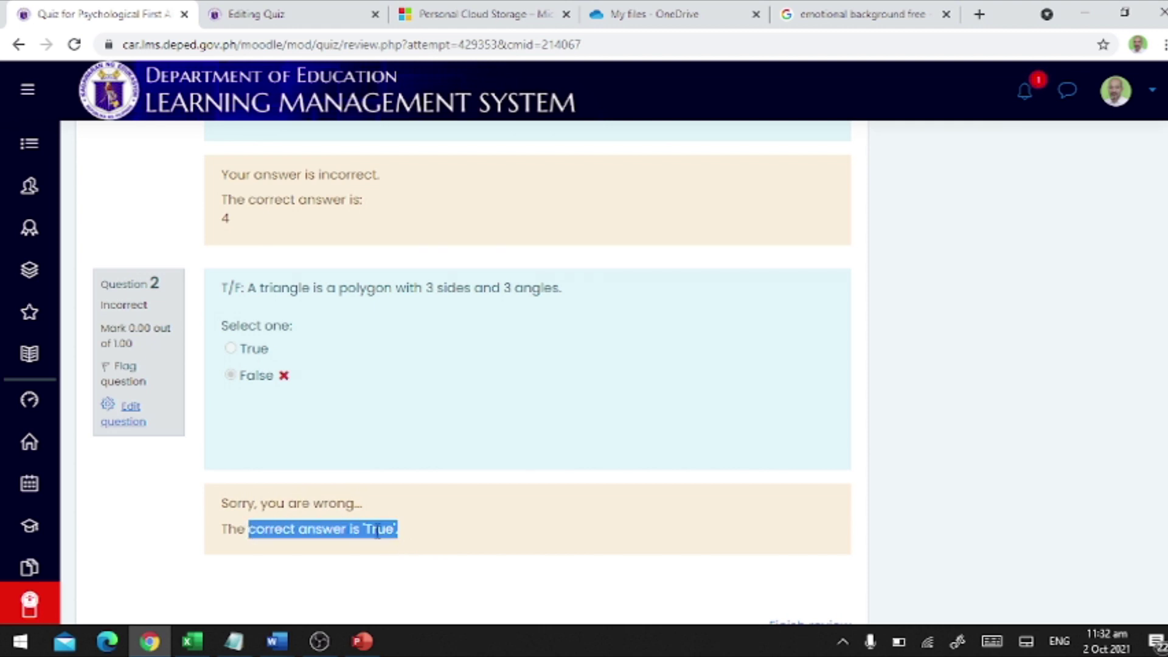
pyautogui.moveTo(246, 216); pyautogui.dragTo(225, 212)
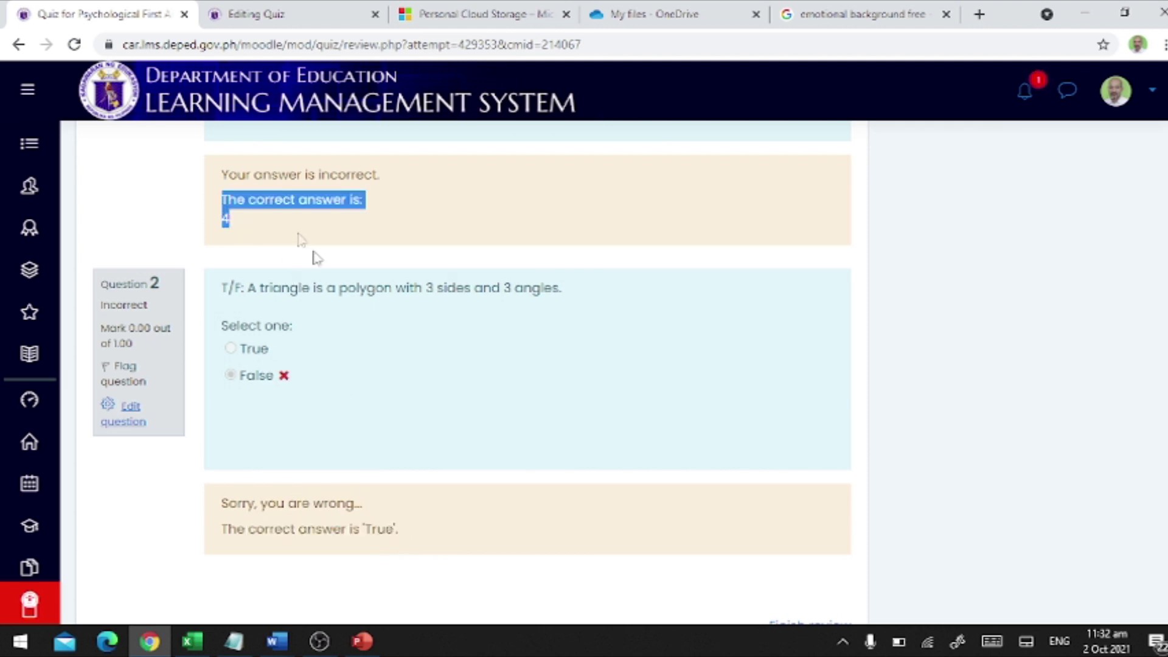
pyautogui.click(255, 235)
pyautogui.moveTo(225, 203); pyautogui.dragTo(230, 220)
pyautogui.moveTo(435, 539); pyautogui.dragTo(247, 503)
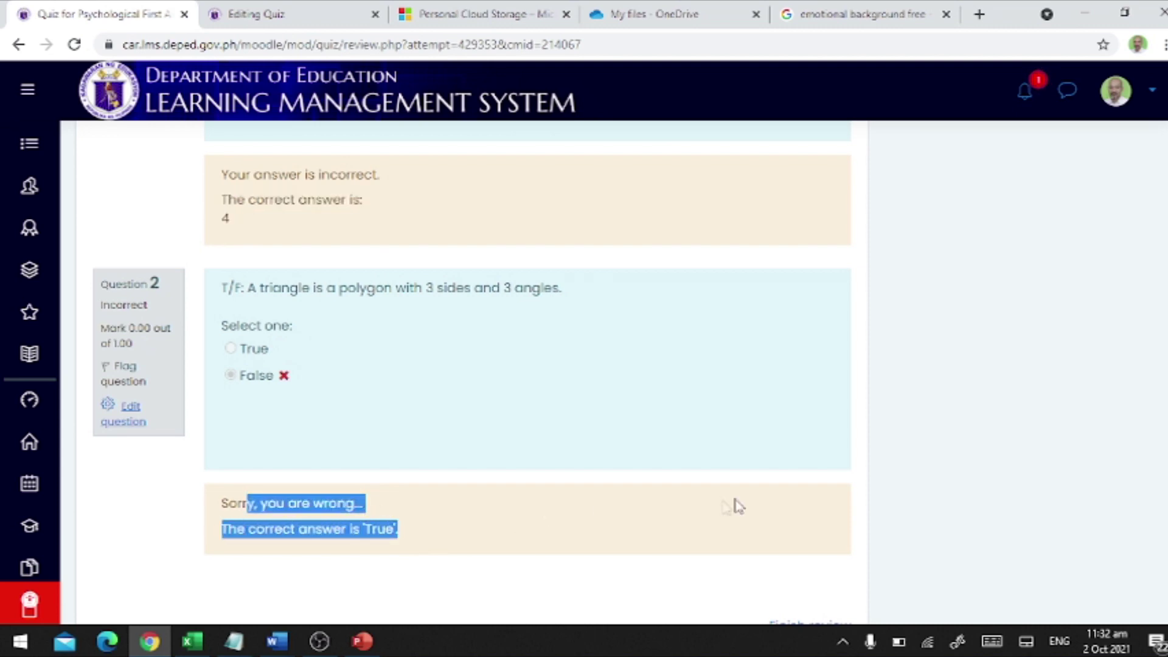
pyautogui.scroll(-3, 736, 514)
pyautogui.scroll(10, 737, 510)
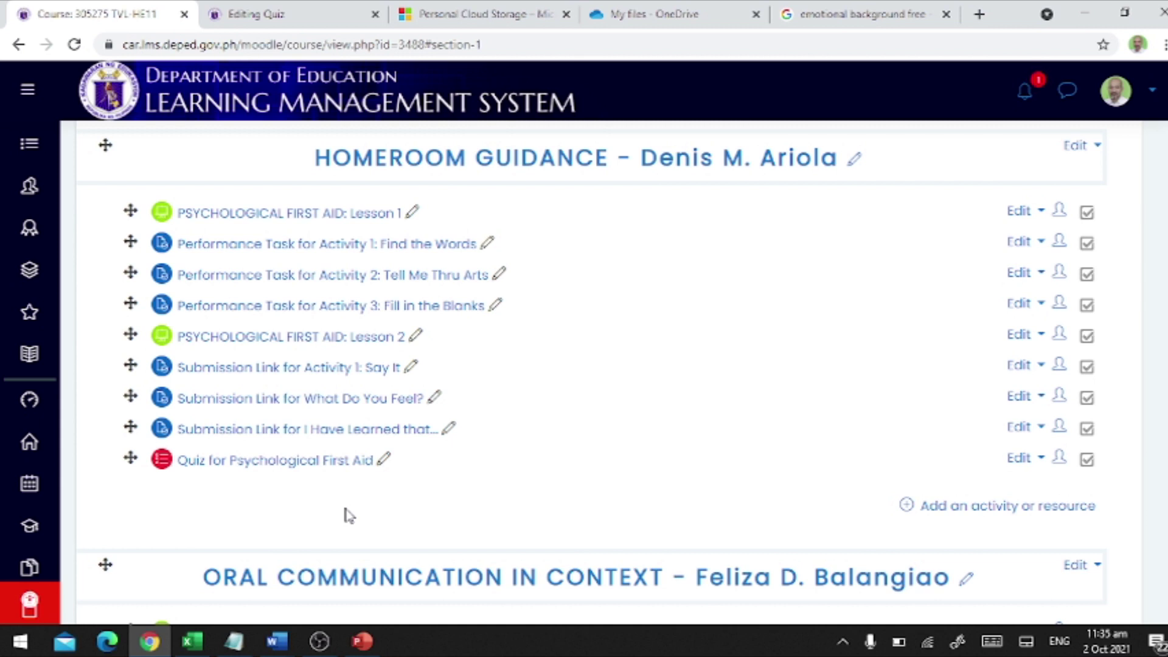
# - Open a blank Notepad document and enlarge and reposition its window over the course page
pyautogui.press('super+r')
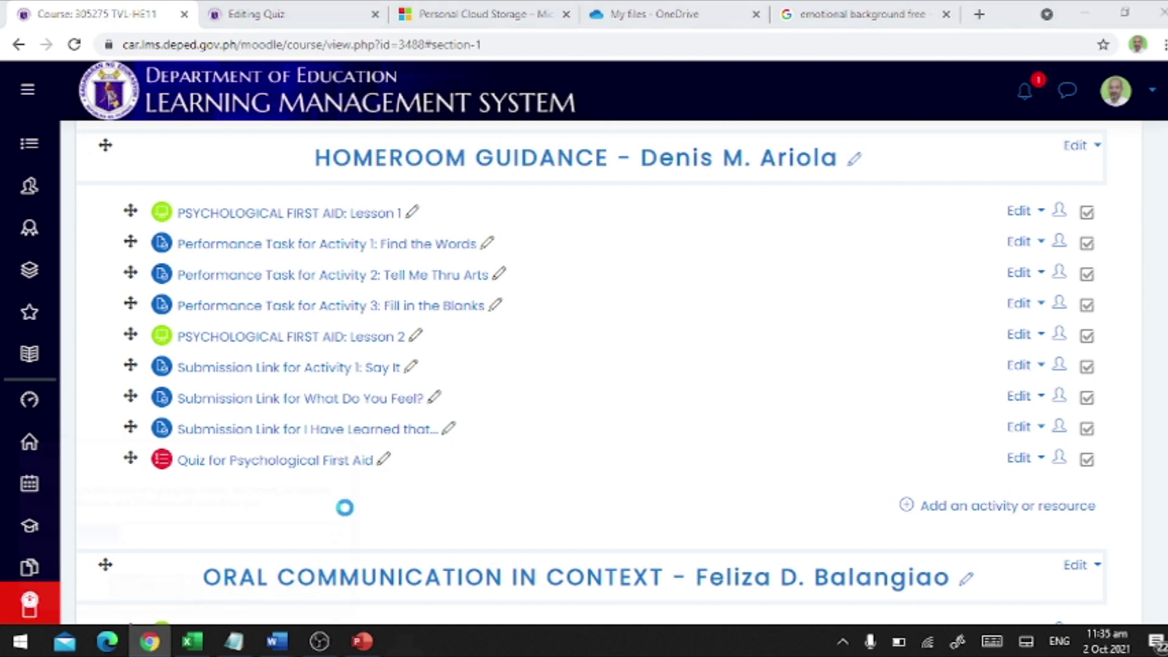
pyautogui.write('notepad')
pyautogui.press('Return')
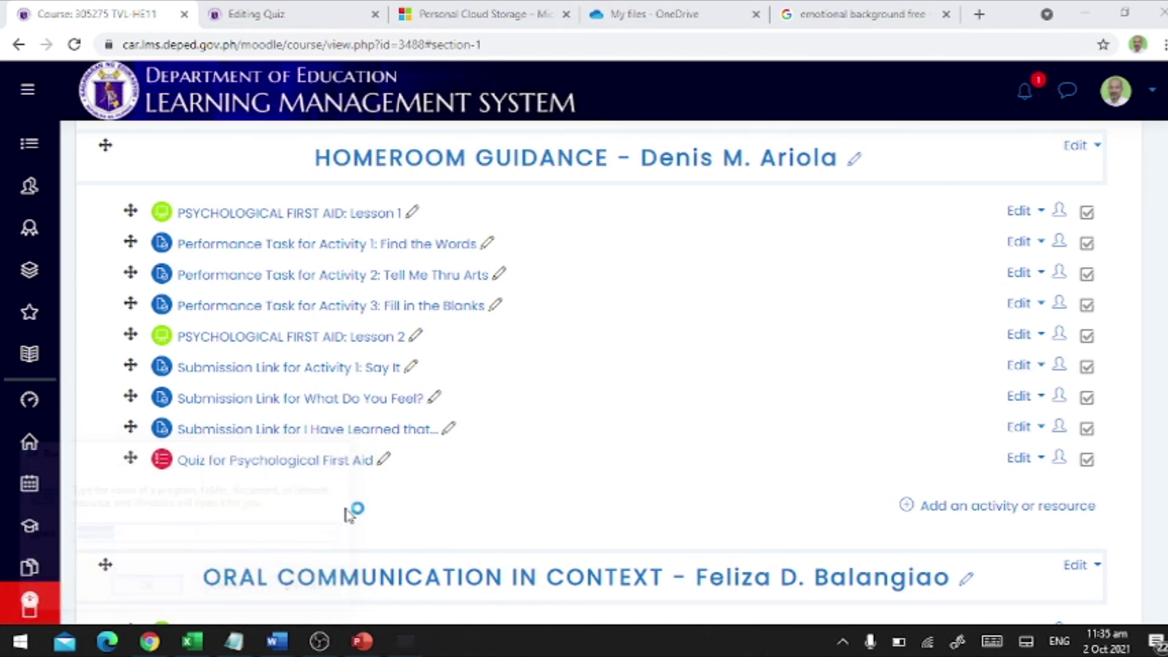
pyautogui.moveTo(467, 292); pyautogui.dragTo(564, 151)
pyautogui.moveTo(846, 455); pyautogui.dragTo(1043, 534)
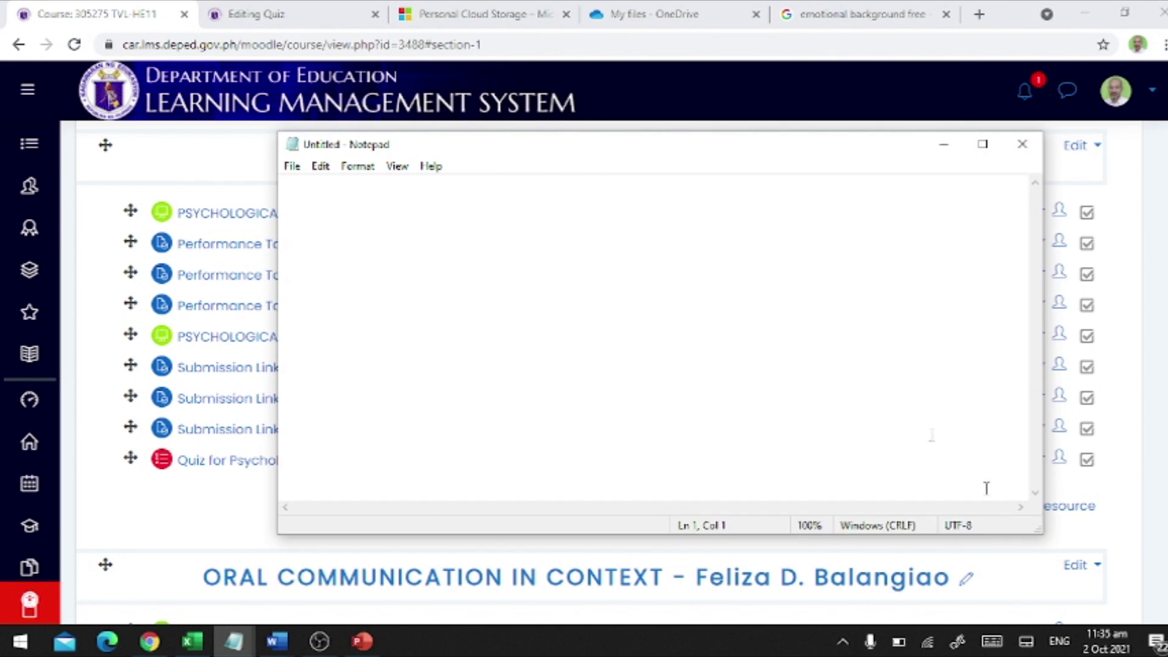
pyautogui.moveTo(629, 146)
pyautogui.mouseDown()
pyautogui.moveTo(602, 167)
pyautogui.moveTo(618, 144)
pyautogui.mouseUp()
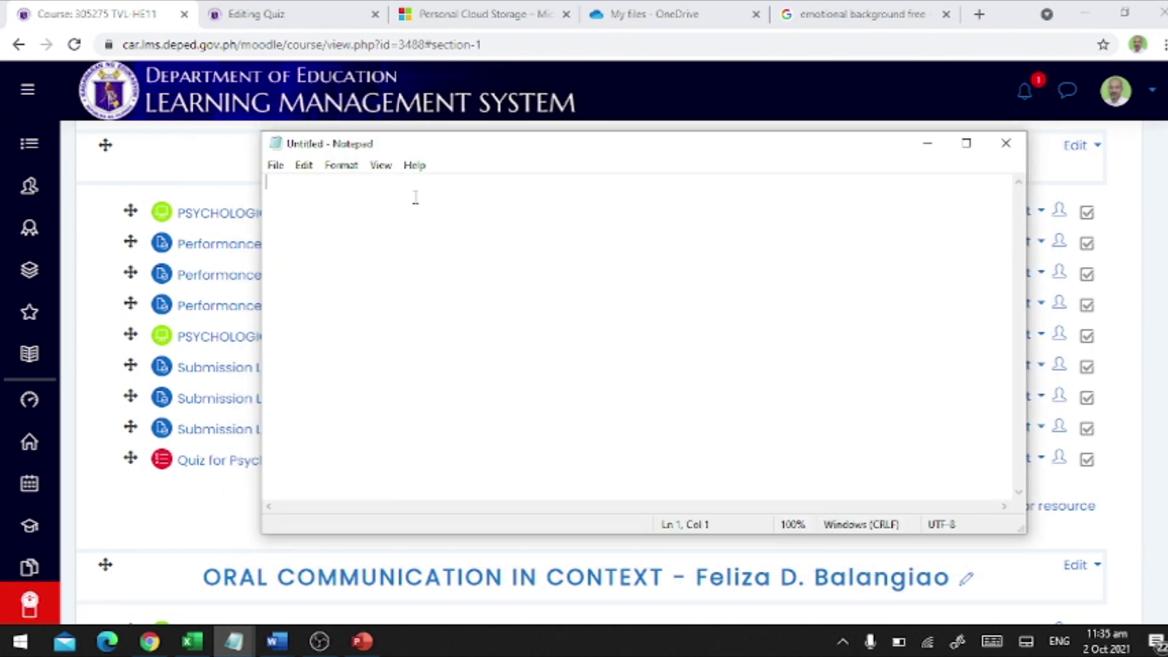
# - Write the first quiz question, "What is 2 +2?", at the start of the blank document
pyautogui.write('What is ?')
pyautogui.write(' +2')
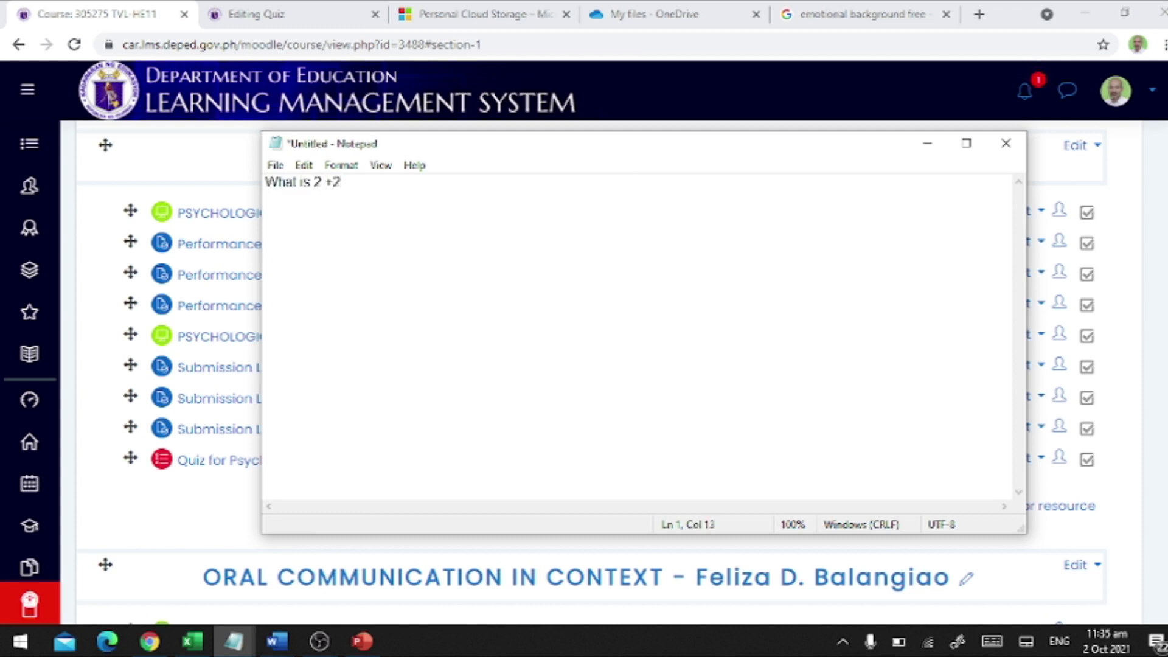
pyautogui.write('?')
pyautogui.press('Return')
pyautogui.hotkey('ctrl', 'Home')
pyautogui.hotkey('shift', 'Right')
pyautogui.hotkey('shift', 'Right')
pyautogui.hotkey('shift', 'Left')
pyautogui.press('End')
# - Add four choice lines labelled A., B., C. and D. below the first question
pyautogui.press('Return')
pyautogui.write('A')
pyautogui.press('Return')
pyautogui.write('B.')
pyautogui.press('Return')
pyautogui.write('C.')
pyautogui.press('Return')
pyautogui.write('D.')
# - Fill in choices A to D with 1, 2, 3 and 4, and add the line "ANSWER: D"
pyautogui.press('Home')
pyautogui.press('Up')
pyautogui.press('Up')
pyautogui.press('Up')
pyautogui.press('Right')
pyautogui.press('Right')
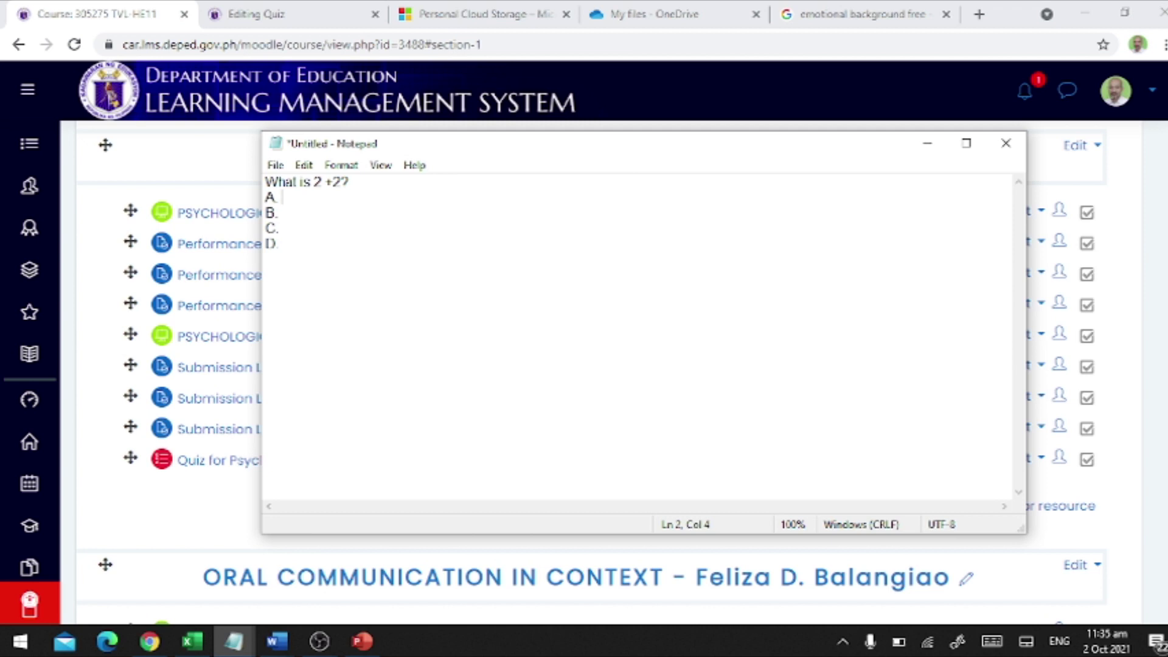
pyautogui.write('1')
pyautogui.press('Down')
pyautogui.write('2')
pyautogui.press('Down')
pyautogui.write('3')
pyautogui.press('Down')
pyautogui.write('4')
pyautogui.press('Return')
pyautogui.write('ANSWE')
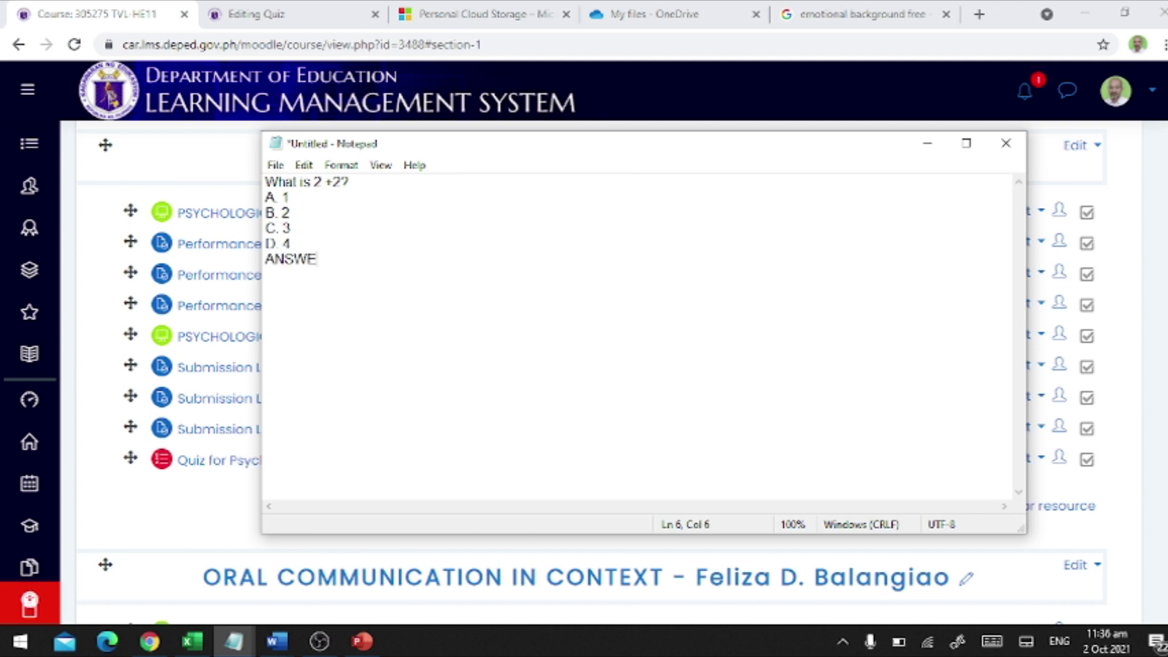
pyautogui.write('R :D')
# - Leave a blank line after the answer and write the second question, "A polygon with 3 angles and 3 sides."
pyautogui.press('Return')
pyautogui.press('Return')
pyautogui.write('A polygon with 3 angles and 3 siee')
pyautogui.press('BackSpace')
pyautogui.press('BackSpace')
pyautogui.write('des.')
# - Add the choices A. Square, B. Rectangle and C. Trapezoid below the polygon question
pyautogui.press('Return')
pyautogui.write('A. Square')
pyautogui.press('Return')
pyautogui.write('B. Rectangle')
pyautogui.press('Return')
pyautogui.write('C. Trapezoi')
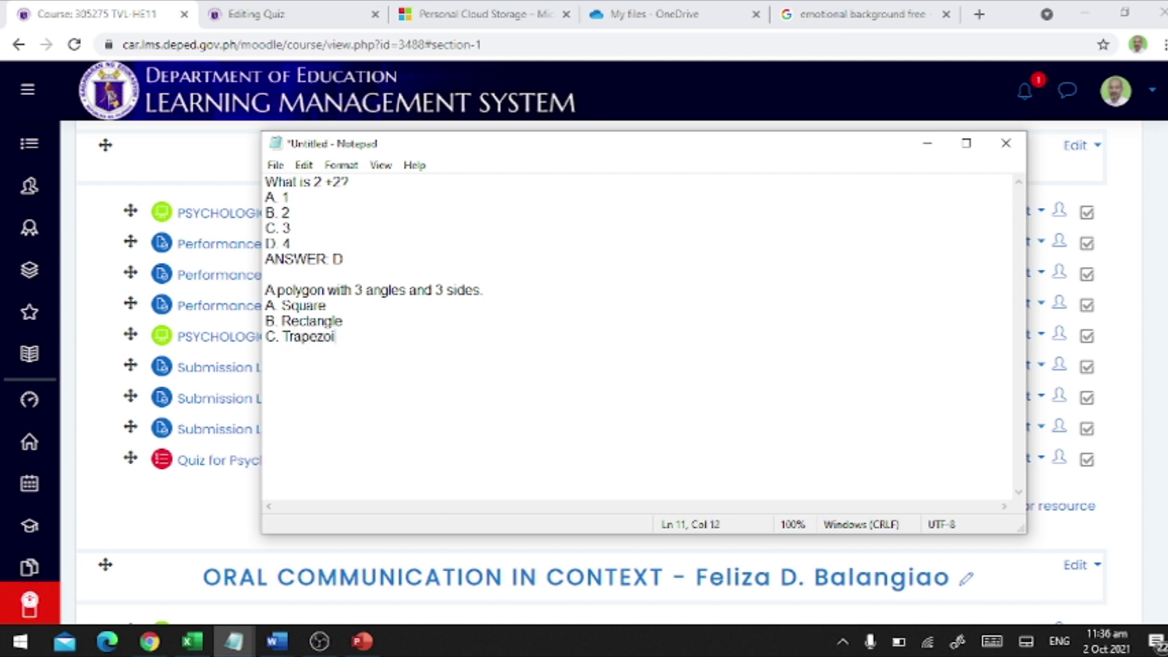
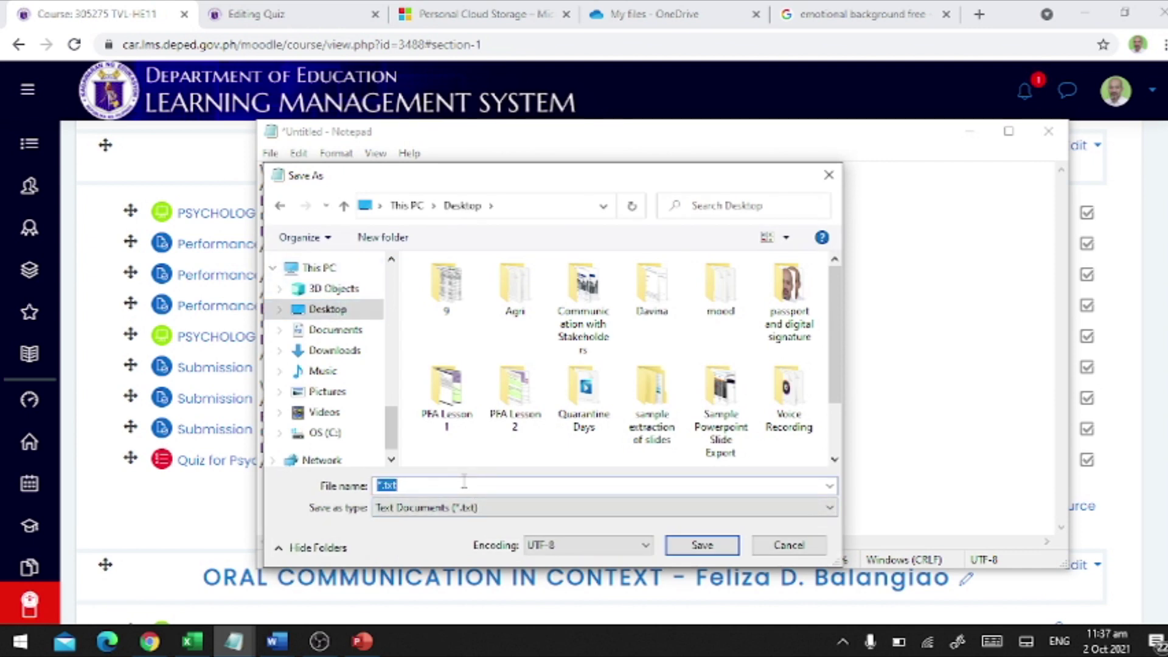
pyautogui.write('mATH')
pyautogui.press('BackSpace')
pyautogui.press('BackSpace')
pyautogui.write('Quiz ')
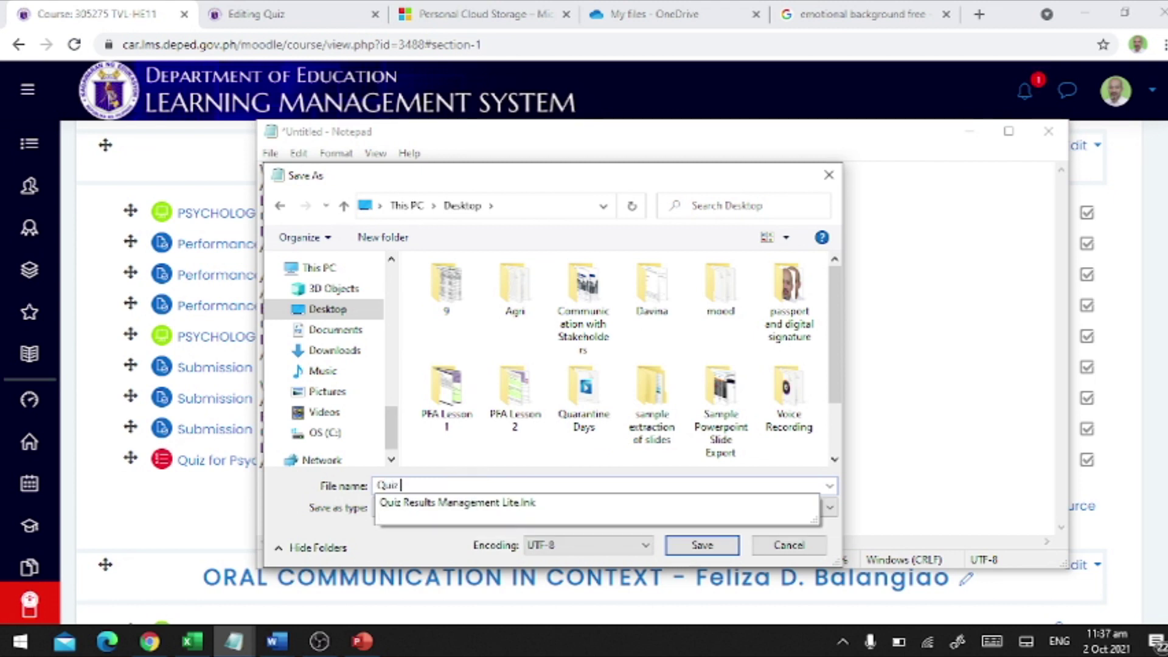
pyautogui.write('for')
pyautogui.press('BackSpace')
pyautogui.press('BackSpace')
pyautogui.press('BackSpace')
pyautogui.press('BackSpace')
pyautogui.press('BackSpace')
pyautogui.press('BackSpace')
pyautogui.press('BackSpace')
pyautogui.press('BackSpace')
pyautogui.press('BackSpace')
pyautogui.press('BackSpace')
pyautogui.press('BackSpace')
pyautogui.press('BackSpace')
# - Save the text file to the Desktop as "Questions of PFA Quiz" with UTF-8 encoding, and close Notepad
pyautogui.write('Quistions ')
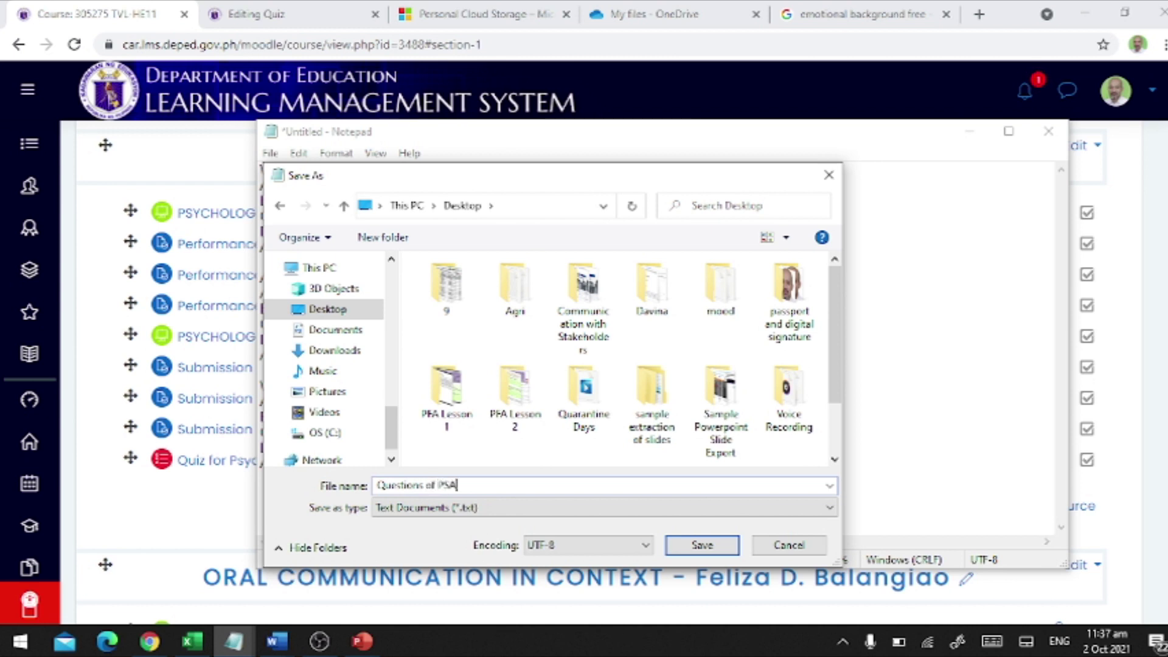
pyautogui.write('of PS')
pyautogui.press('BackSpace')
pyautogui.write('FA Quiz')
pyautogui.click(549, 546)
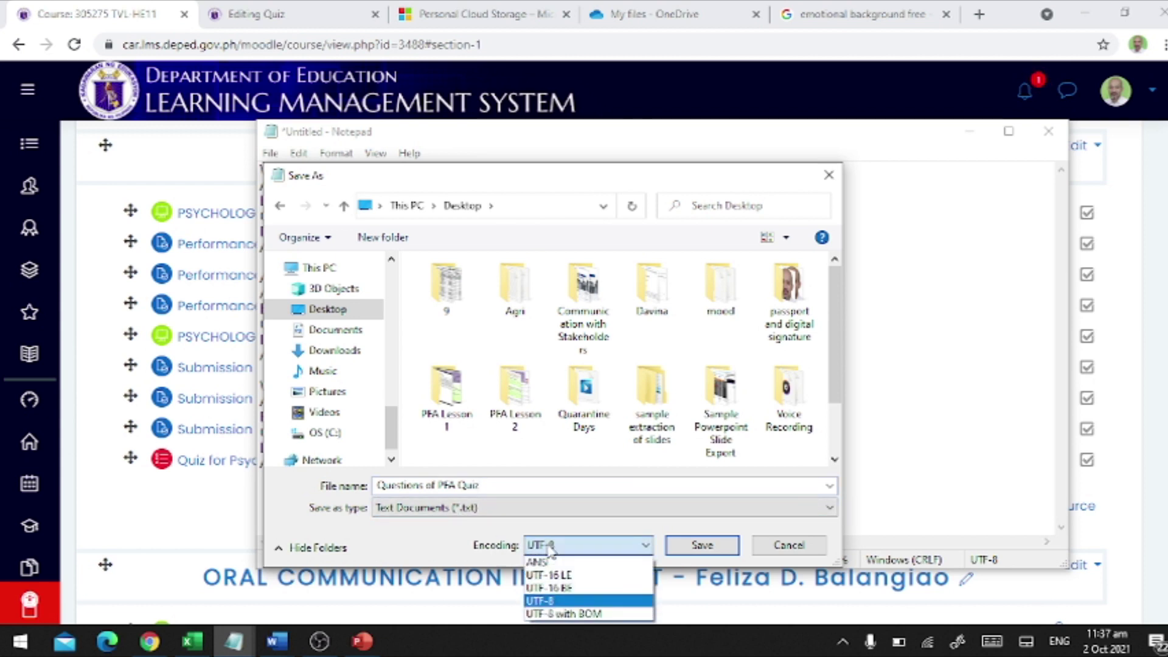
pyautogui.click(547, 602)
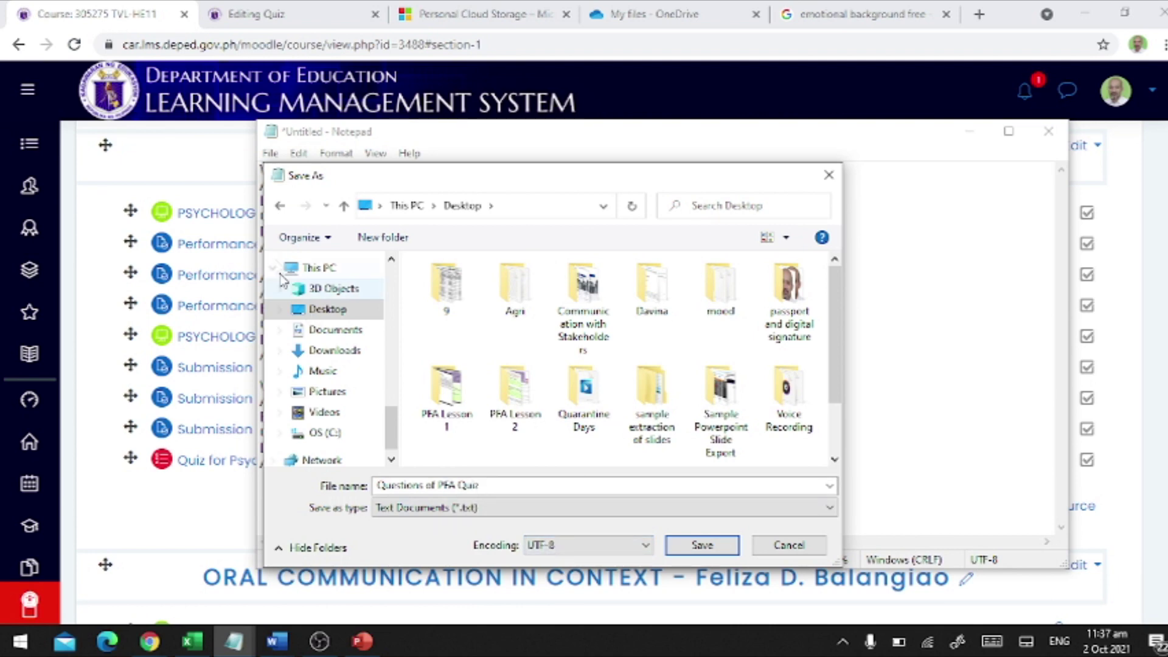
pyautogui.click(314, 309)
pyautogui.click(700, 545)
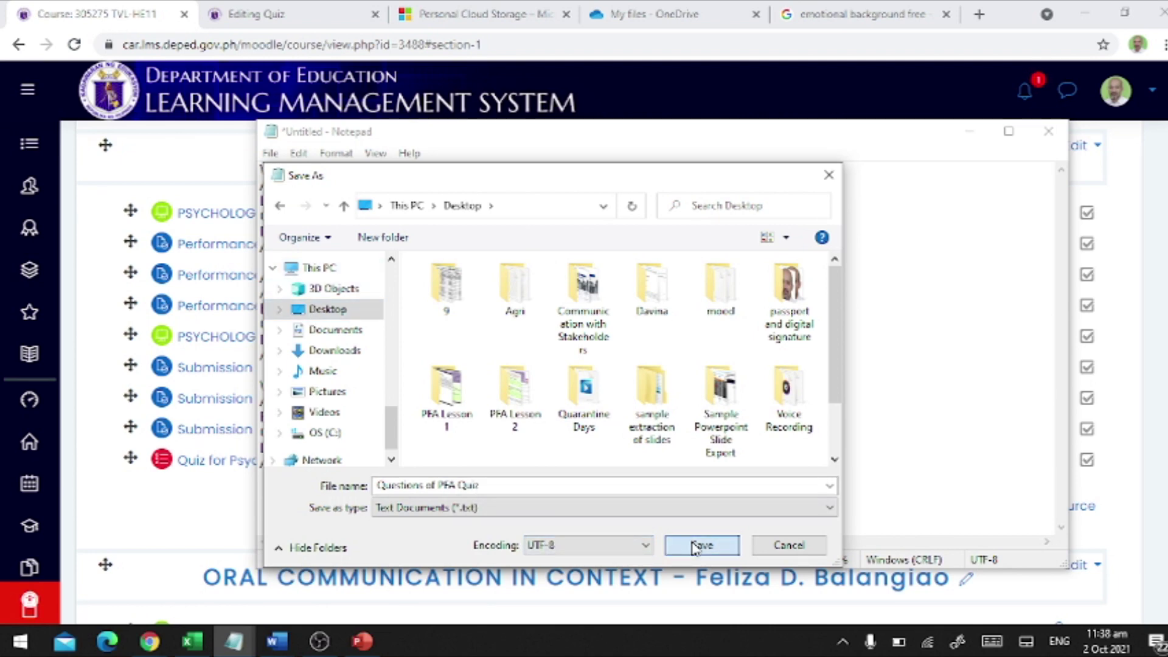
pyautogui.click(1048, 132)
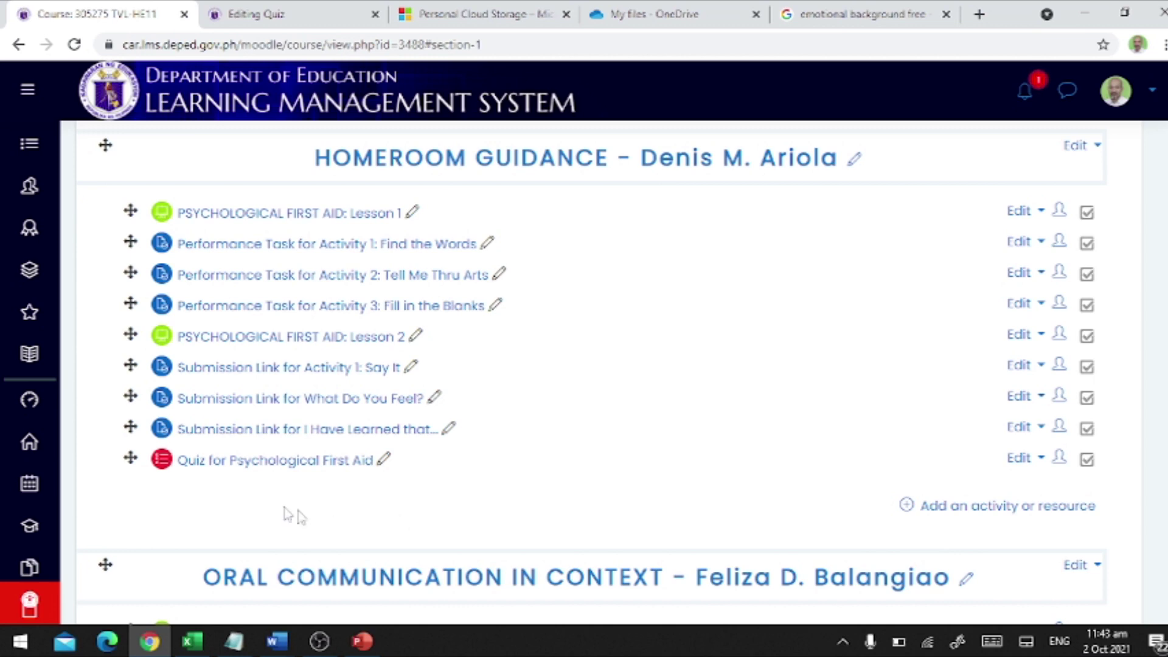
# - Open Quiz for Psychological First Aid for editing and start adding questions from the question bank
pyautogui.scroll(1, 303, 519)
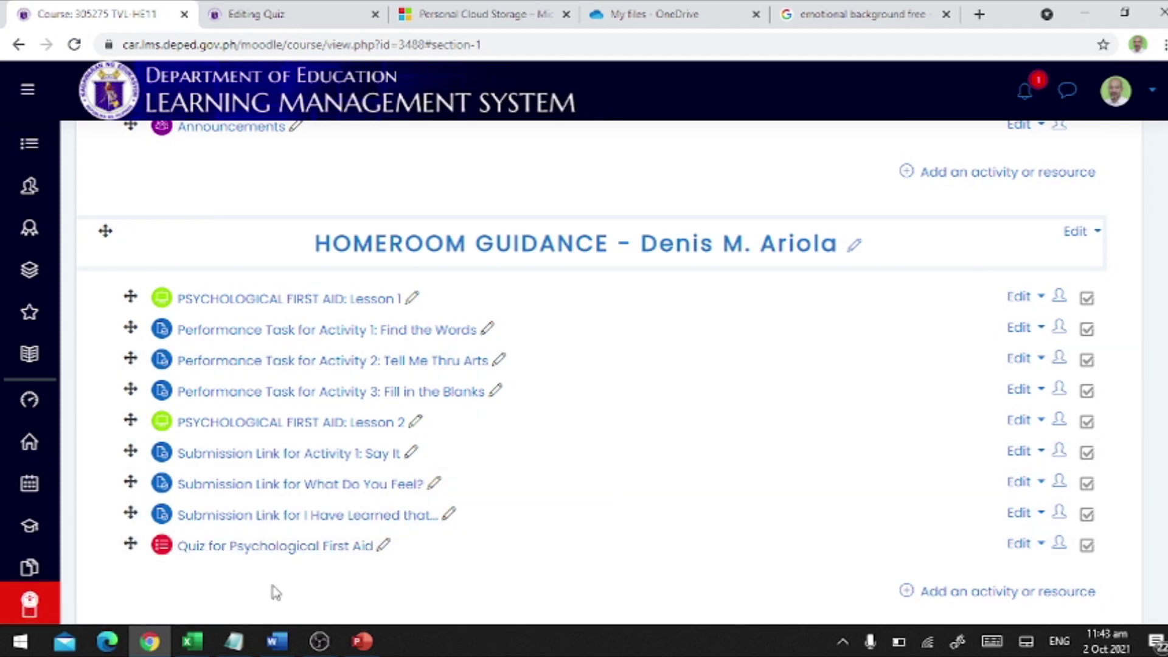
pyautogui.click(260, 549)
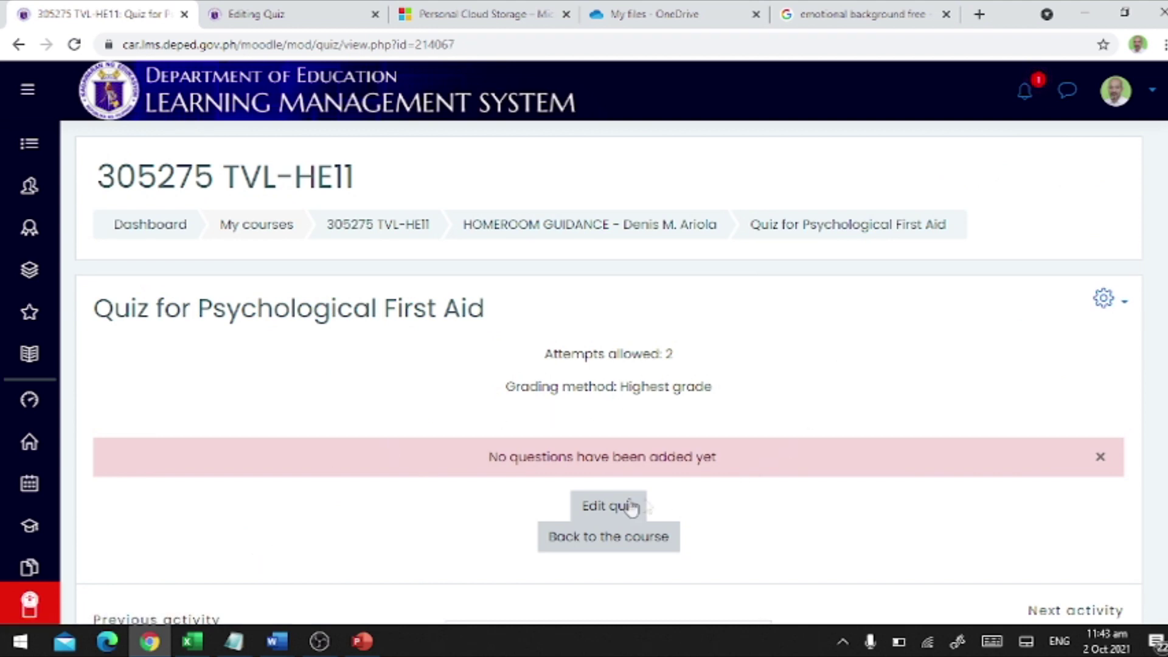
pyautogui.click(607, 508)
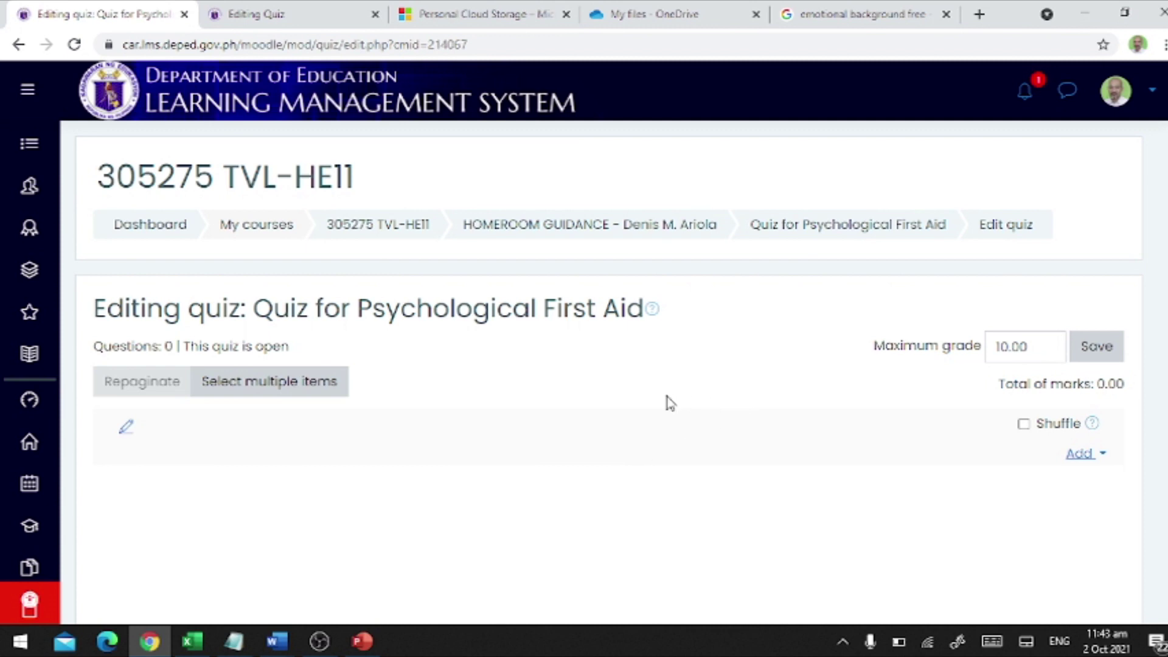
pyautogui.click(1098, 457)
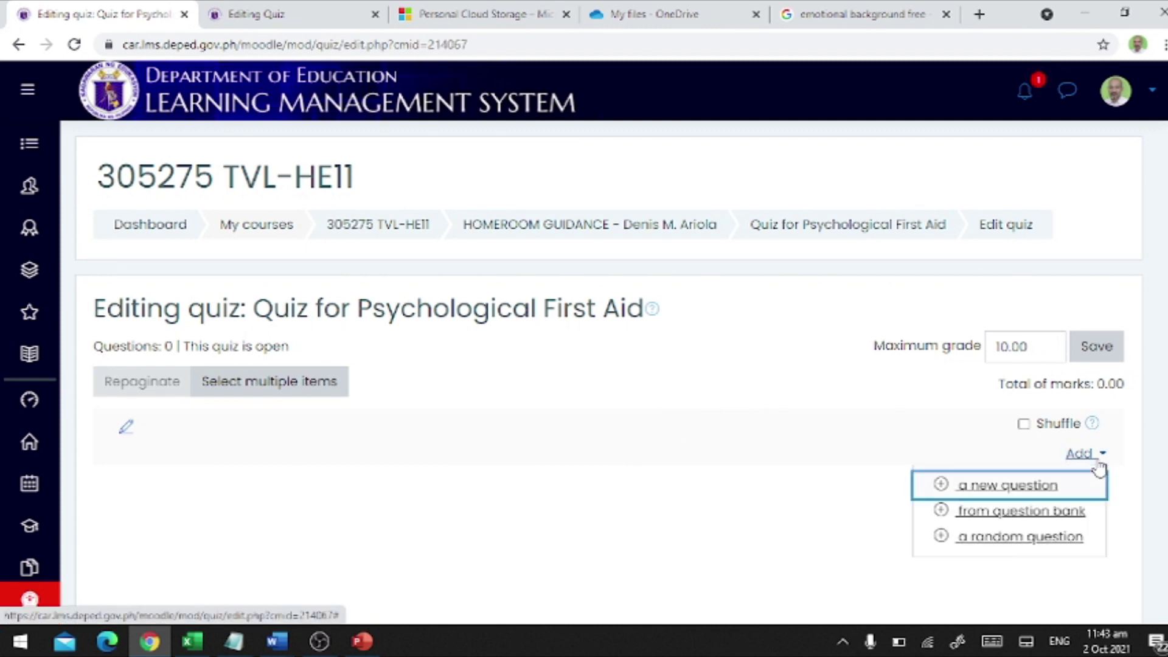
pyautogui.click(1009, 514)
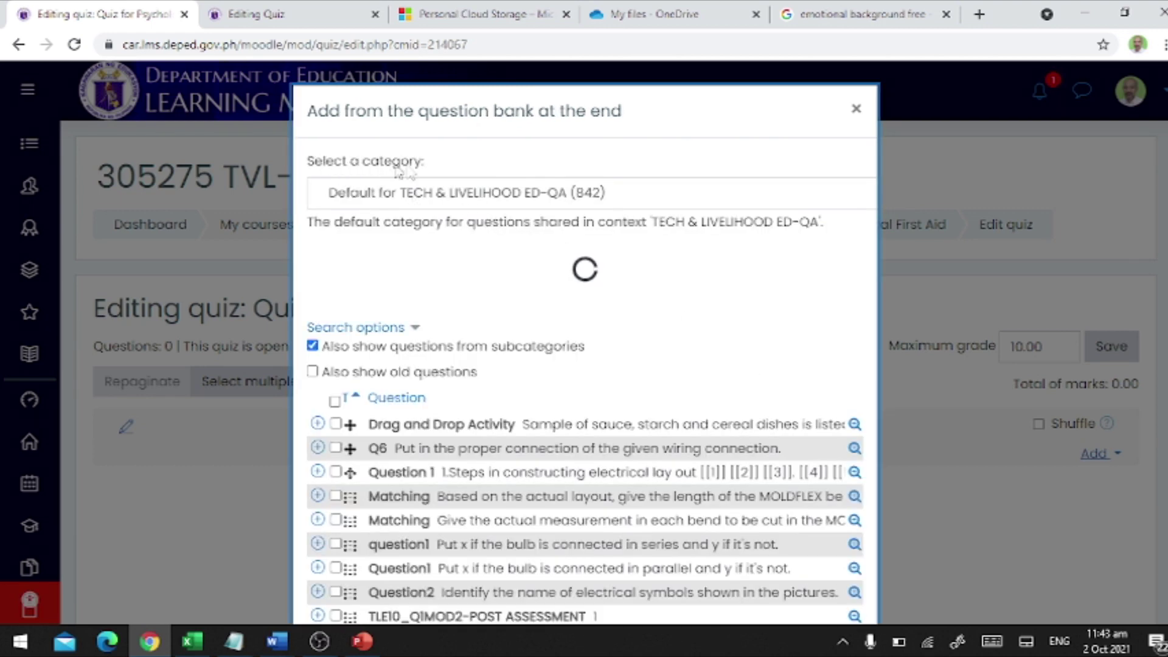
# - Choose the question bank category "Default for Quiz for Psychological First Aid"
pyautogui.click(451, 194)
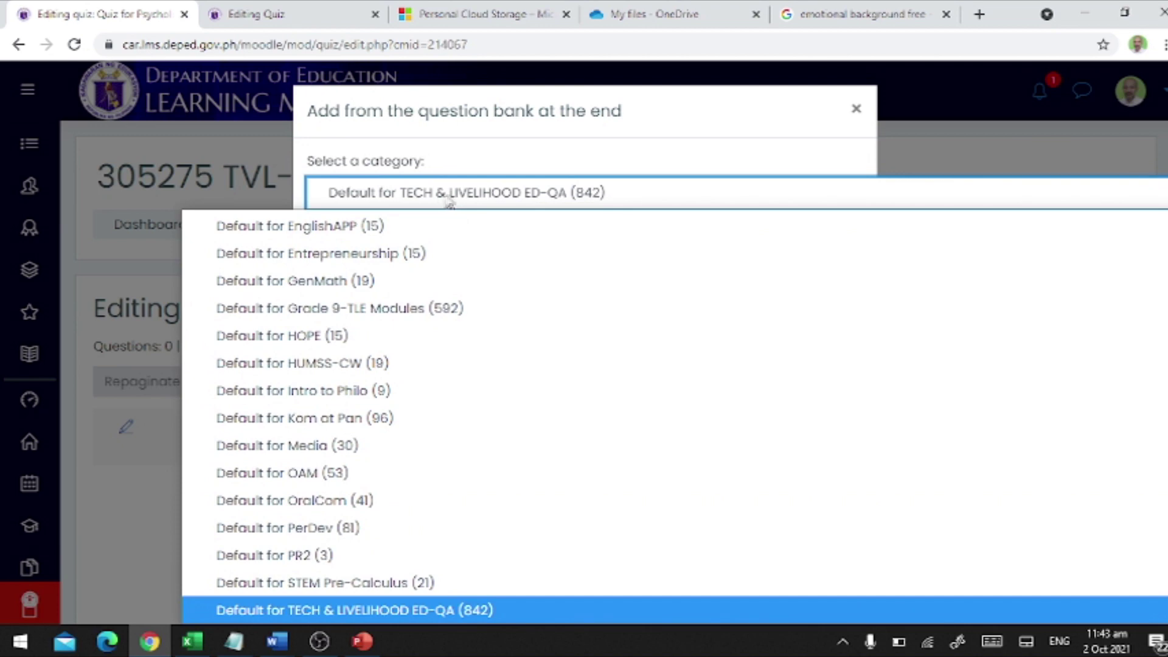
pyautogui.click(449, 199)
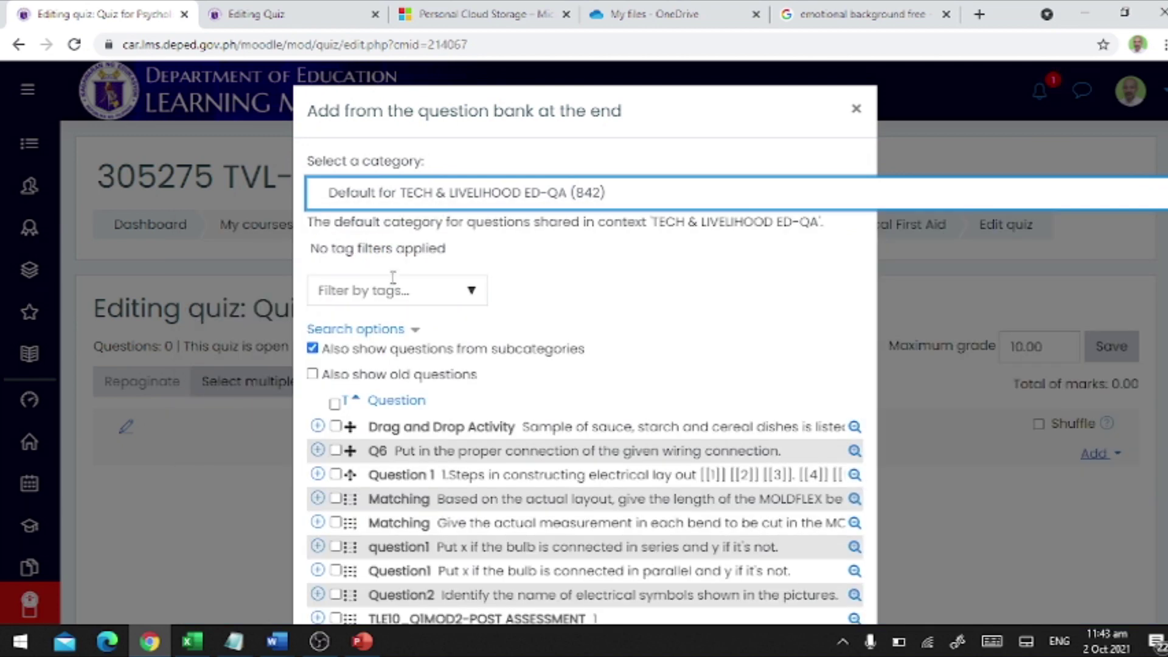
pyautogui.click(525, 198)
pyautogui.scroll(2, 600, 300)
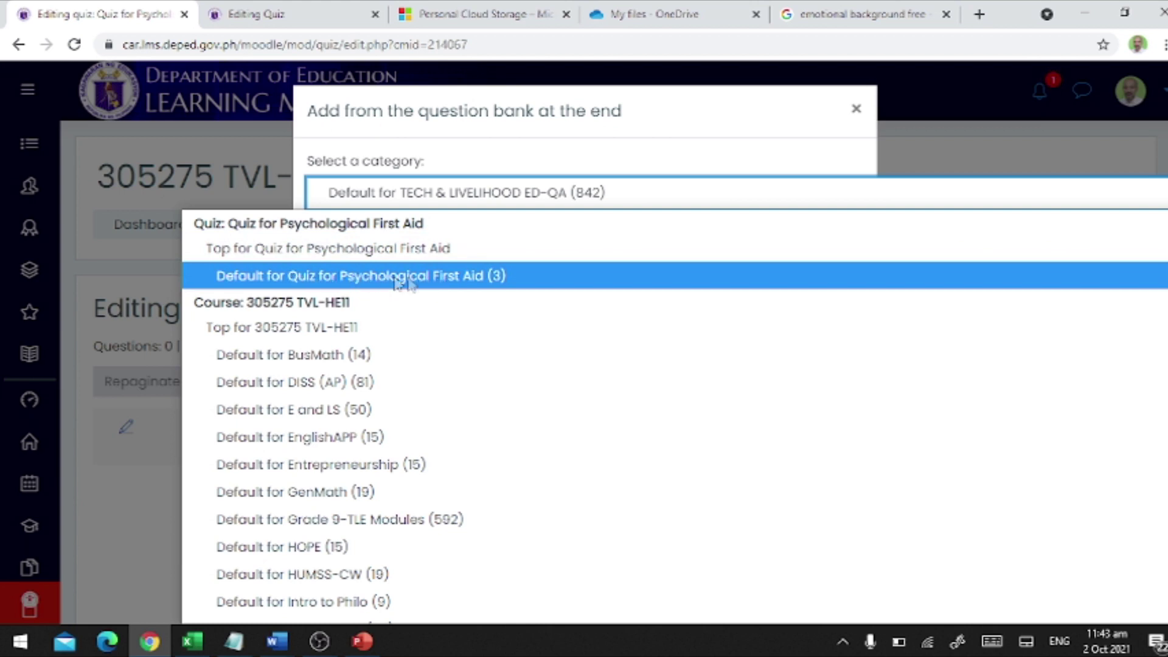
pyautogui.click(498, 277)
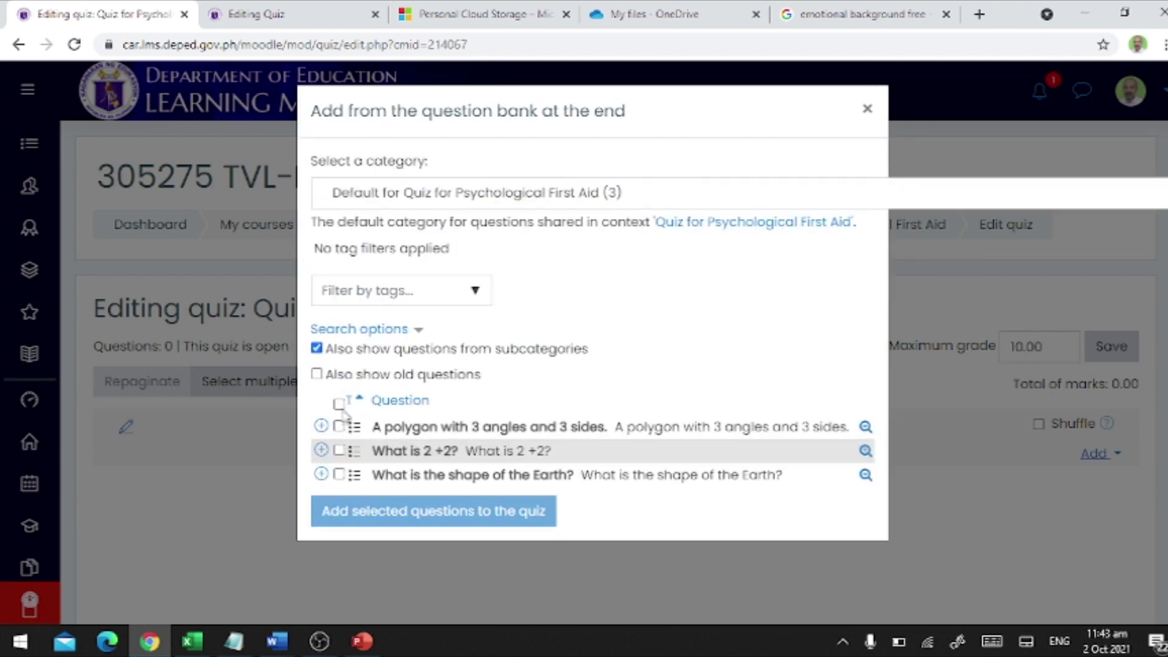
# - Add all questions in the category to the quiz and look over the resulting question list
pyautogui.click(339, 404)
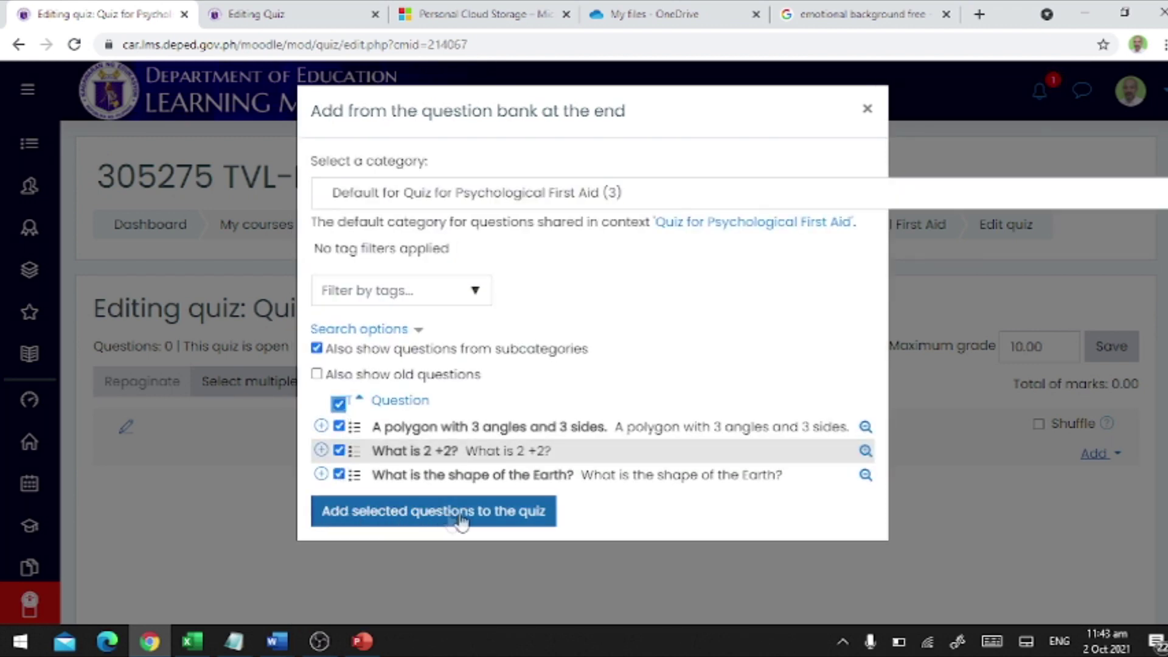
pyautogui.click(487, 520)
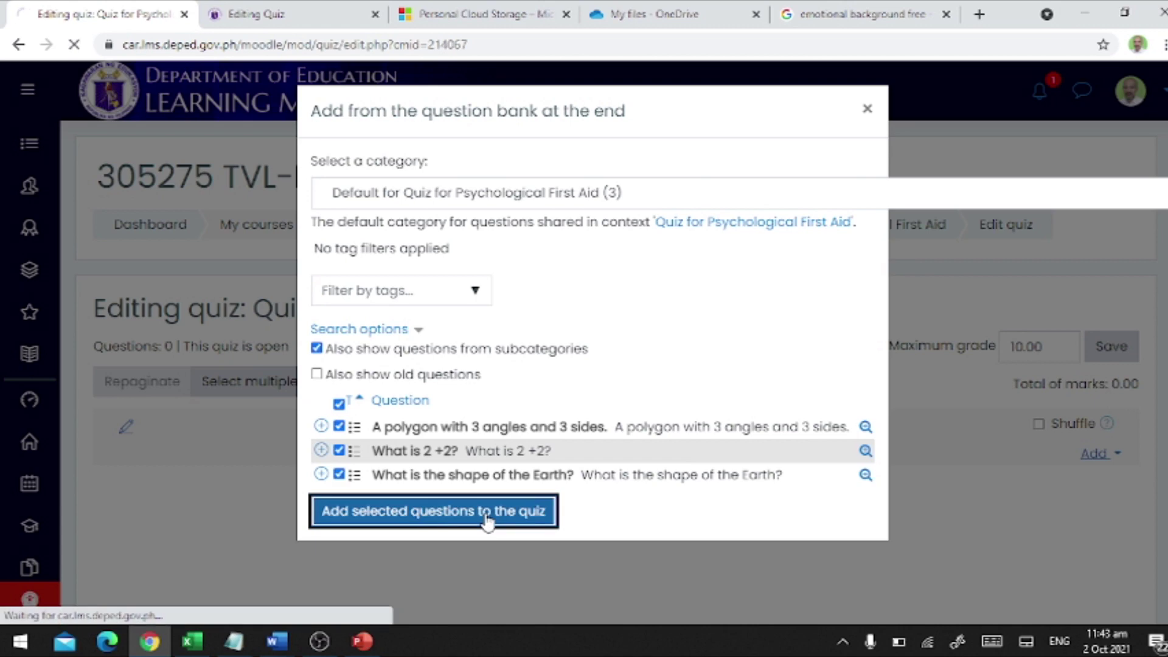
pyautogui.scroll(-4, 483, 522)
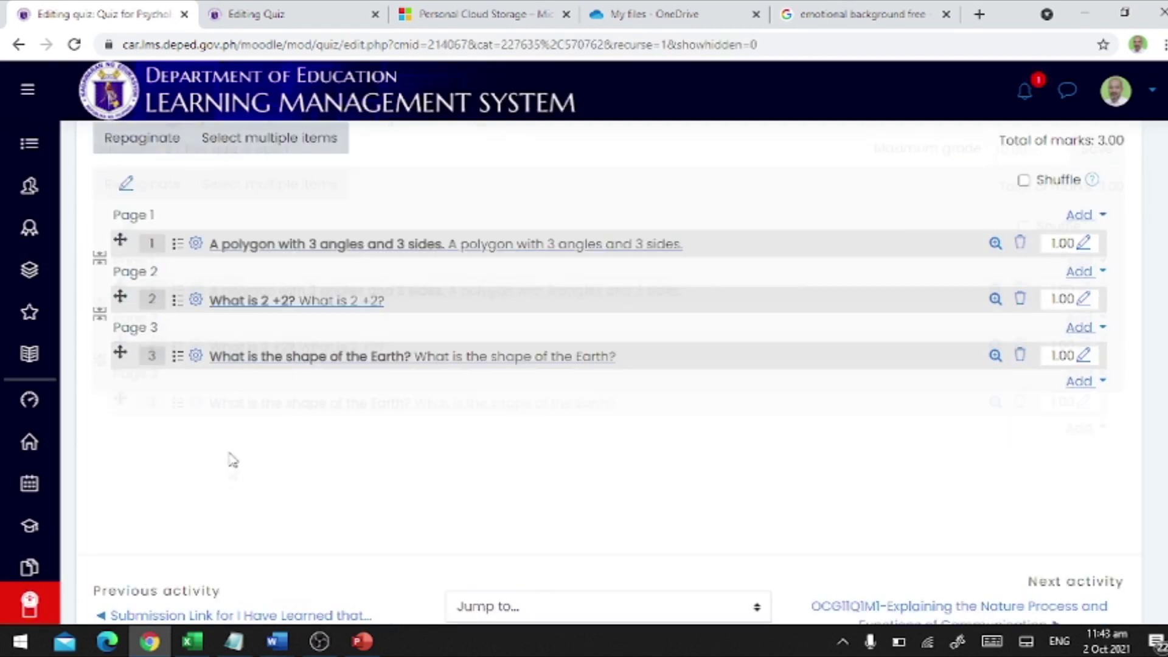
pyautogui.scroll(-3, 548, 475)
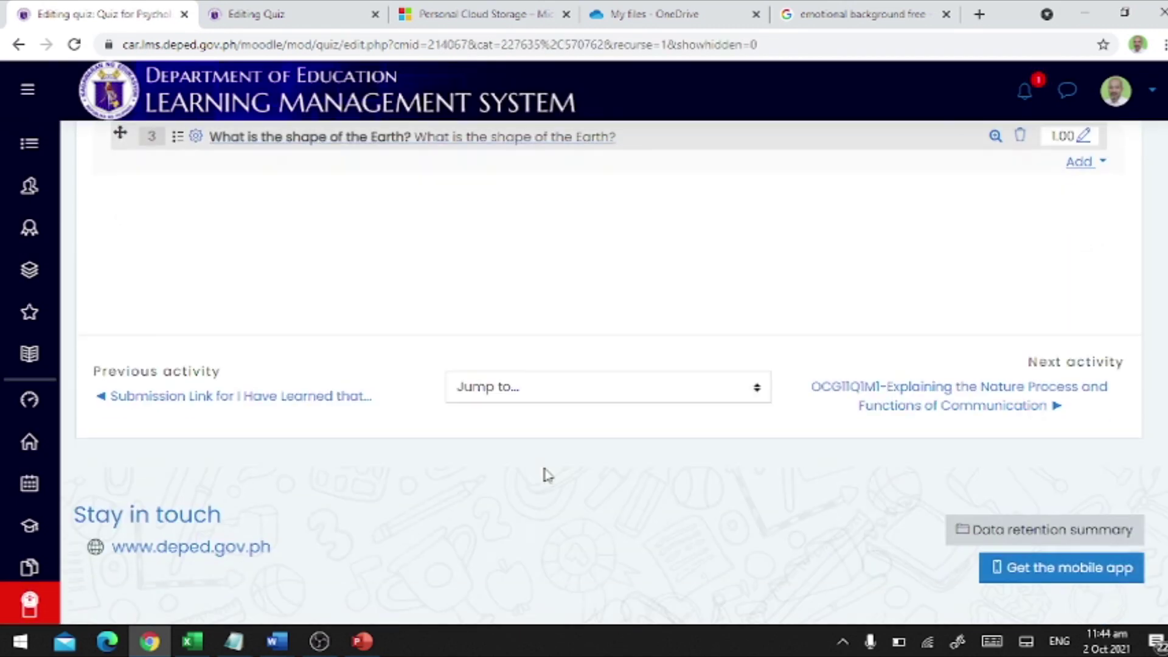
pyautogui.scroll(7, 720, 475)
pyautogui.scroll(-7, 811, 527)
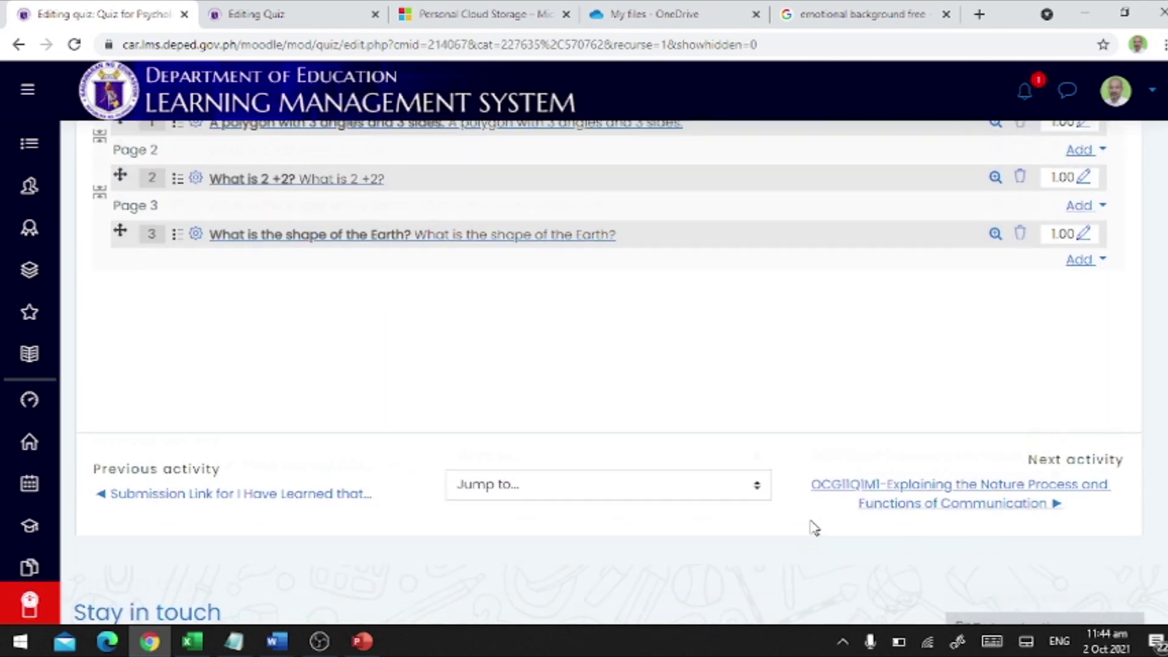
# - Set the quiz's maximum grade to 3 and save it
pyautogui.scroll(7, 811, 527)
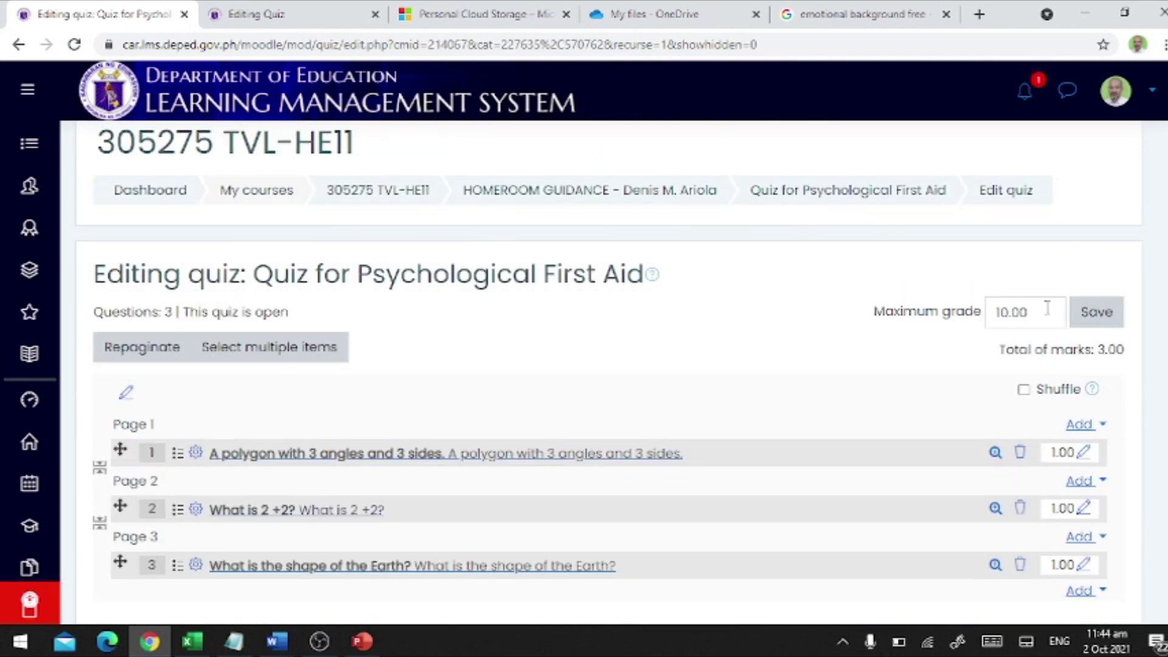
pyautogui.moveTo(1047, 309); pyautogui.dragTo(840, 313)
pyautogui.write('3')
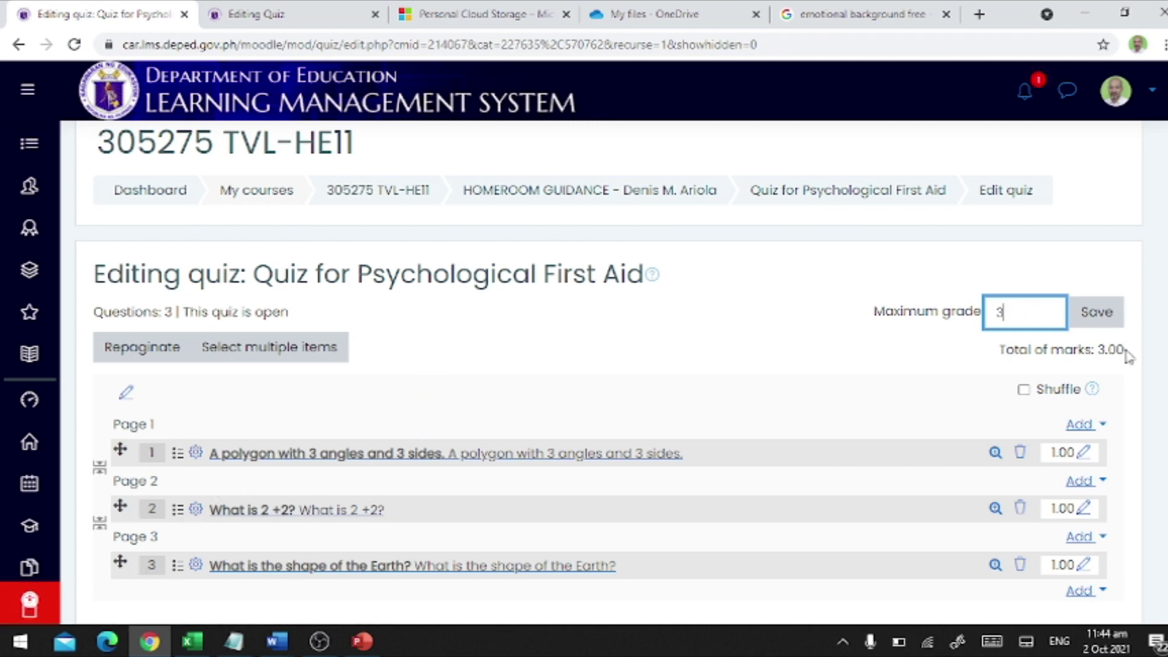
pyautogui.click(1100, 315)
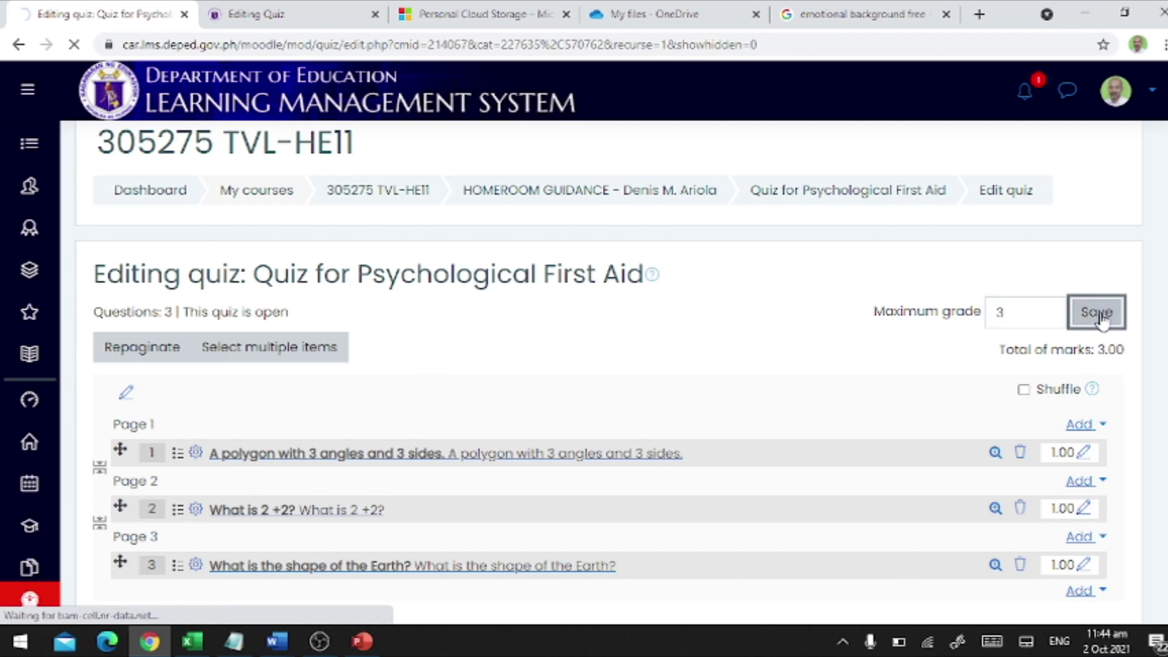
pyautogui.scroll(-3, 779, 345)
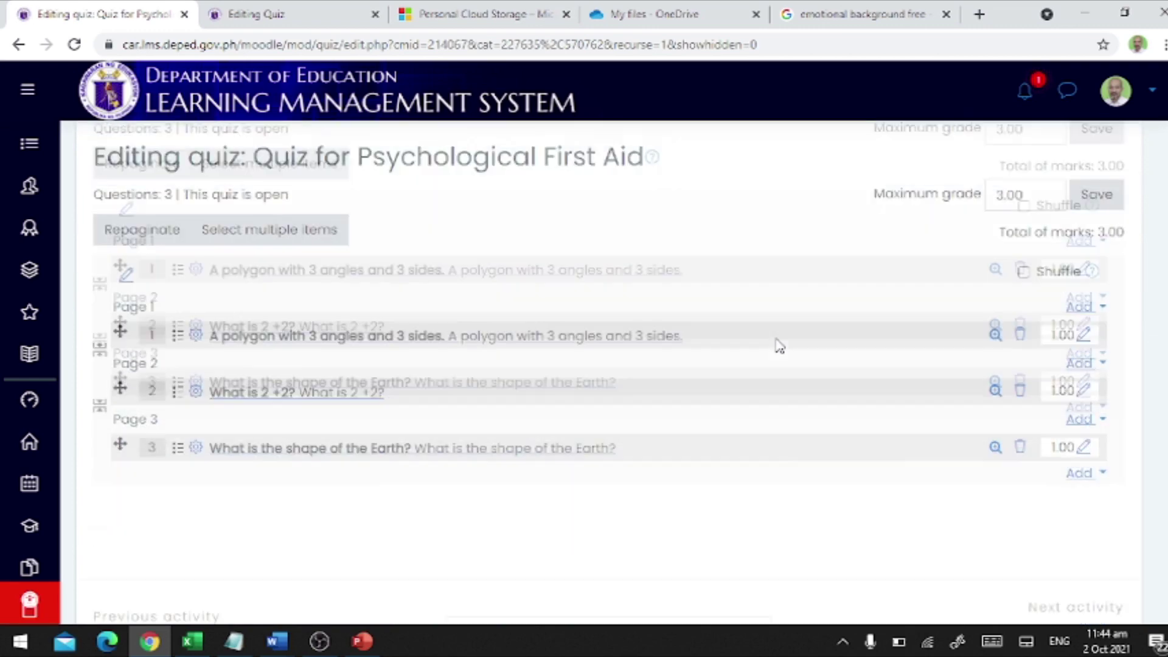
# - Return to the course page, turn editing off, and open Quiz for Psychological First Aid in the Homeroom Guidance section
pyautogui.scroll(5, 775, 341)
pyautogui.click(632, 227)
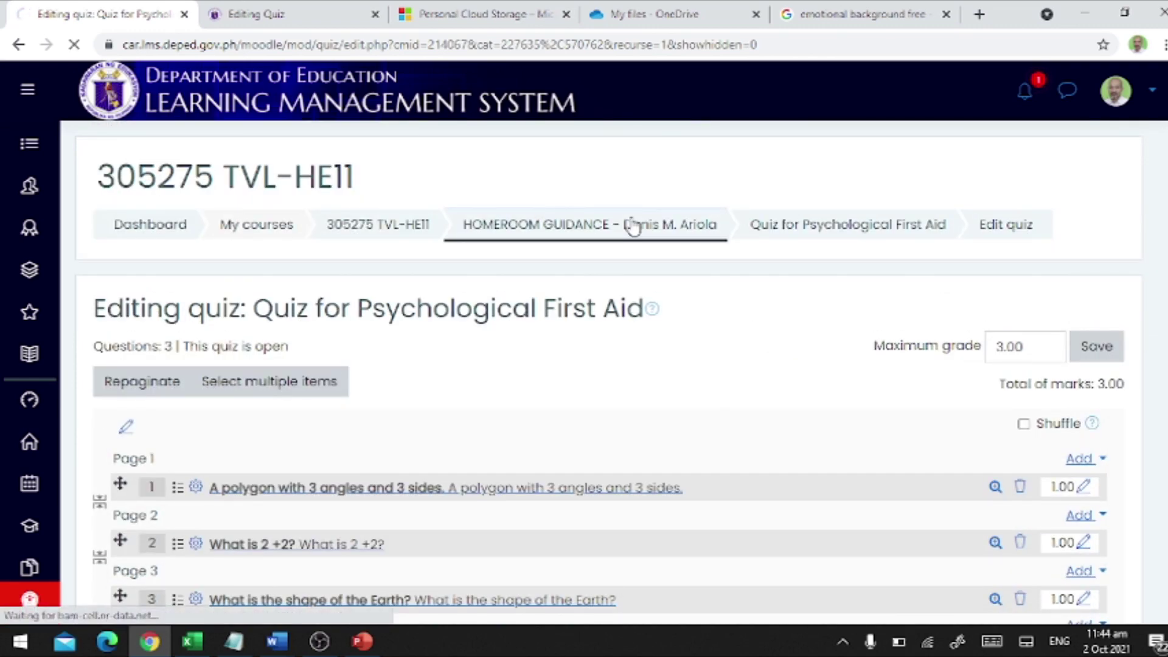
pyautogui.scroll(4, 1072, 278)
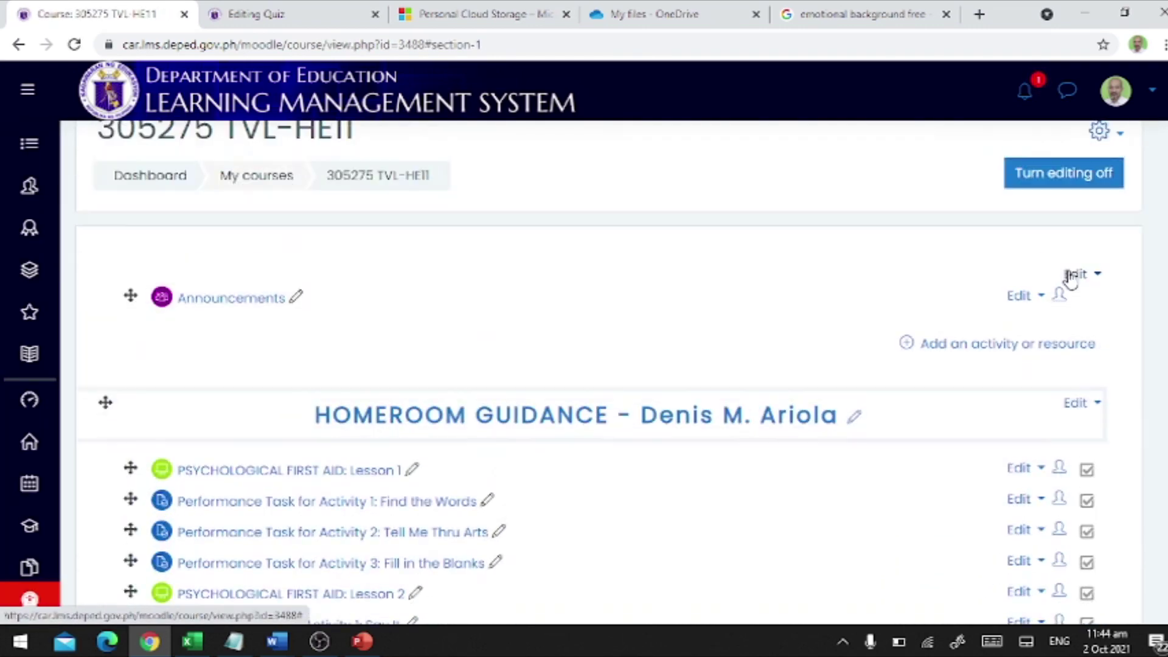
pyautogui.click(1063, 179)
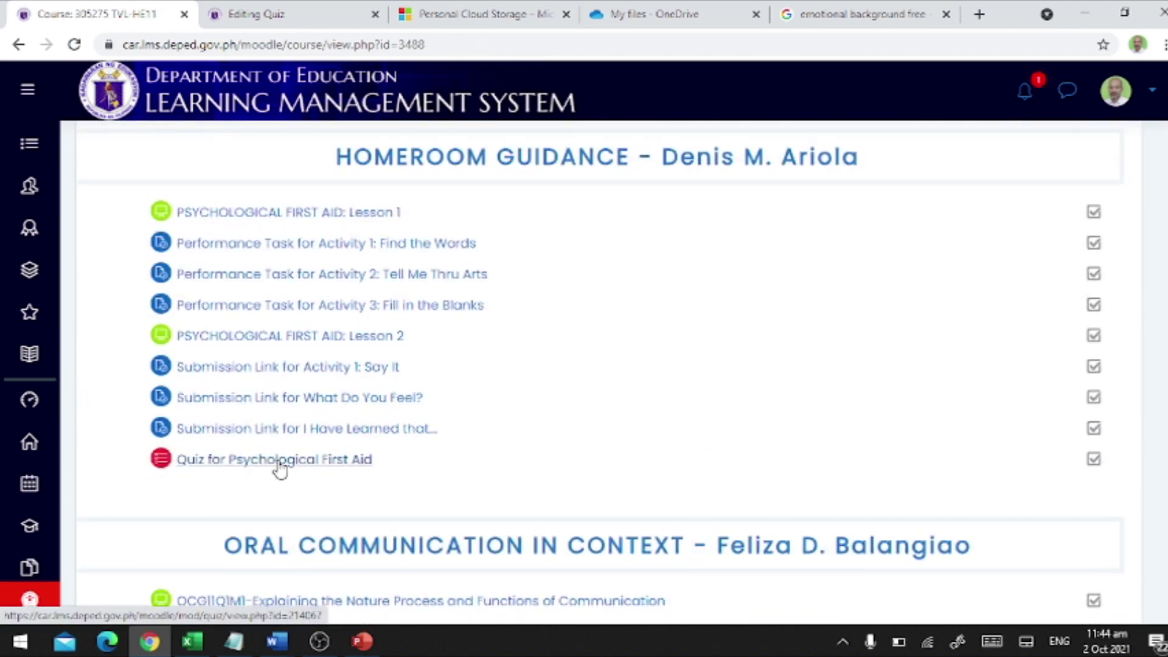
pyautogui.click(278, 464)
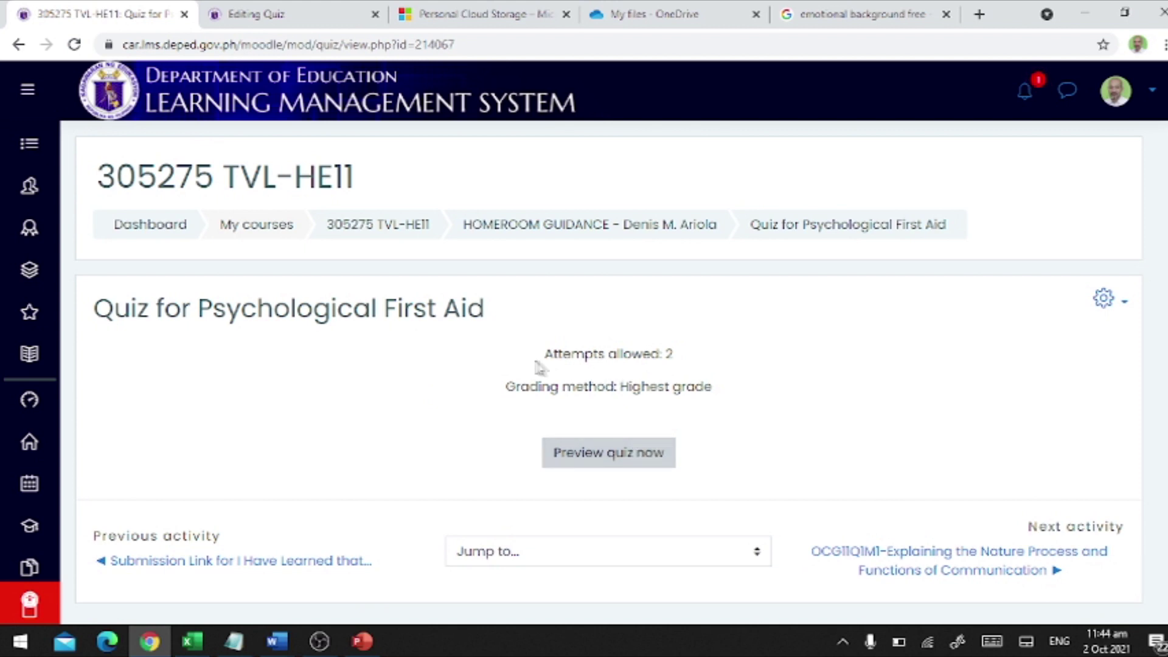
# - Check the number of attempts allowed on the quiz page and start a preview of the quiz
pyautogui.moveTo(543, 354); pyautogui.dragTo(694, 360)
pyautogui.click(716, 362)
pyautogui.moveTo(544, 359); pyautogui.dragTo(715, 364)
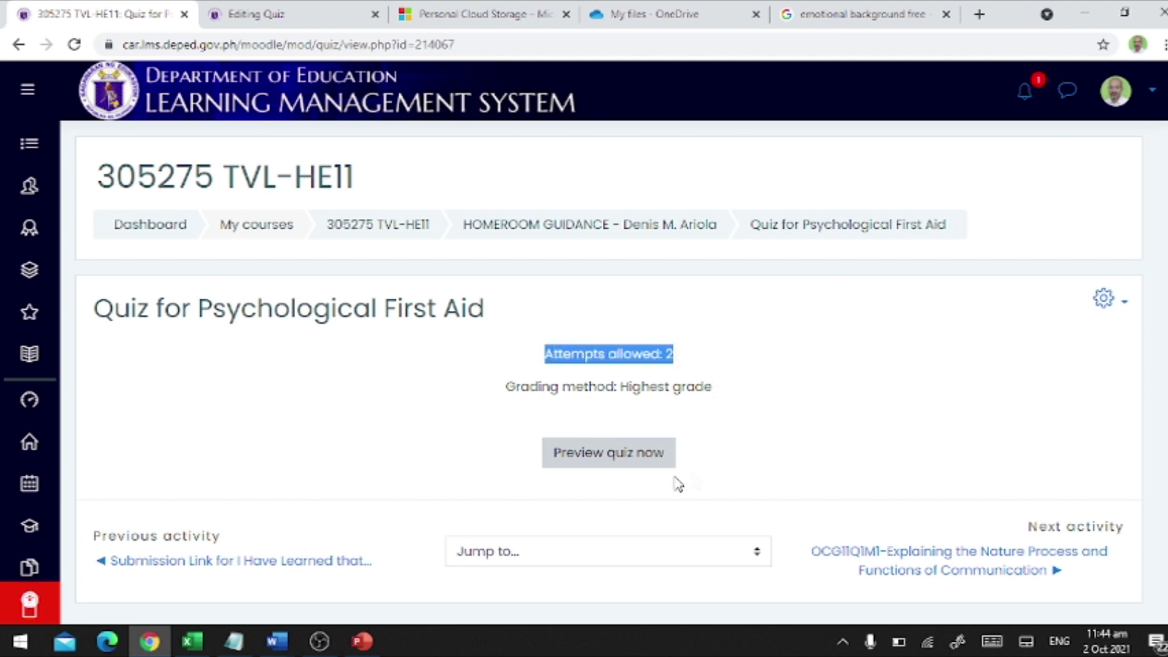
pyautogui.click(614, 460)
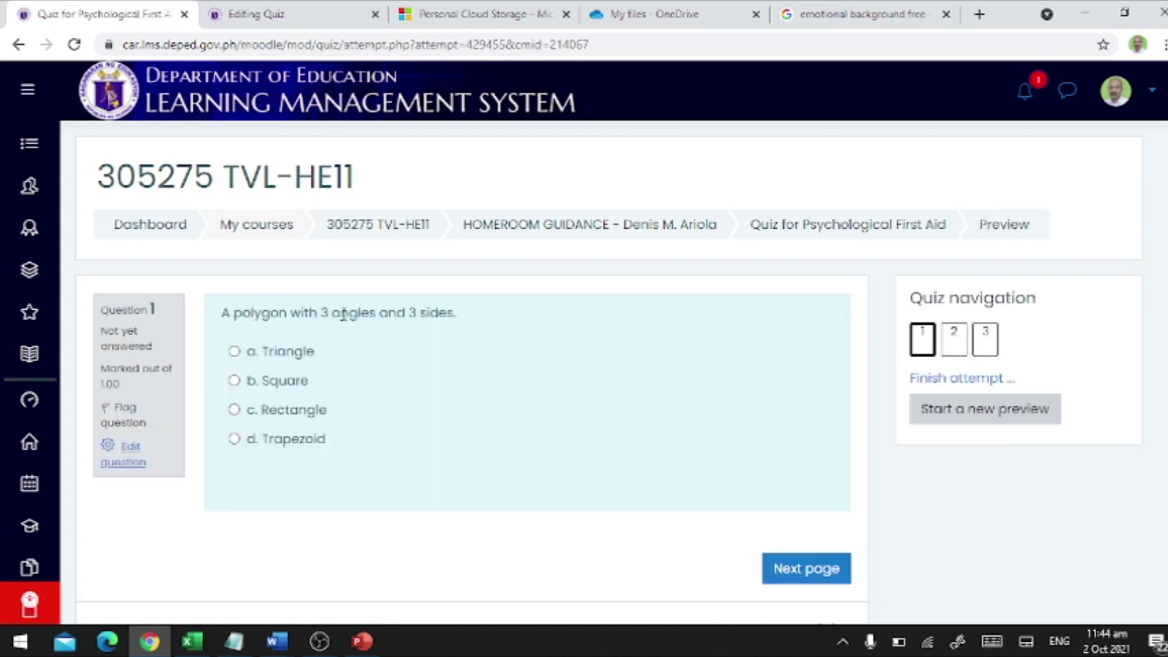
# - Answer the question about the polygon with 3 angles and 3 sides with Triangle and go on to question 2
pyautogui.moveTo(226, 316); pyautogui.dragTo(457, 315)
pyautogui.moveTo(226, 313); pyautogui.dragTo(519, 318)
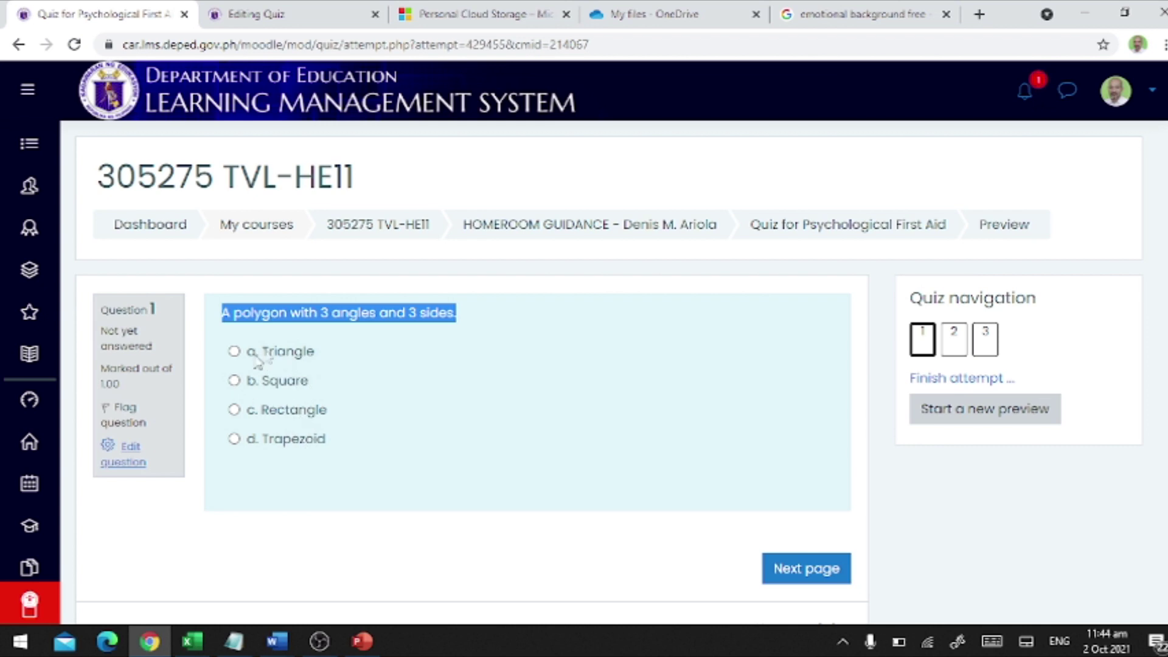
pyautogui.click(394, 399)
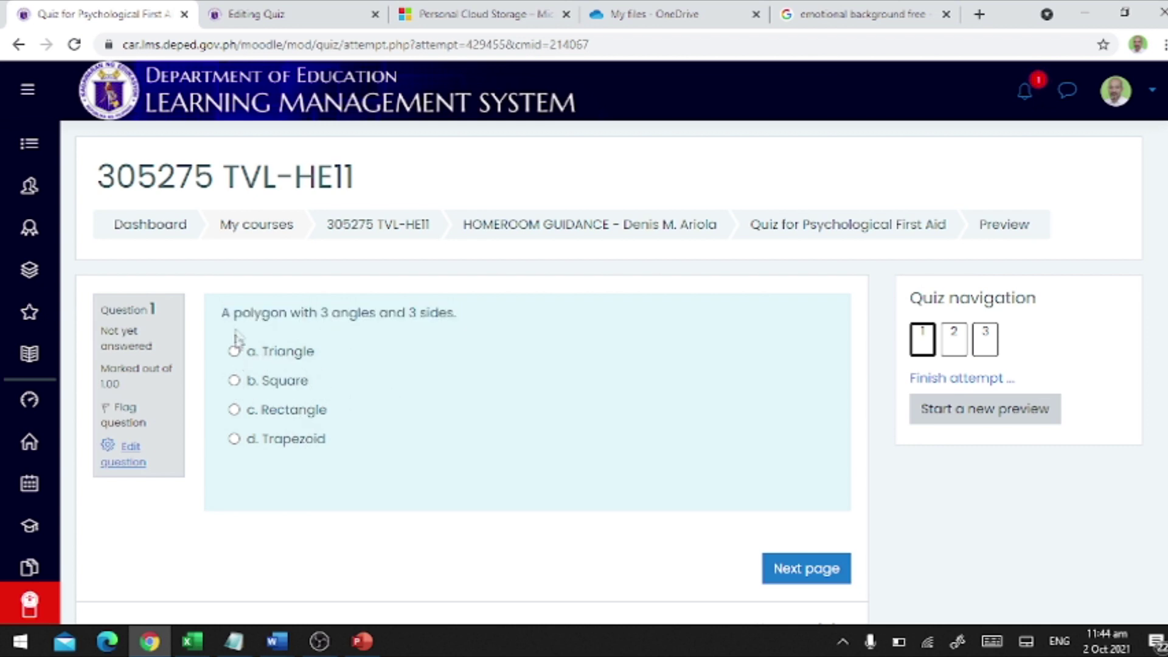
pyautogui.click(234, 352)
pyautogui.click(809, 575)
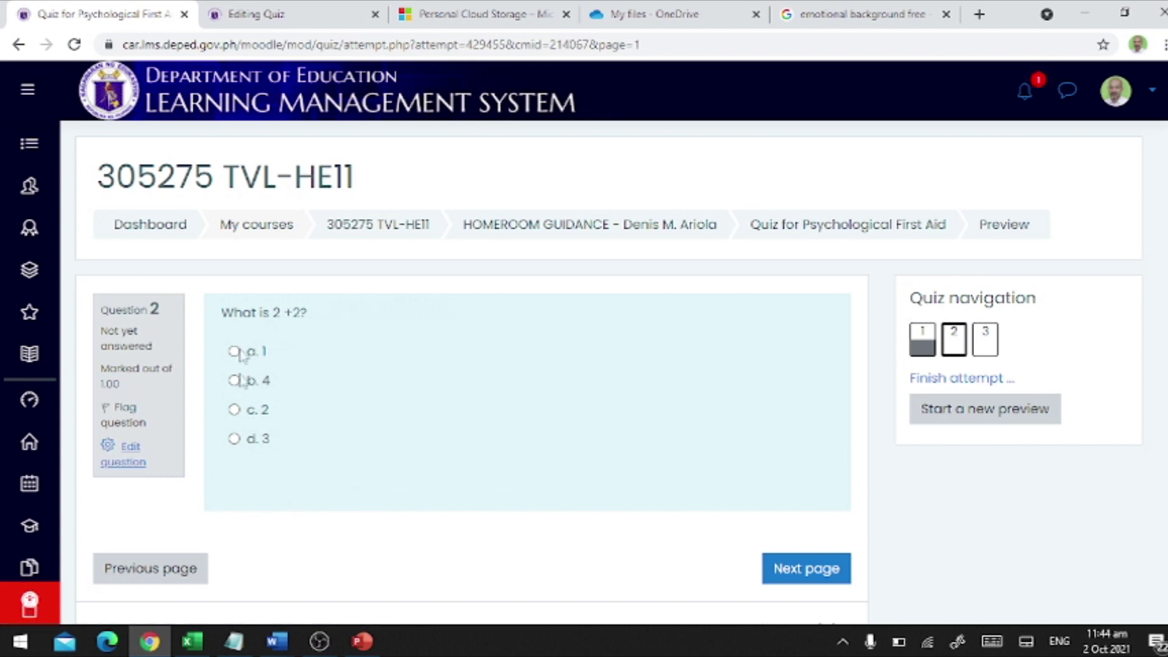
# - Skip question 2, answer the shape of the Earth question with Circle, and finish the attempt to reach its summary
pyautogui.click(810, 569)
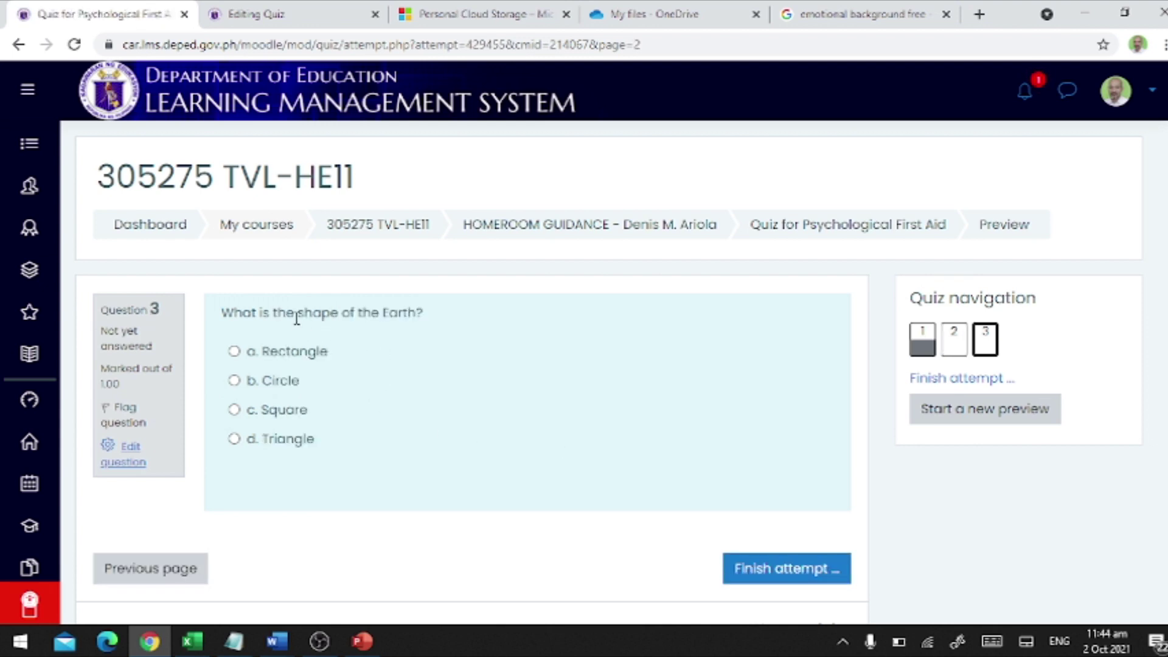
pyautogui.click(234, 380)
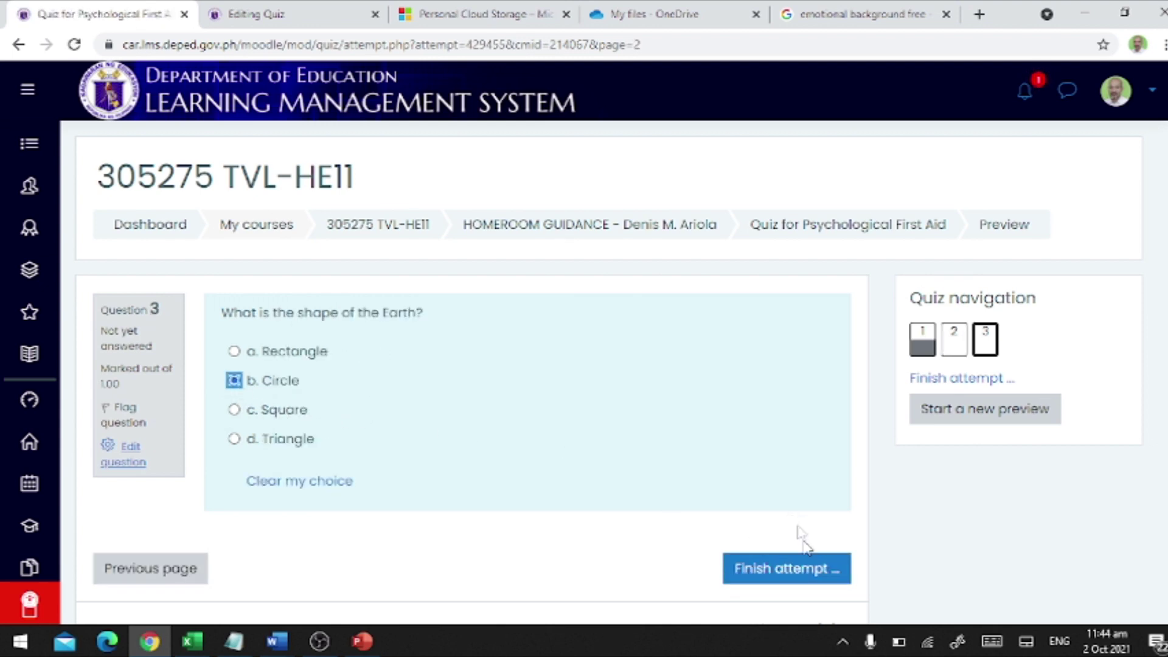
pyautogui.click(794, 580)
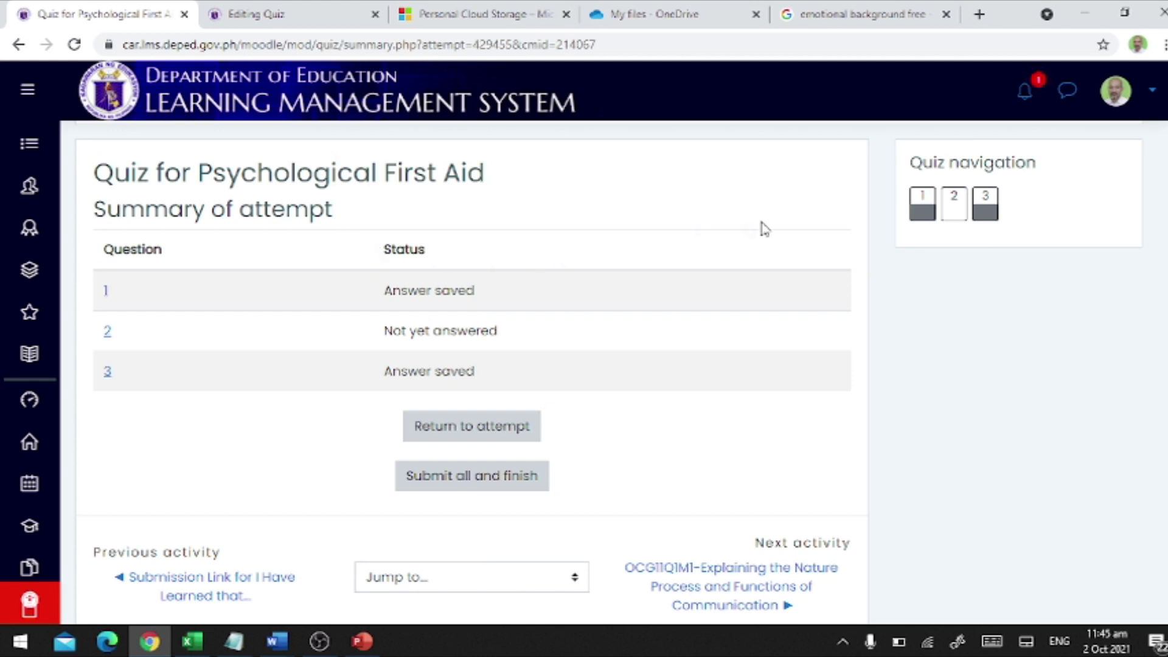
# - Check question 2's status in the attempt summary, reopen that question, and answer "What is 2 +2?" with 1
pyautogui.moveTo(395, 332); pyautogui.dragTo(512, 339)
pyautogui.click(368, 338)
pyautogui.tripleClick(408, 329)
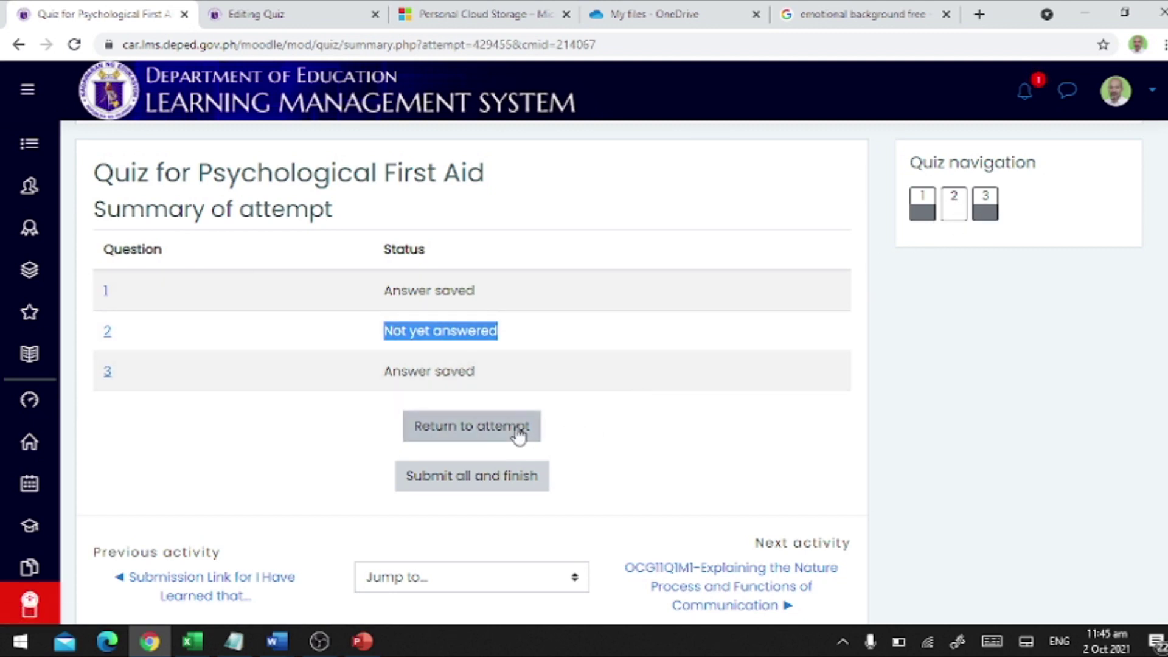
pyautogui.click(955, 204)
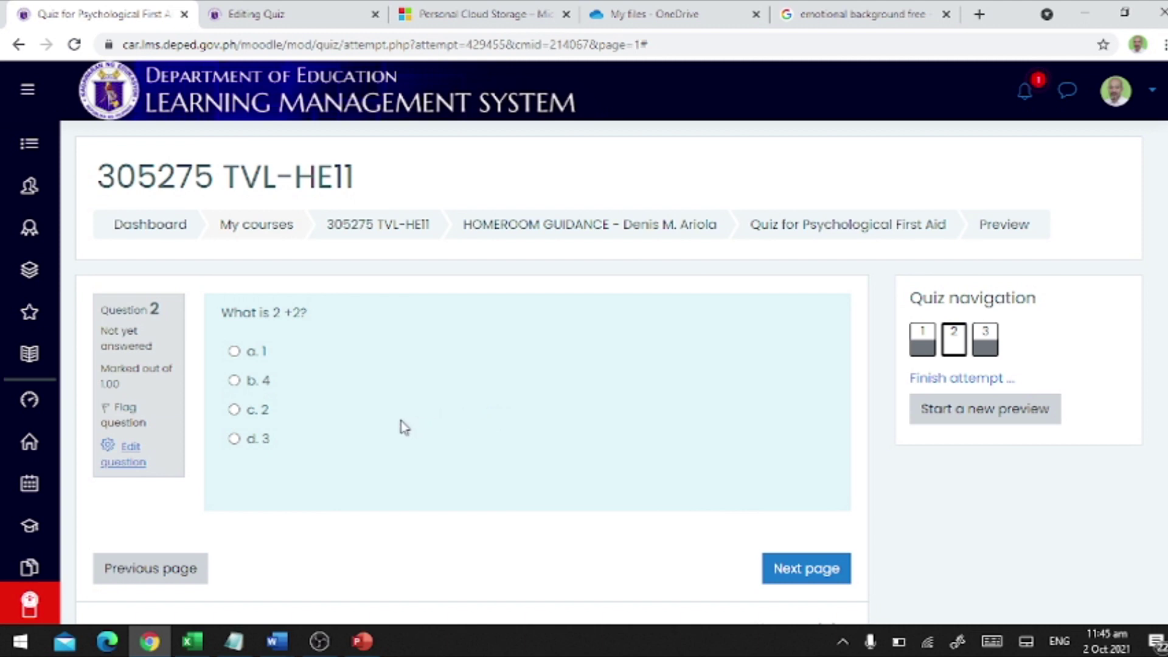
pyautogui.click(235, 351)
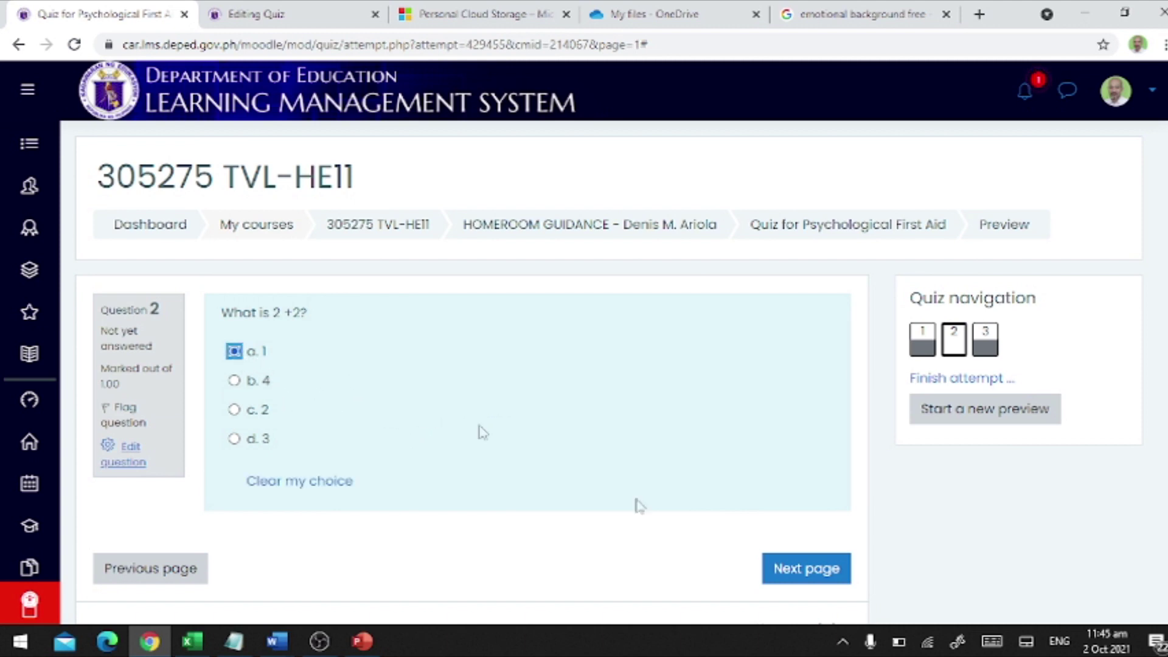
pyautogui.click(808, 578)
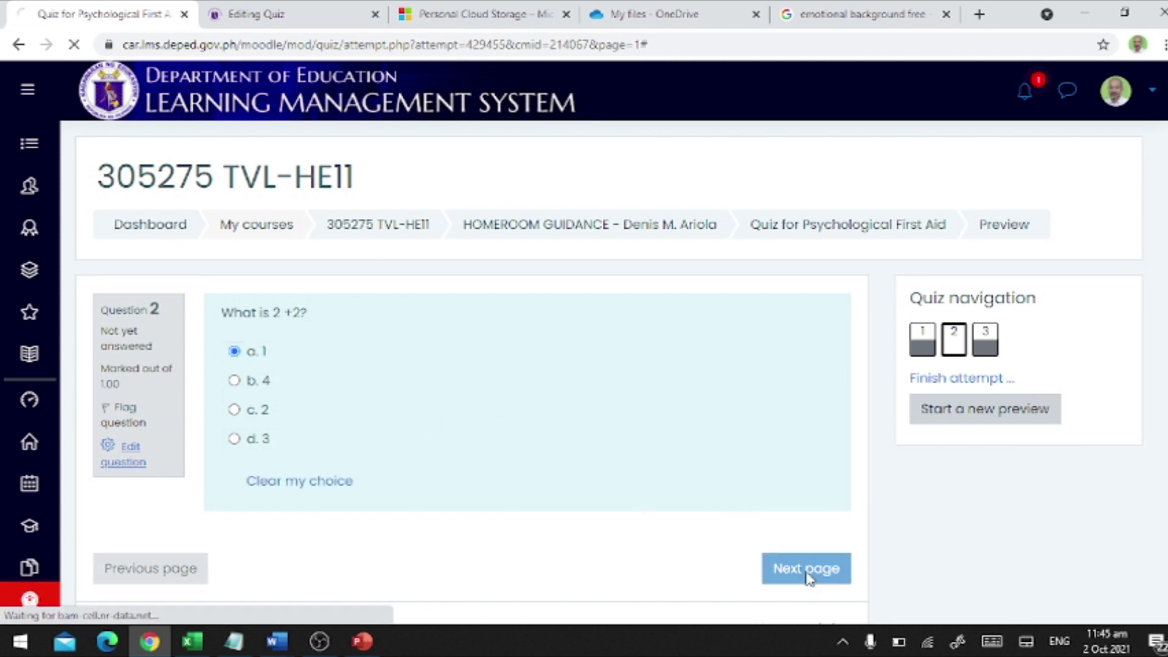
# - Finish the attempt from question 3 and confirm submitting all answers
pyautogui.click(805, 581)
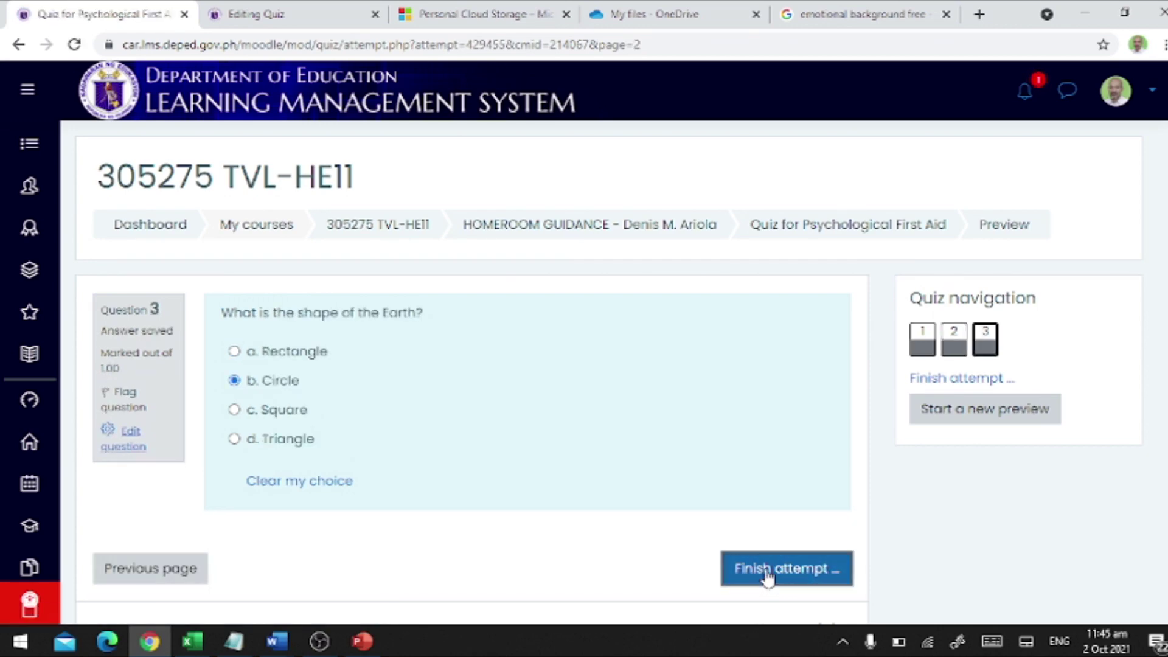
pyautogui.scroll(-3, 648, 550)
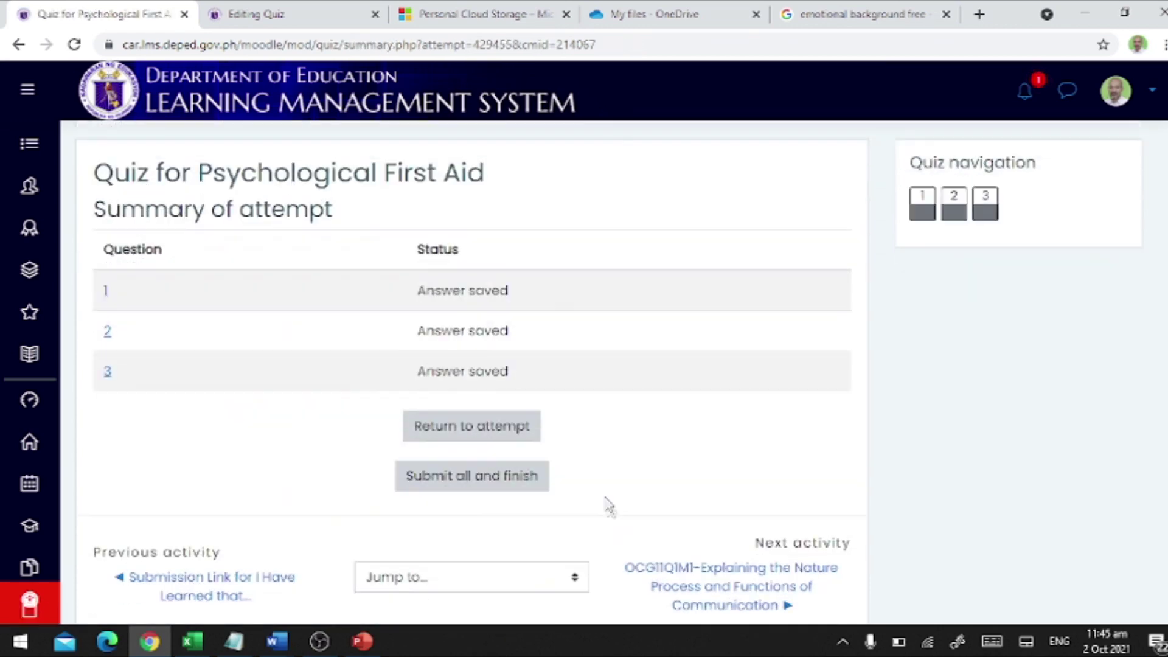
pyautogui.click(466, 480)
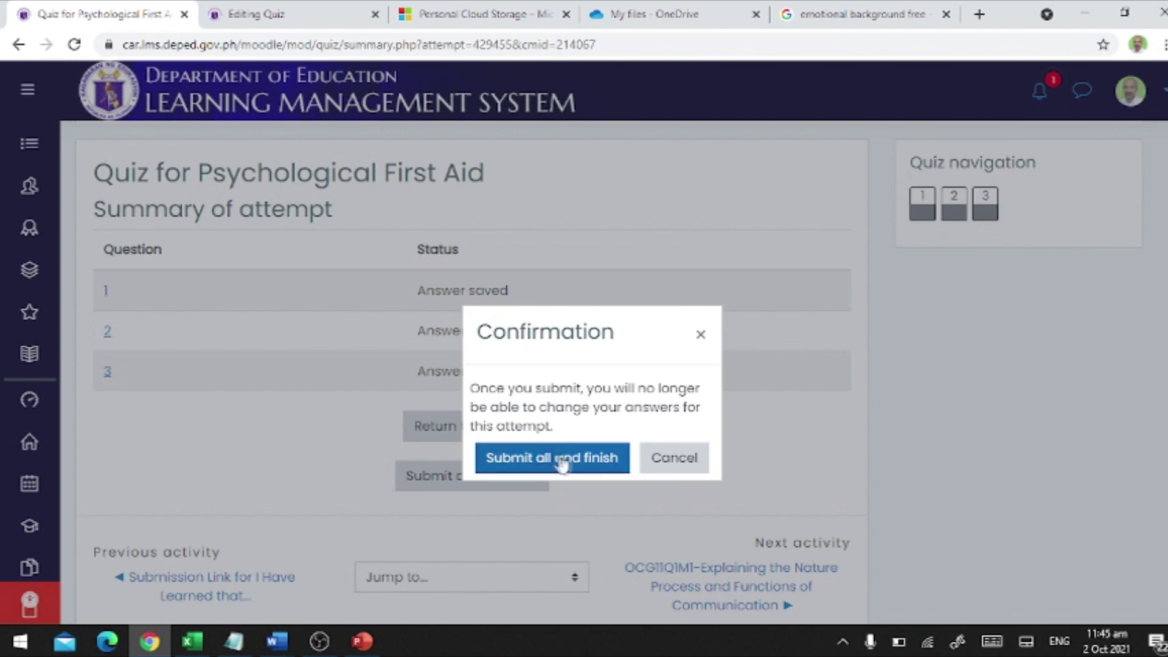
pyautogui.click(559, 462)
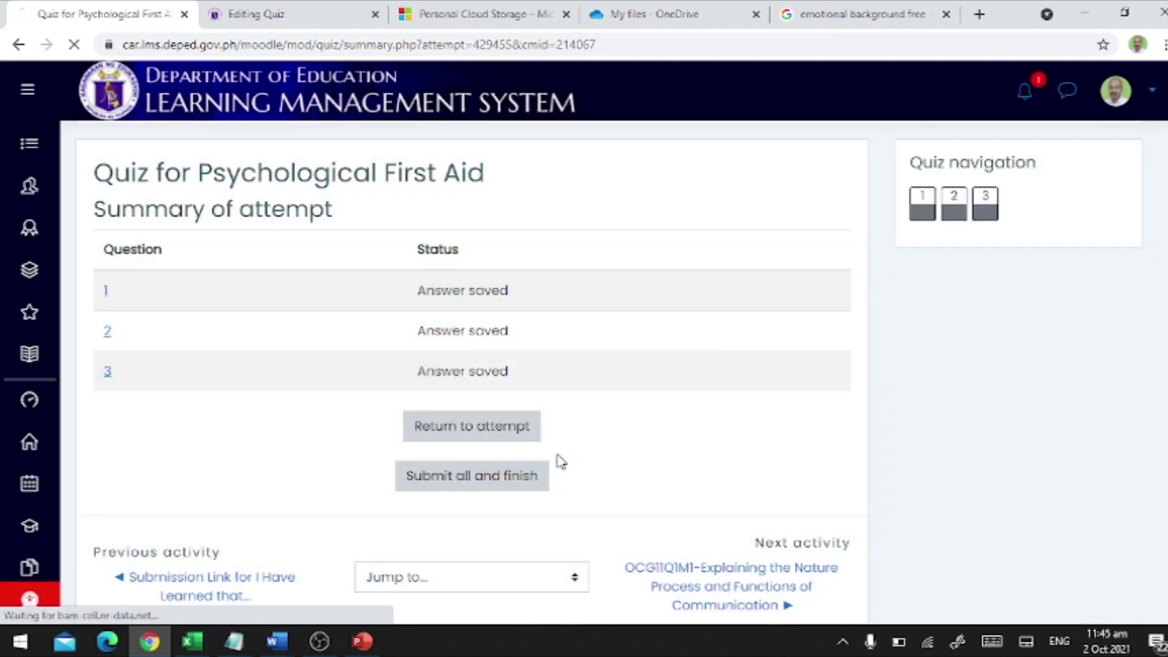
# - Review the attempt's grade, the marking and the correct answers of all three questions, and return to the Homeroom Guidance section
pyautogui.scroll(-3, 632, 465)
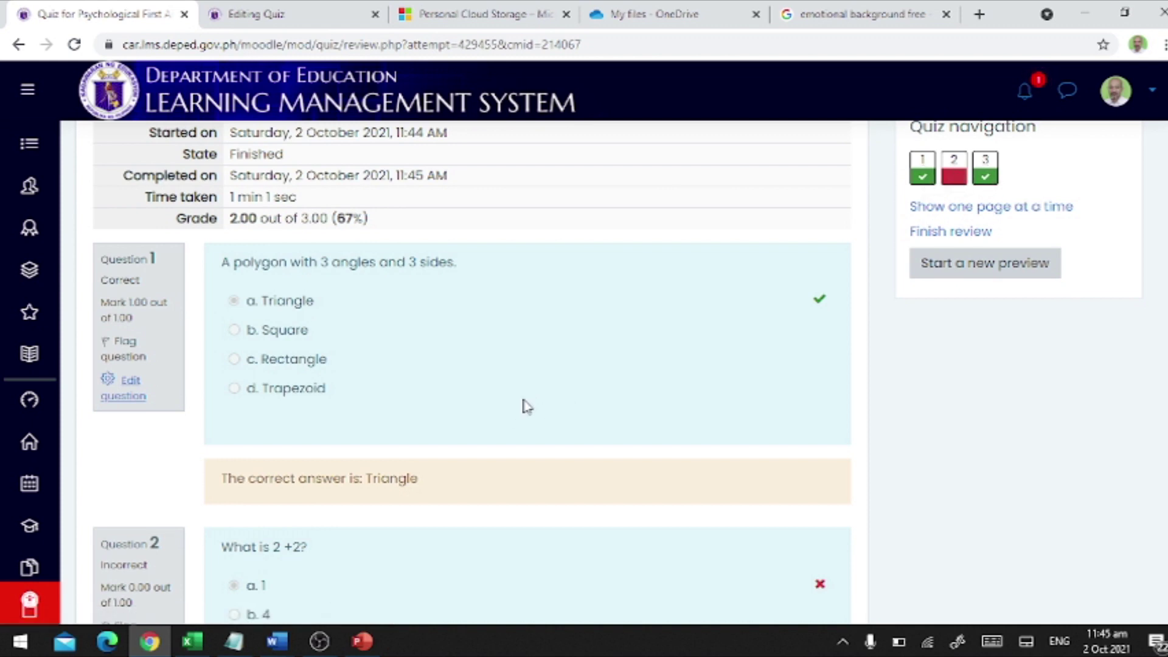
pyautogui.scroll(-3, 292, 335)
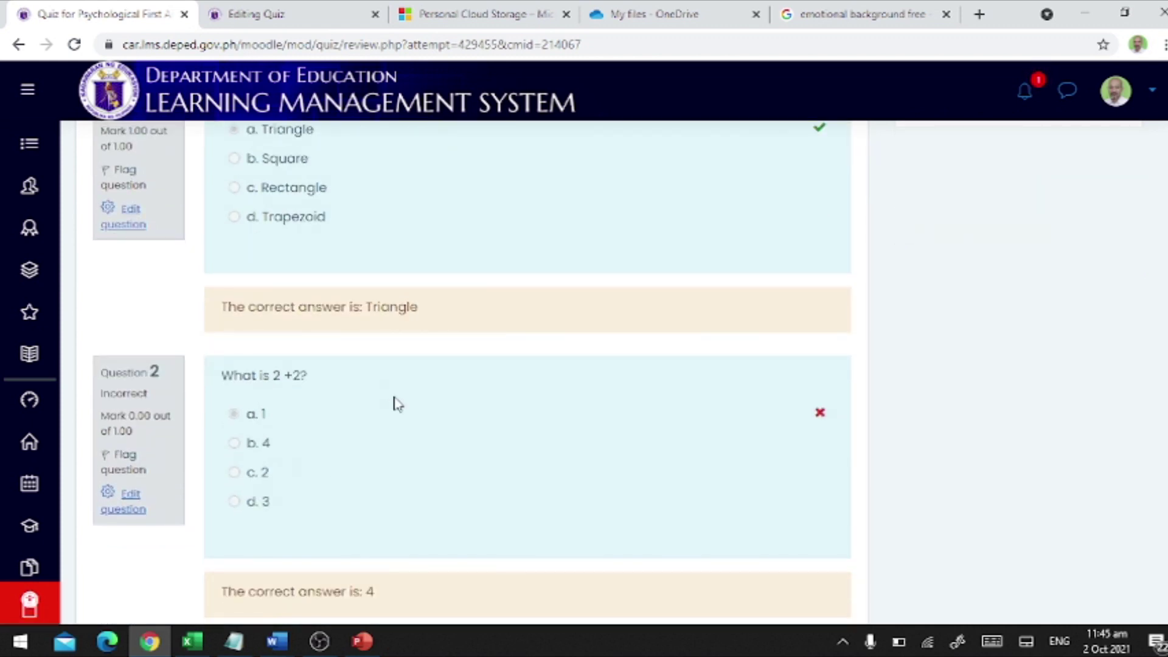
pyautogui.scroll(-2, 387, 404)
pyautogui.scroll(4, 448, 237)
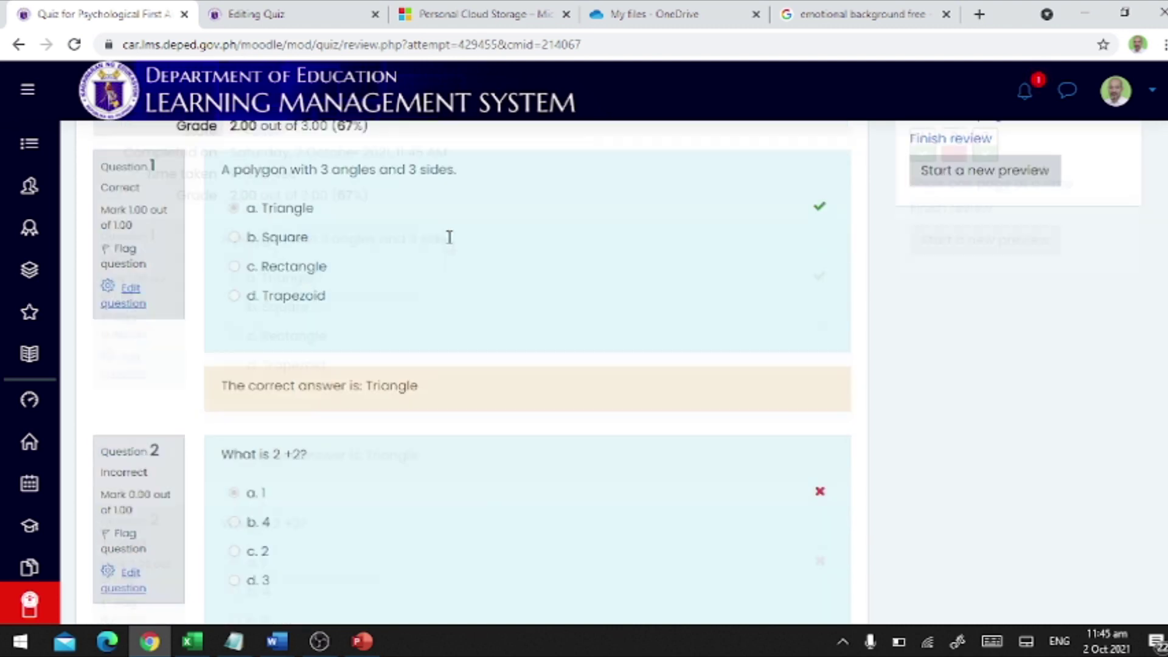
pyautogui.moveTo(294, 261); pyautogui.dragTo(288, 307)
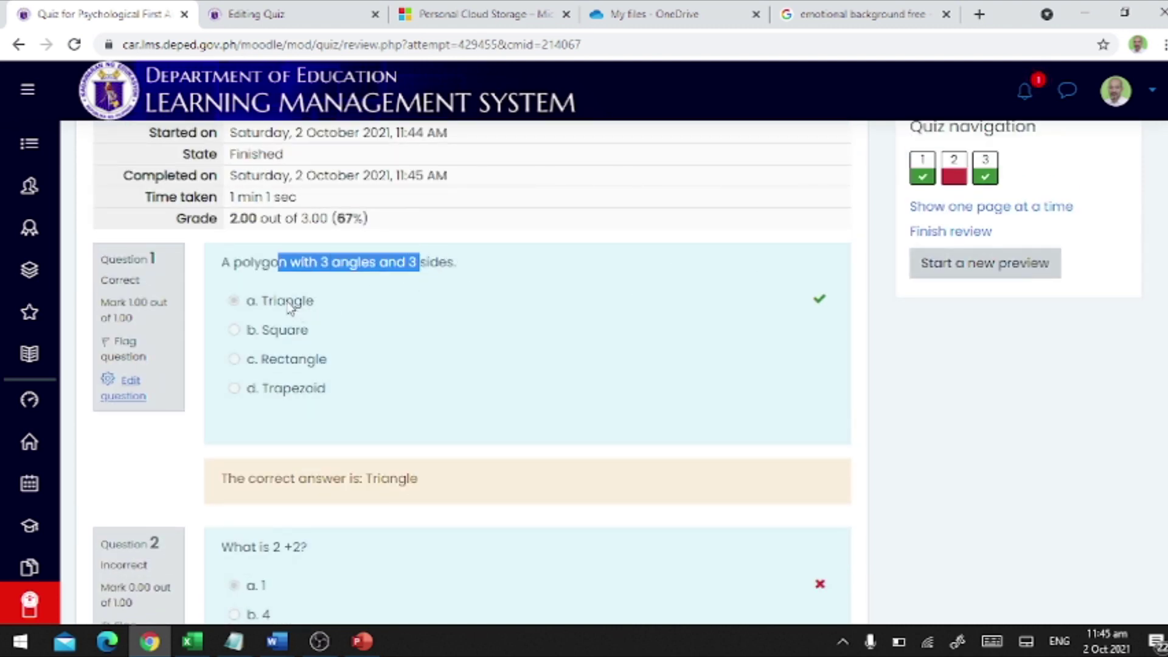
pyautogui.tripleClick(252, 309)
pyautogui.scroll(-5, 378, 347)
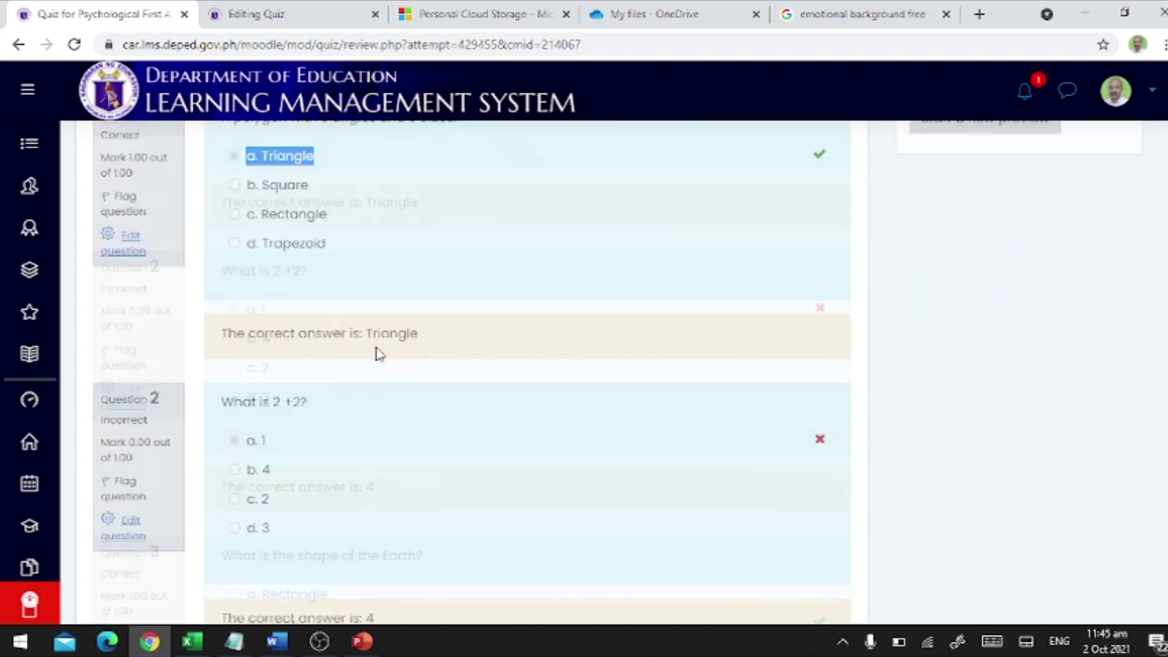
pyautogui.scroll(3, 426, 346)
pyautogui.tripleClick(255, 420)
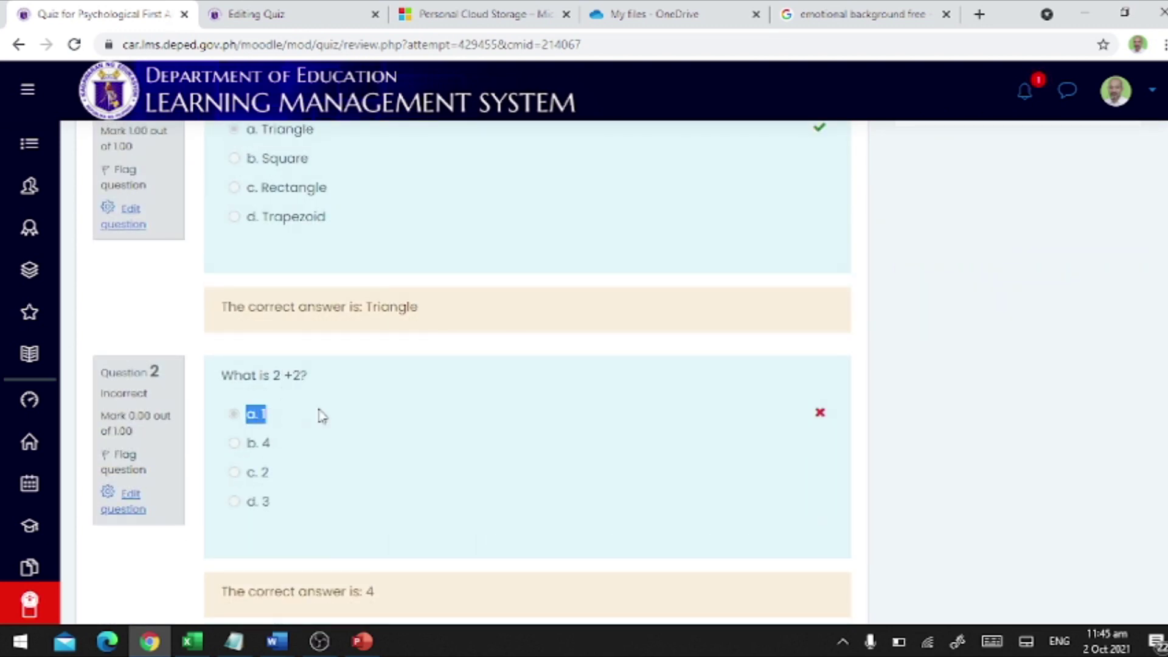
pyautogui.scroll(-5, 396, 436)
pyautogui.moveTo(275, 318); pyautogui.dragTo(513, 332)
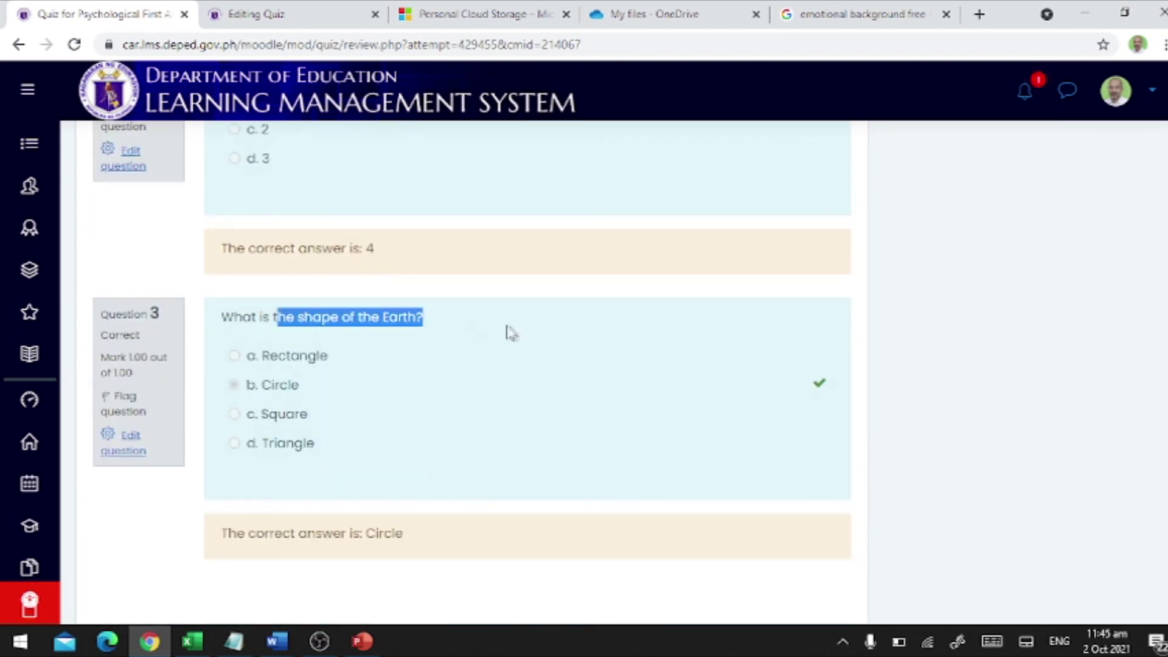
pyautogui.moveTo(276, 385); pyautogui.dragTo(514, 414)
pyautogui.scroll(-3, 514, 414)
pyautogui.scroll(15, 419, 408)
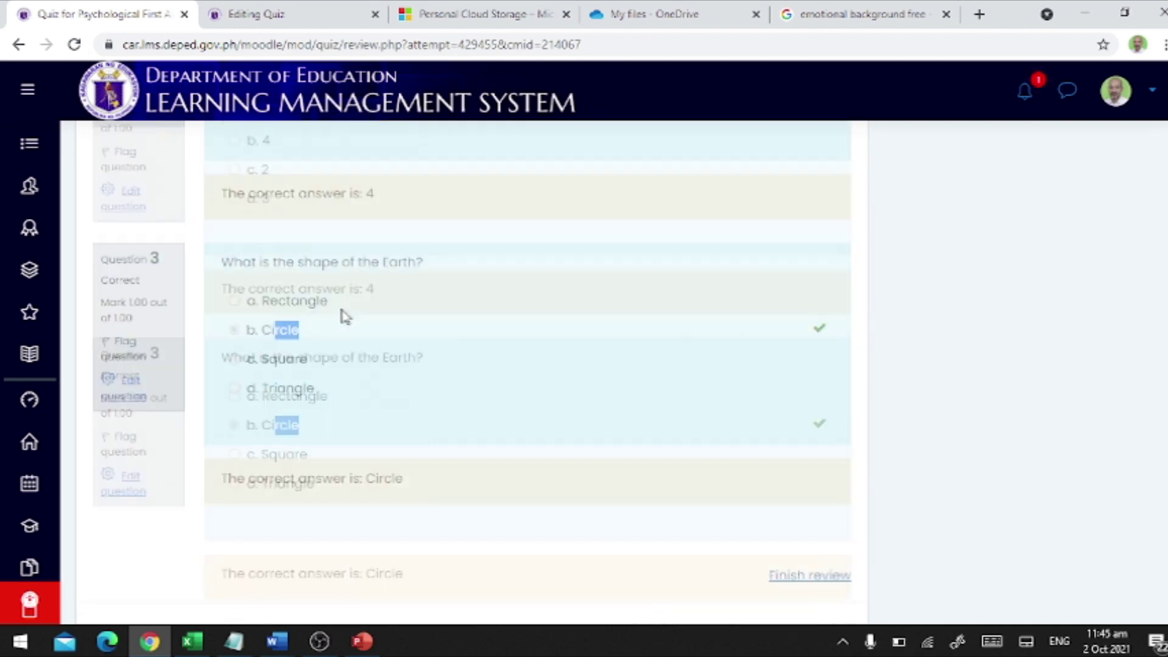
pyautogui.scroll(-15, 815, 437)
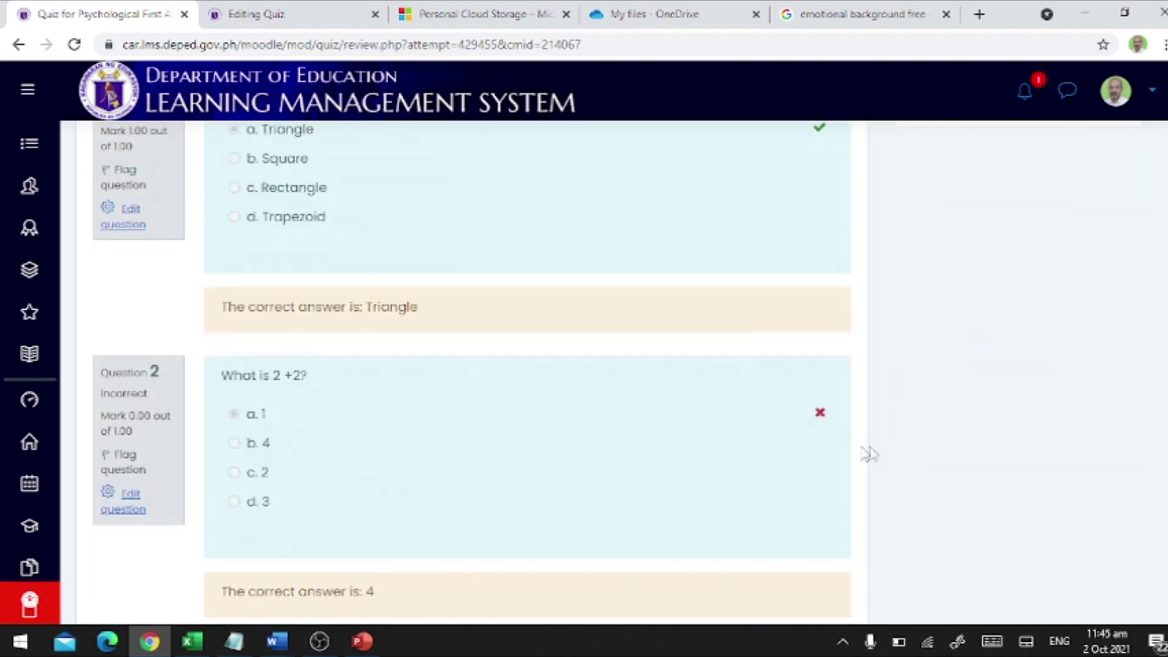
pyautogui.scroll(15, 977, 465)
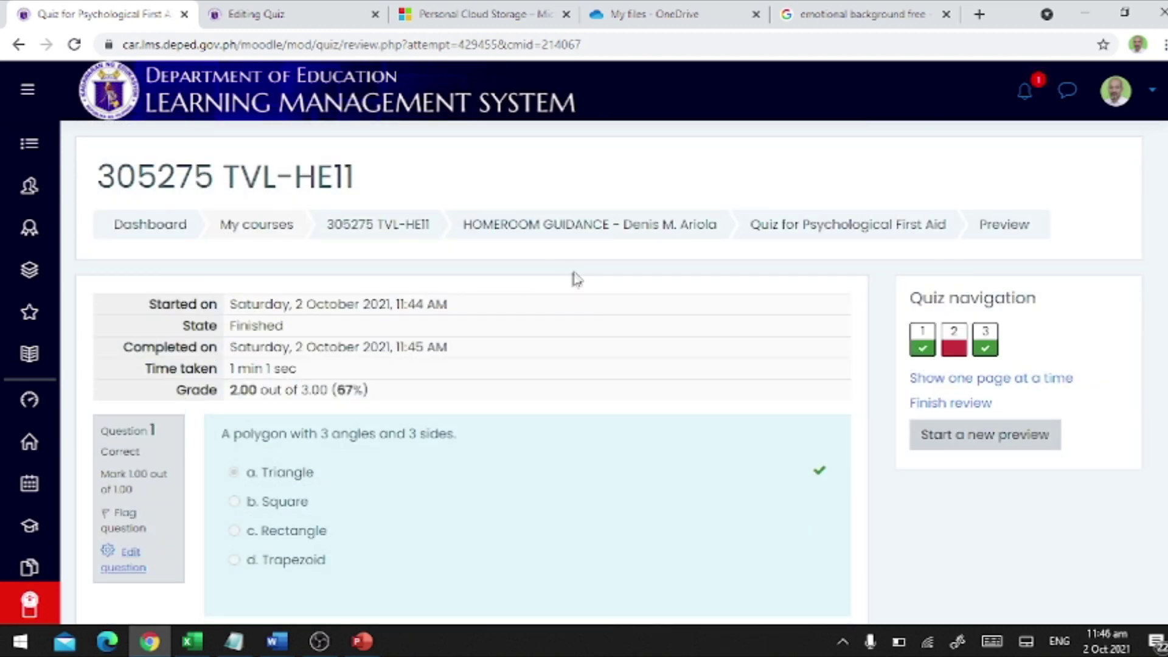
pyautogui.click(591, 225)
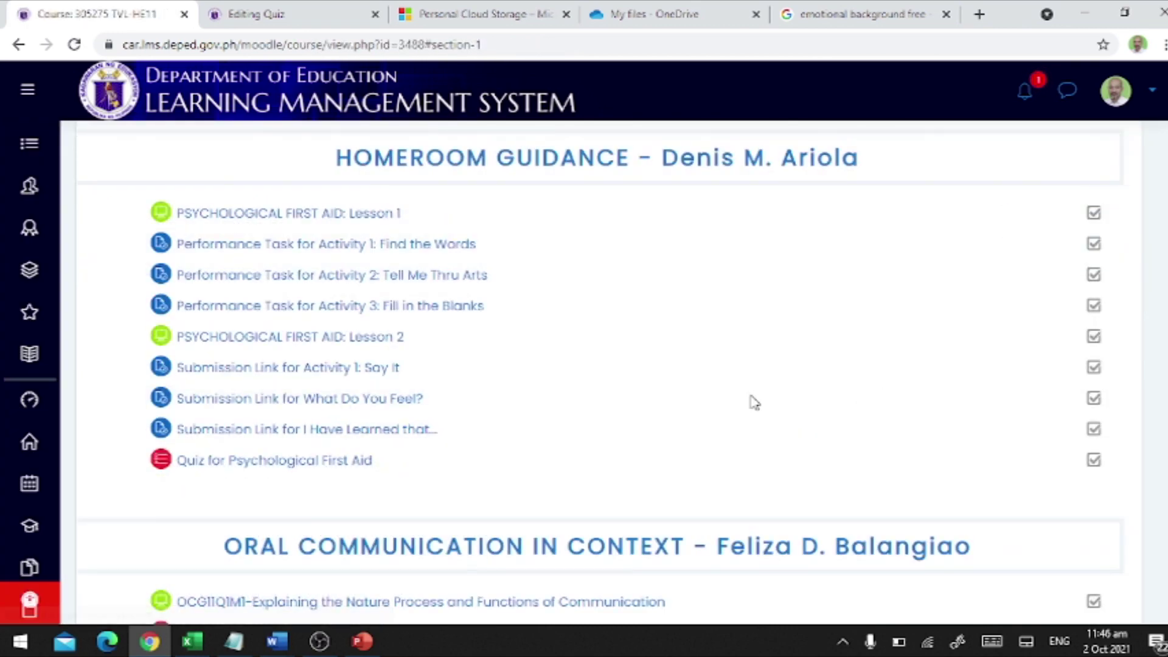